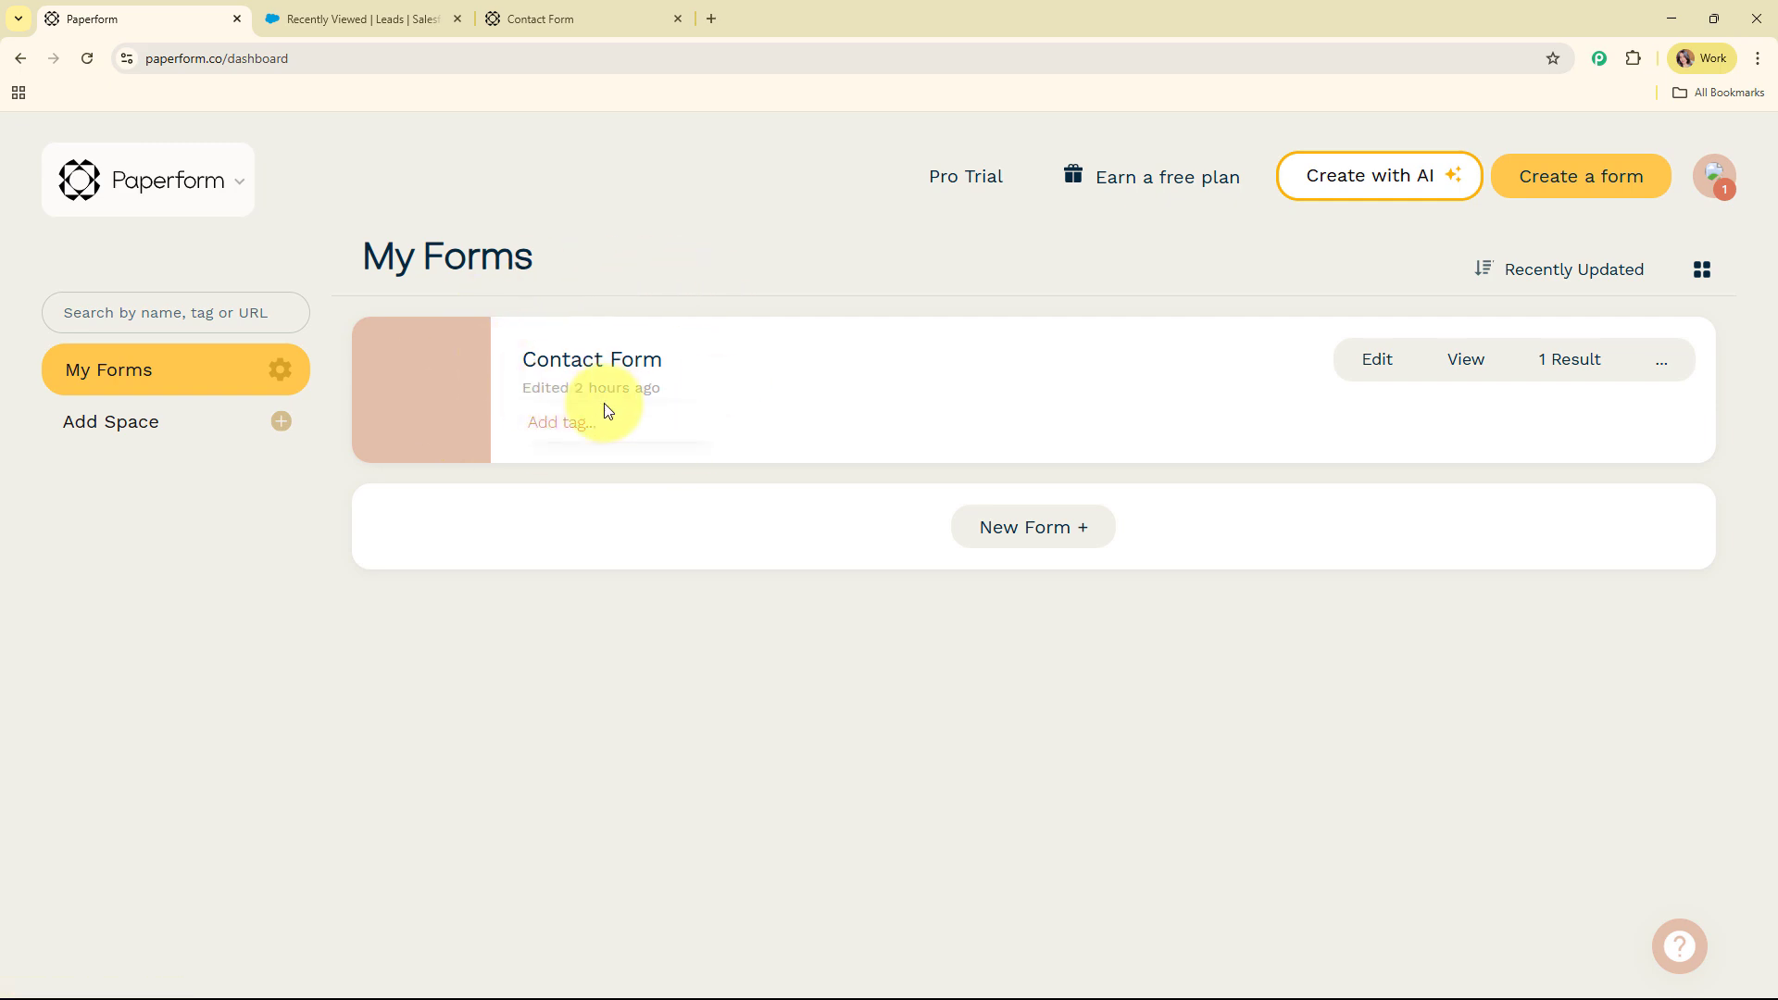
# Check the Salesforce Campaigns and Leads lists, then bring up the filled-in Paperform Contact Form
pyautogui.click(341, 14)
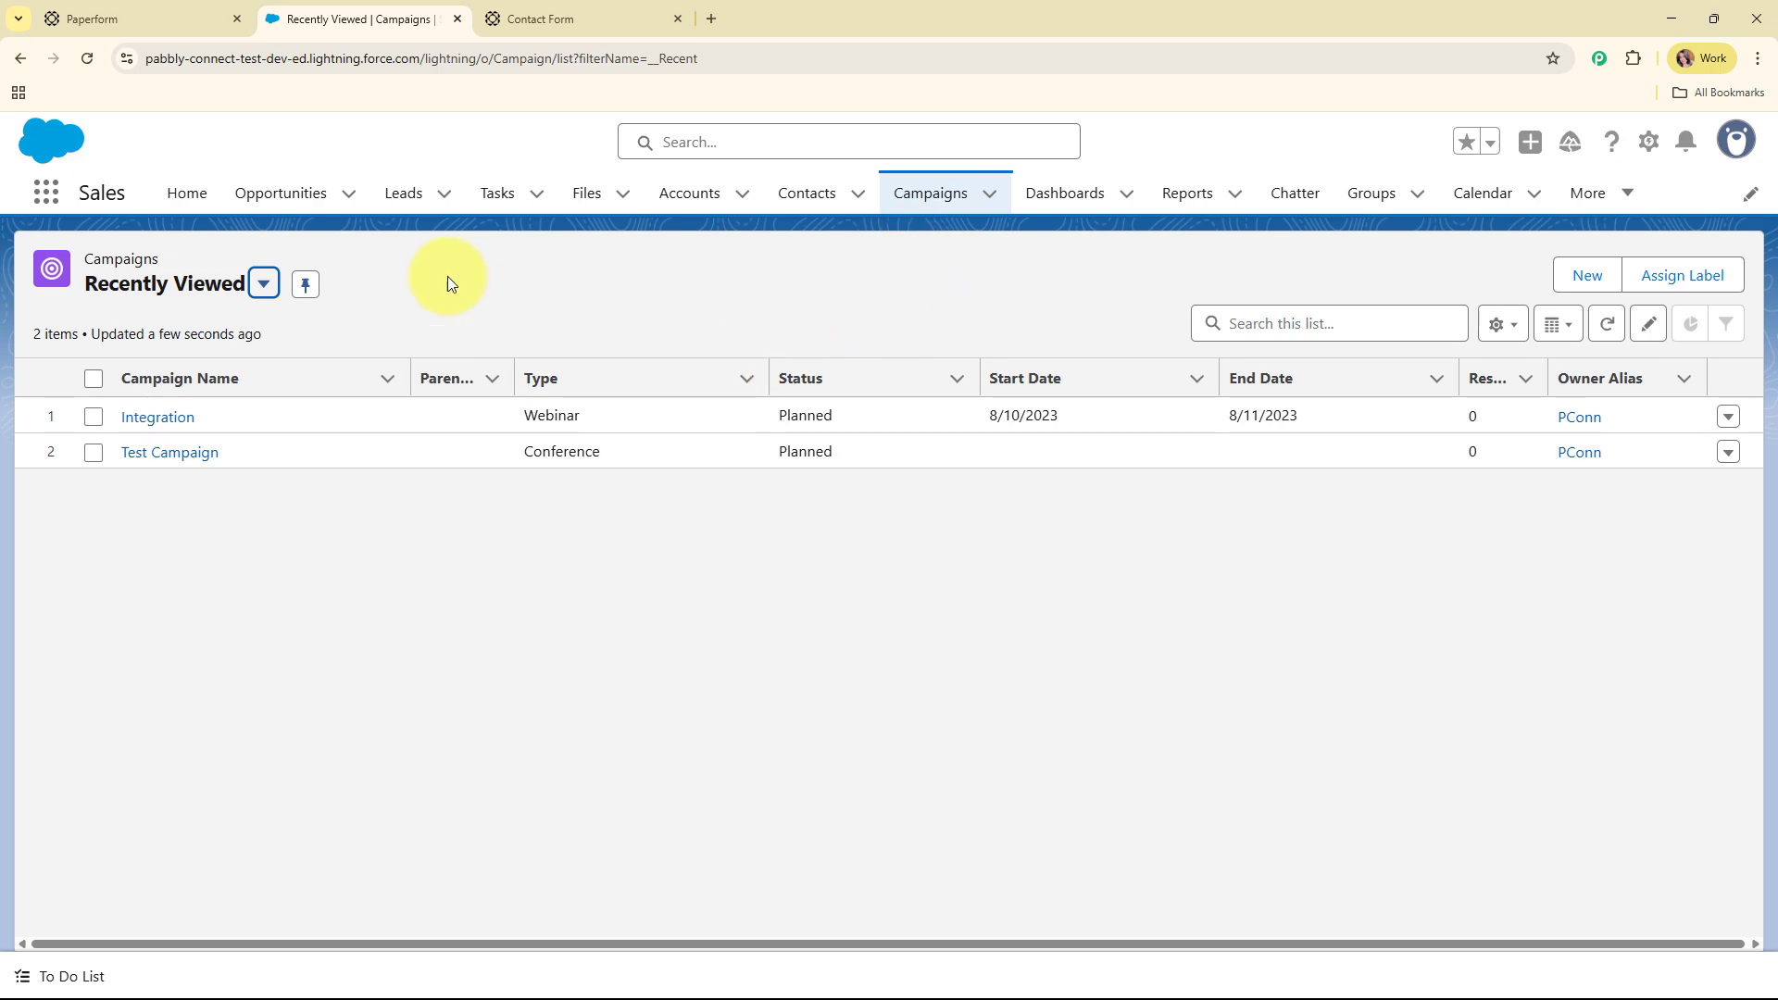
pyautogui.click(387, 194)
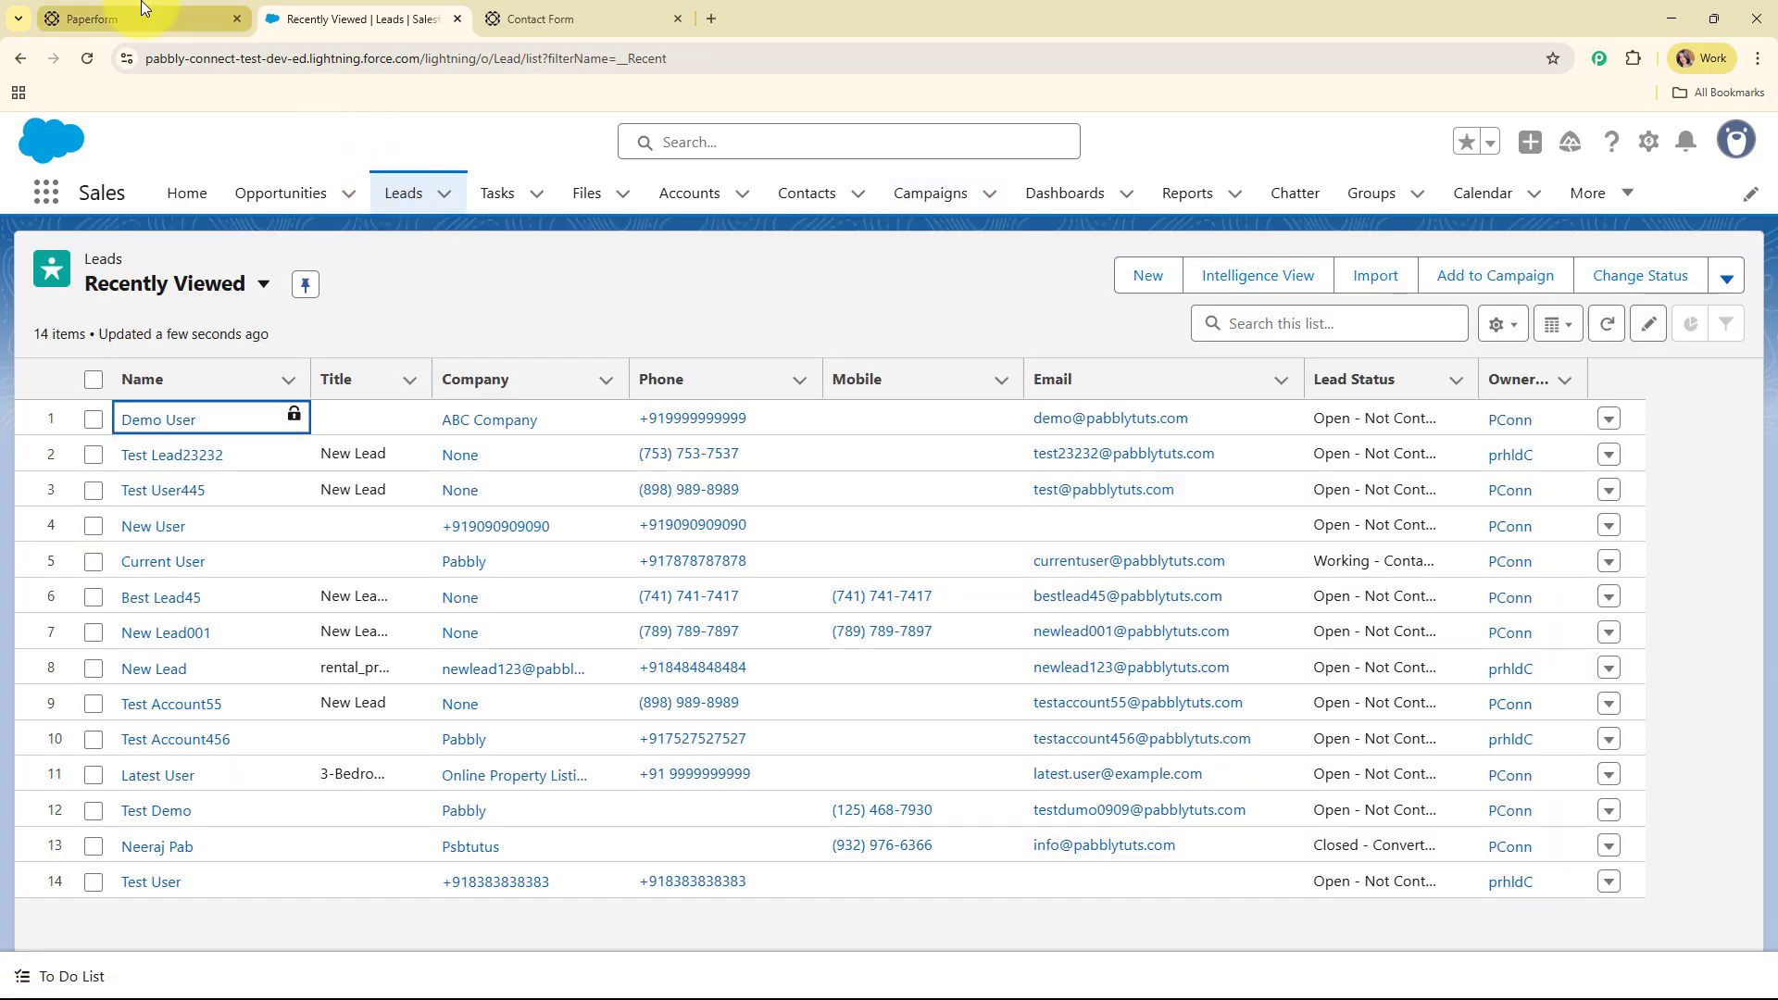
pyautogui.click(143, 11)
pyautogui.click(397, 15)
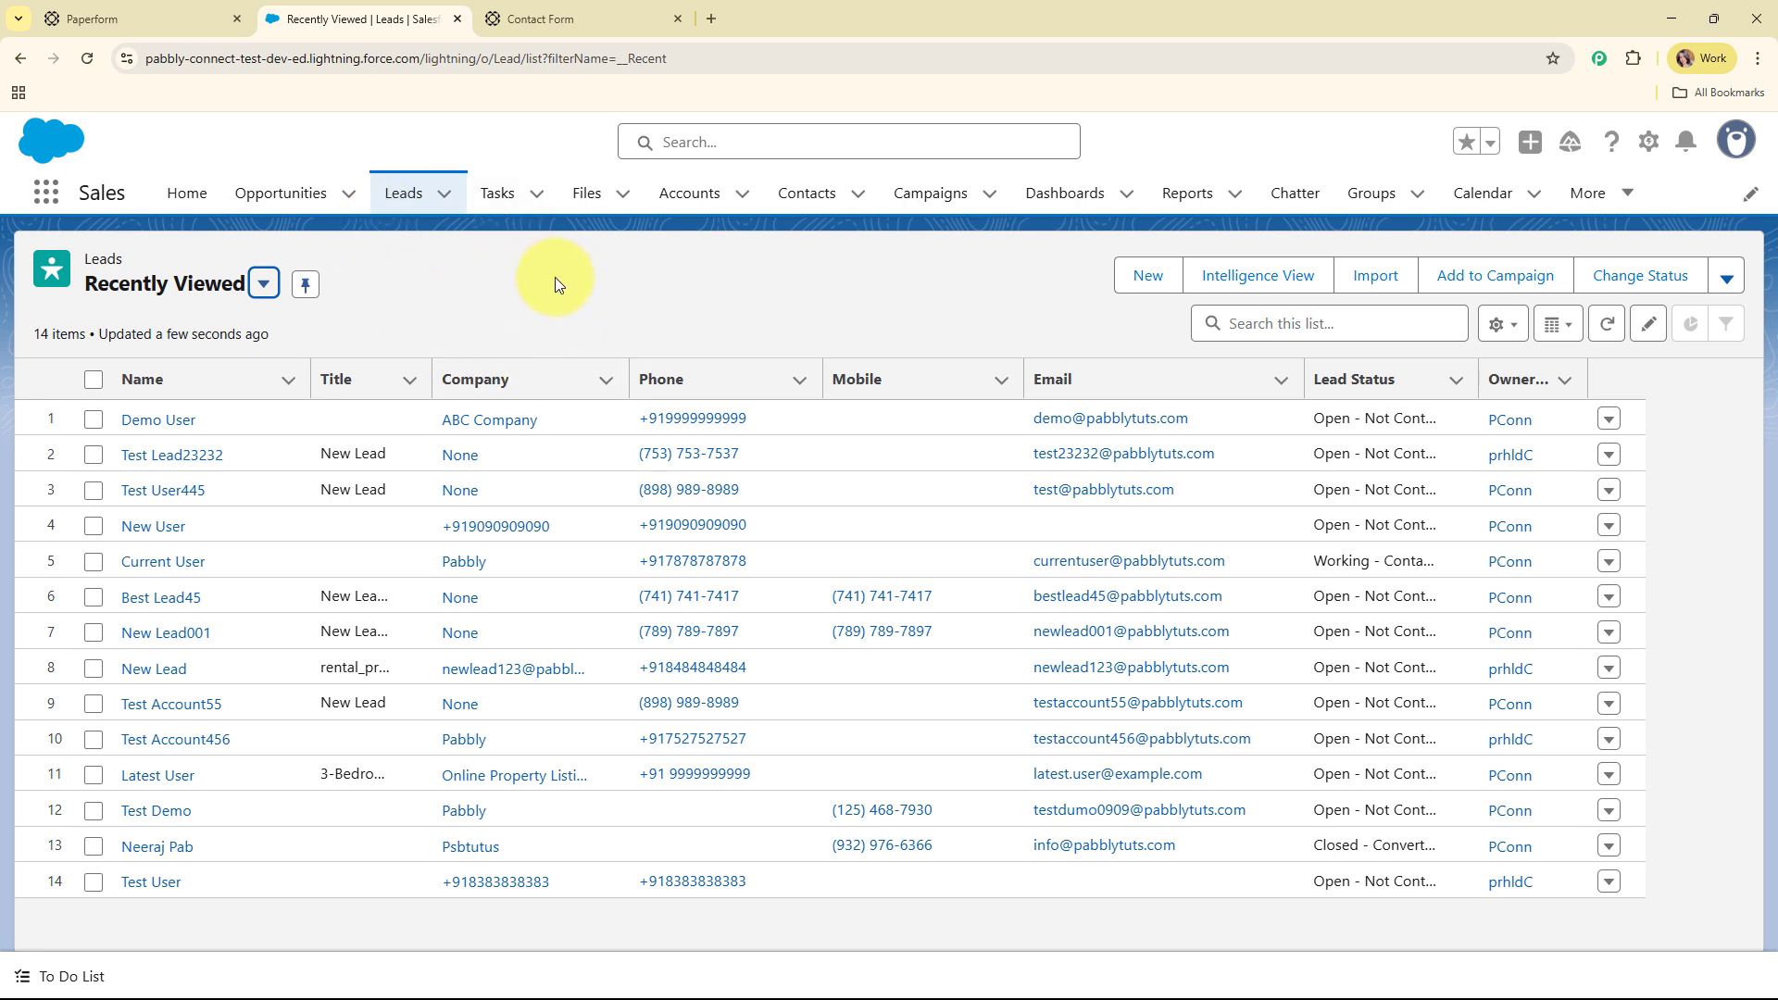
pyautogui.click(556, 16)
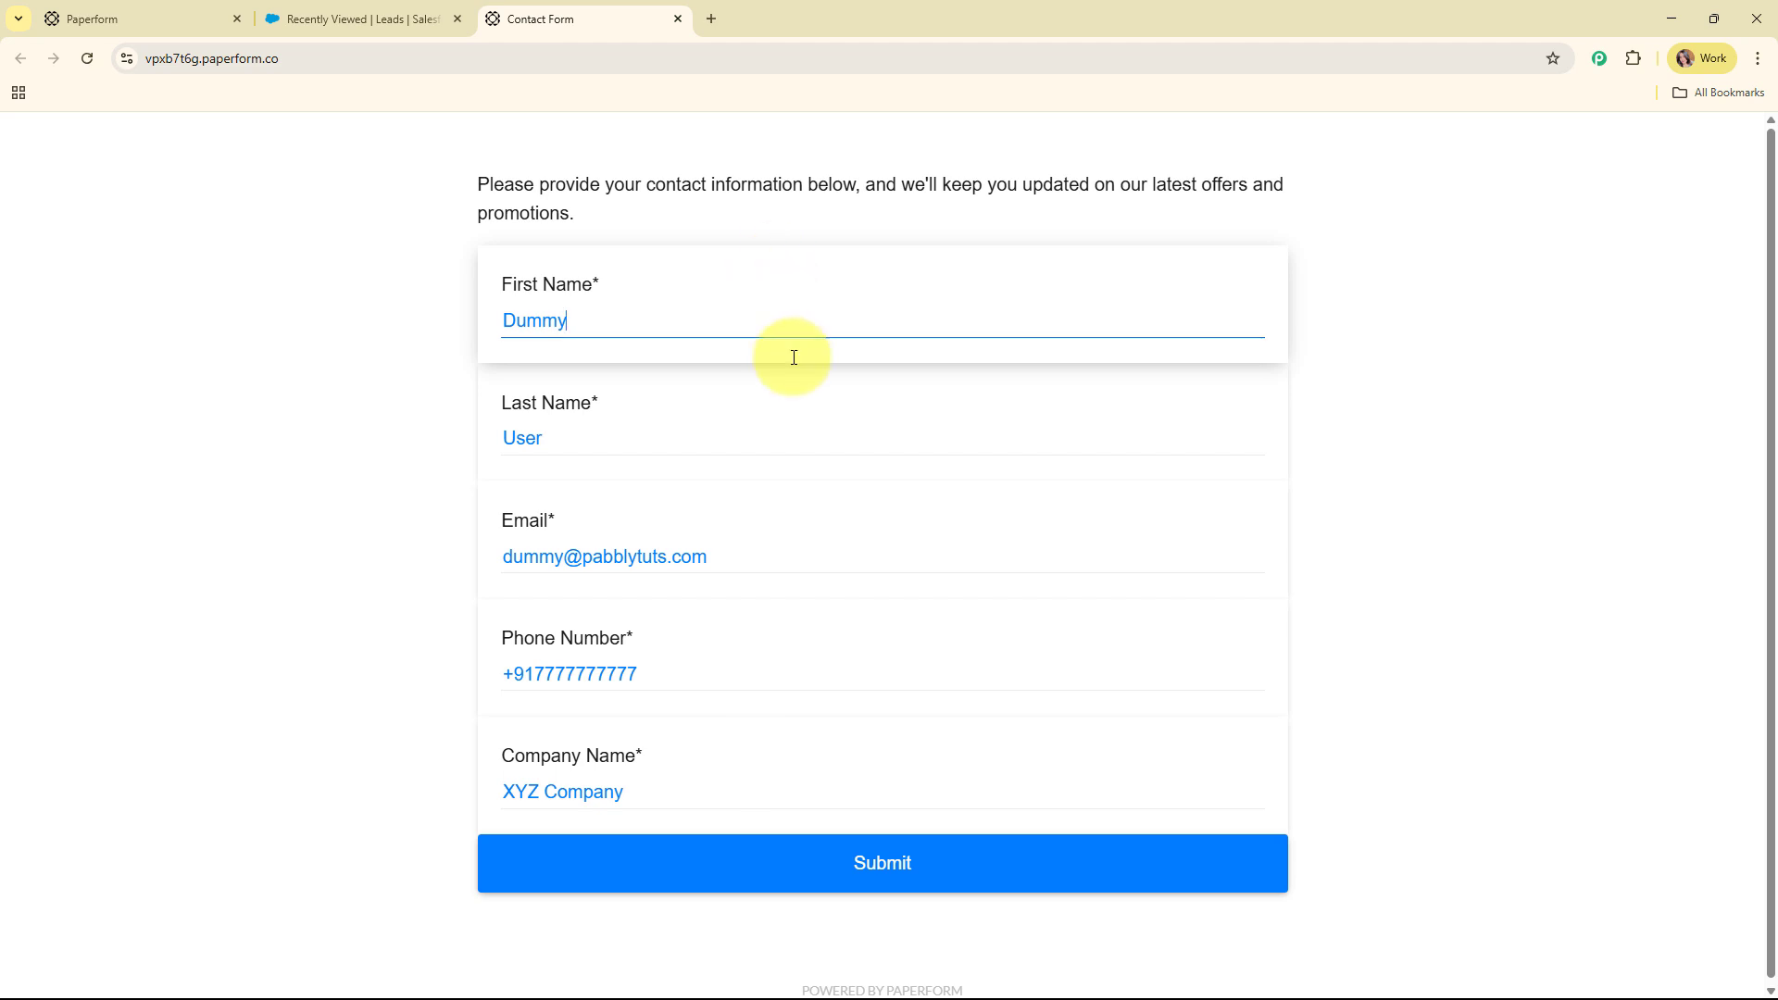
# Submit the Contact Form entry for XYZ Company
pyautogui.click(847, 866)
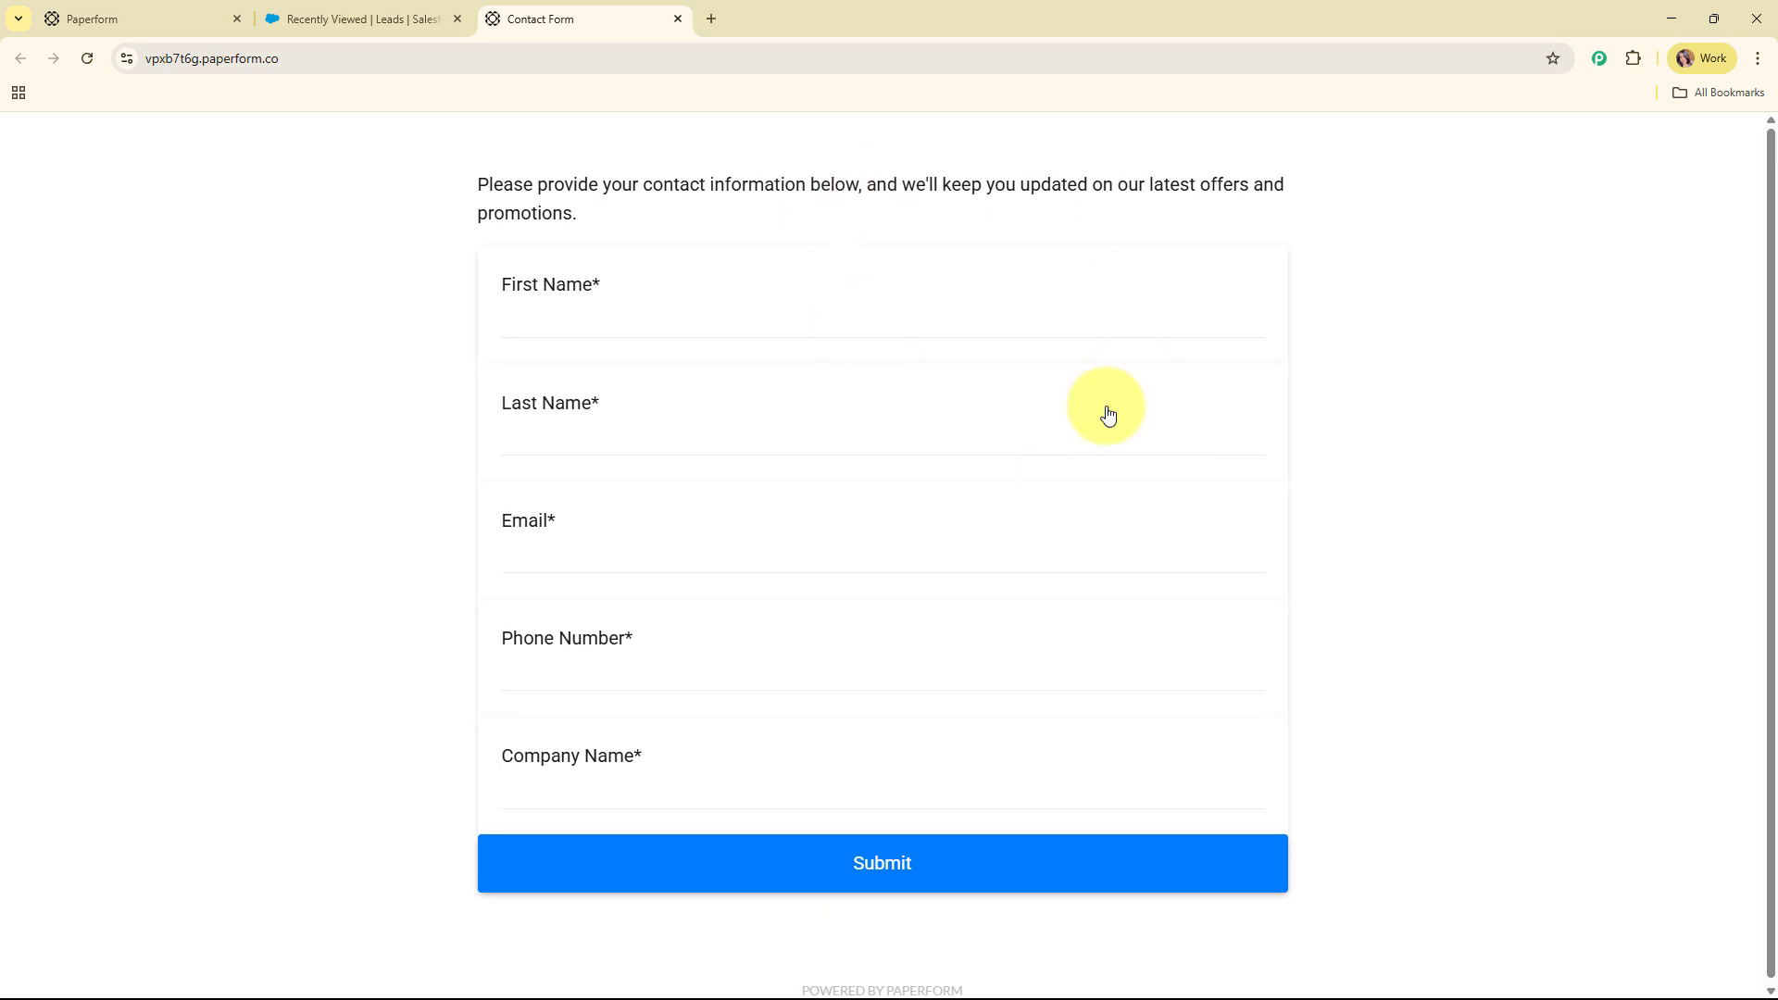
# Open the new lead, then the Integration campaign's Campaign Members list showing 3 leads
pyautogui.click(369, 10)
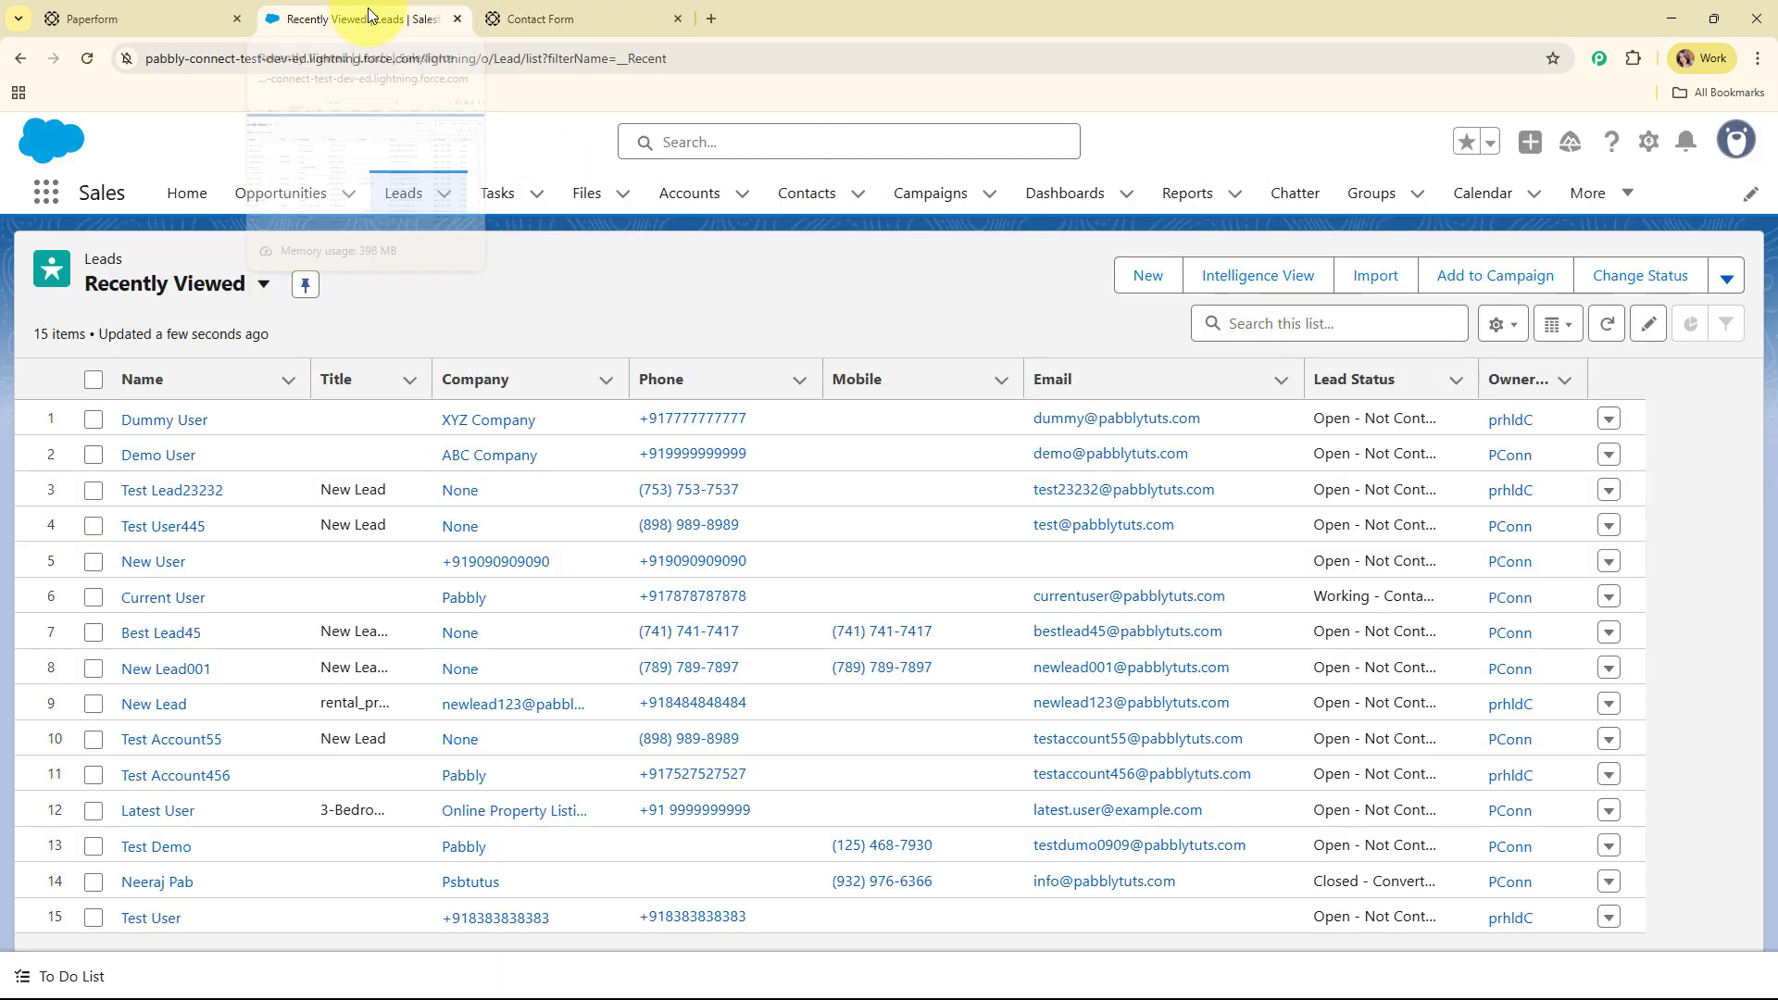
pyautogui.click(154, 421)
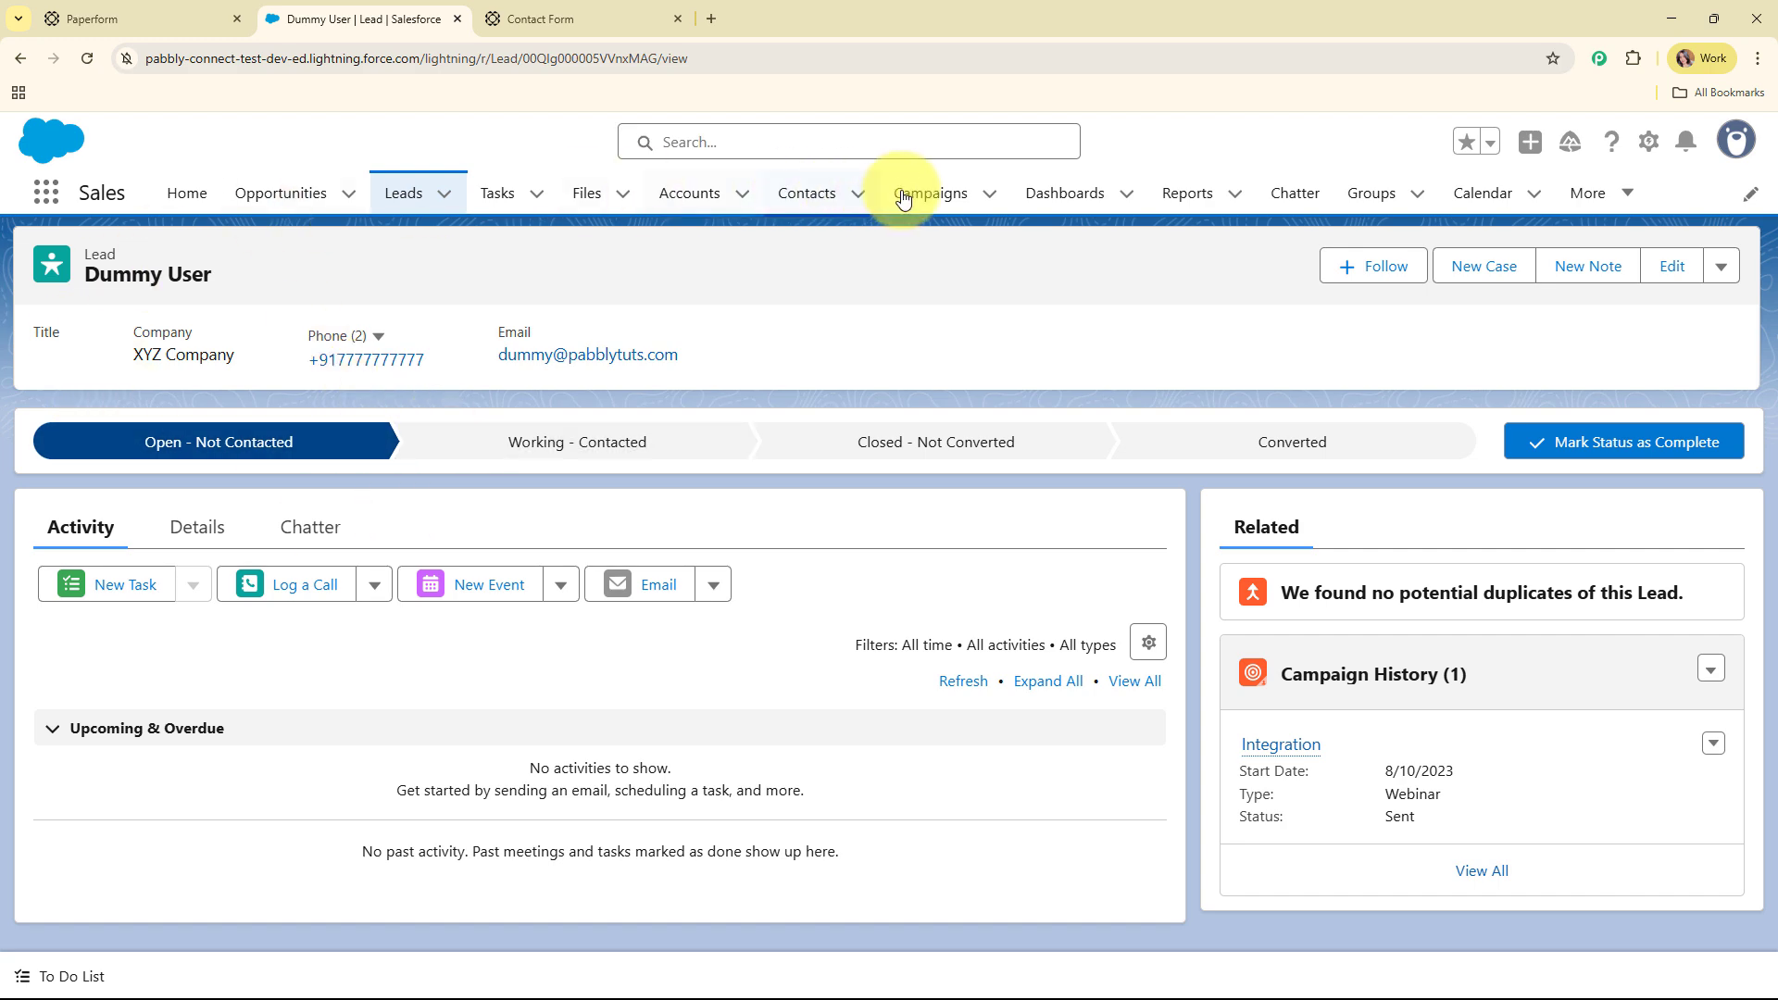
pyautogui.click(952, 195)
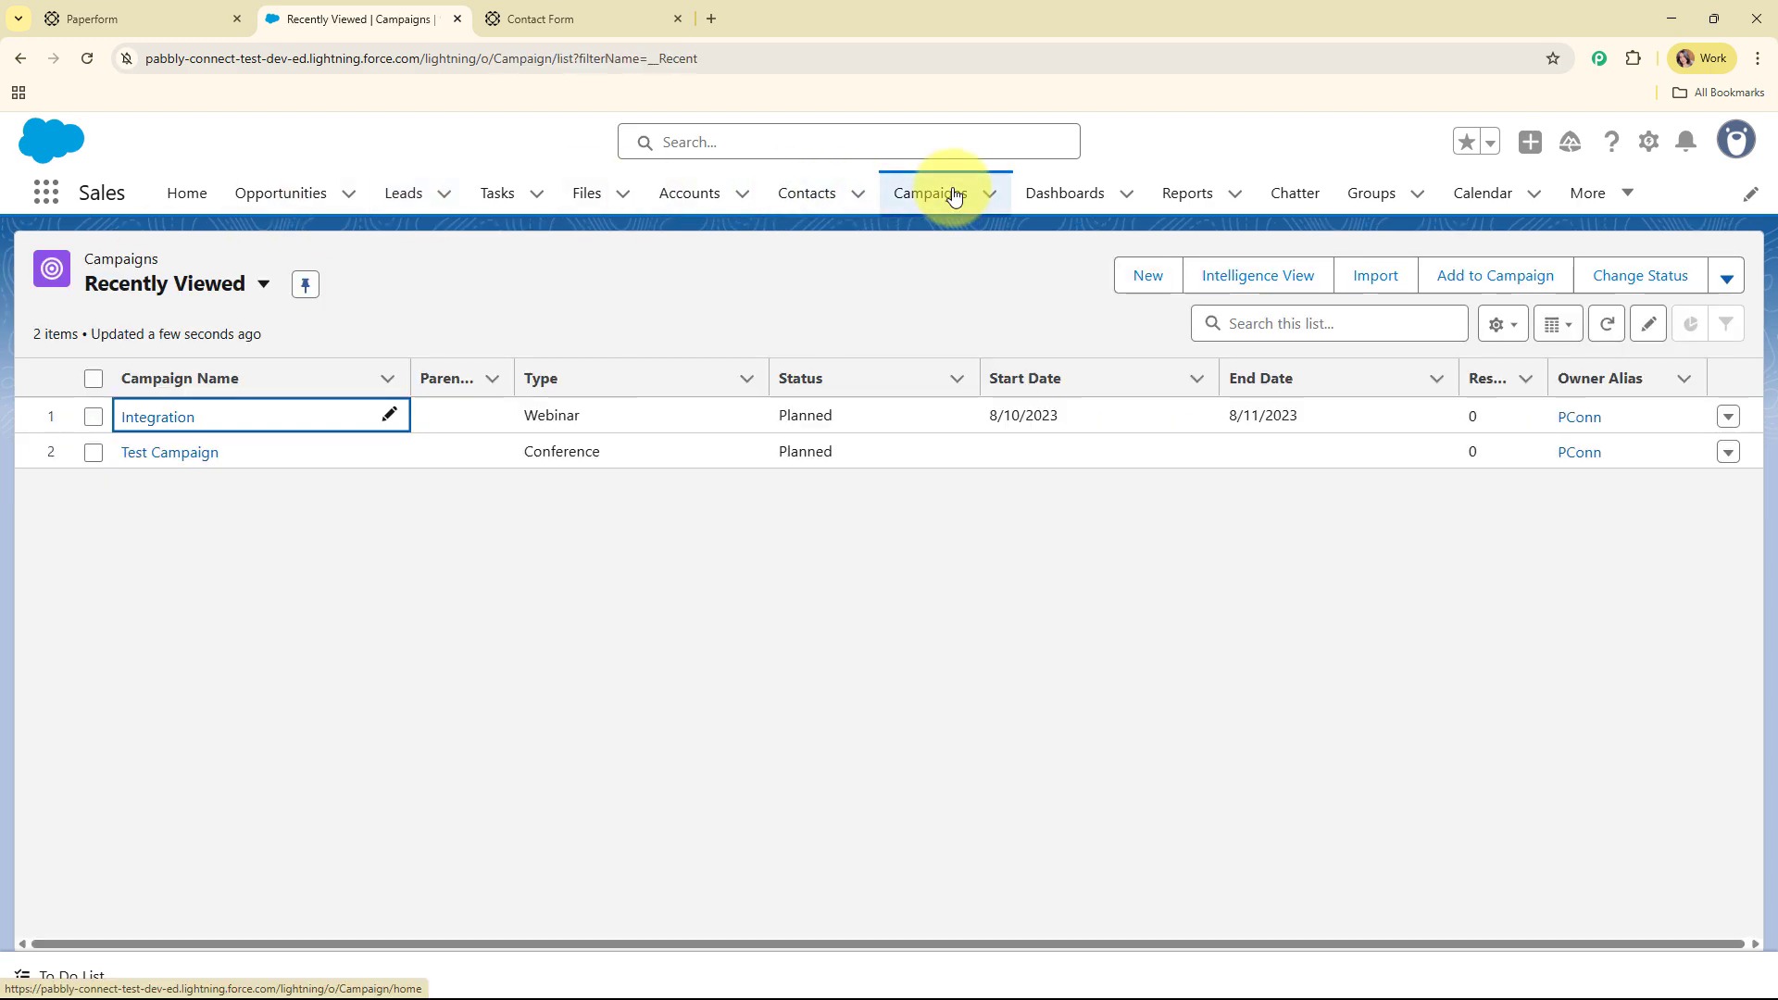
pyautogui.click(170, 422)
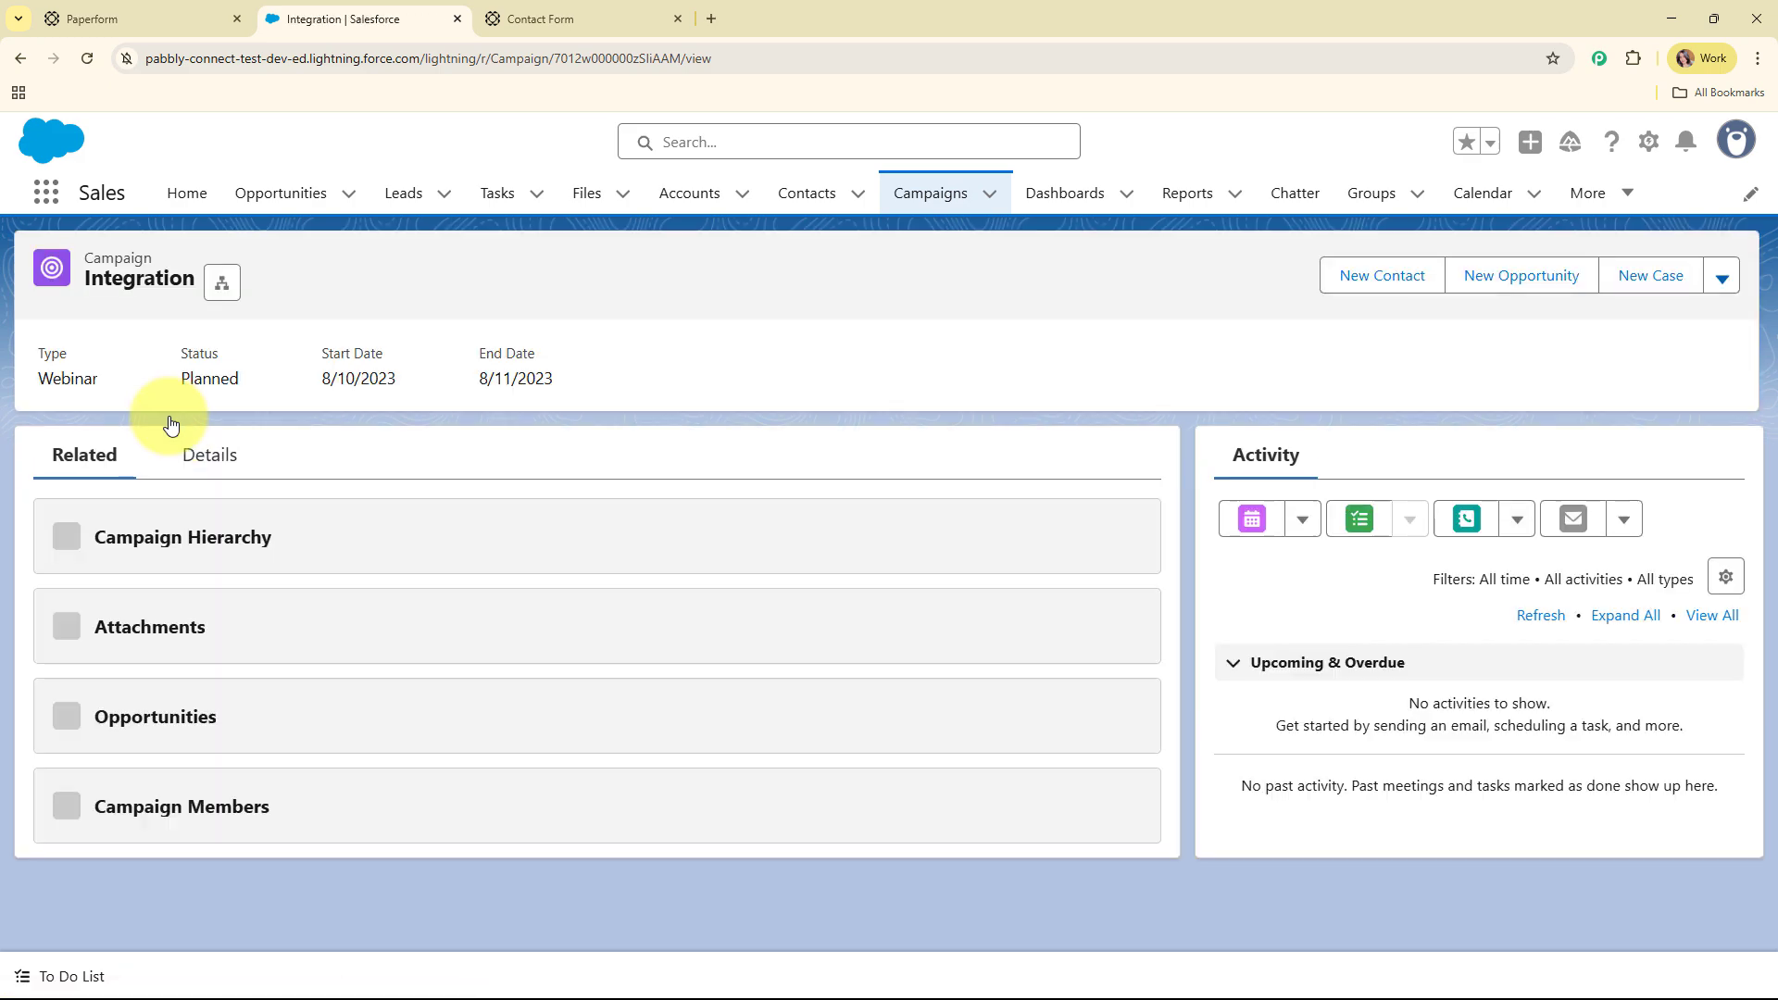
pyautogui.scroll(-3, 598, 515)
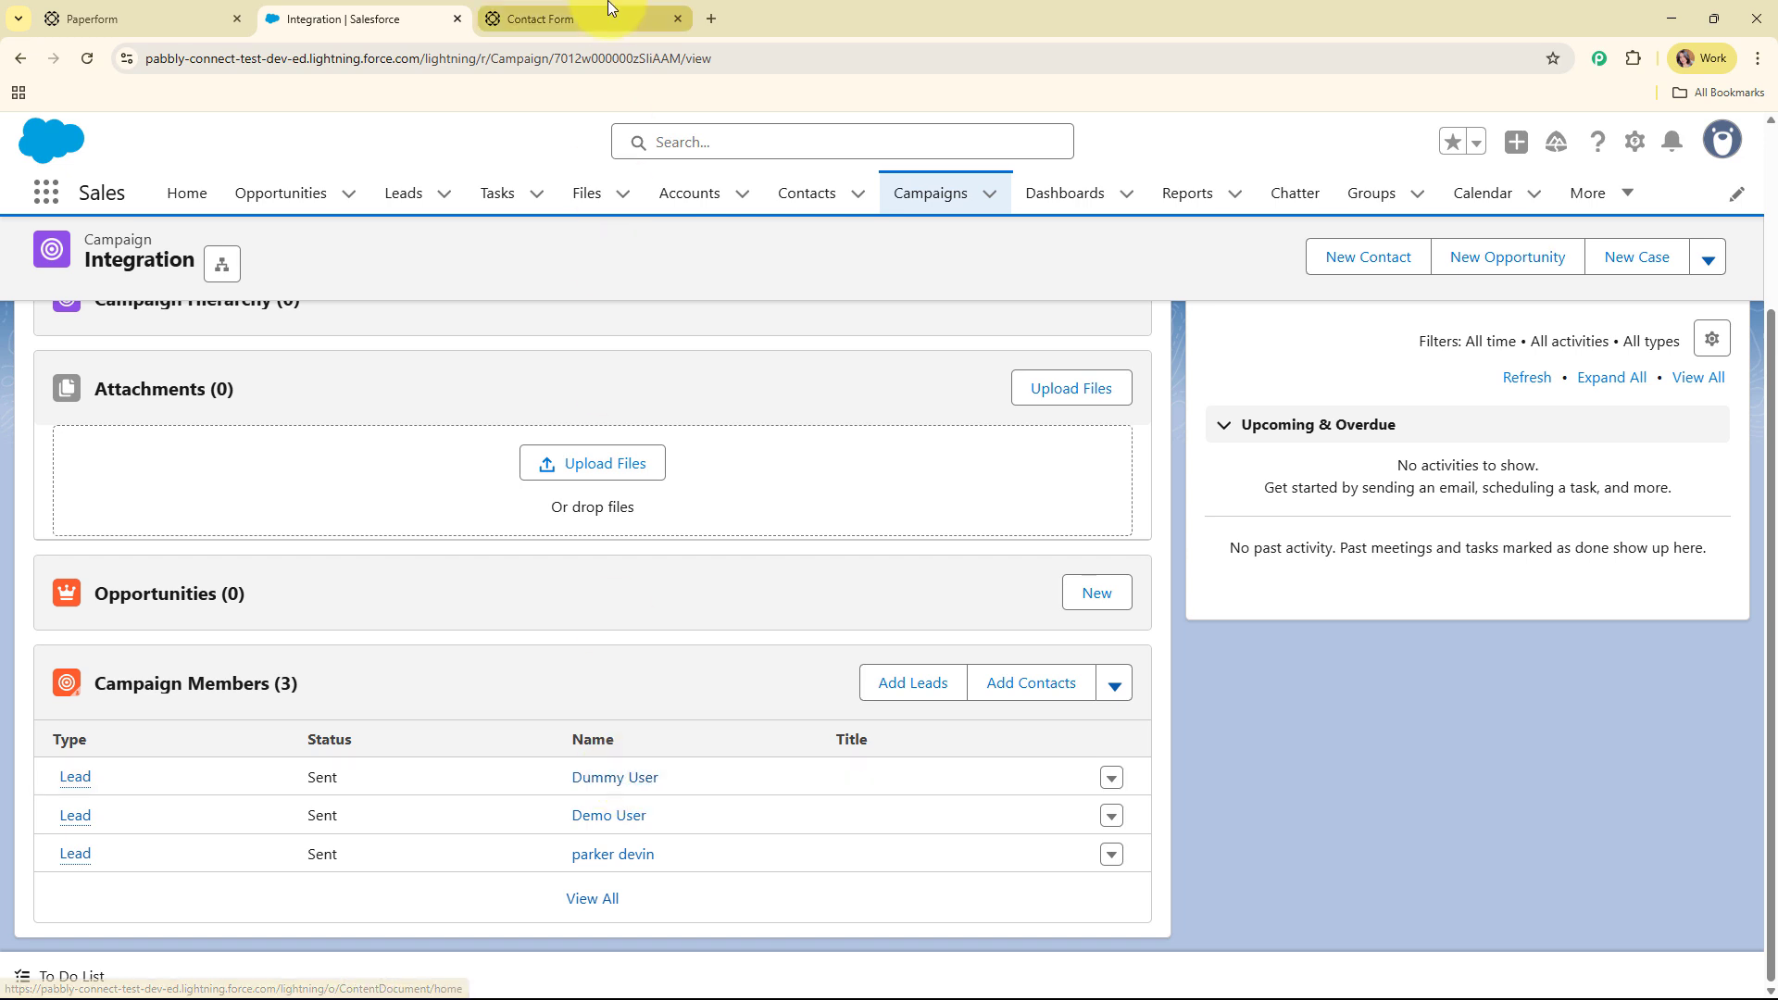
# Load pabbly.com/connect in a new tab, dismiss the sale popup, and sign in
pyautogui.click(713, 19)
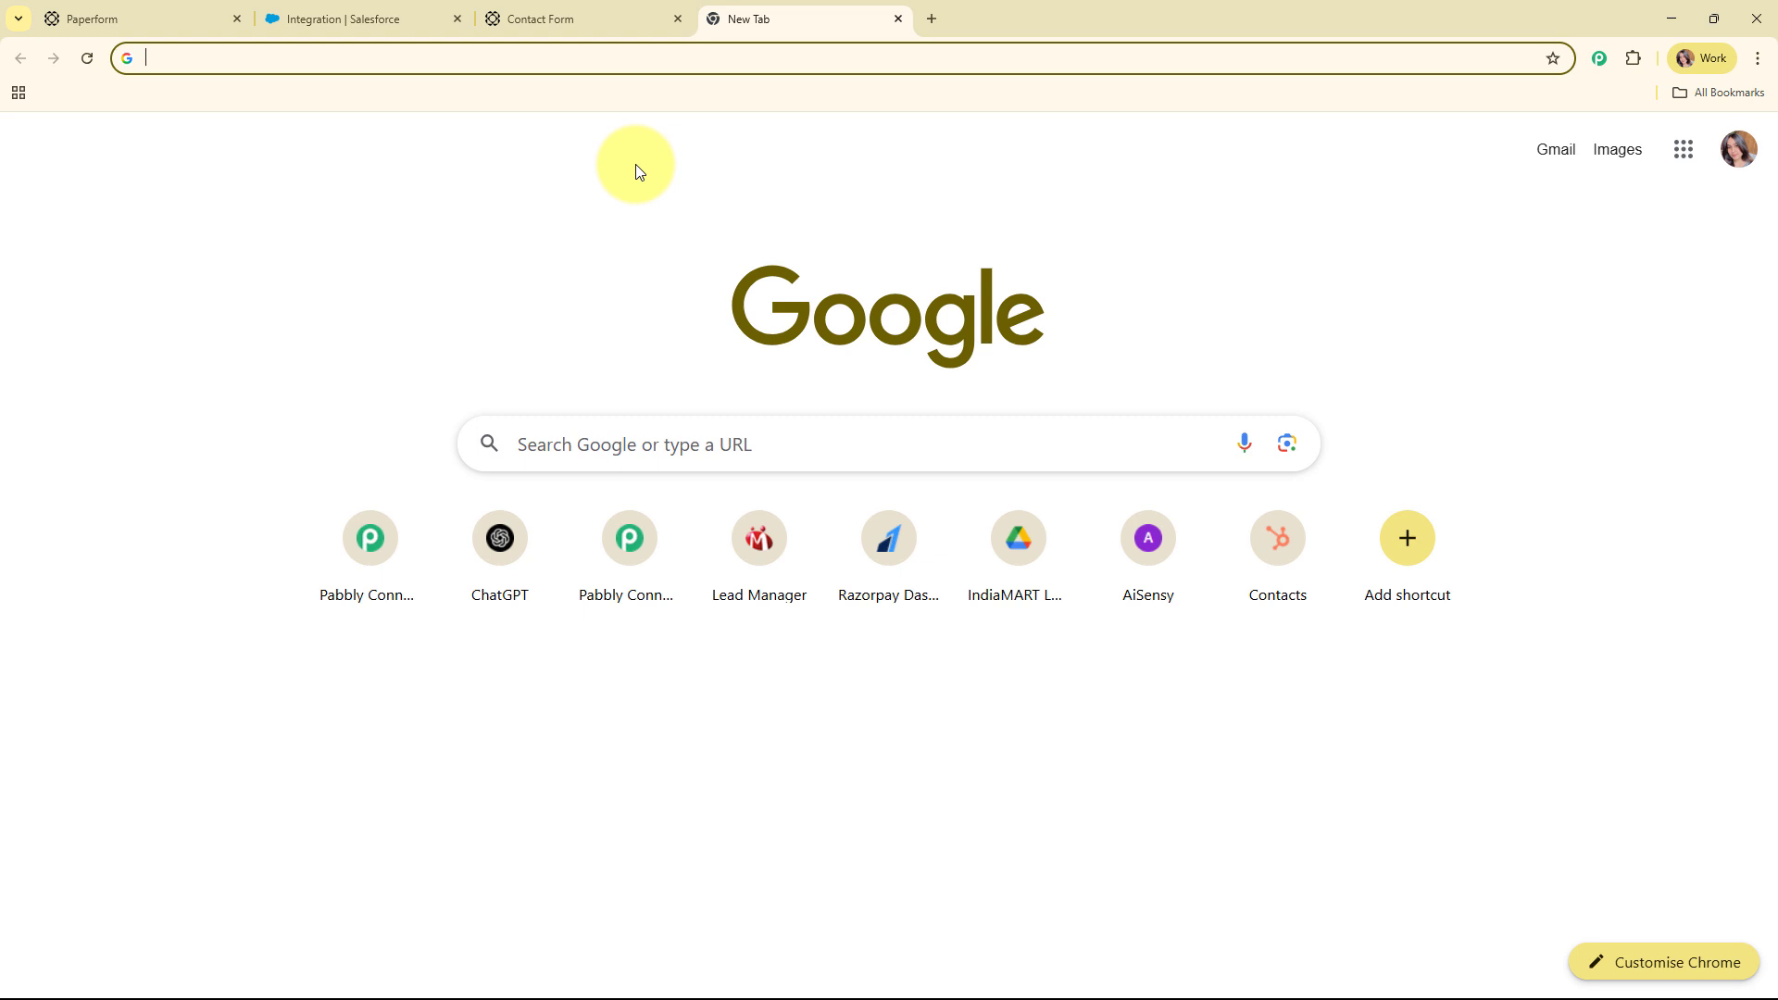
pyautogui.write('pabbl')
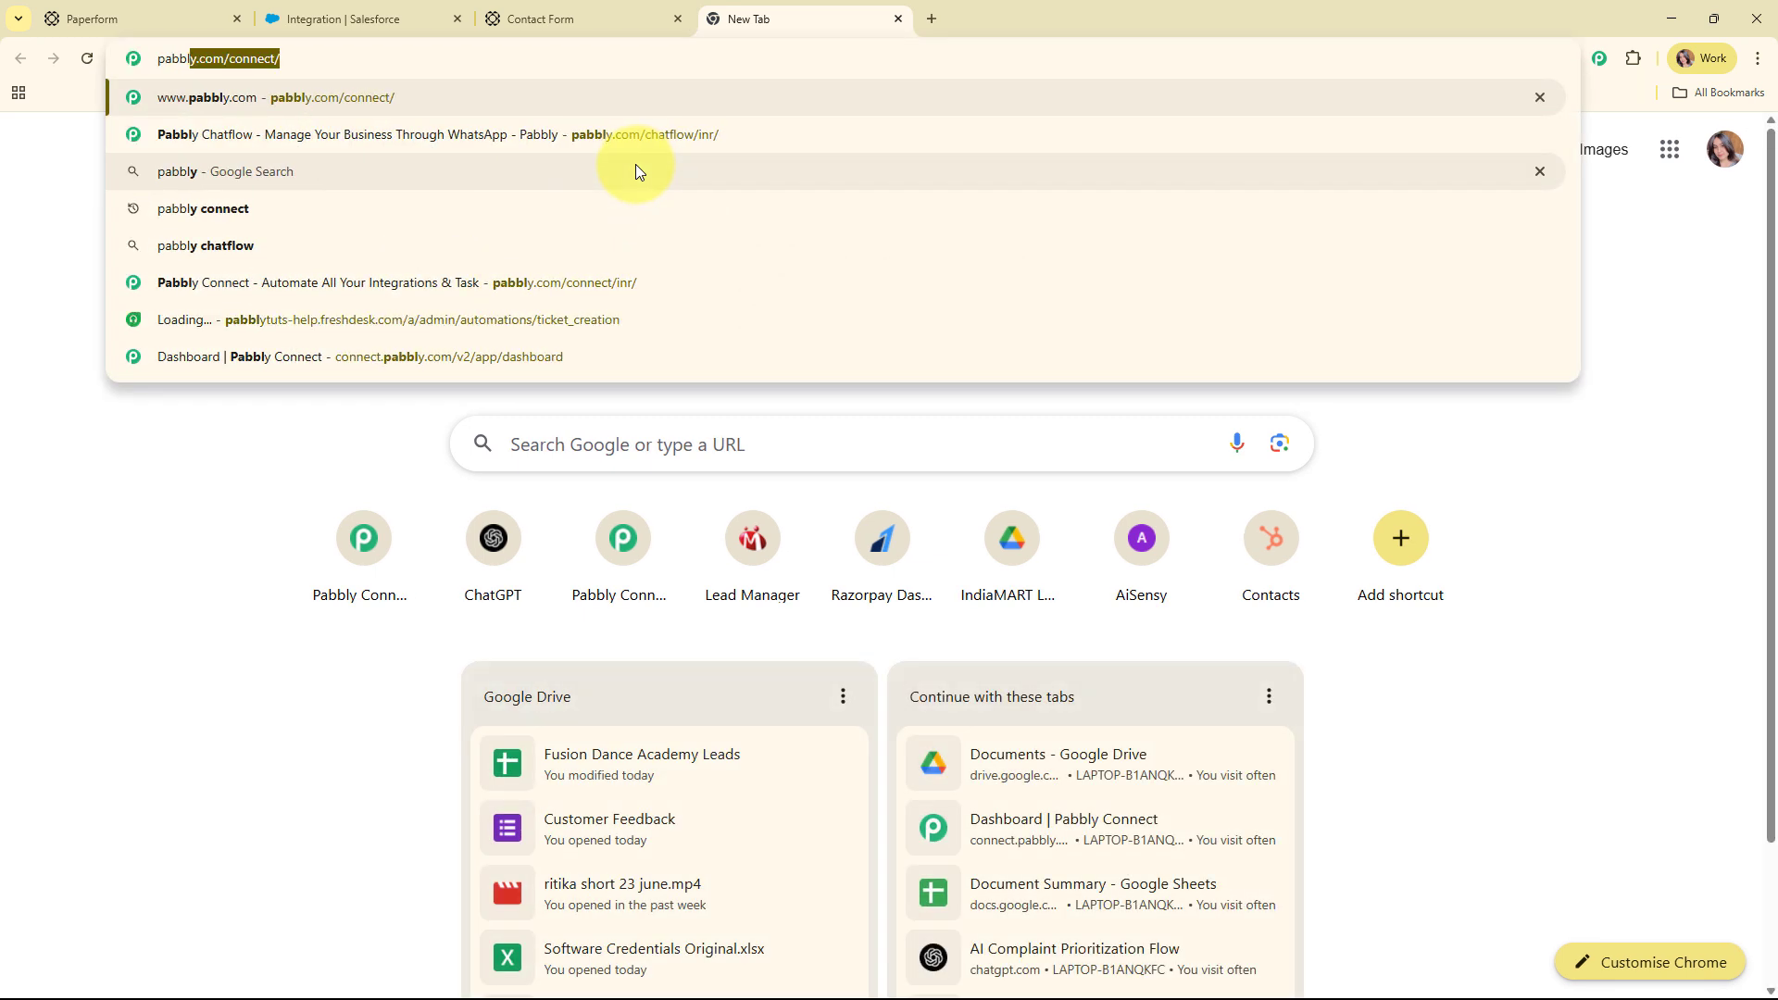
pyautogui.write('y')
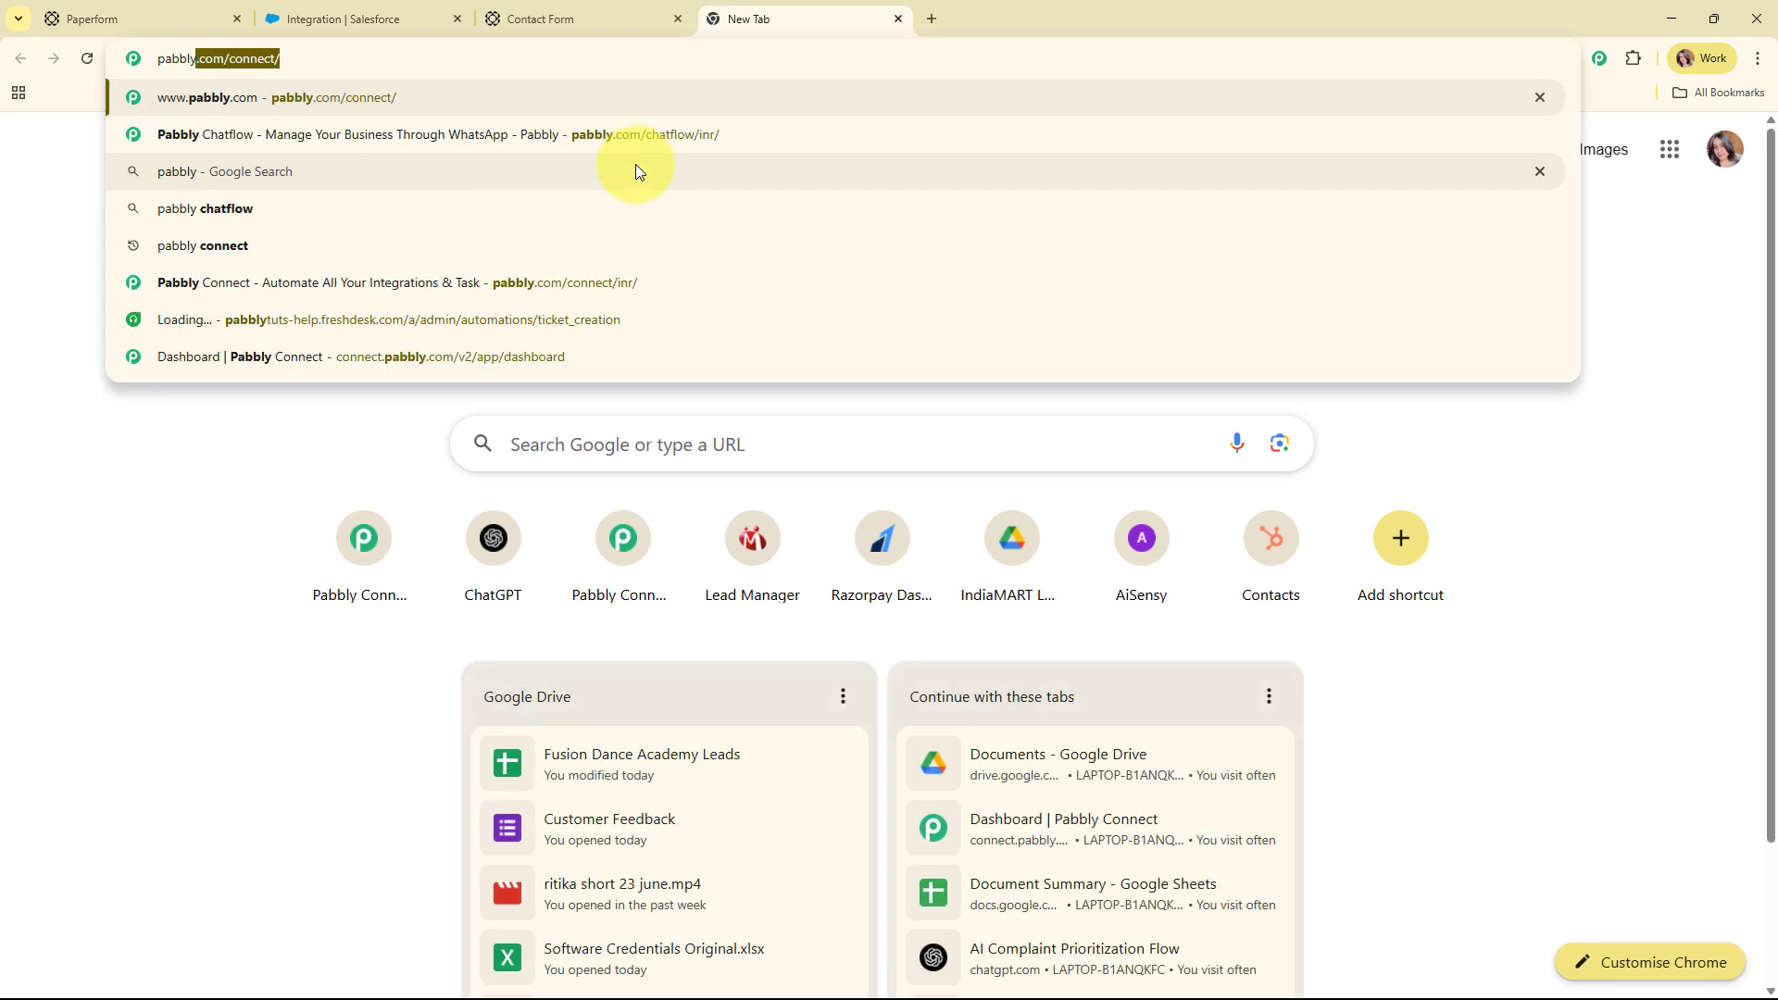
pyautogui.write('.c')
pyautogui.press('Return')
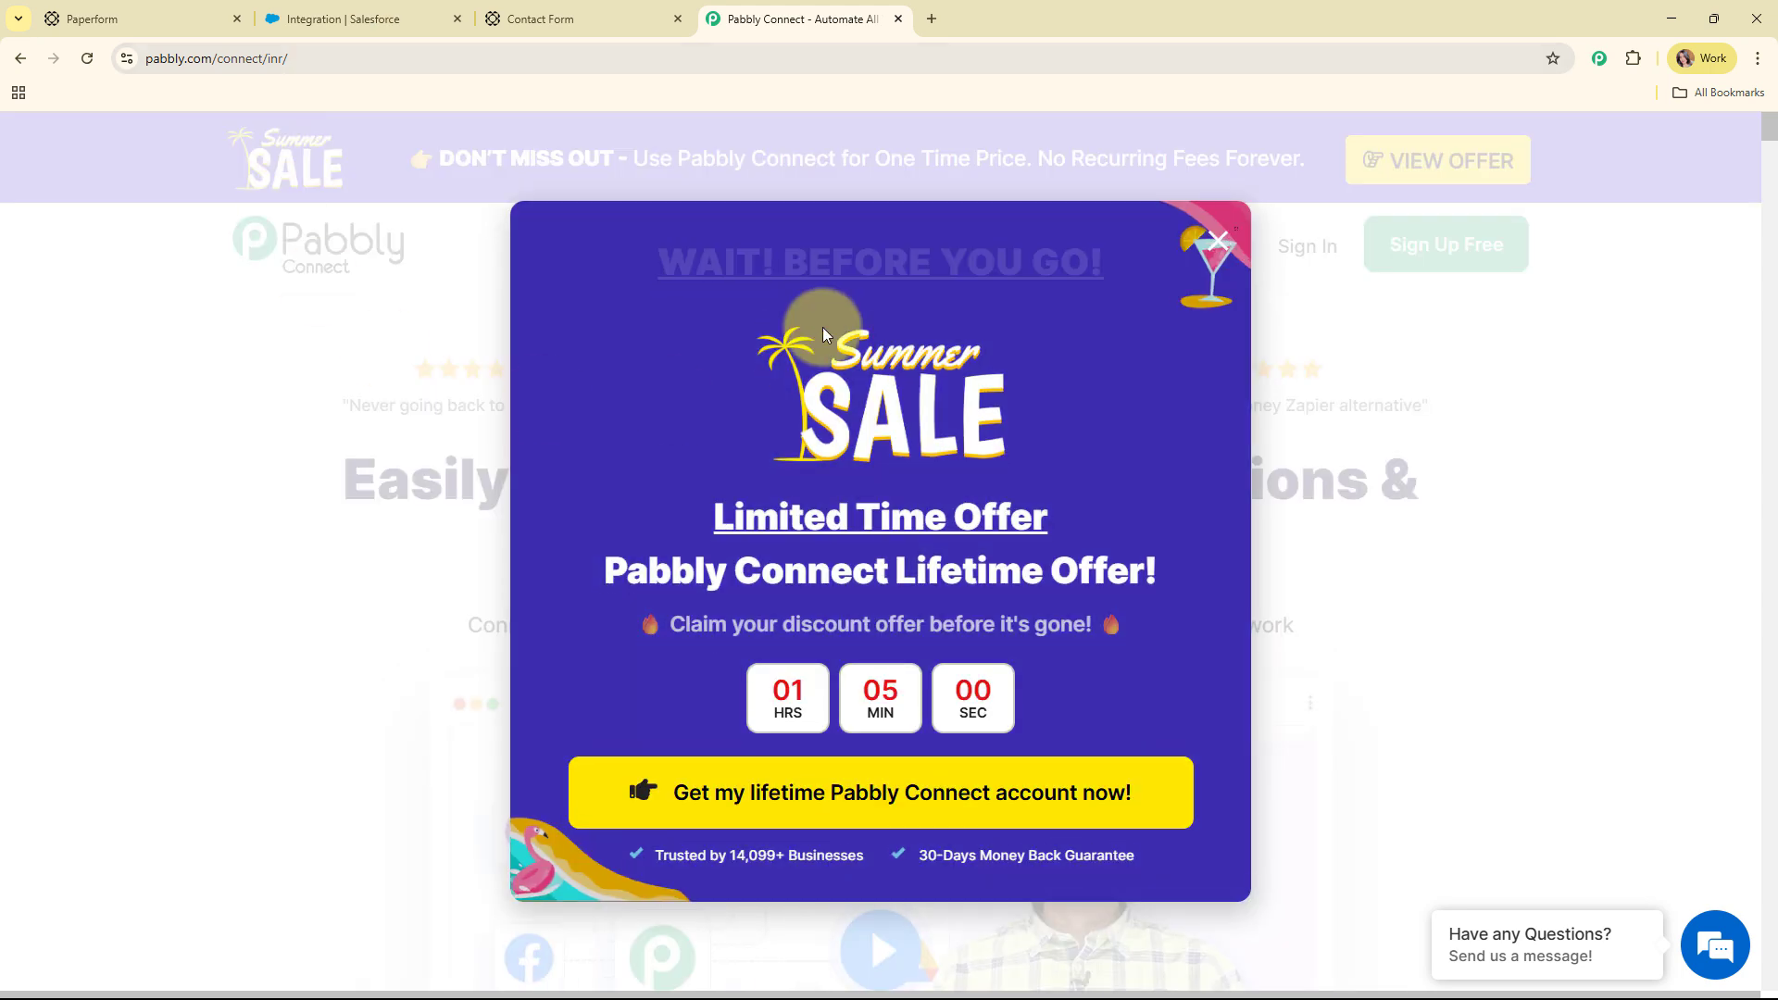
pyautogui.click(1209, 243)
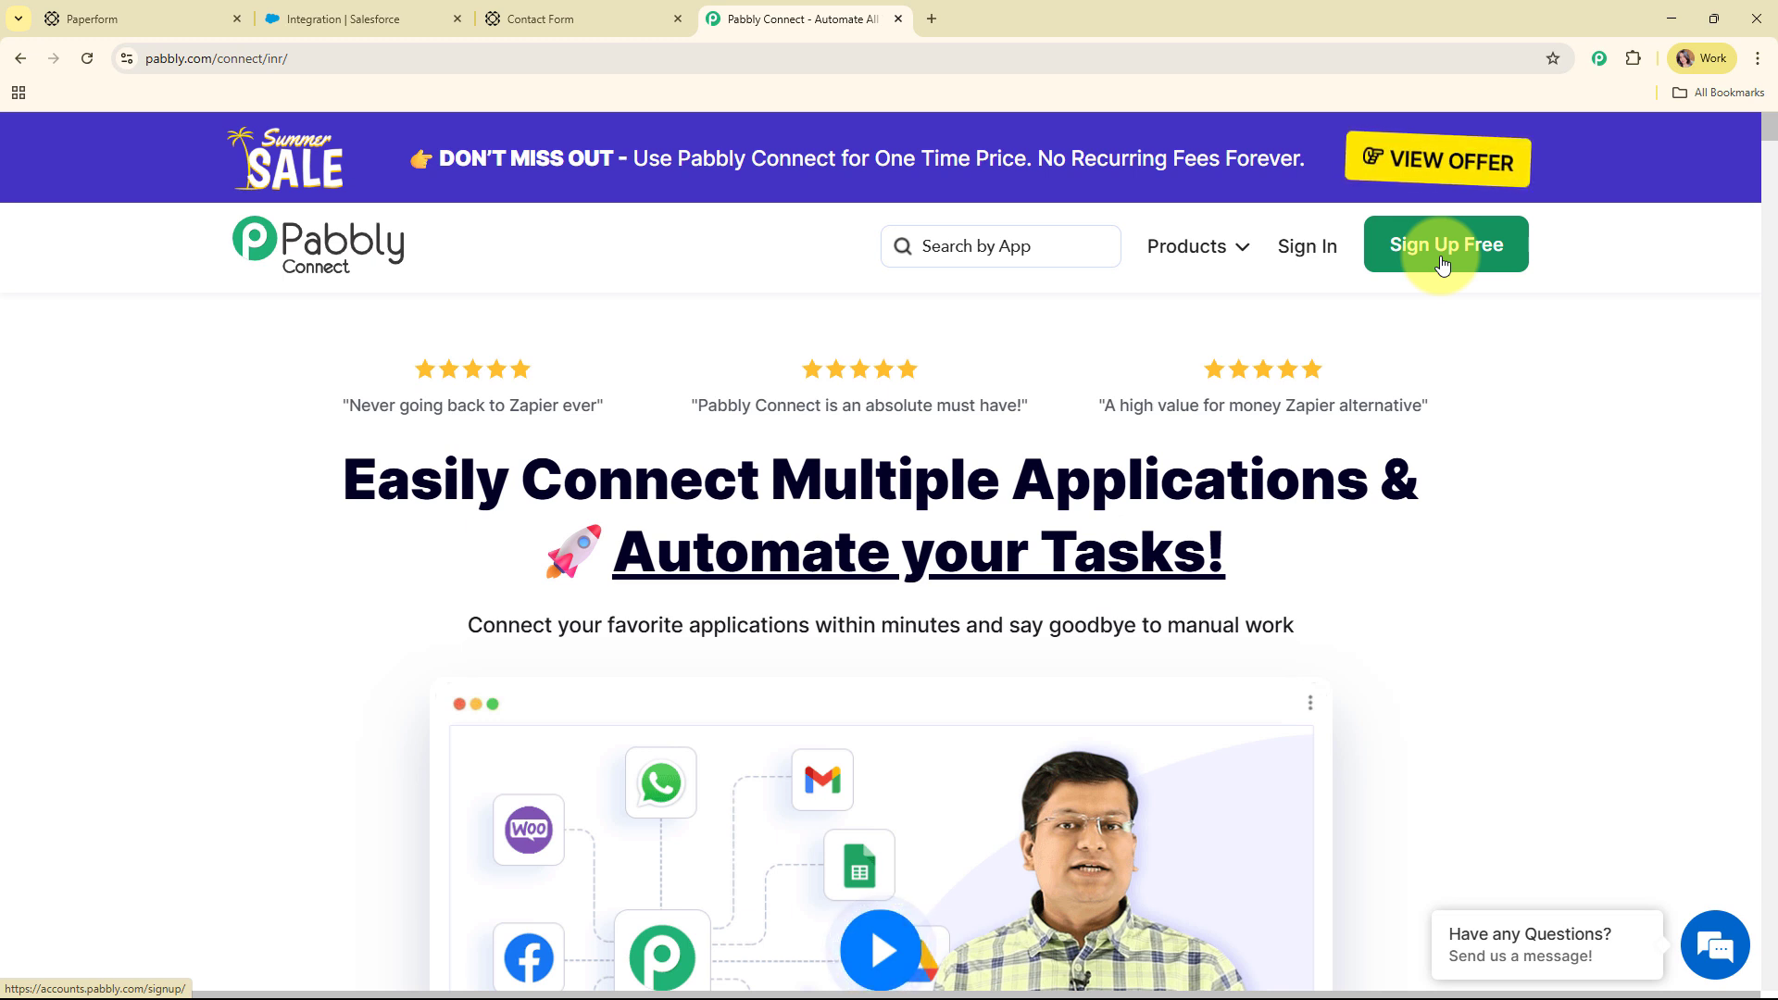
pyautogui.click(1338, 251)
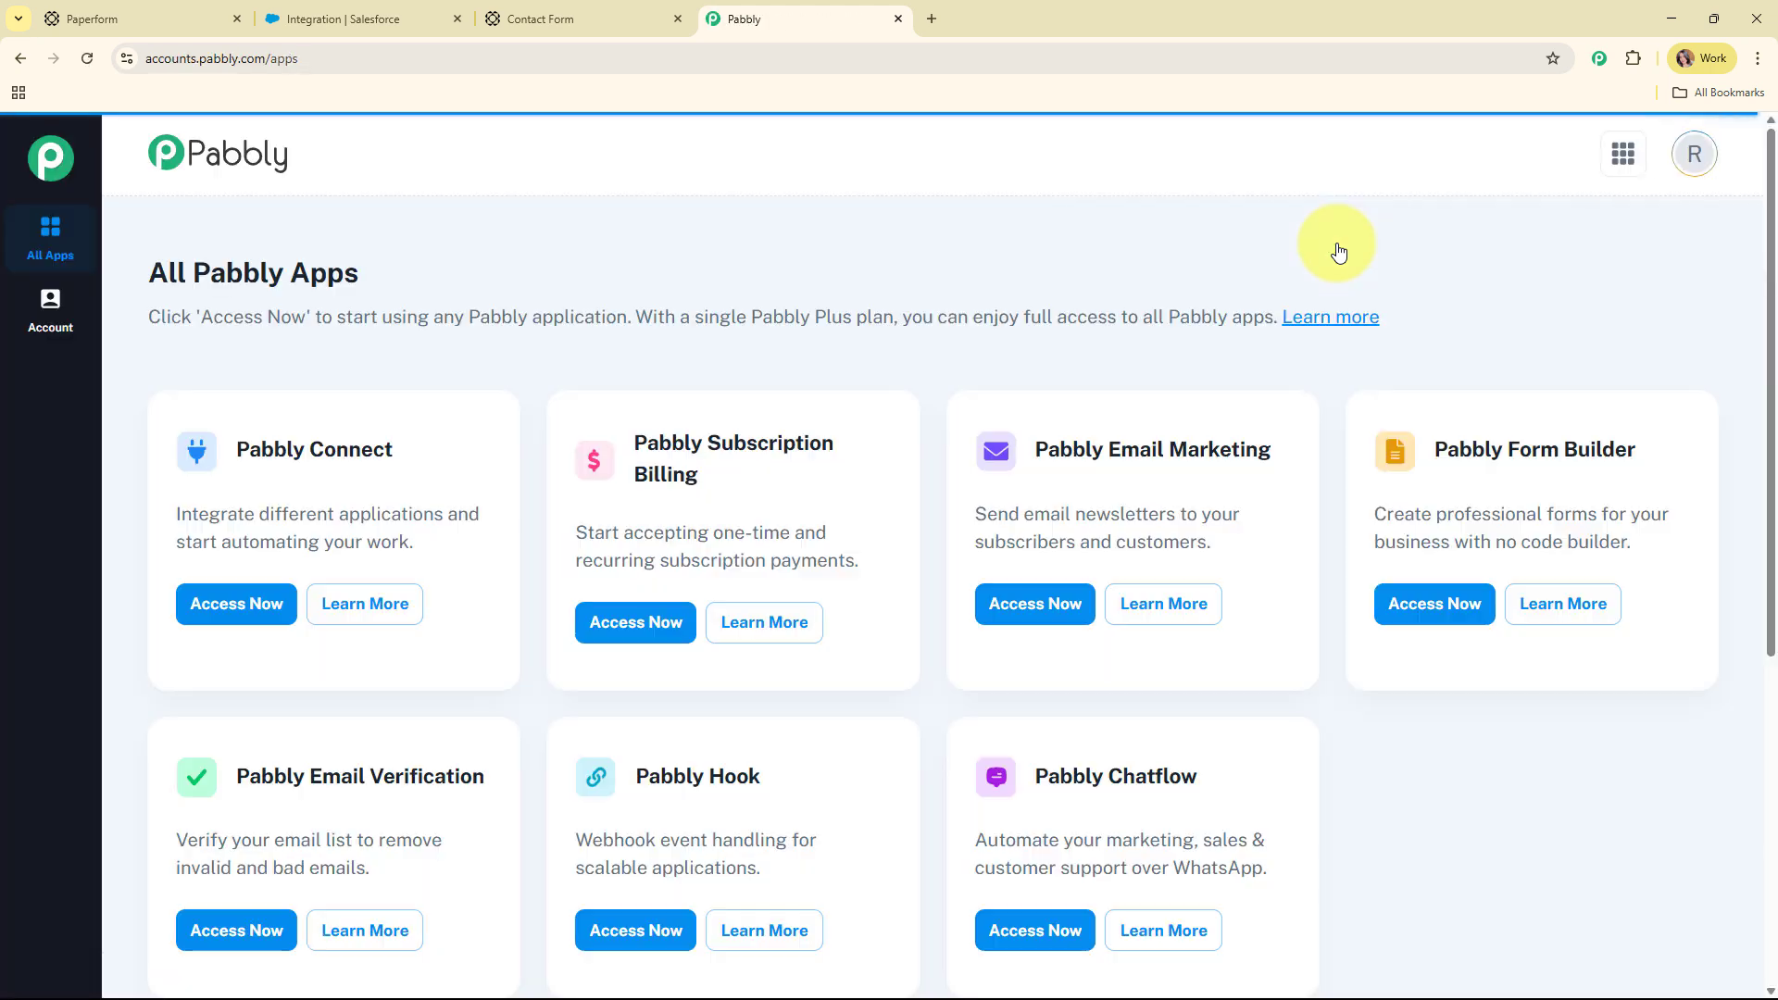
pyautogui.tripleClick(343, 272)
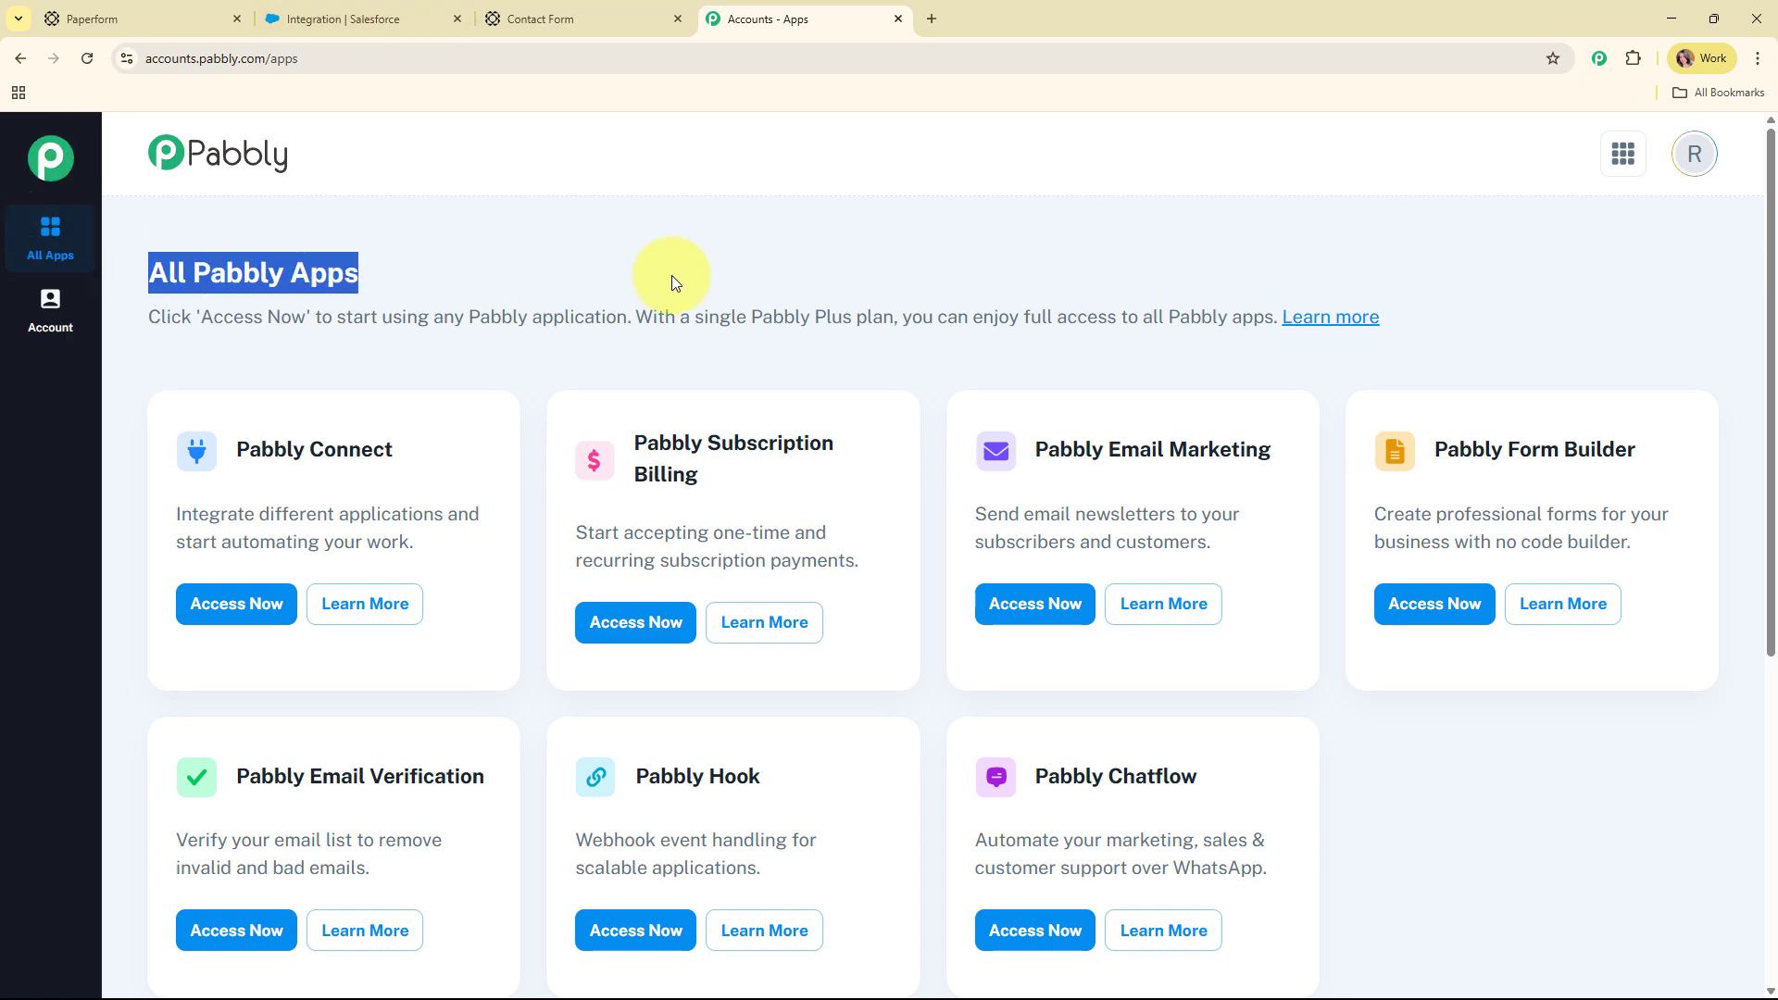
pyautogui.click(781, 265)
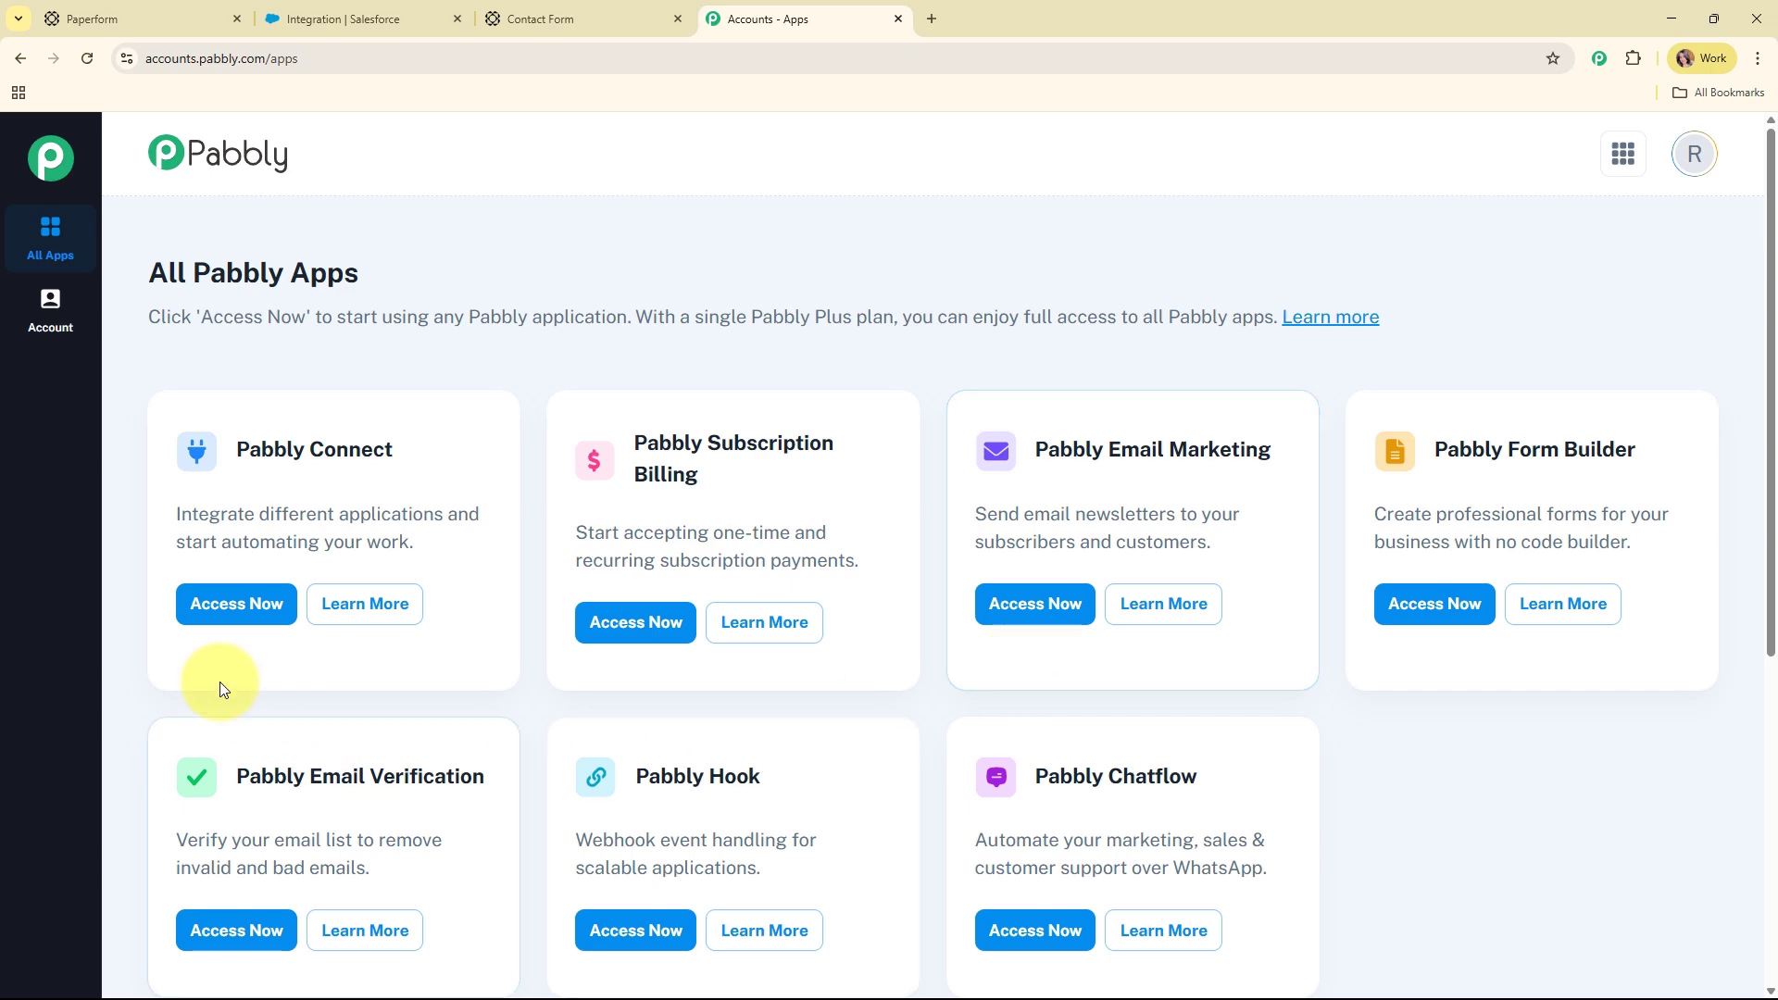
# Create workflow 'Create Salesforce Lead and Add in Campaign on Paperform Submission' in the Automations folder
pyautogui.click(186, 627)
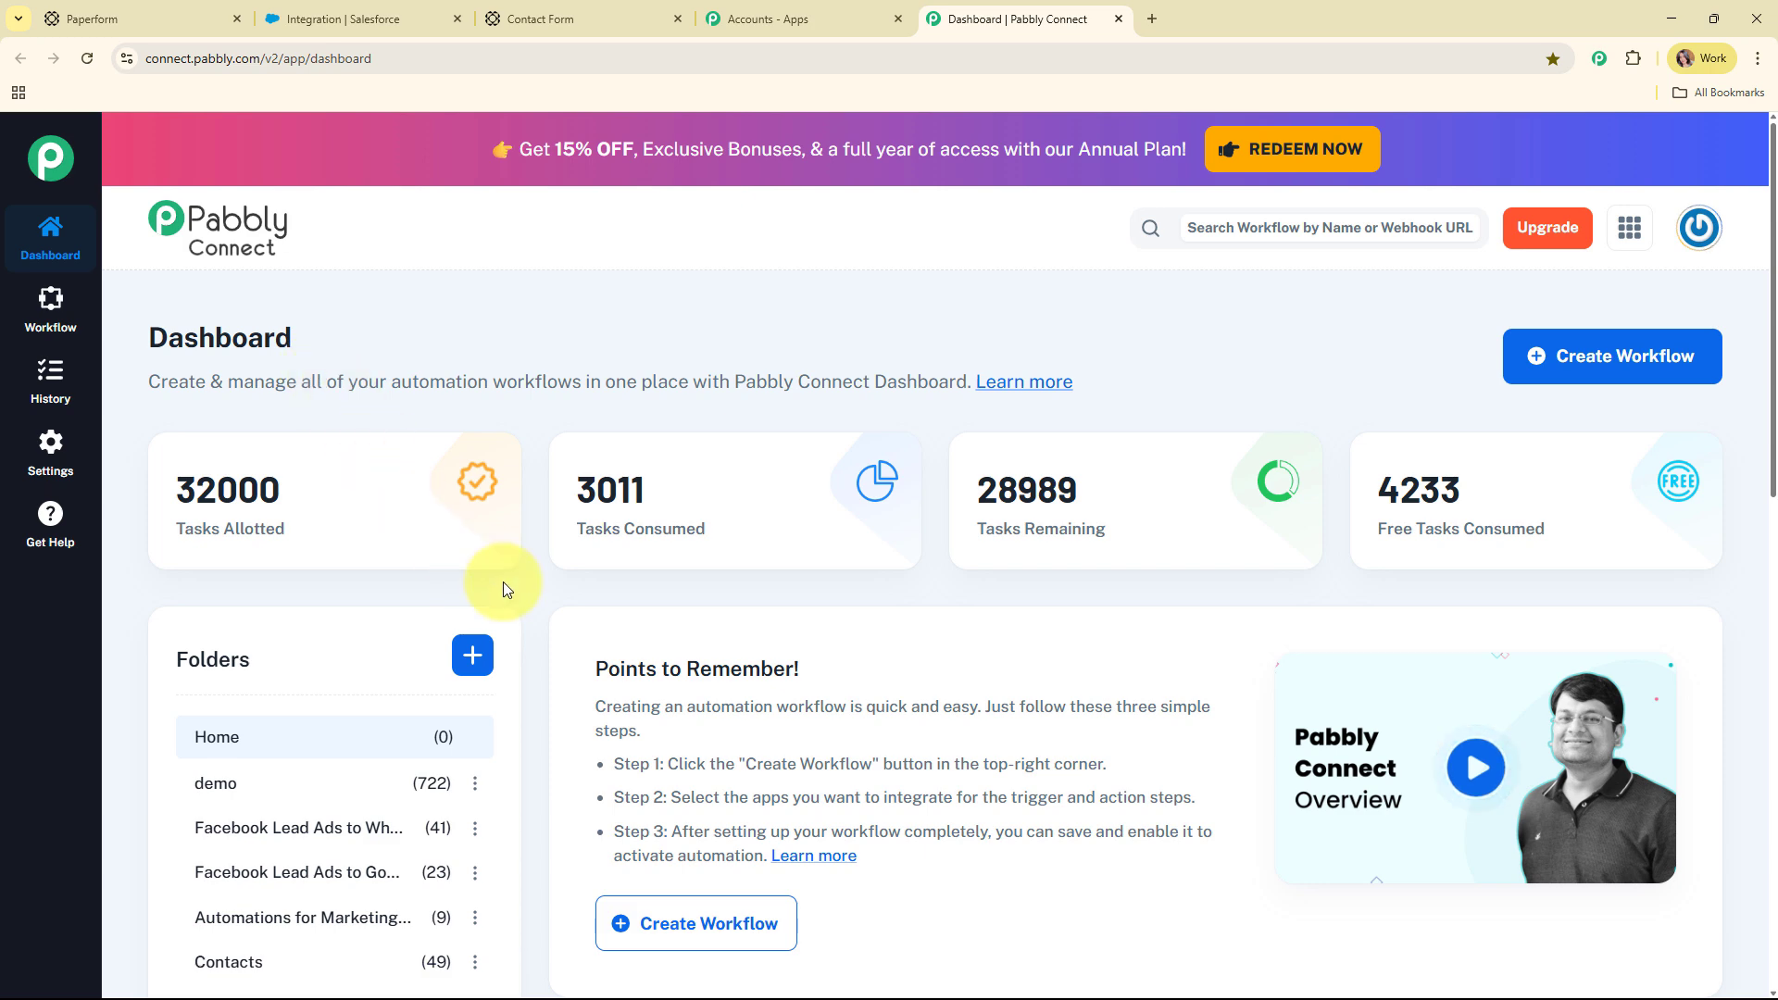
pyautogui.click(1567, 366)
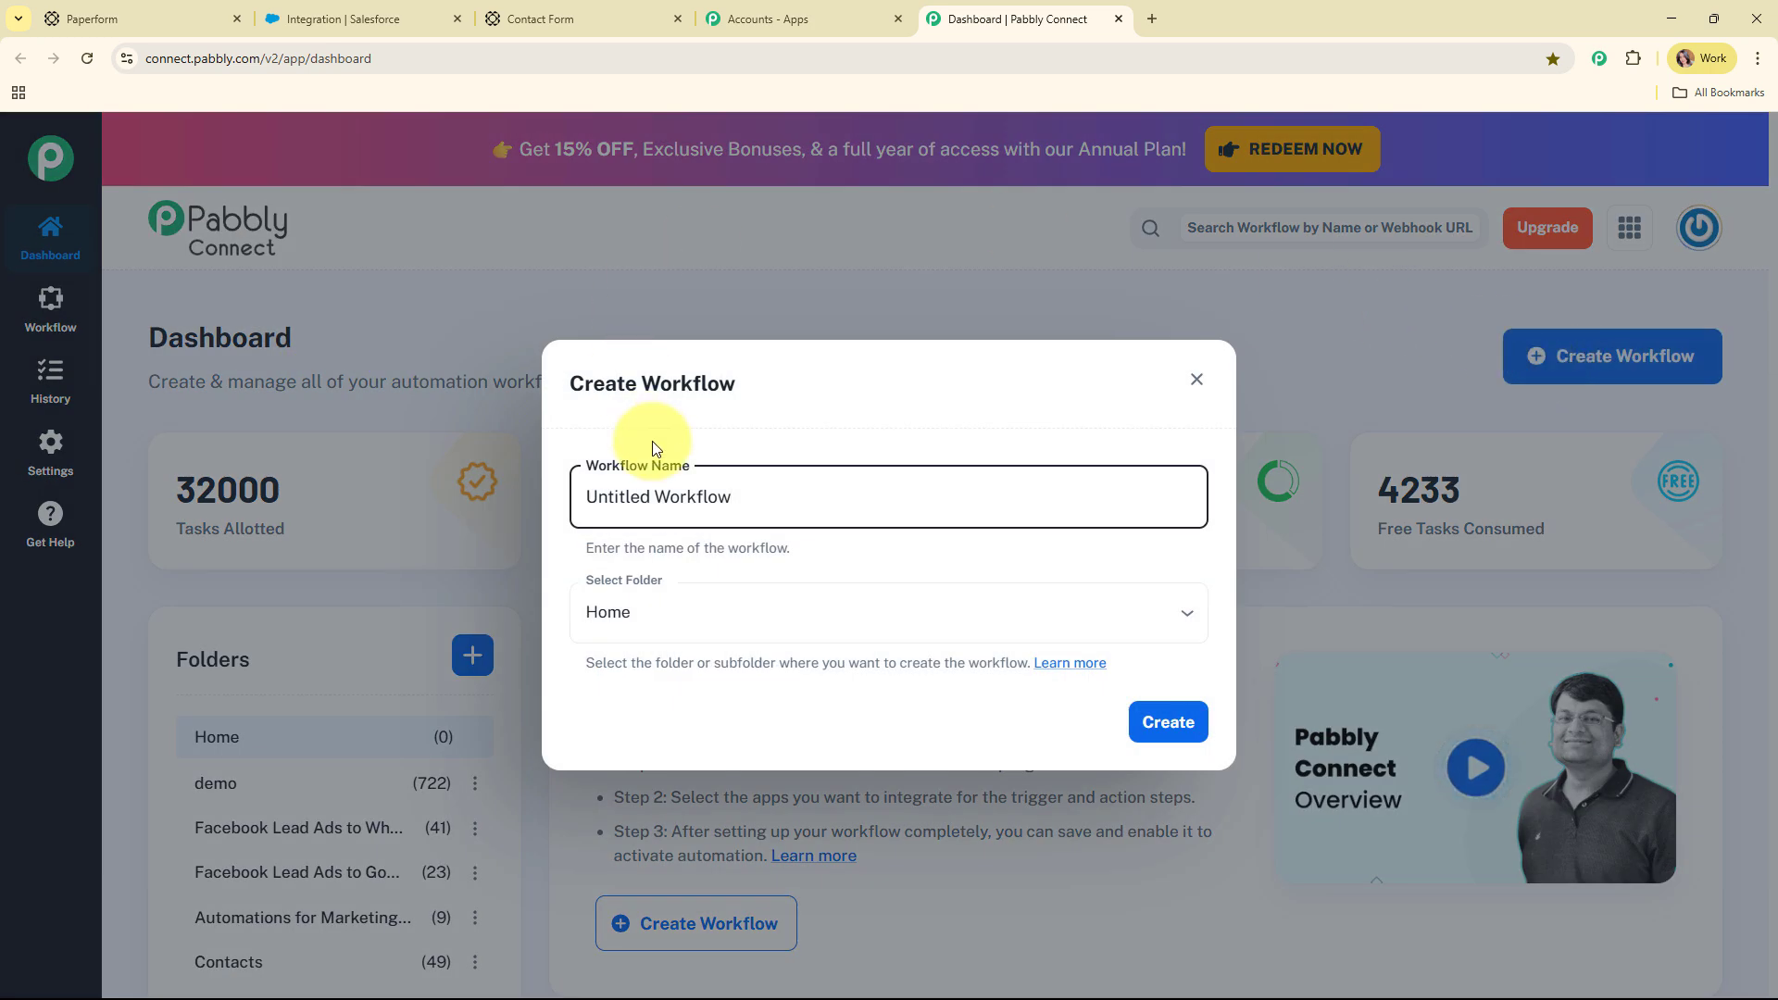
pyautogui.moveTo(782, 492); pyautogui.dragTo(533, 507)
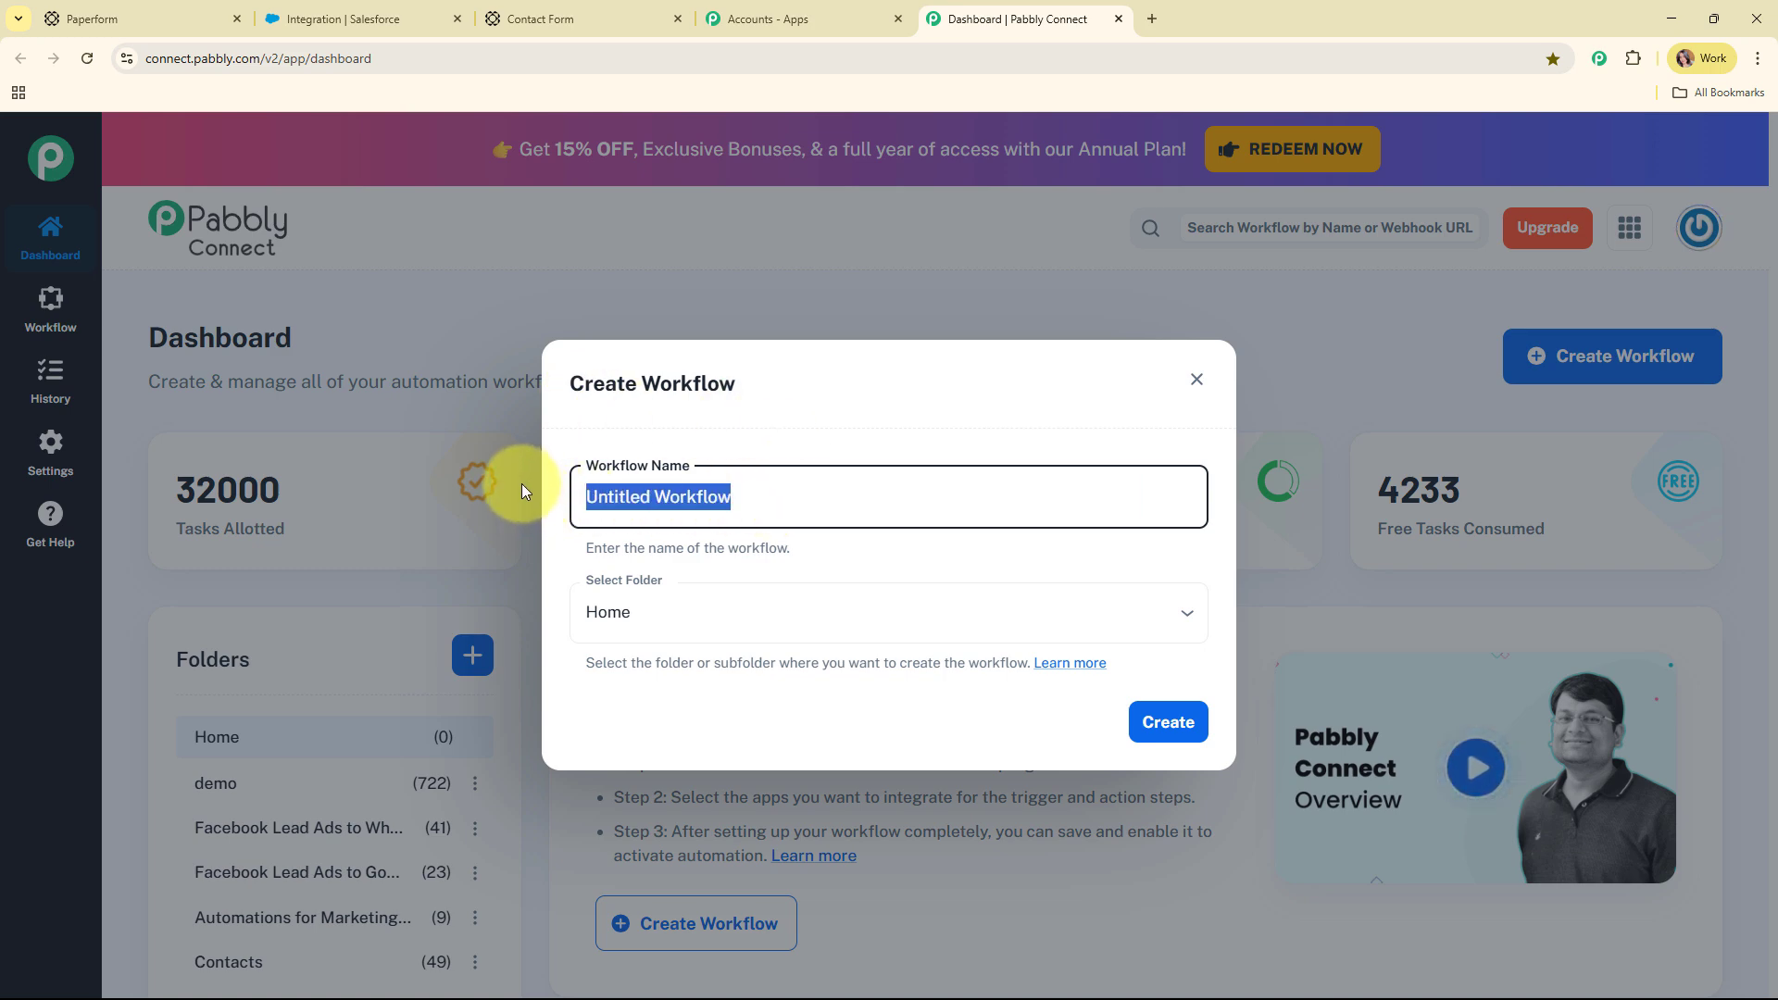
pyautogui.write('Create Salesforce Lead and Add in Campaign on Paperform Submission')
pyautogui.moveTo(597, 490); pyautogui.dragTo(1276, 491)
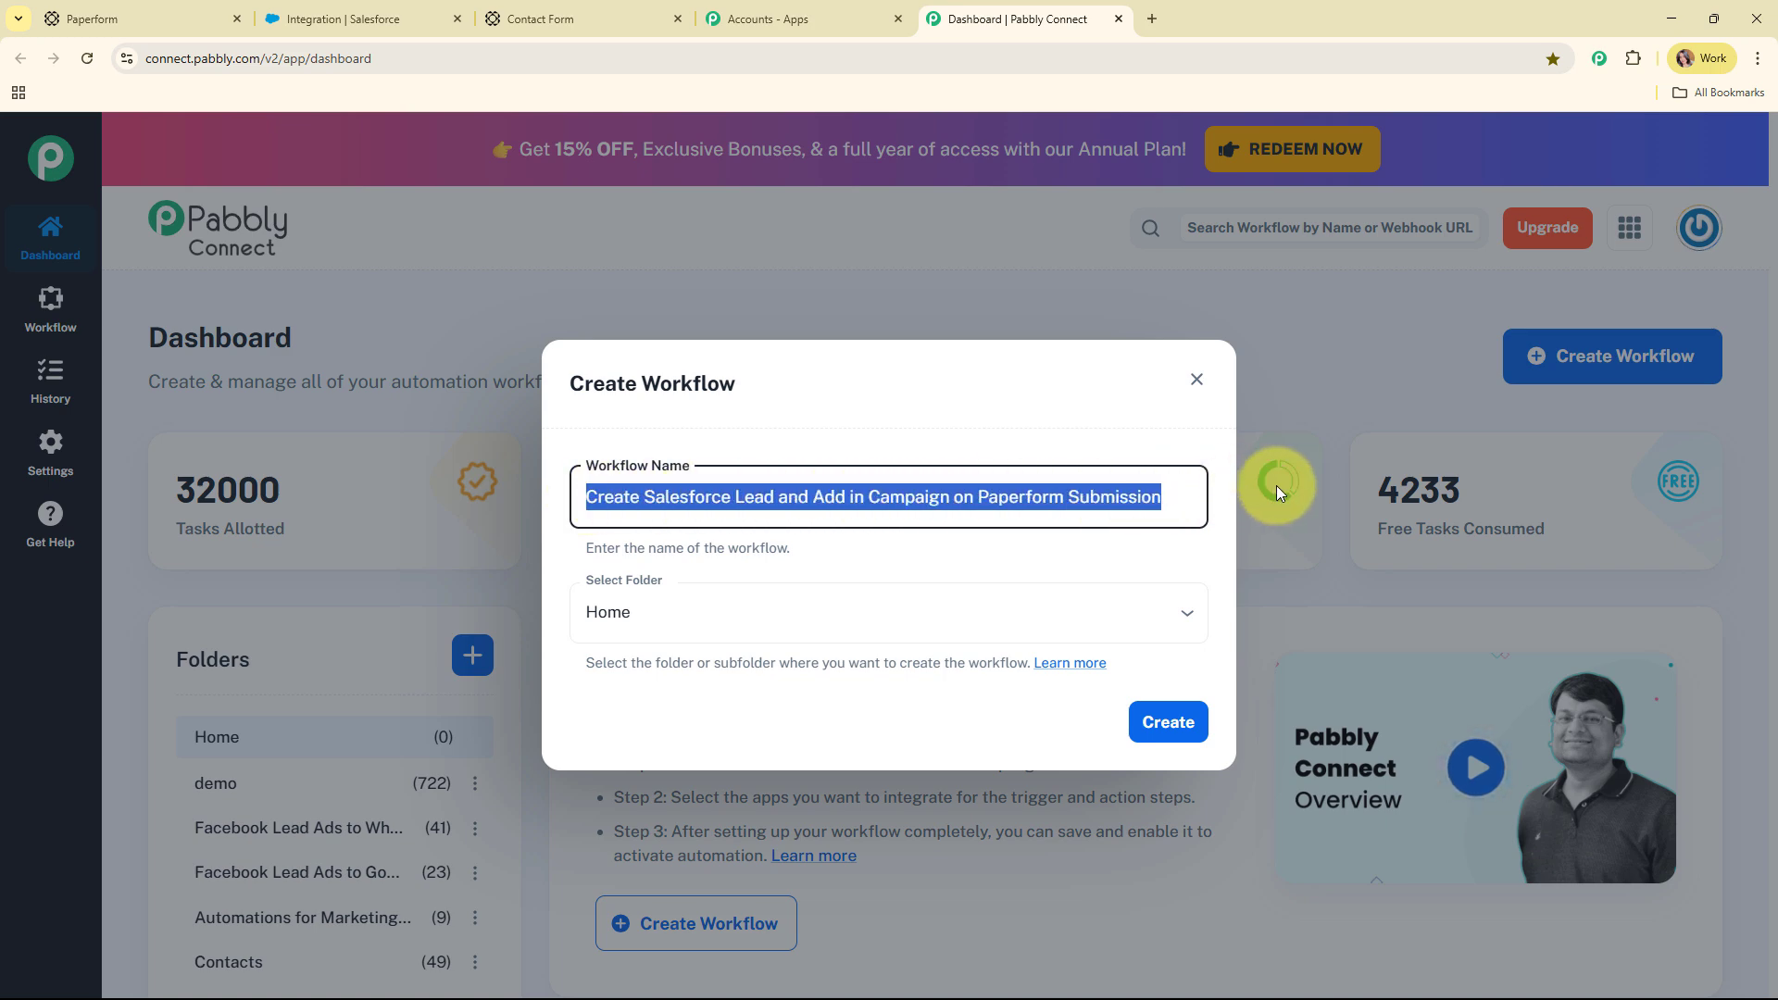
pyautogui.click(1103, 540)
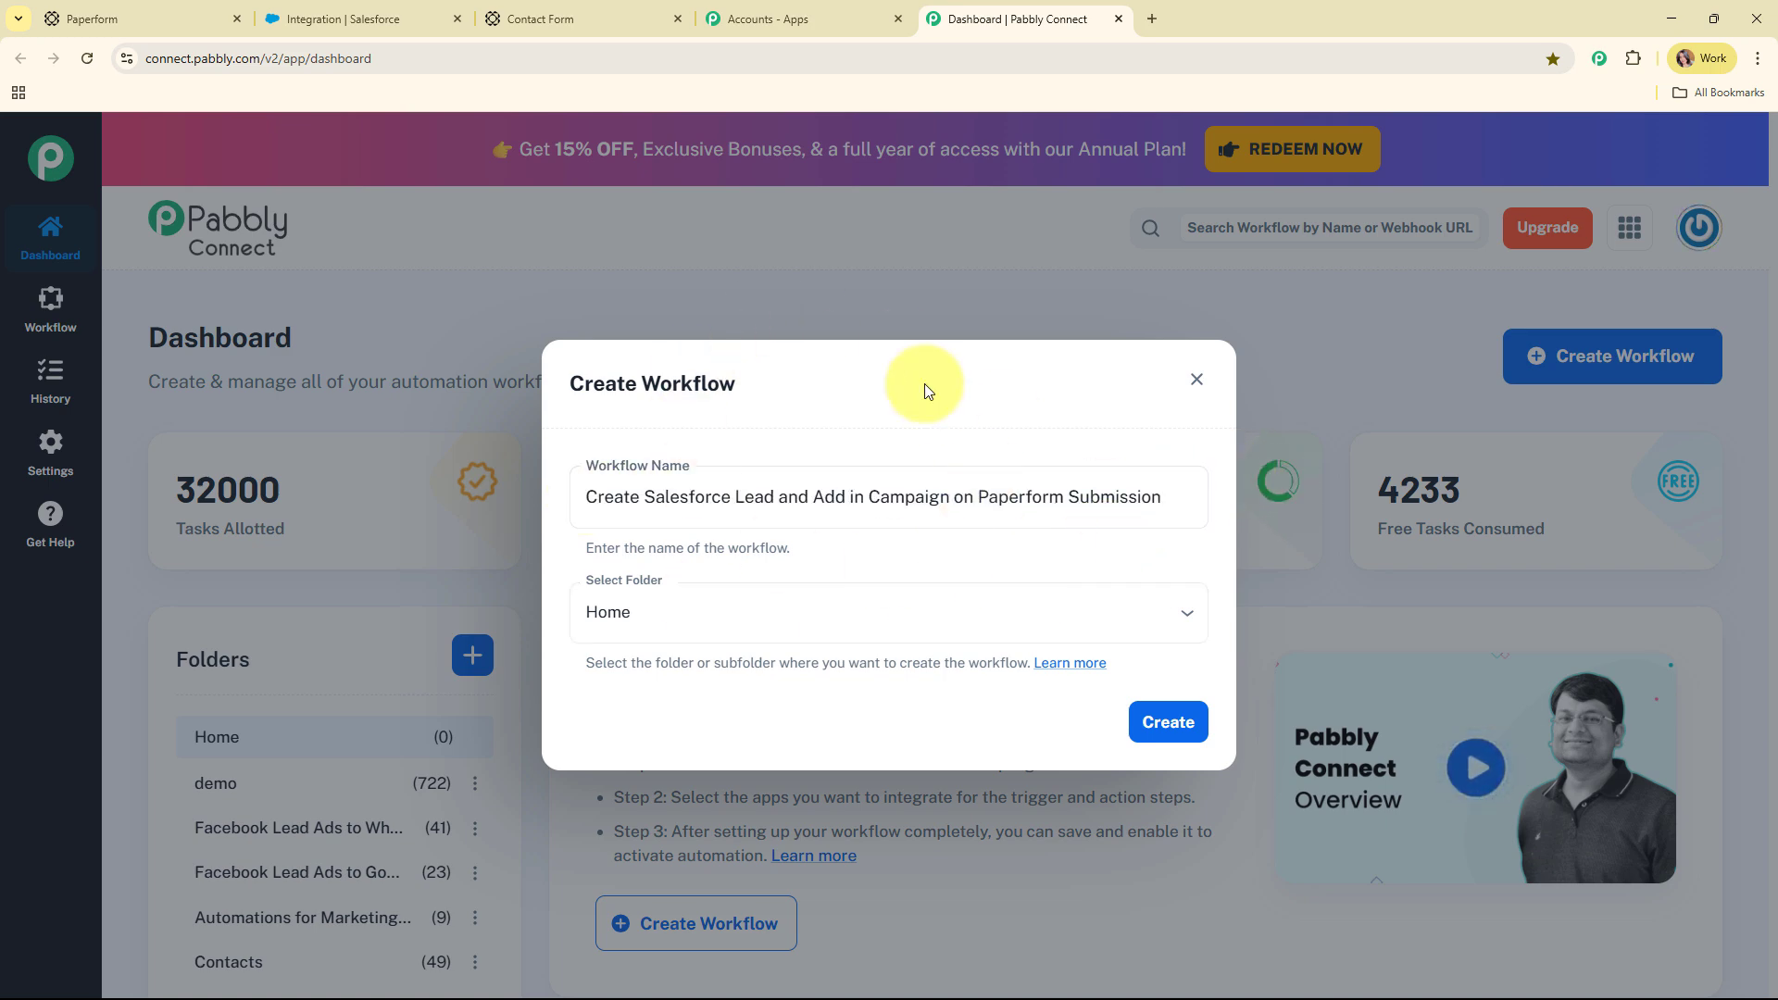
pyautogui.click(694, 500)
pyautogui.click(781, 605)
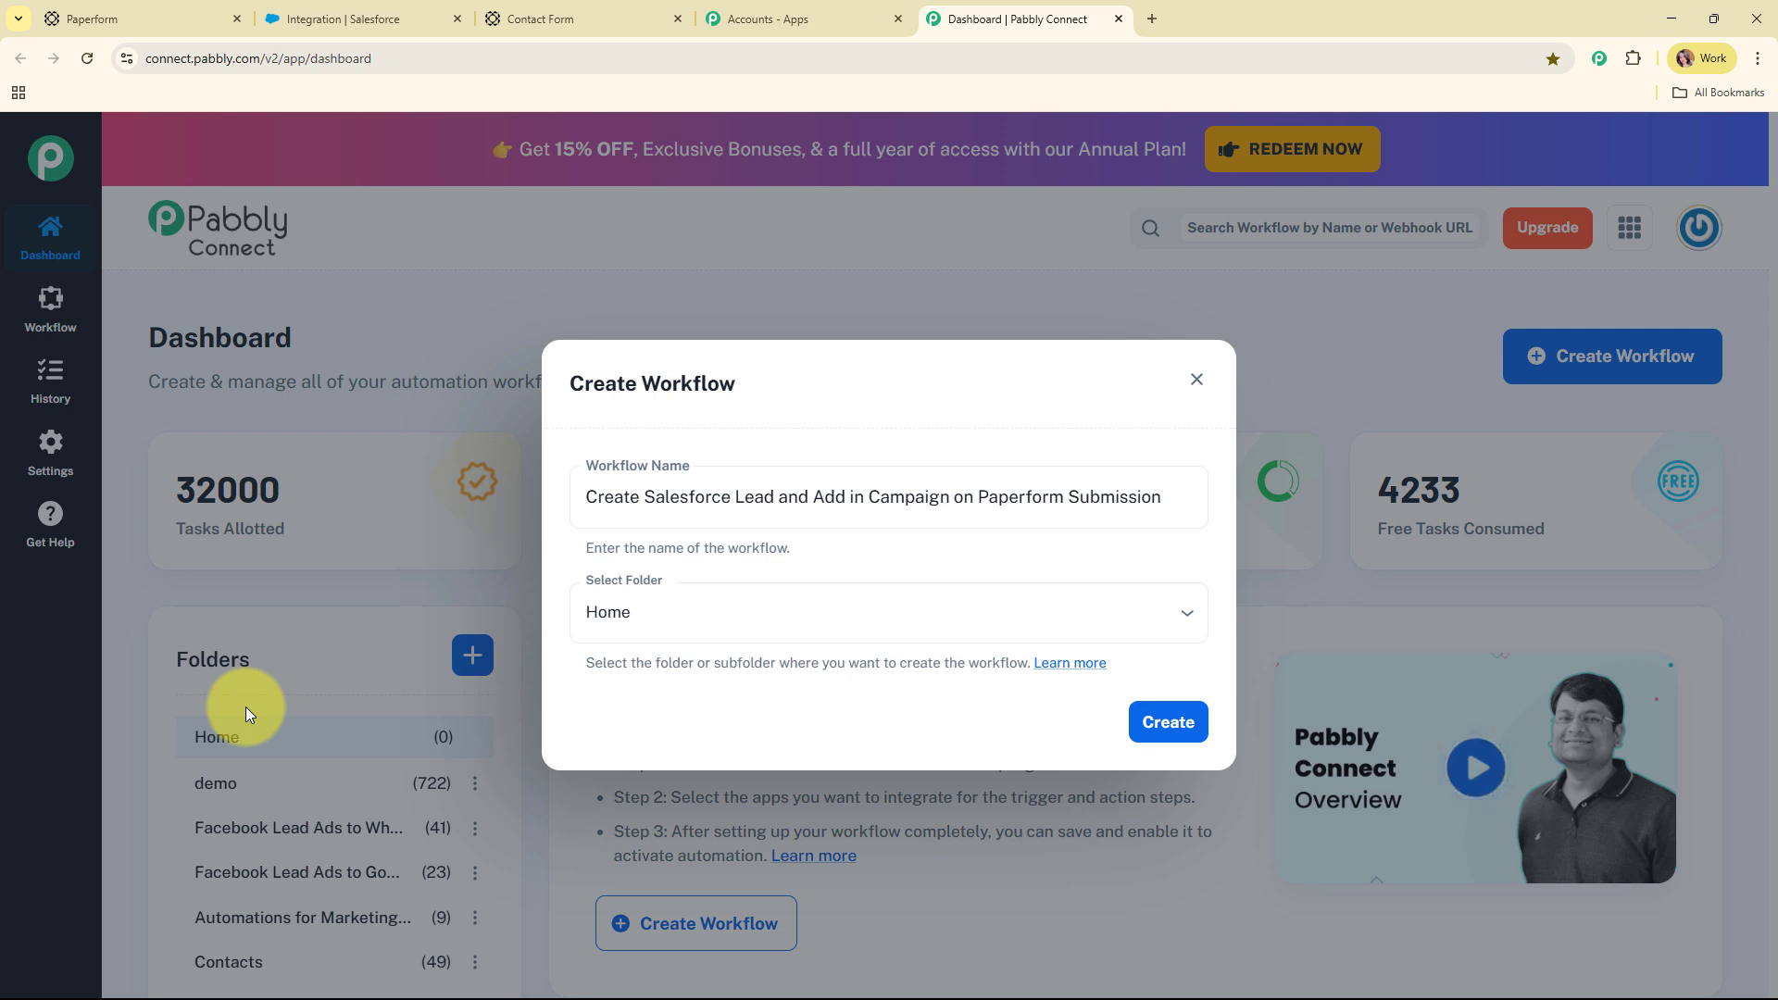
pyautogui.click(845, 611)
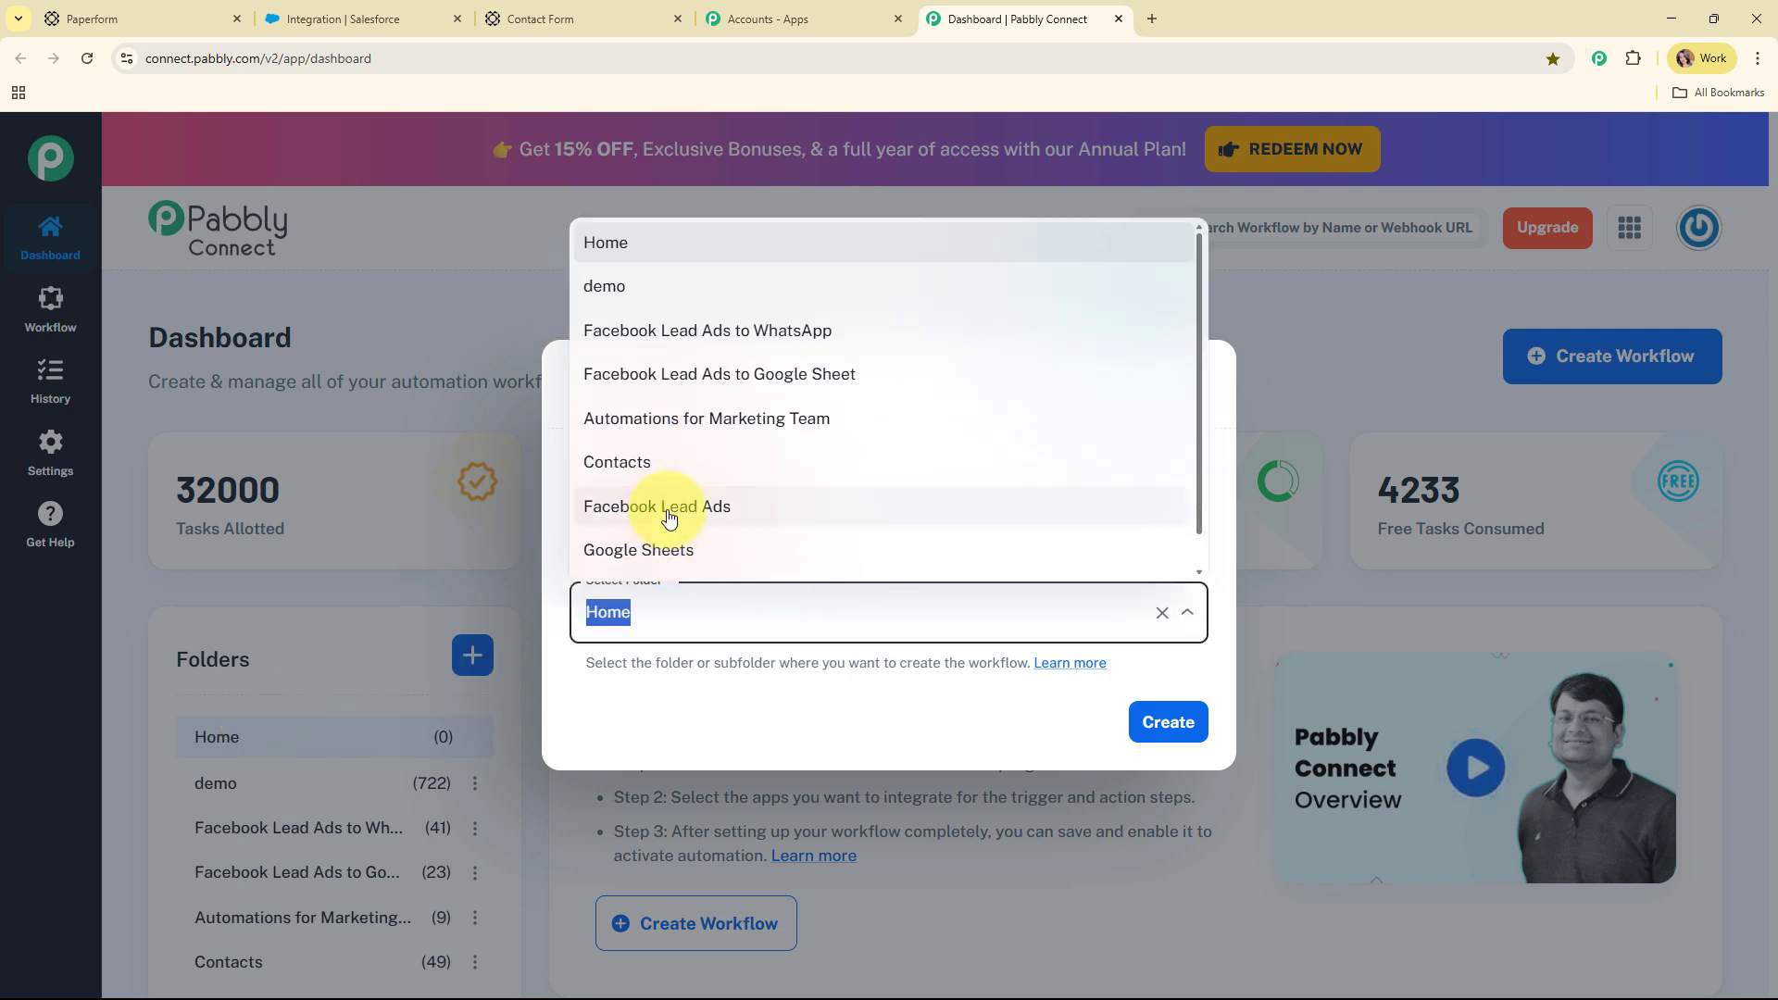
pyautogui.scroll(-1, 782, 503)
pyautogui.click(680, 561)
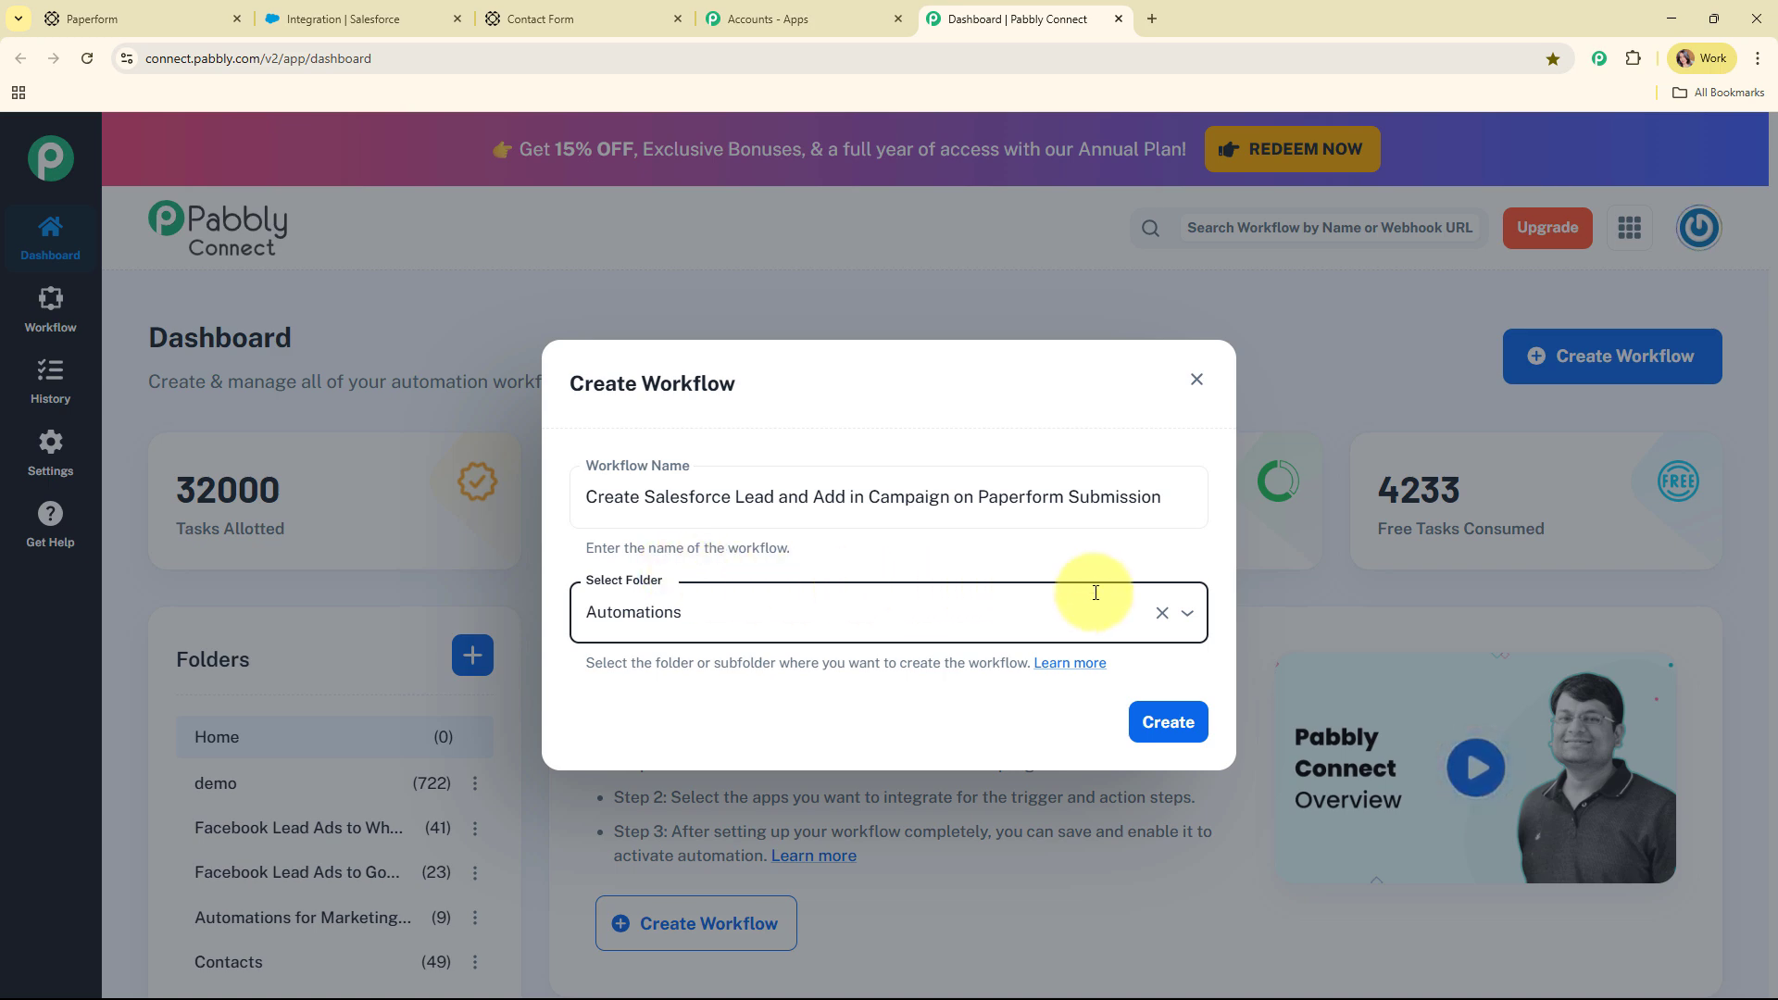
pyautogui.click(1165, 721)
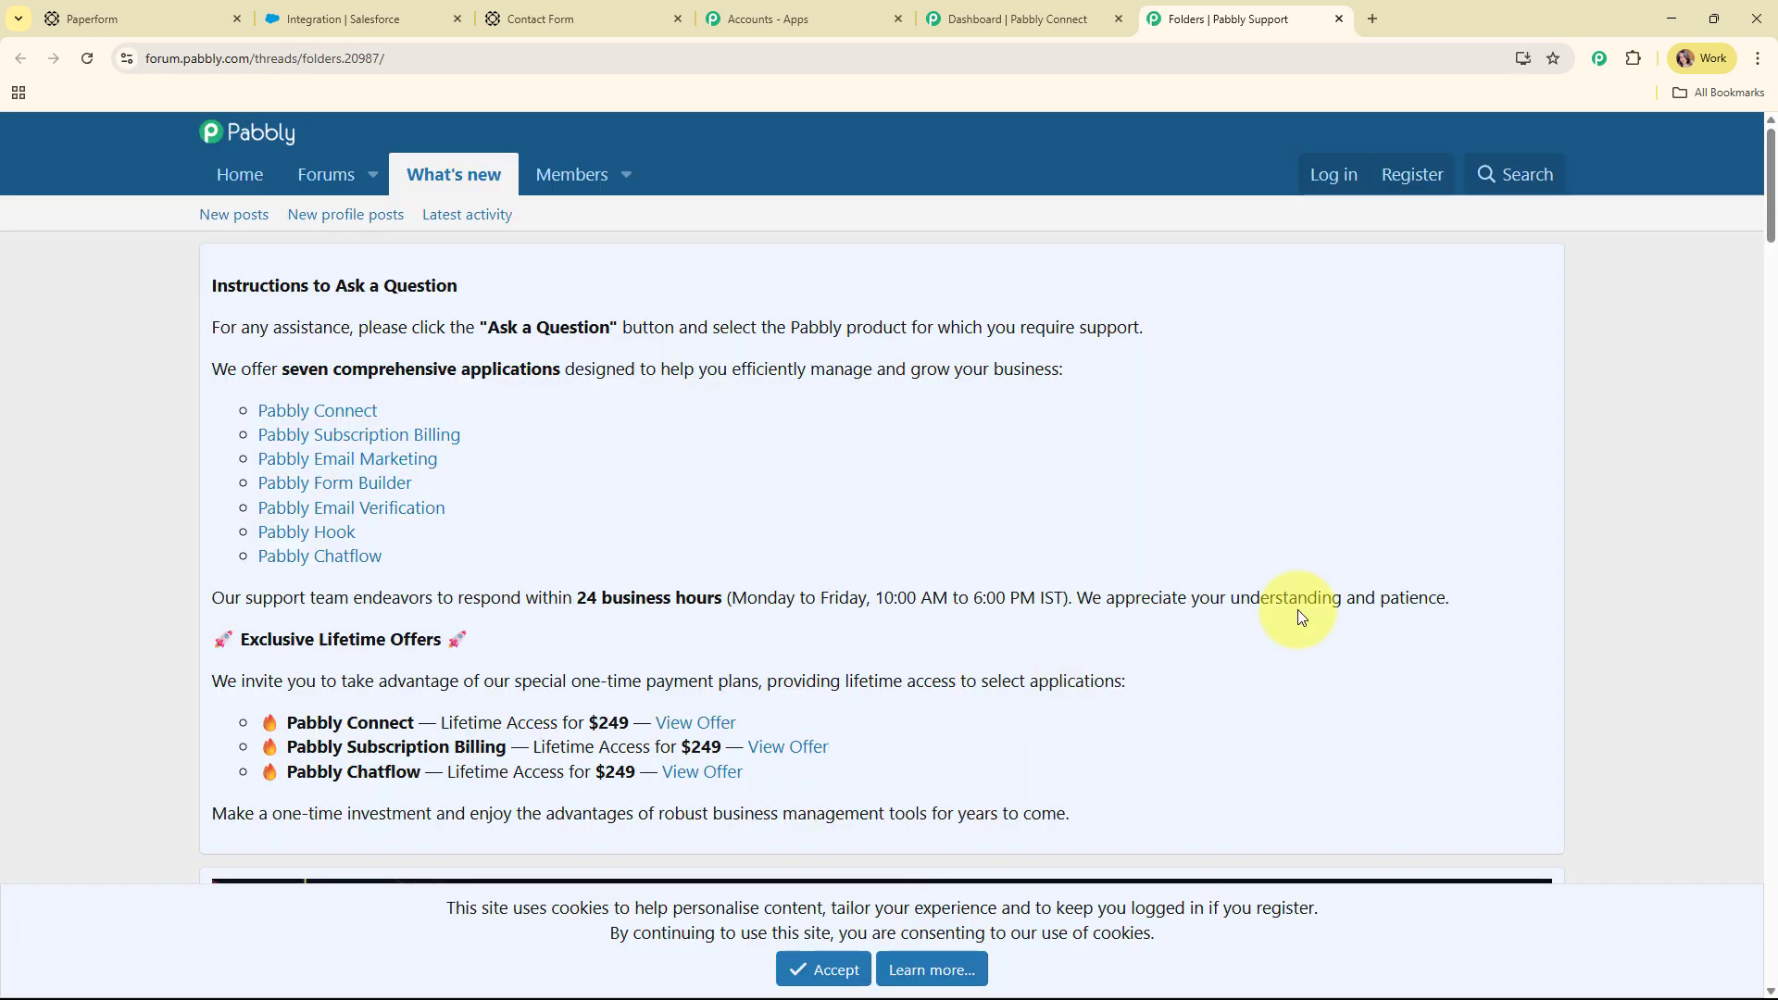
pyautogui.scroll(-15, 987, 469)
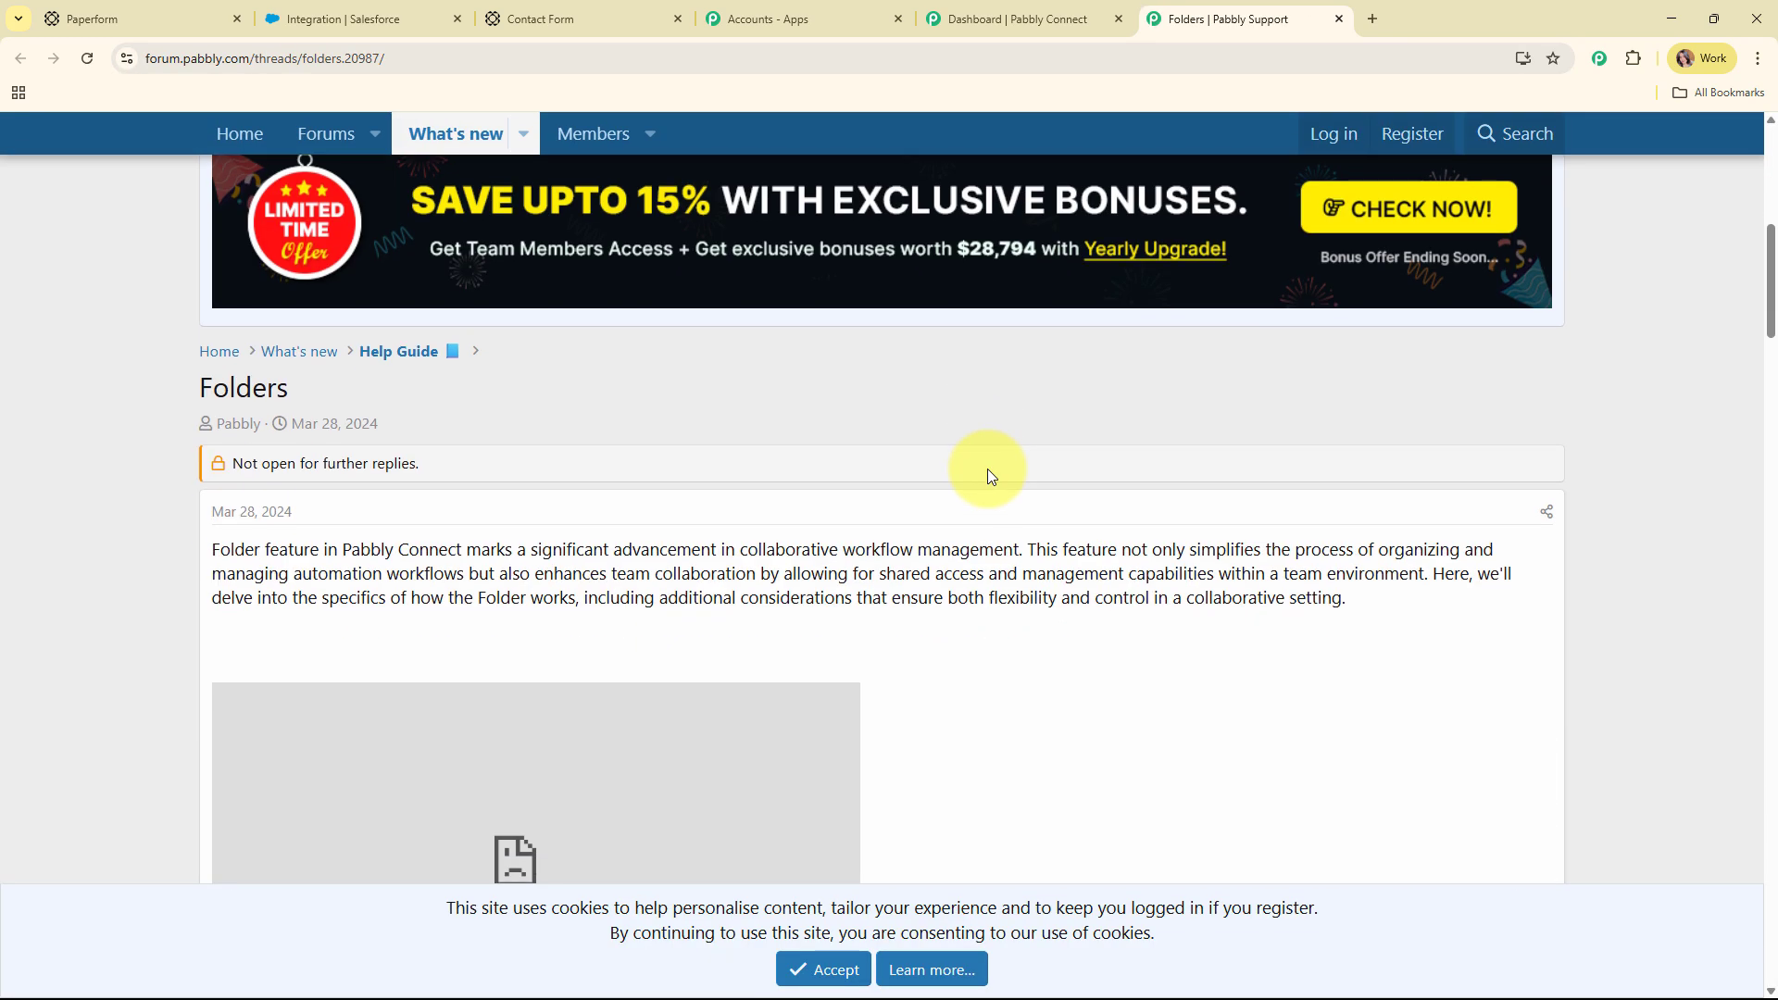
pyautogui.scroll(-20, 987, 469)
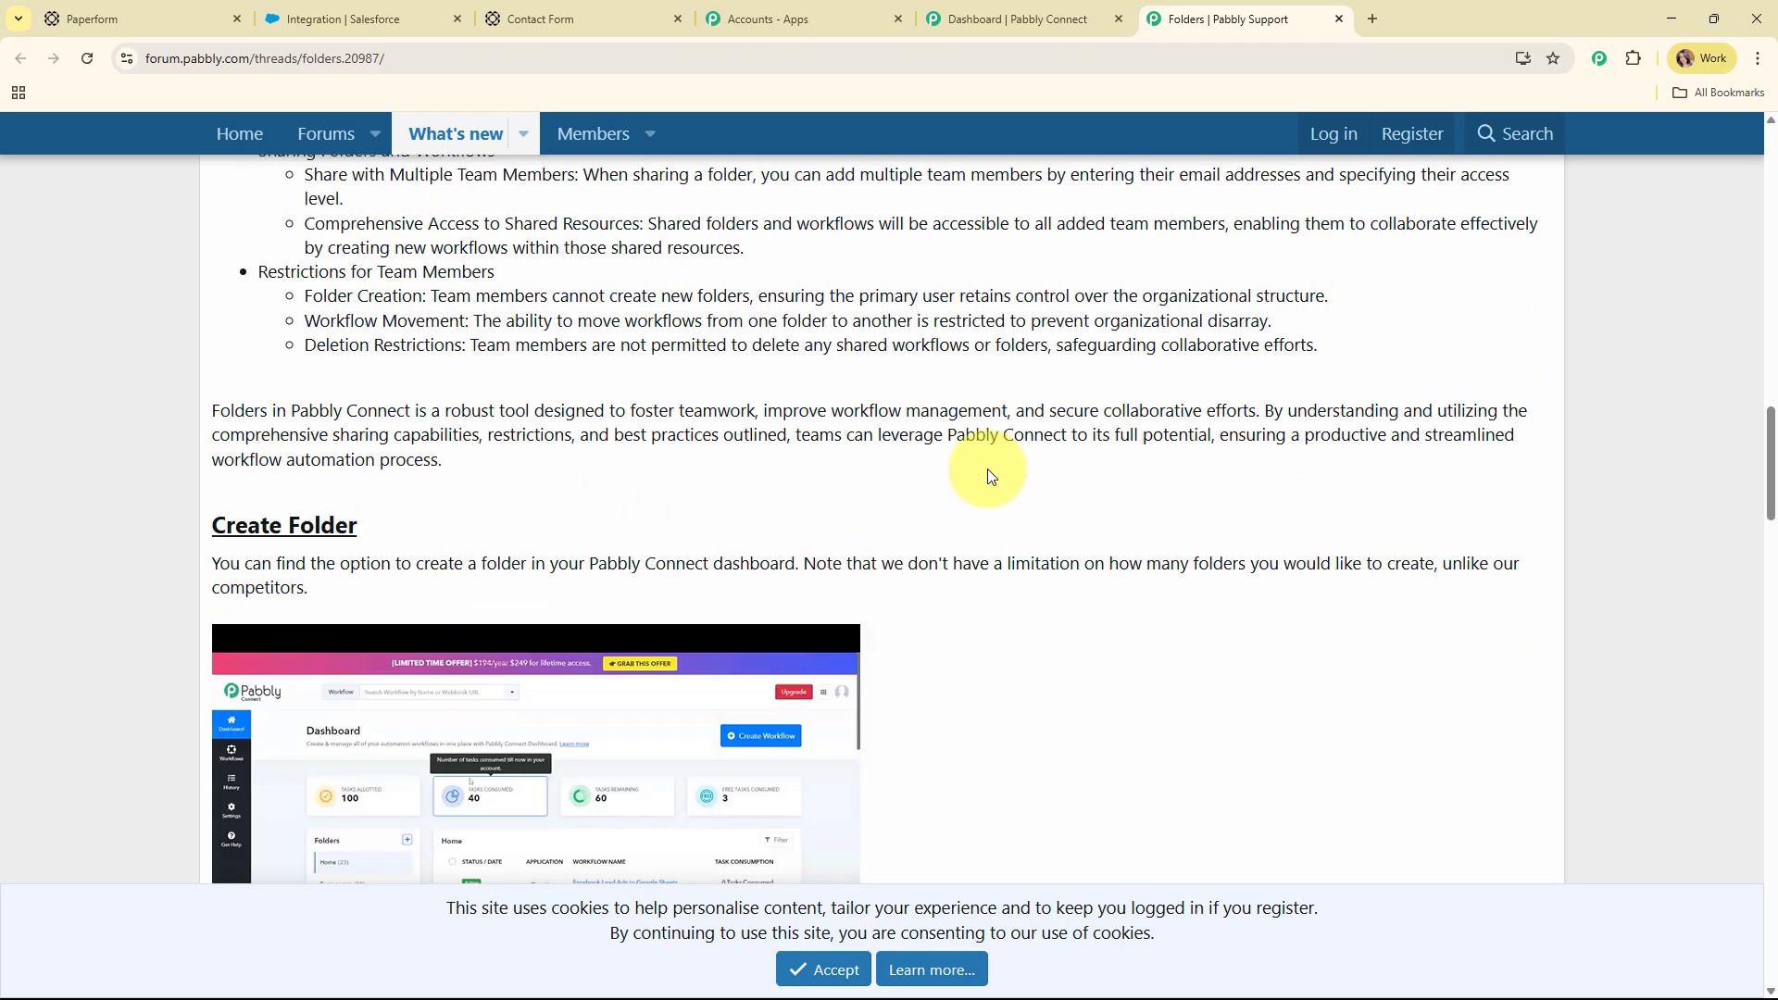
pyautogui.scroll(-3, 987, 469)
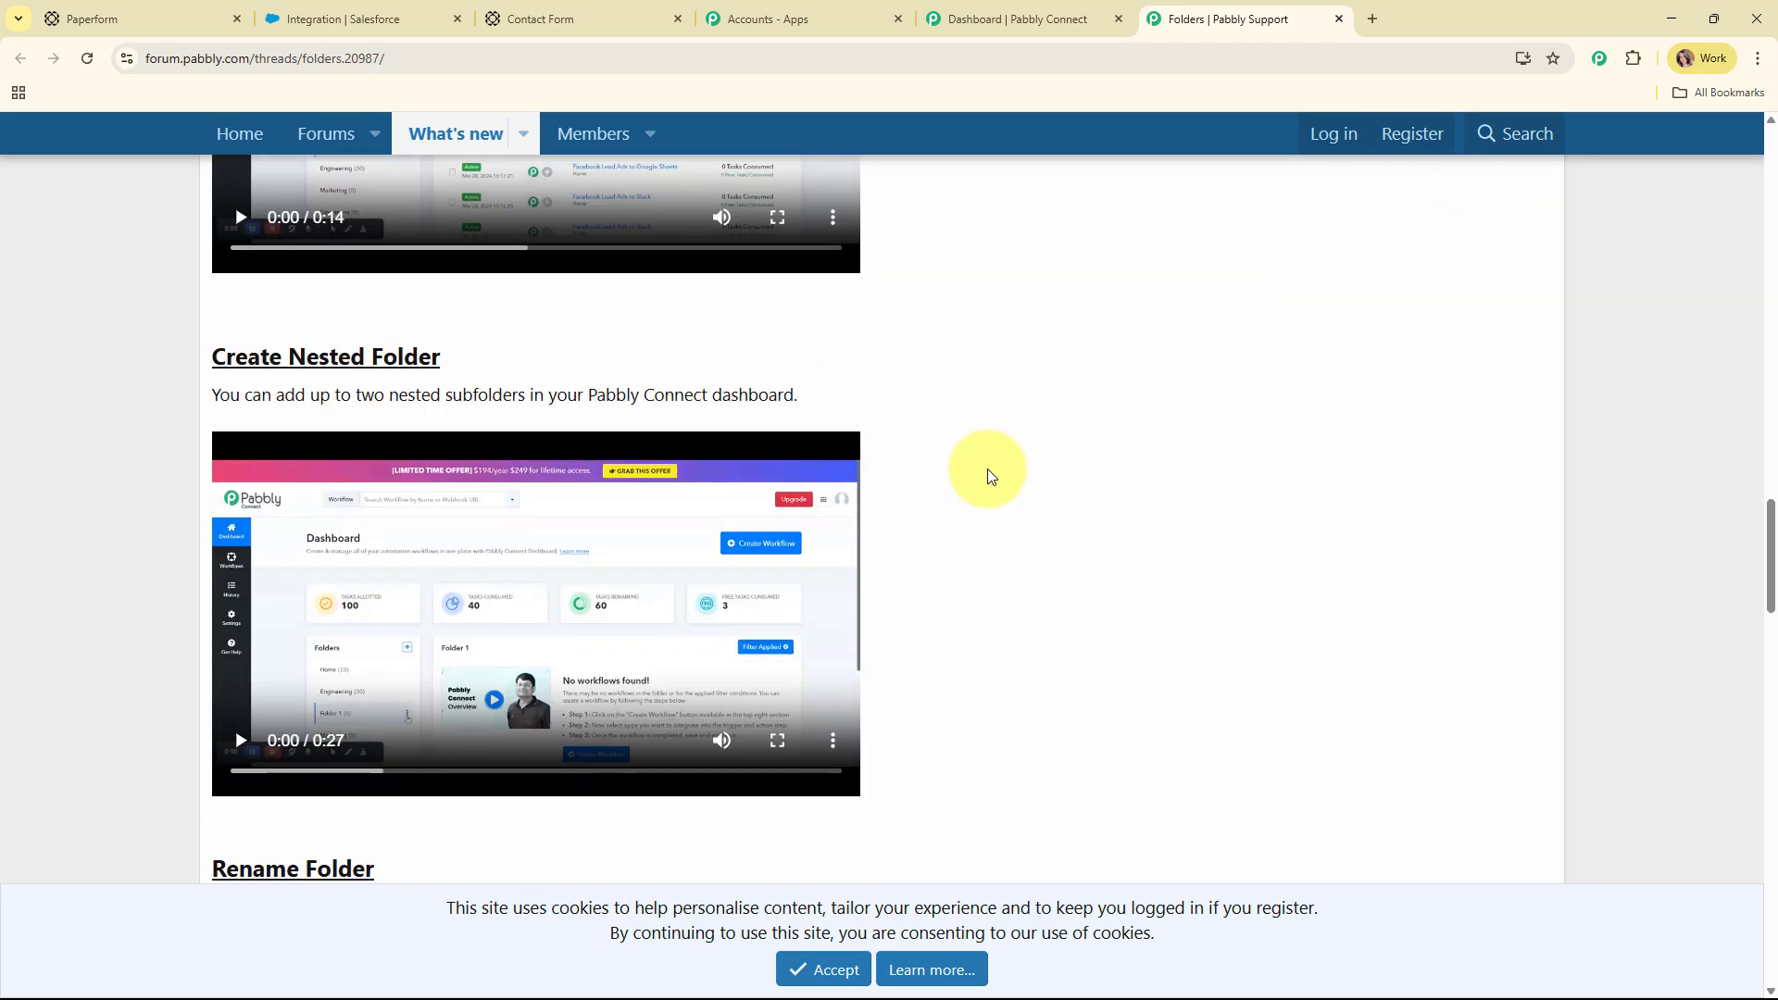
pyautogui.click(1339, 20)
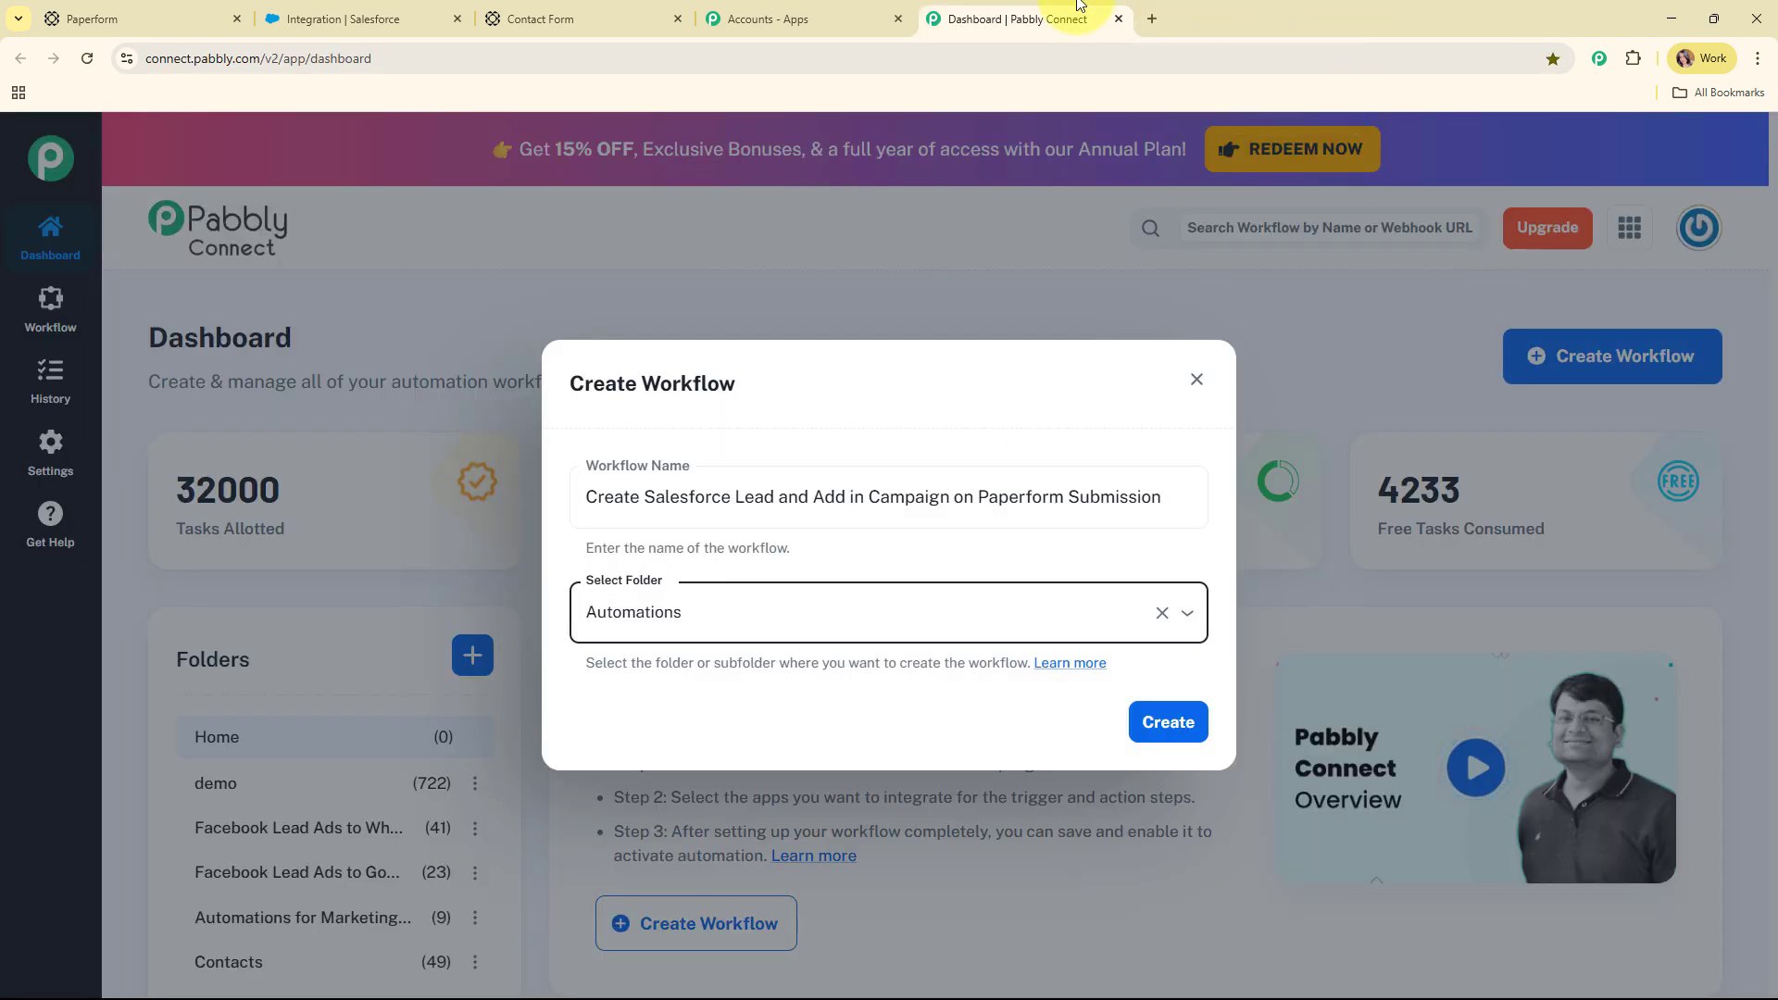
# Set the trigger app to Paperform with the New Form Submission event, producing a webhook URL
pyautogui.click(1172, 728)
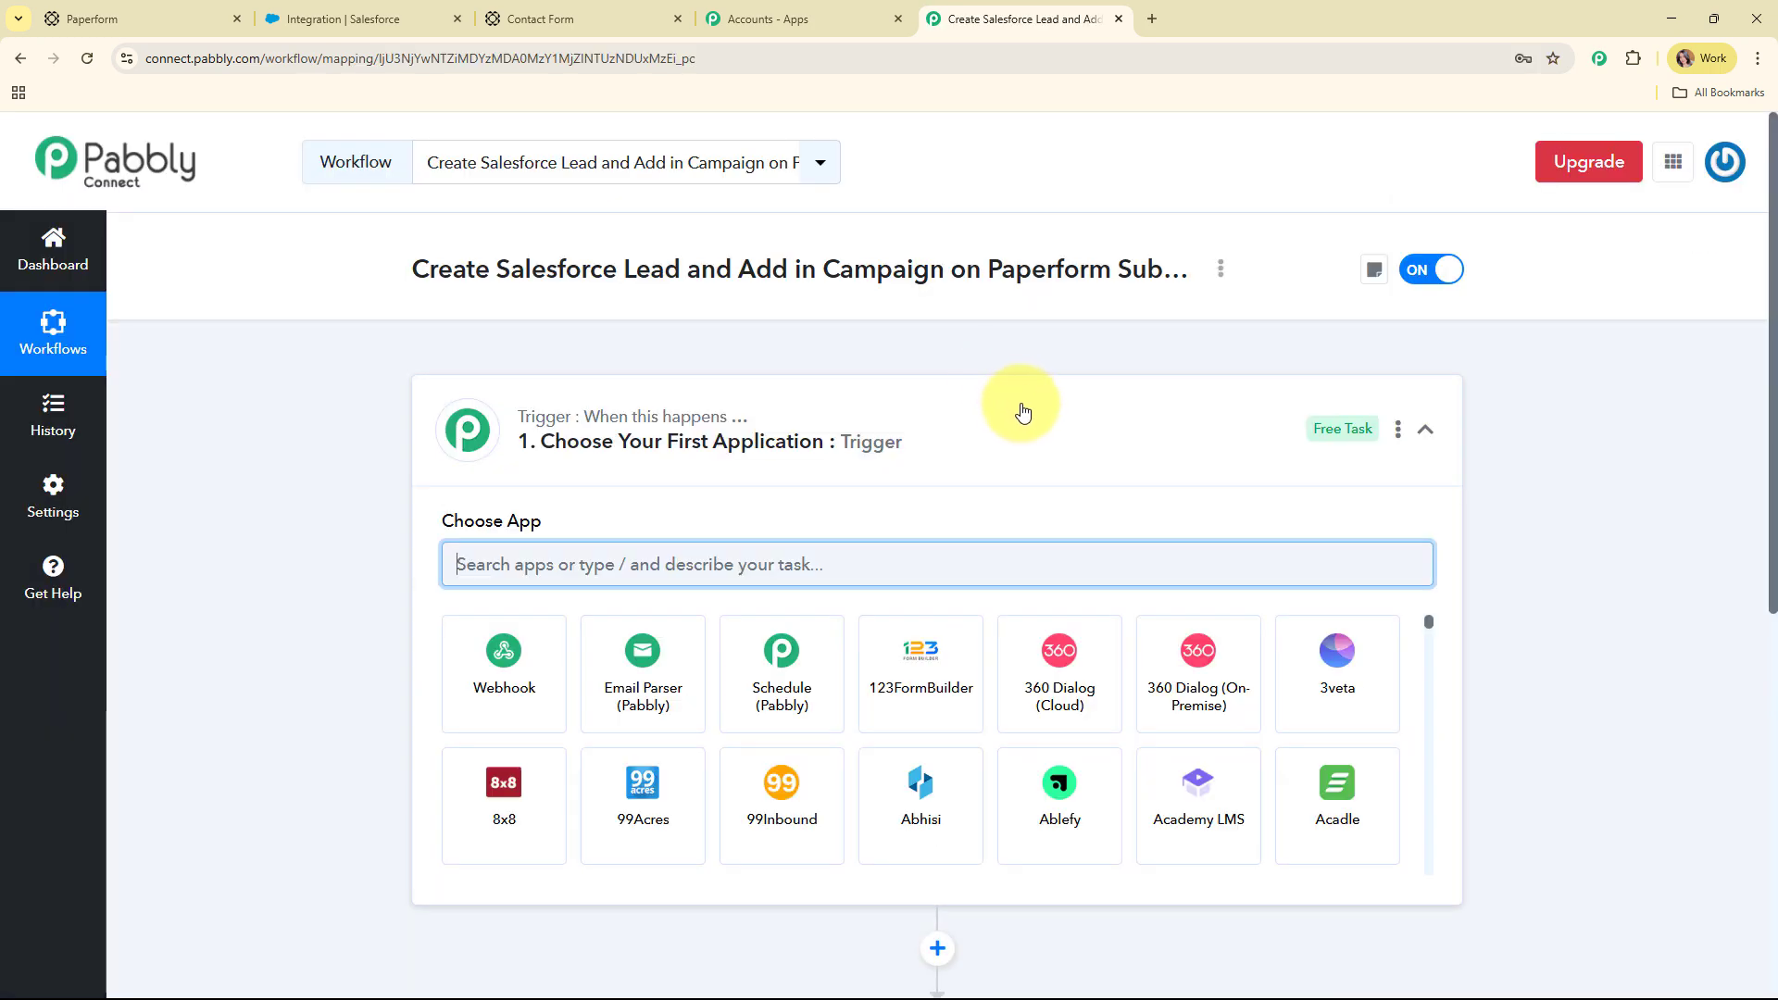
pyautogui.click(1026, 414)
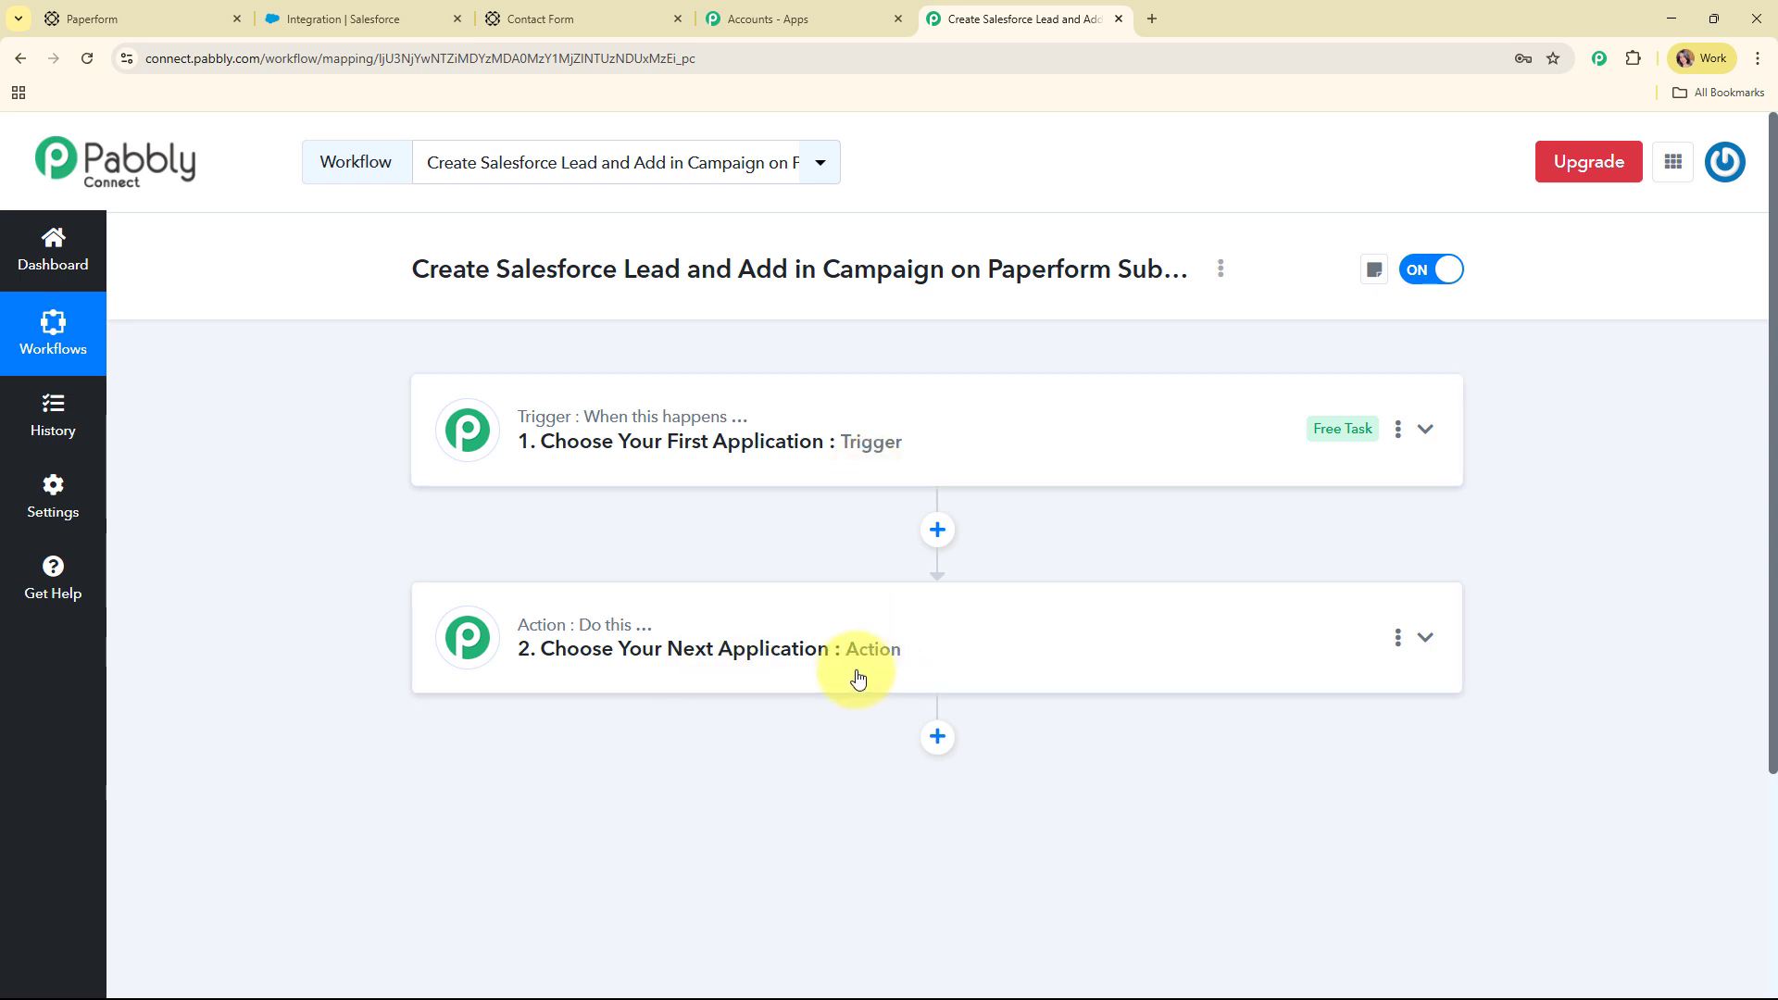
pyautogui.click(1091, 424)
pyautogui.click(527, 558)
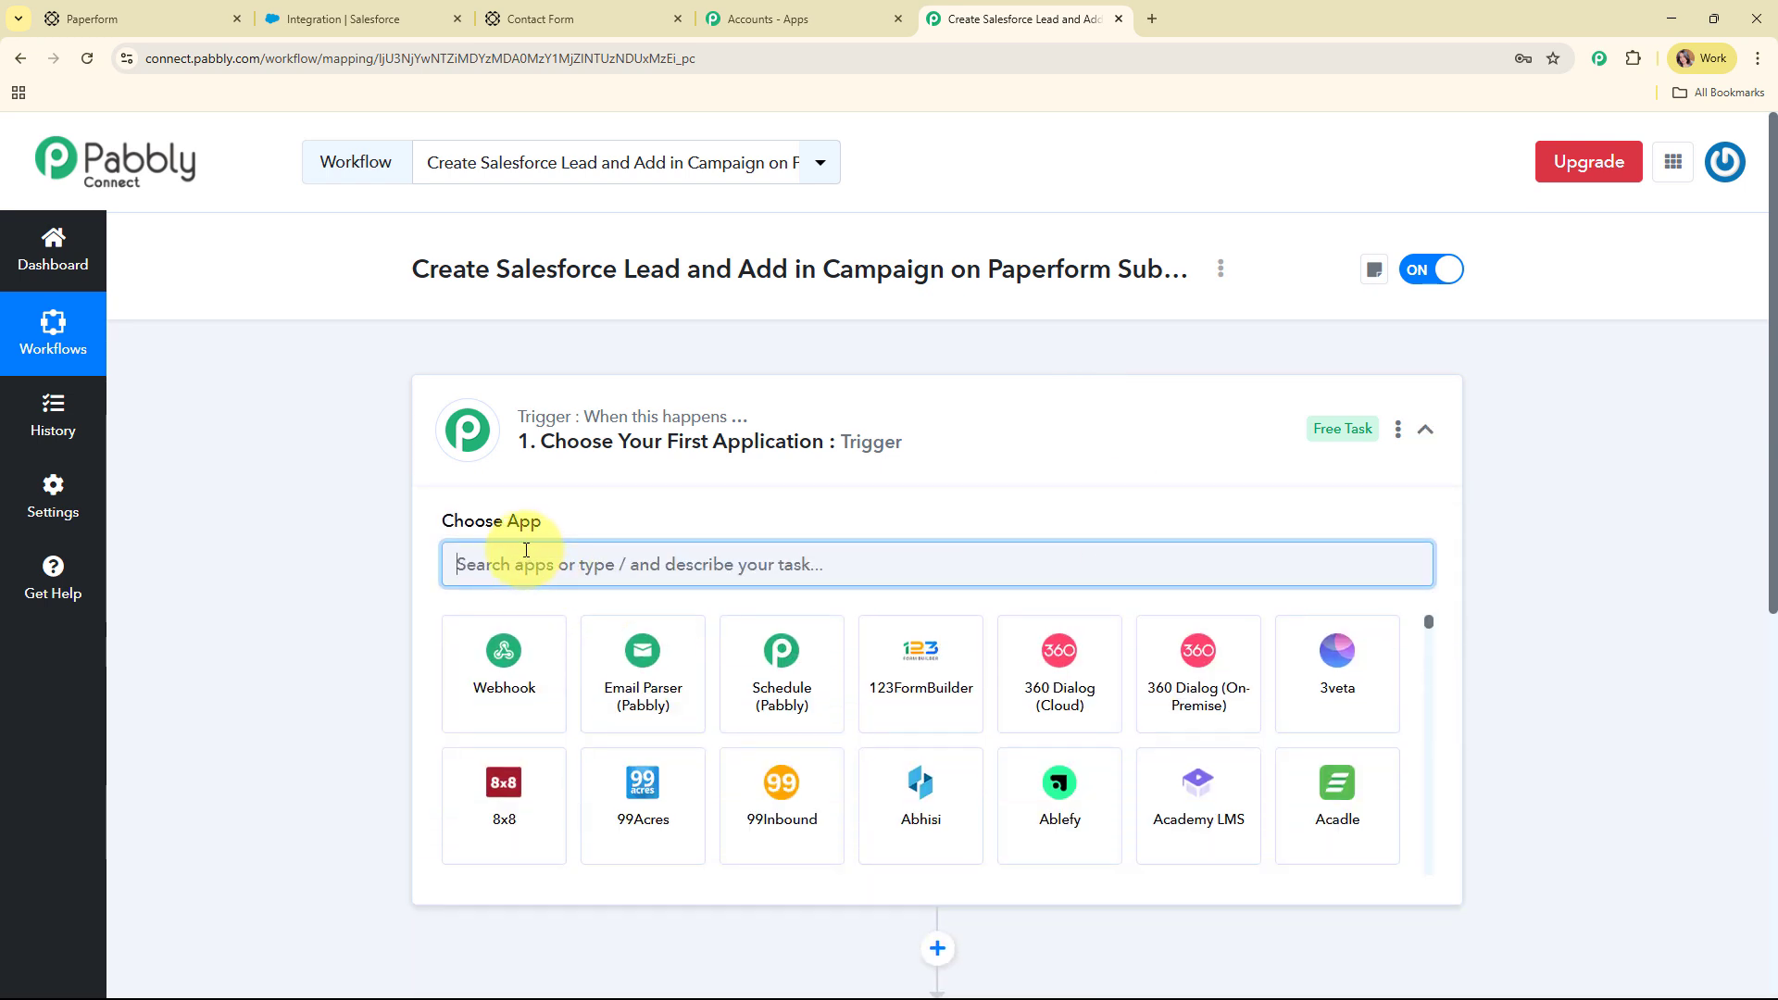
pyautogui.write('pa')
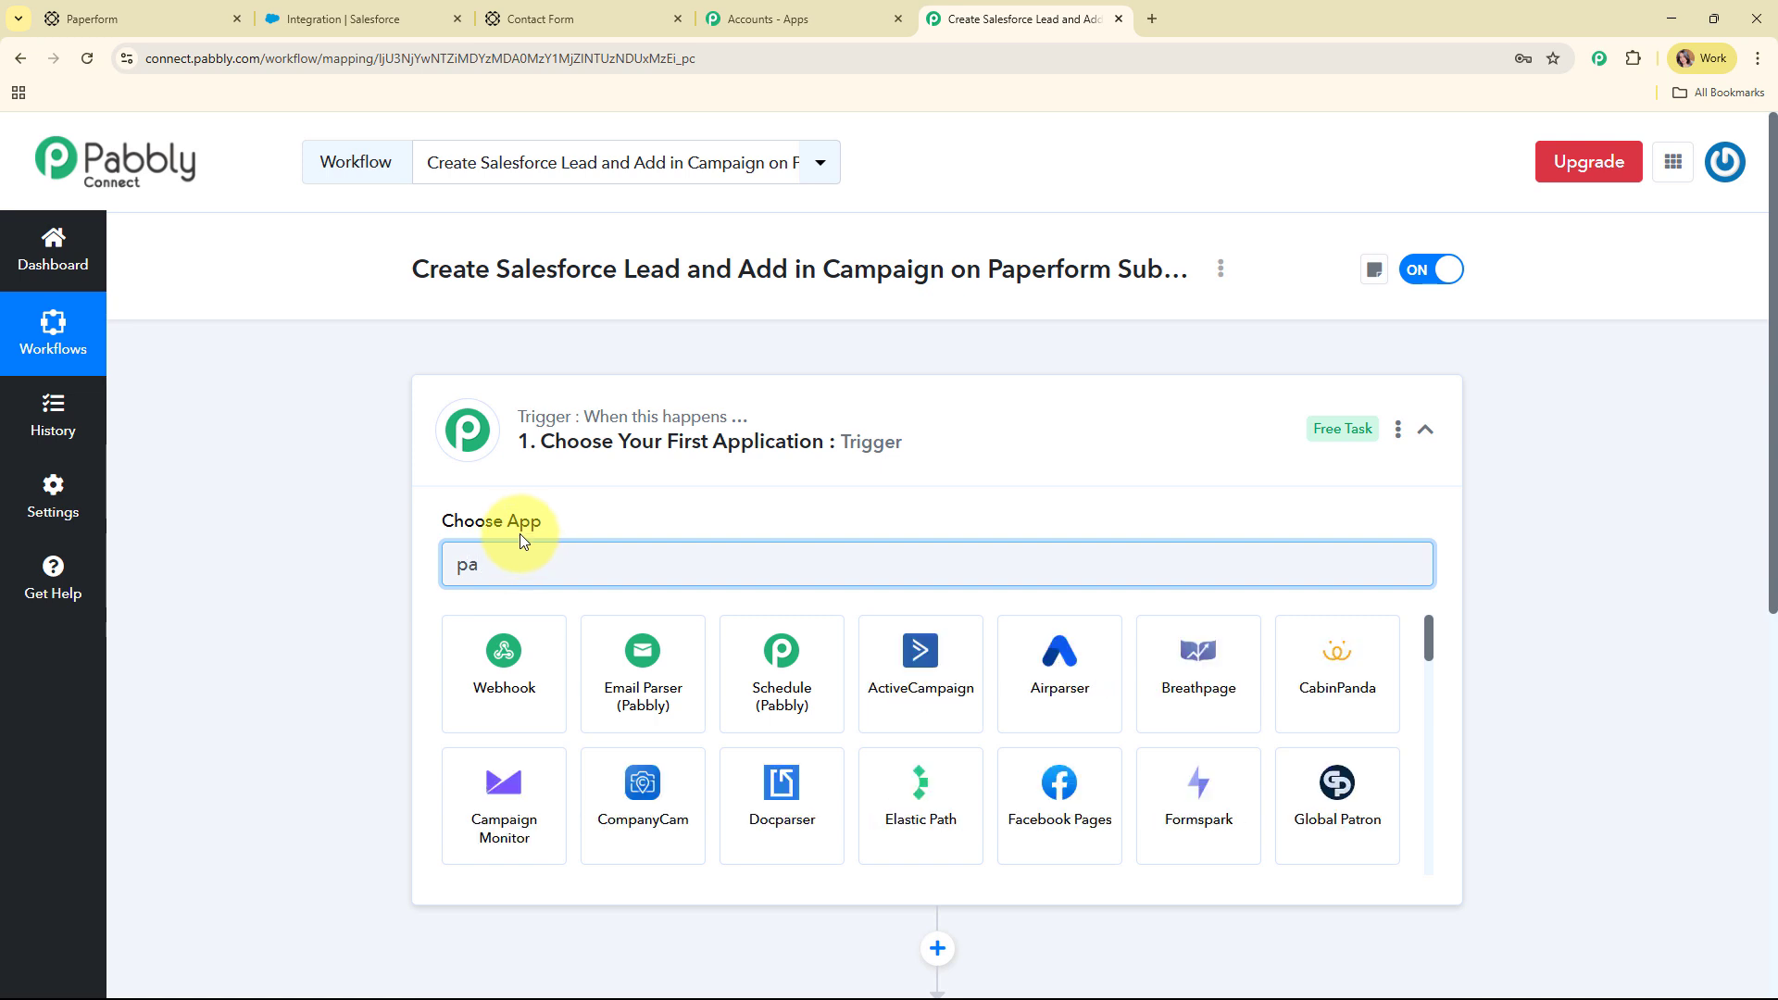
pyautogui.write('pe')
pyautogui.click(500, 693)
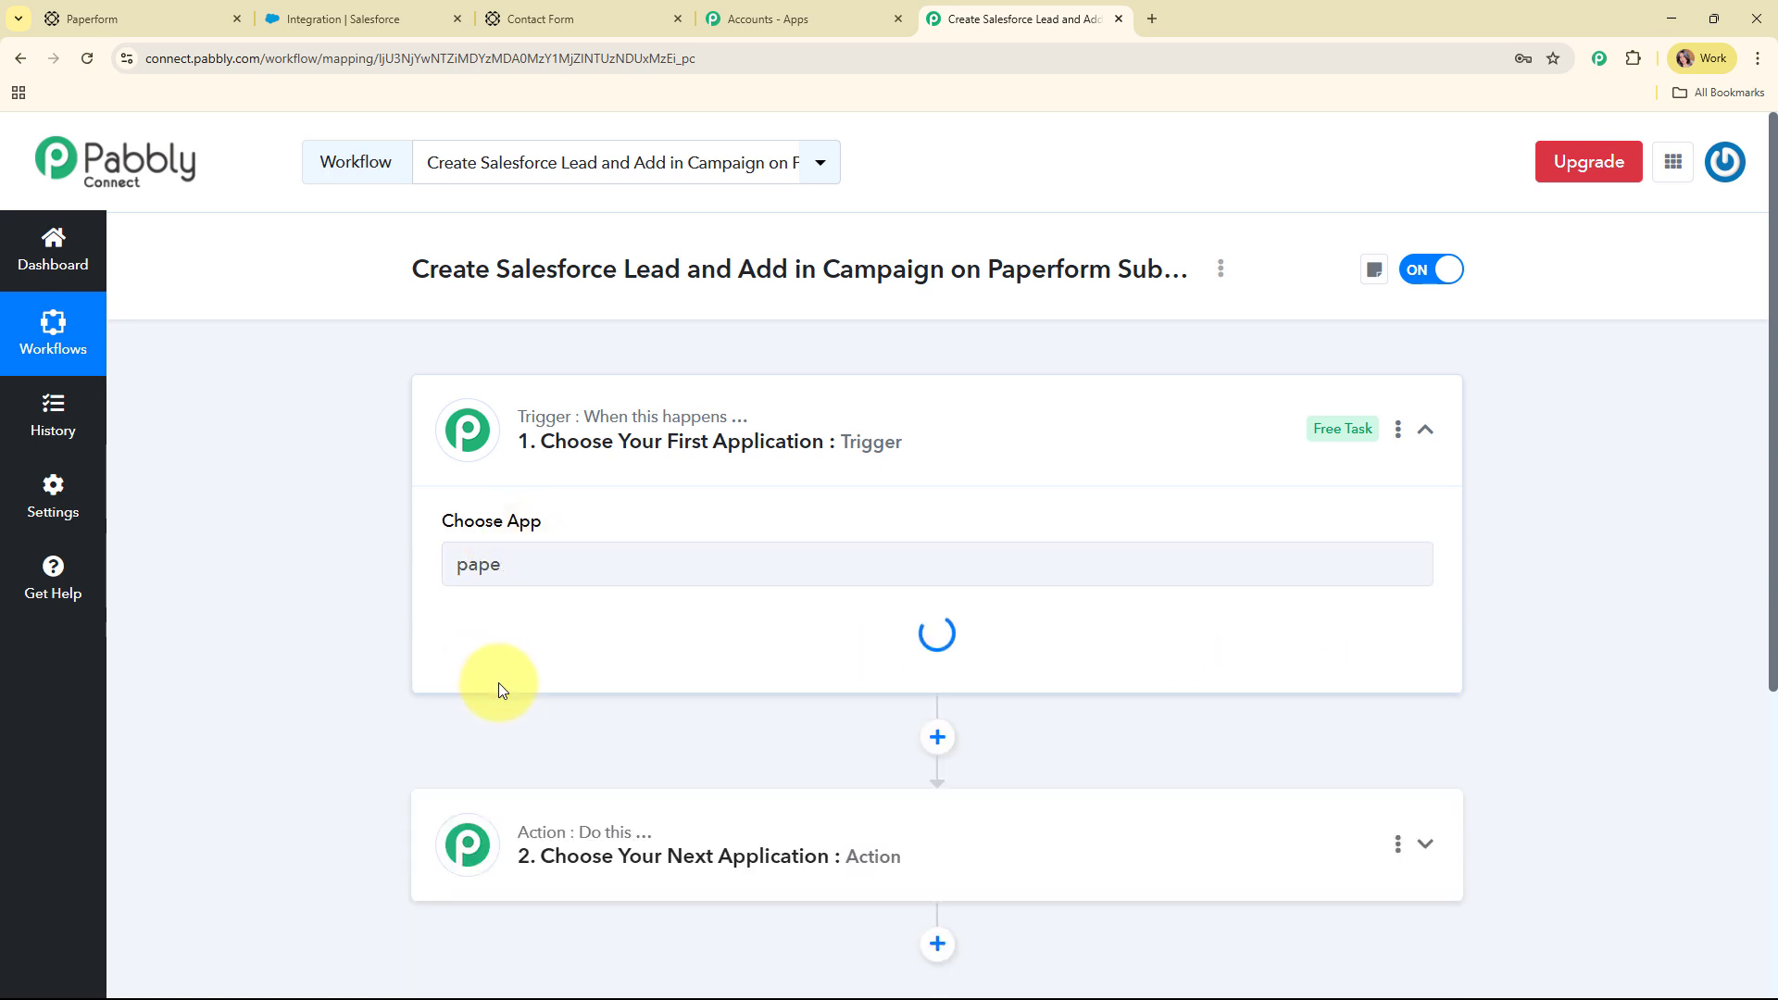
pyautogui.click(492, 670)
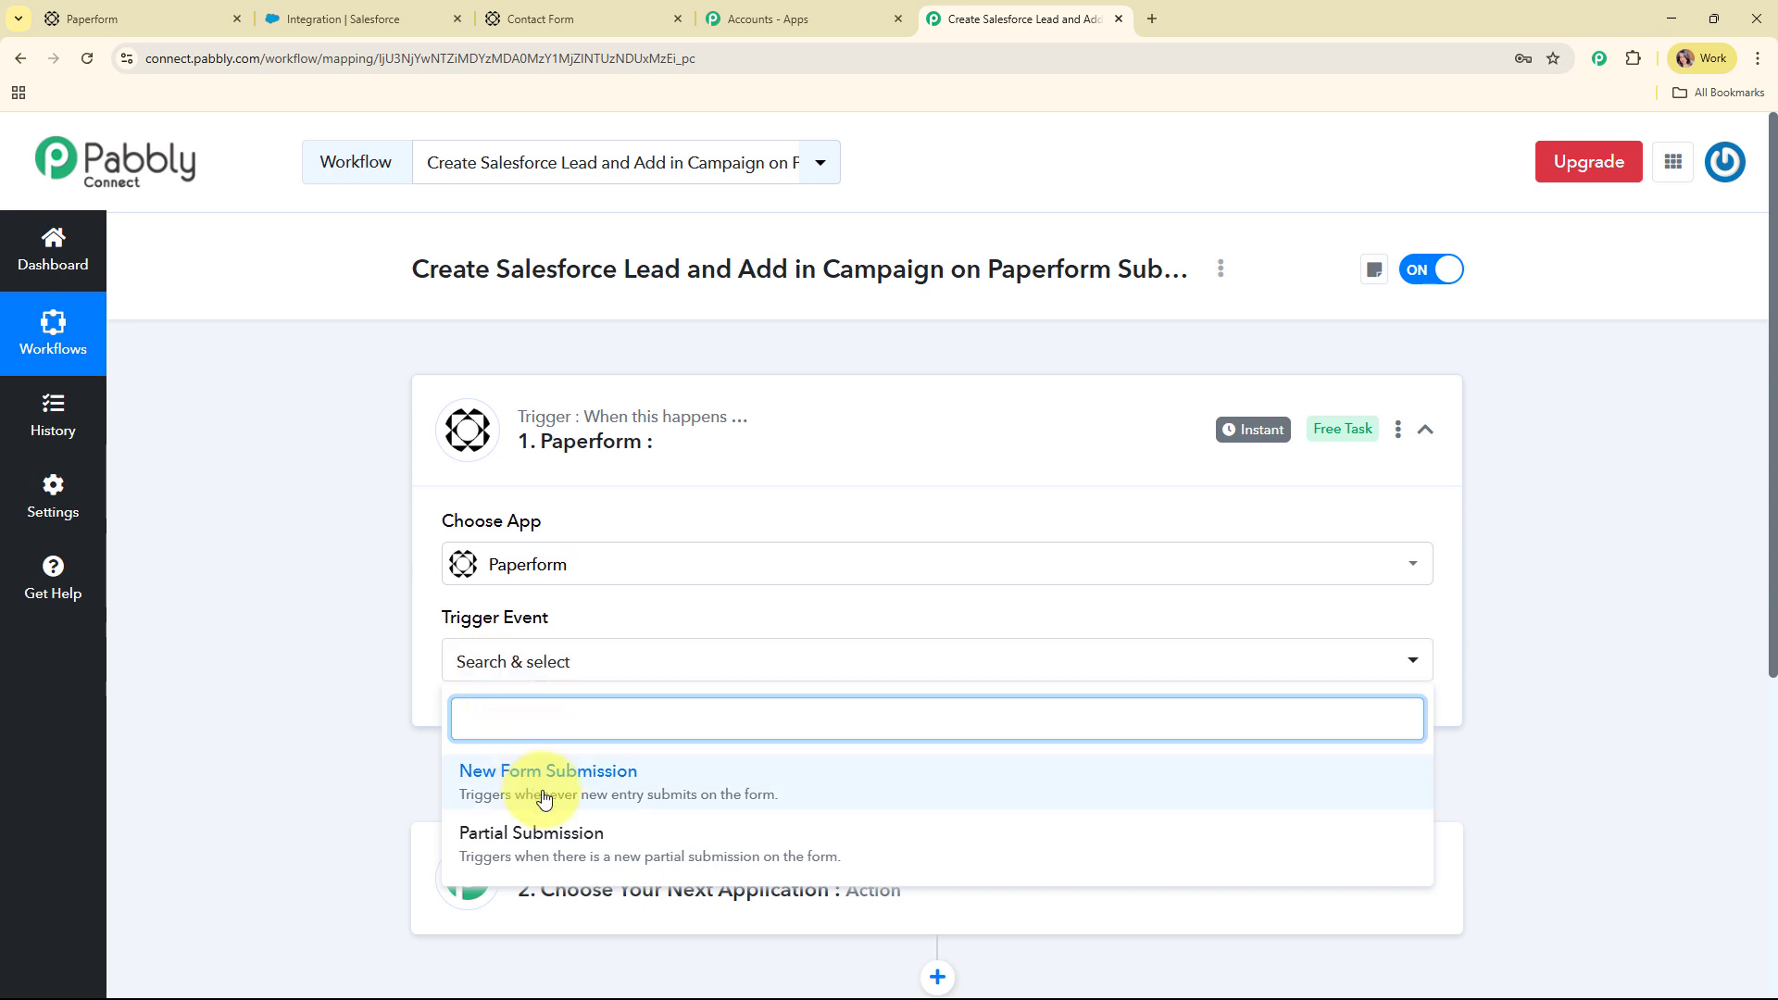
pyautogui.click(493, 778)
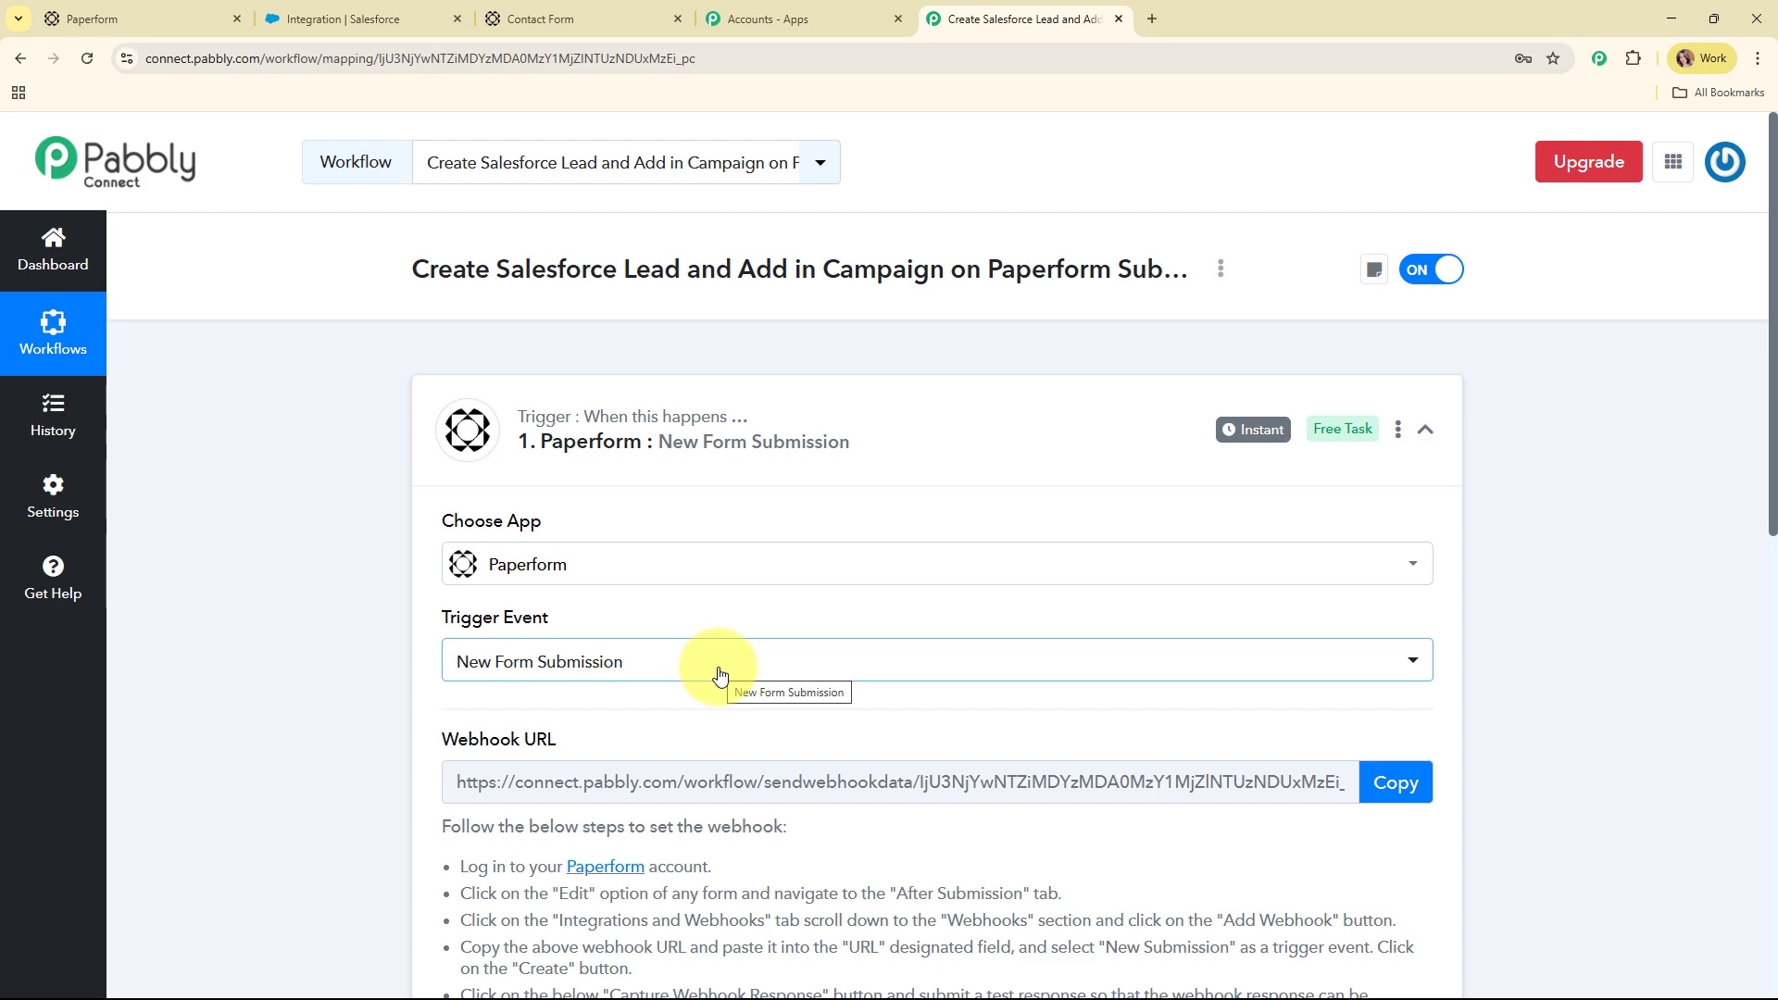
pyautogui.scroll(-3, 659, 515)
pyautogui.moveTo(425, 337); pyautogui.dragTo(623, 357)
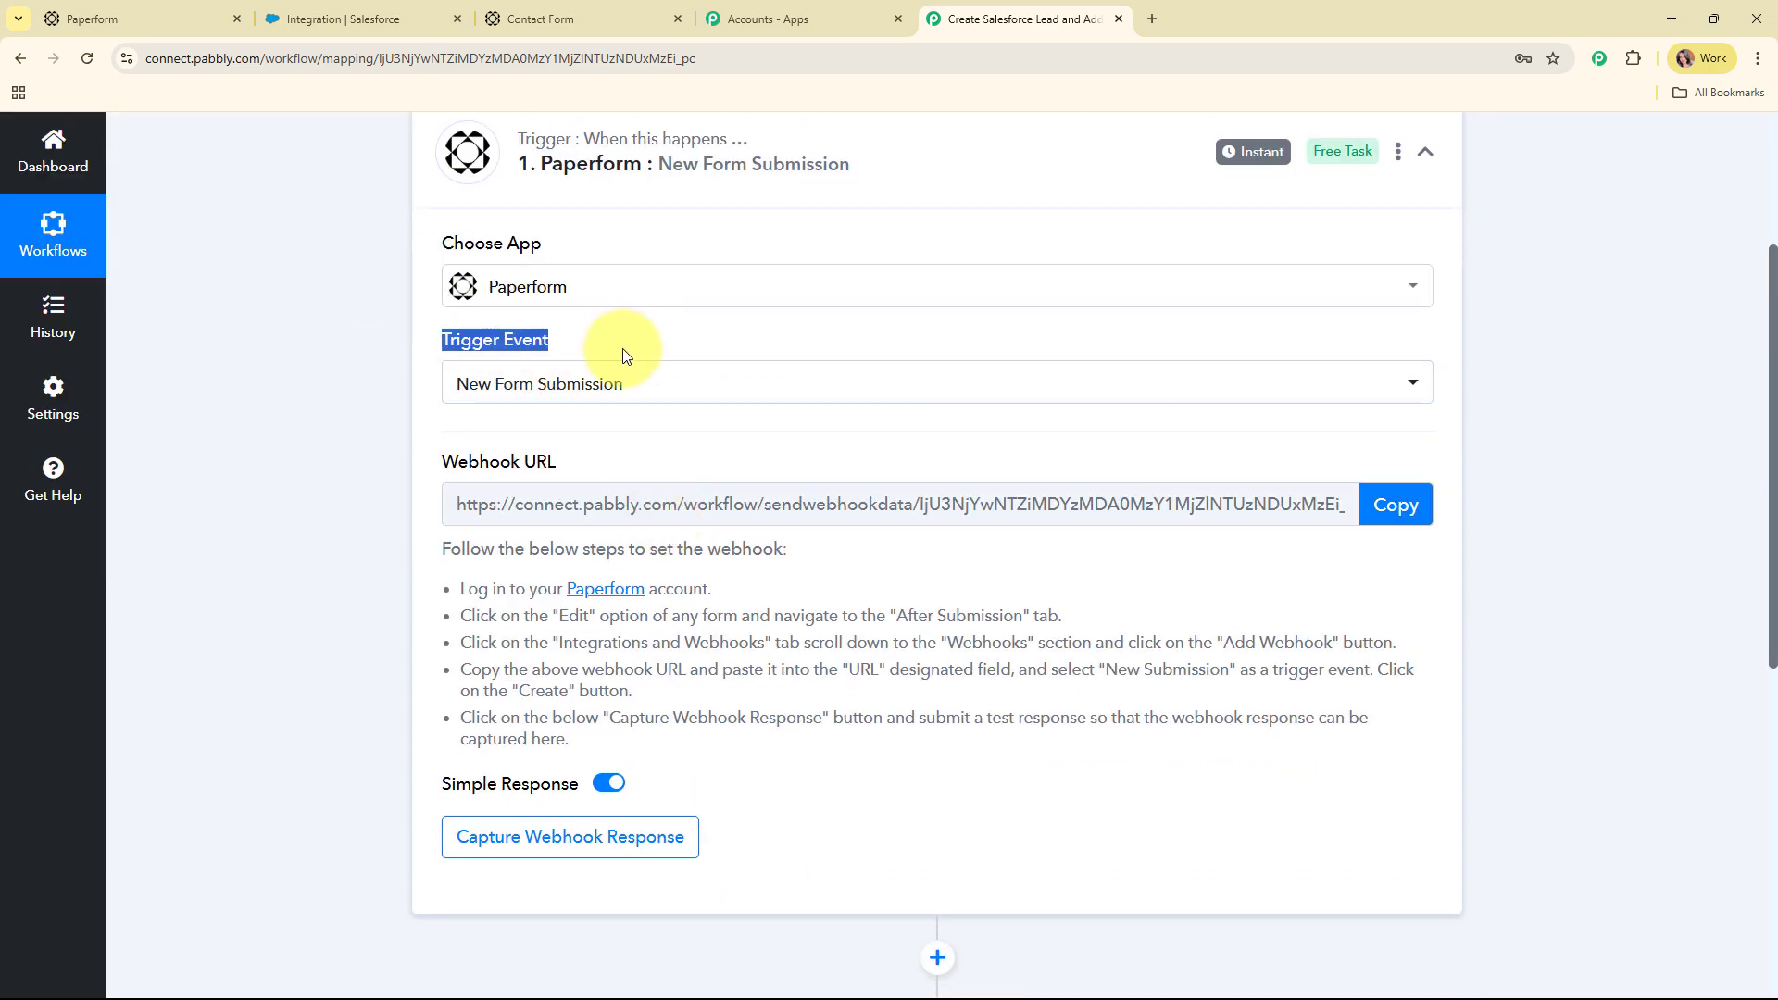
pyautogui.moveTo(432, 459); pyautogui.dragTo(647, 467)
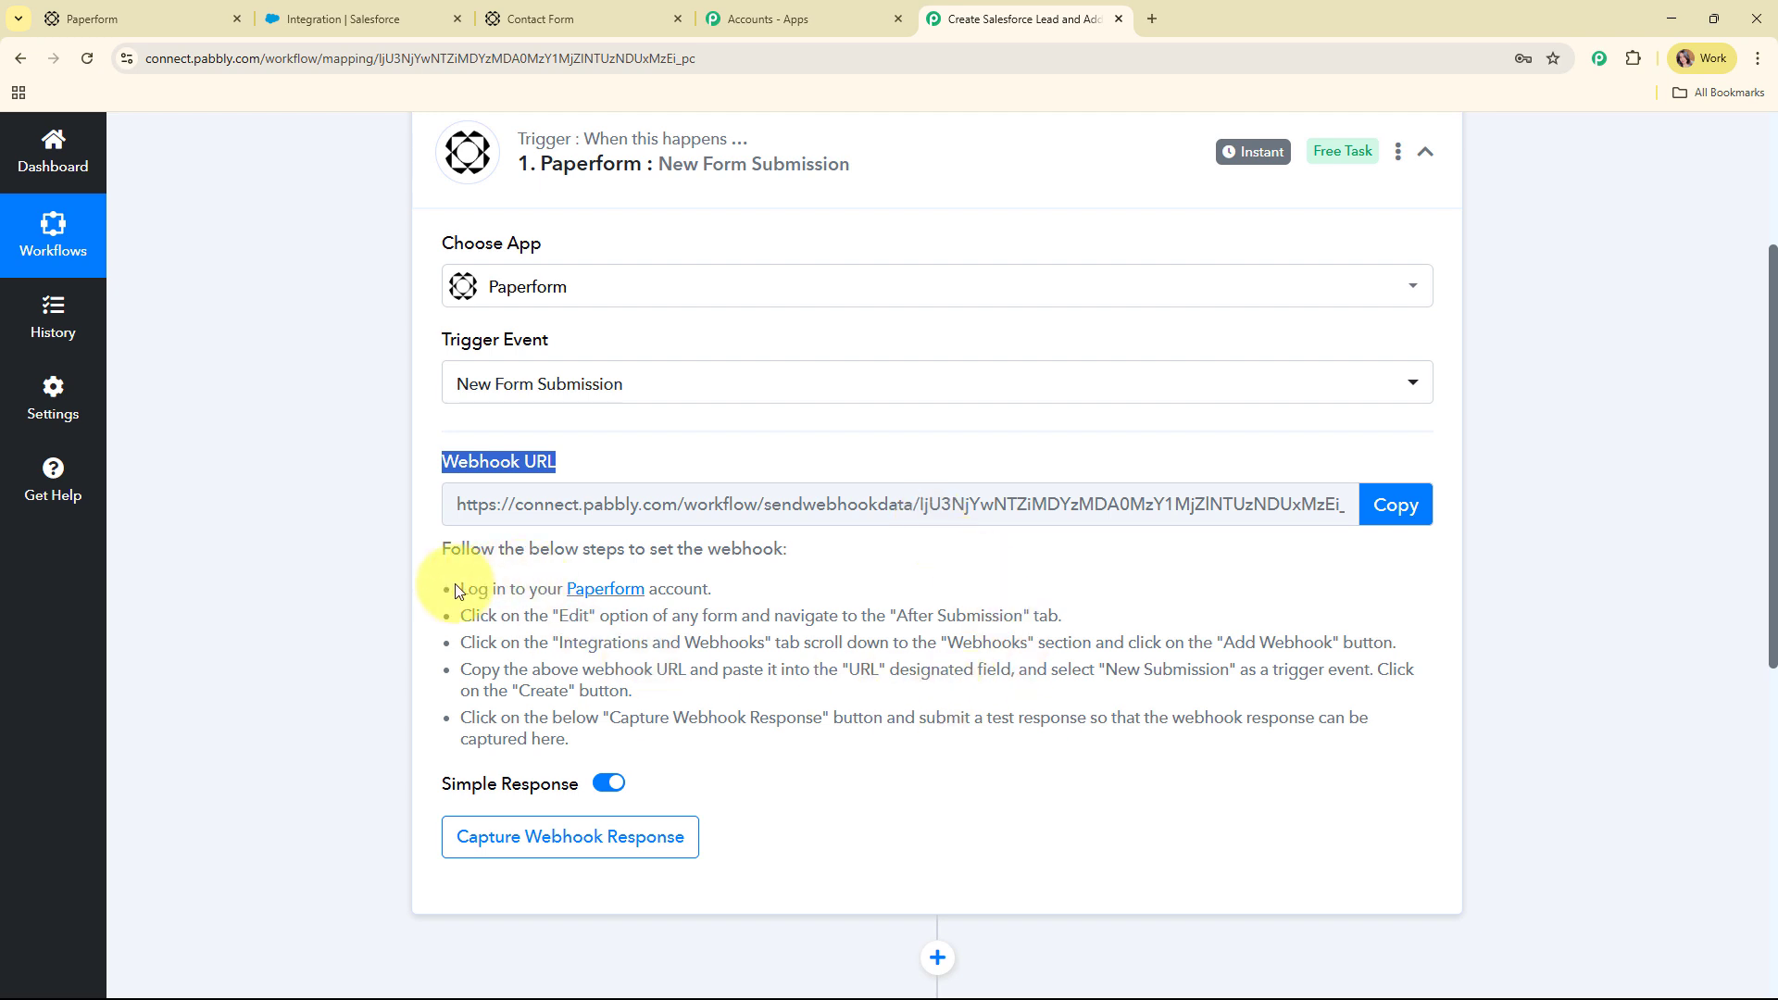
# Copy the trigger's webhook URL so Pabbly starts waiting for a webhook response
pyautogui.moveTo(460, 589); pyautogui.dragTo(741, 741)
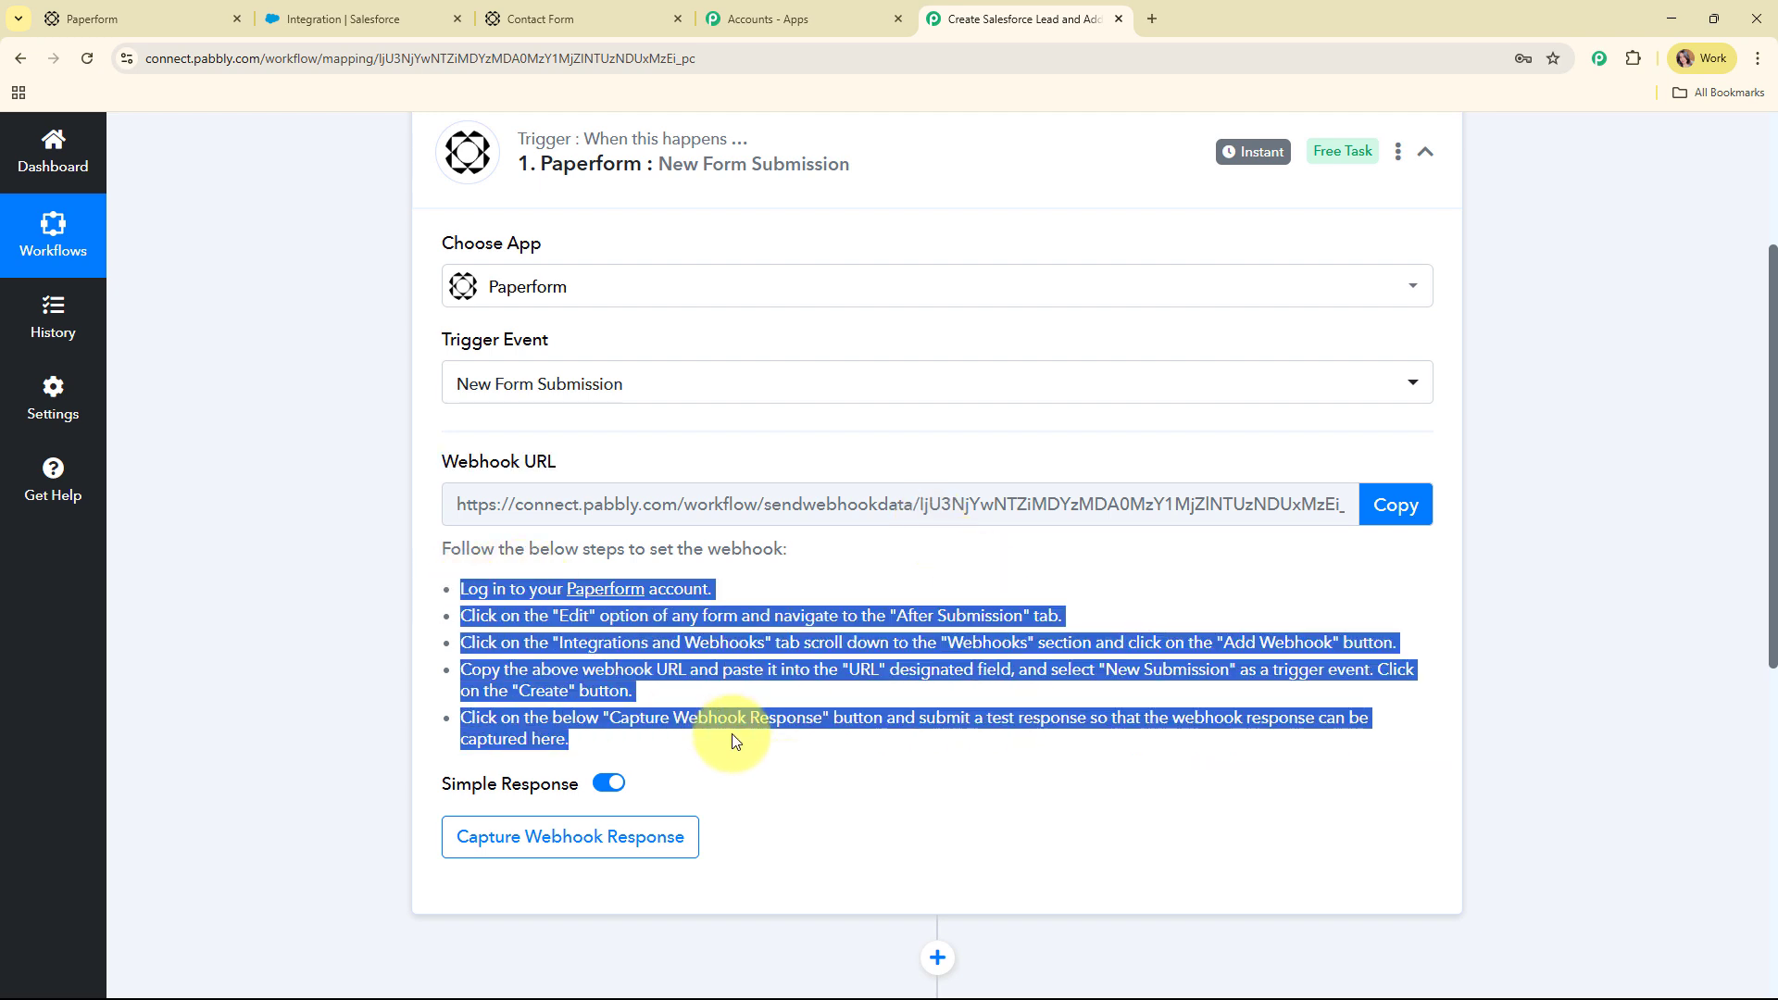
pyautogui.click(1400, 507)
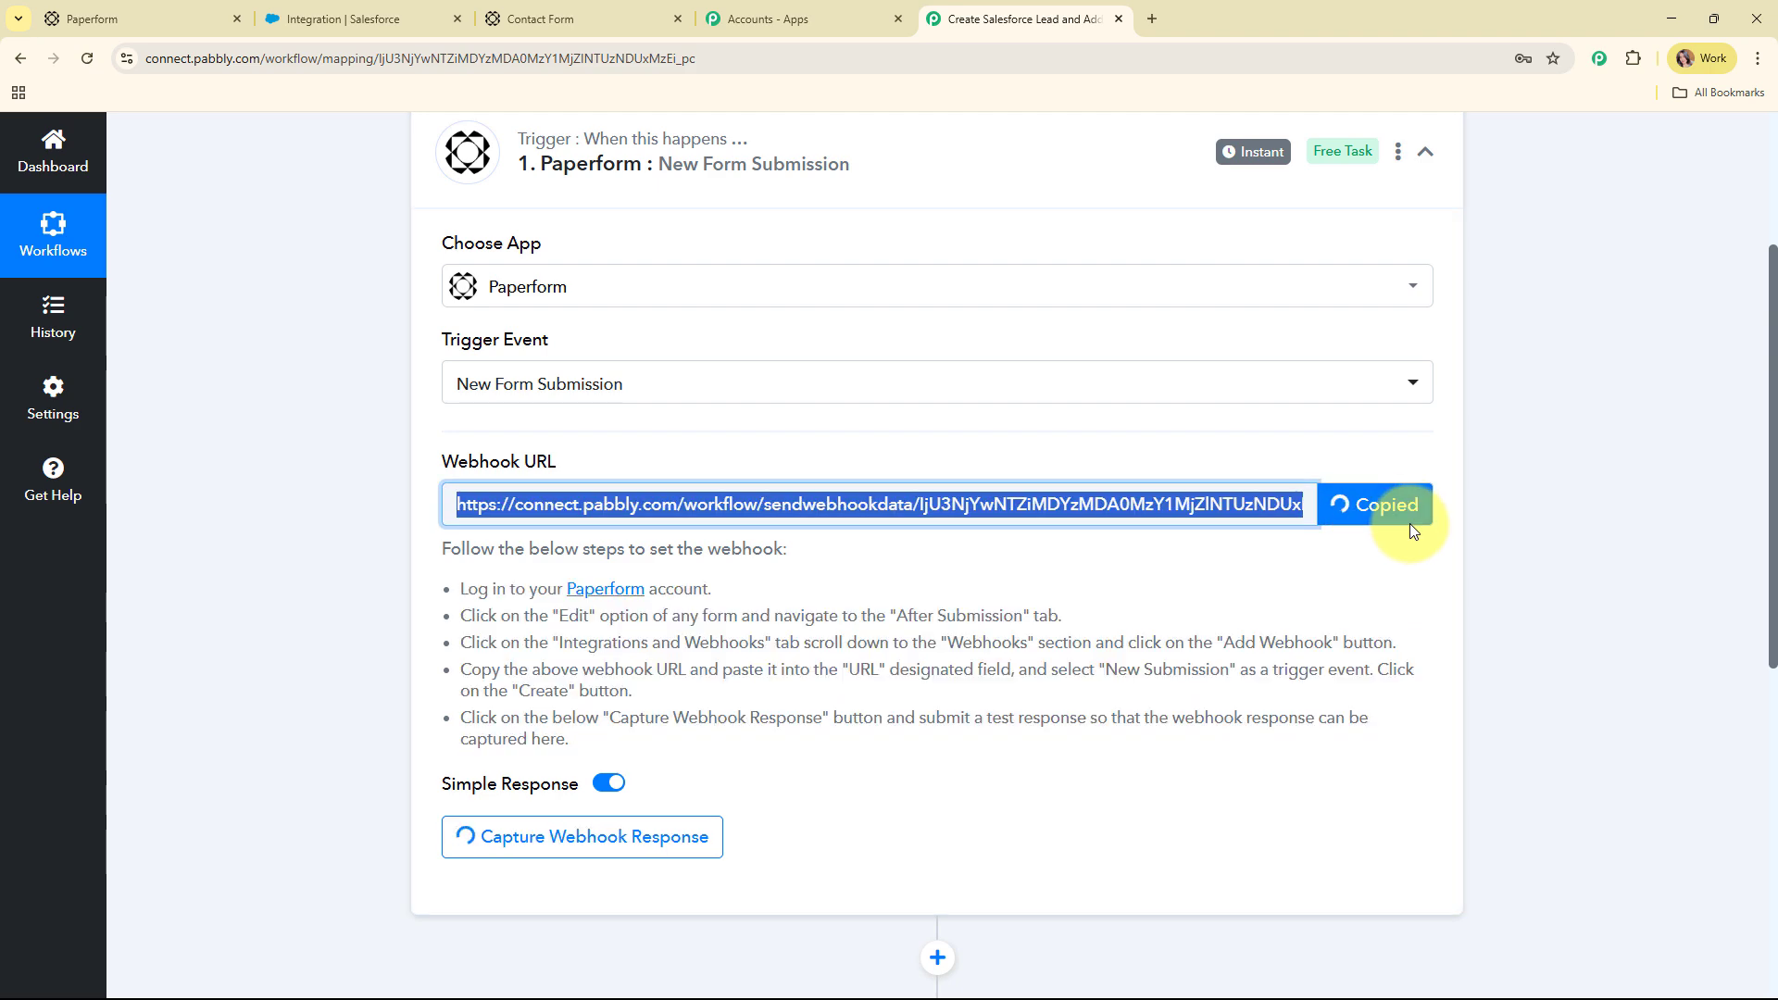
pyautogui.click(162, 10)
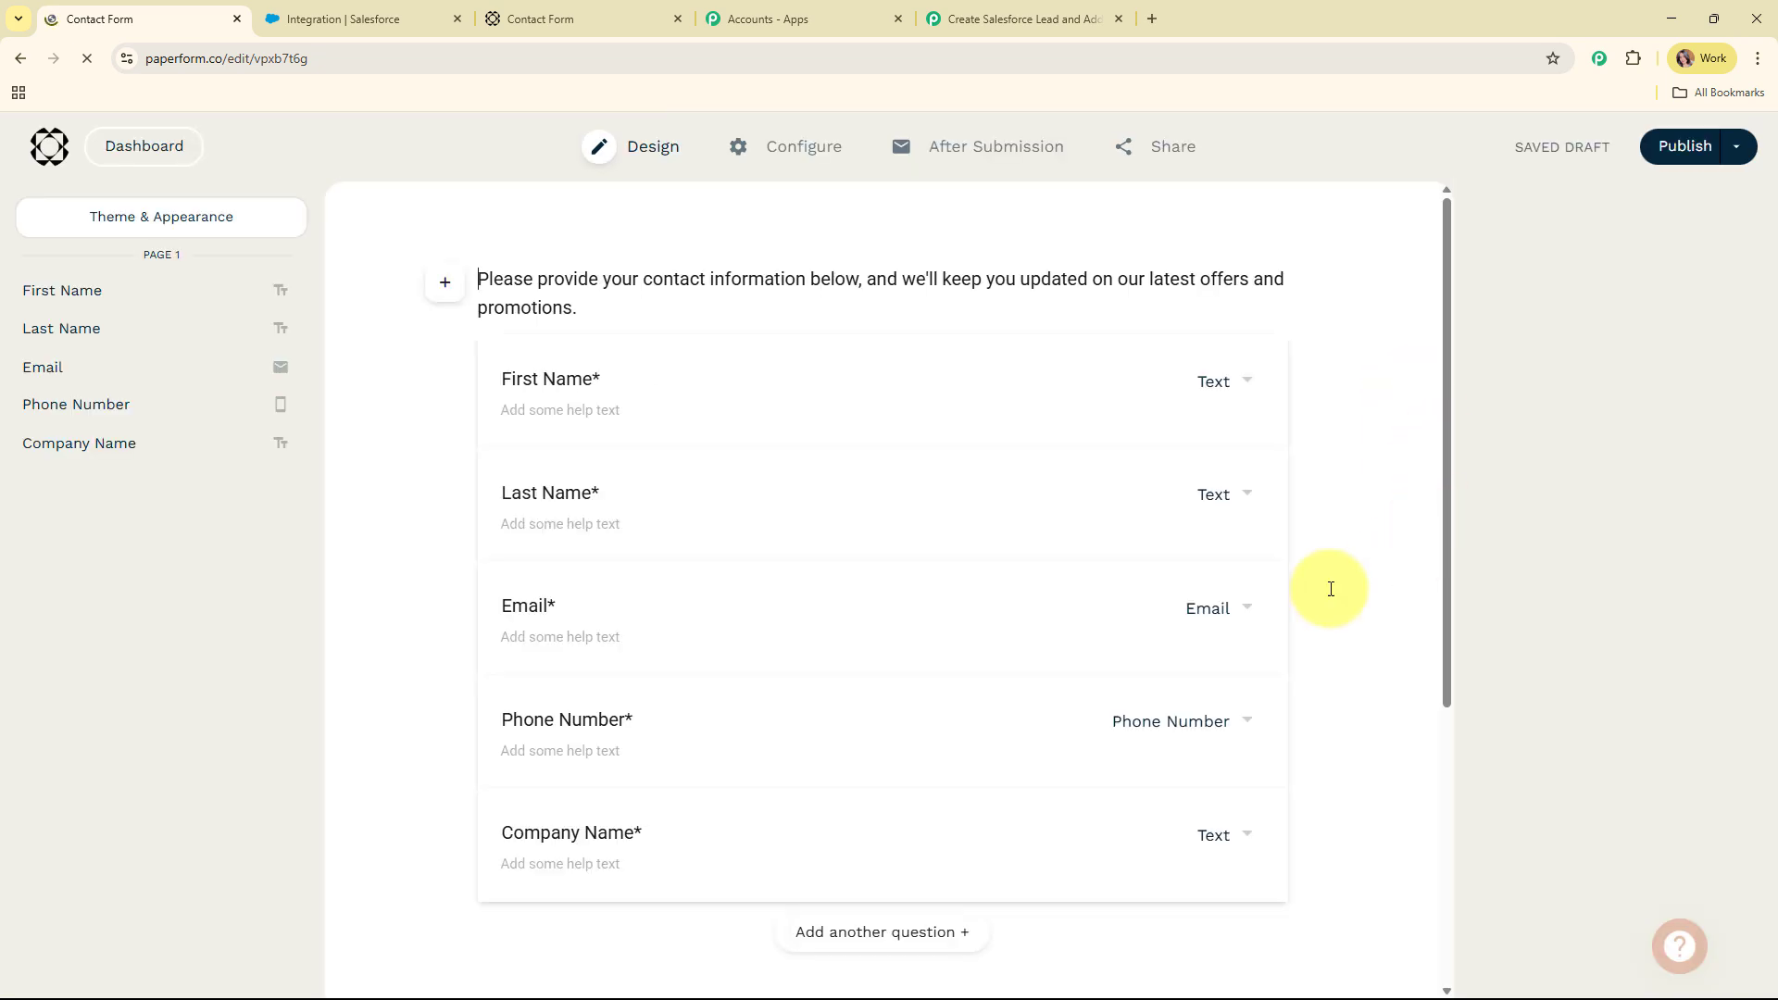
# Open the Contact Form's Integrations & Webhooks page and expand the Webhooks section
pyautogui.moveTo(1003, 150)
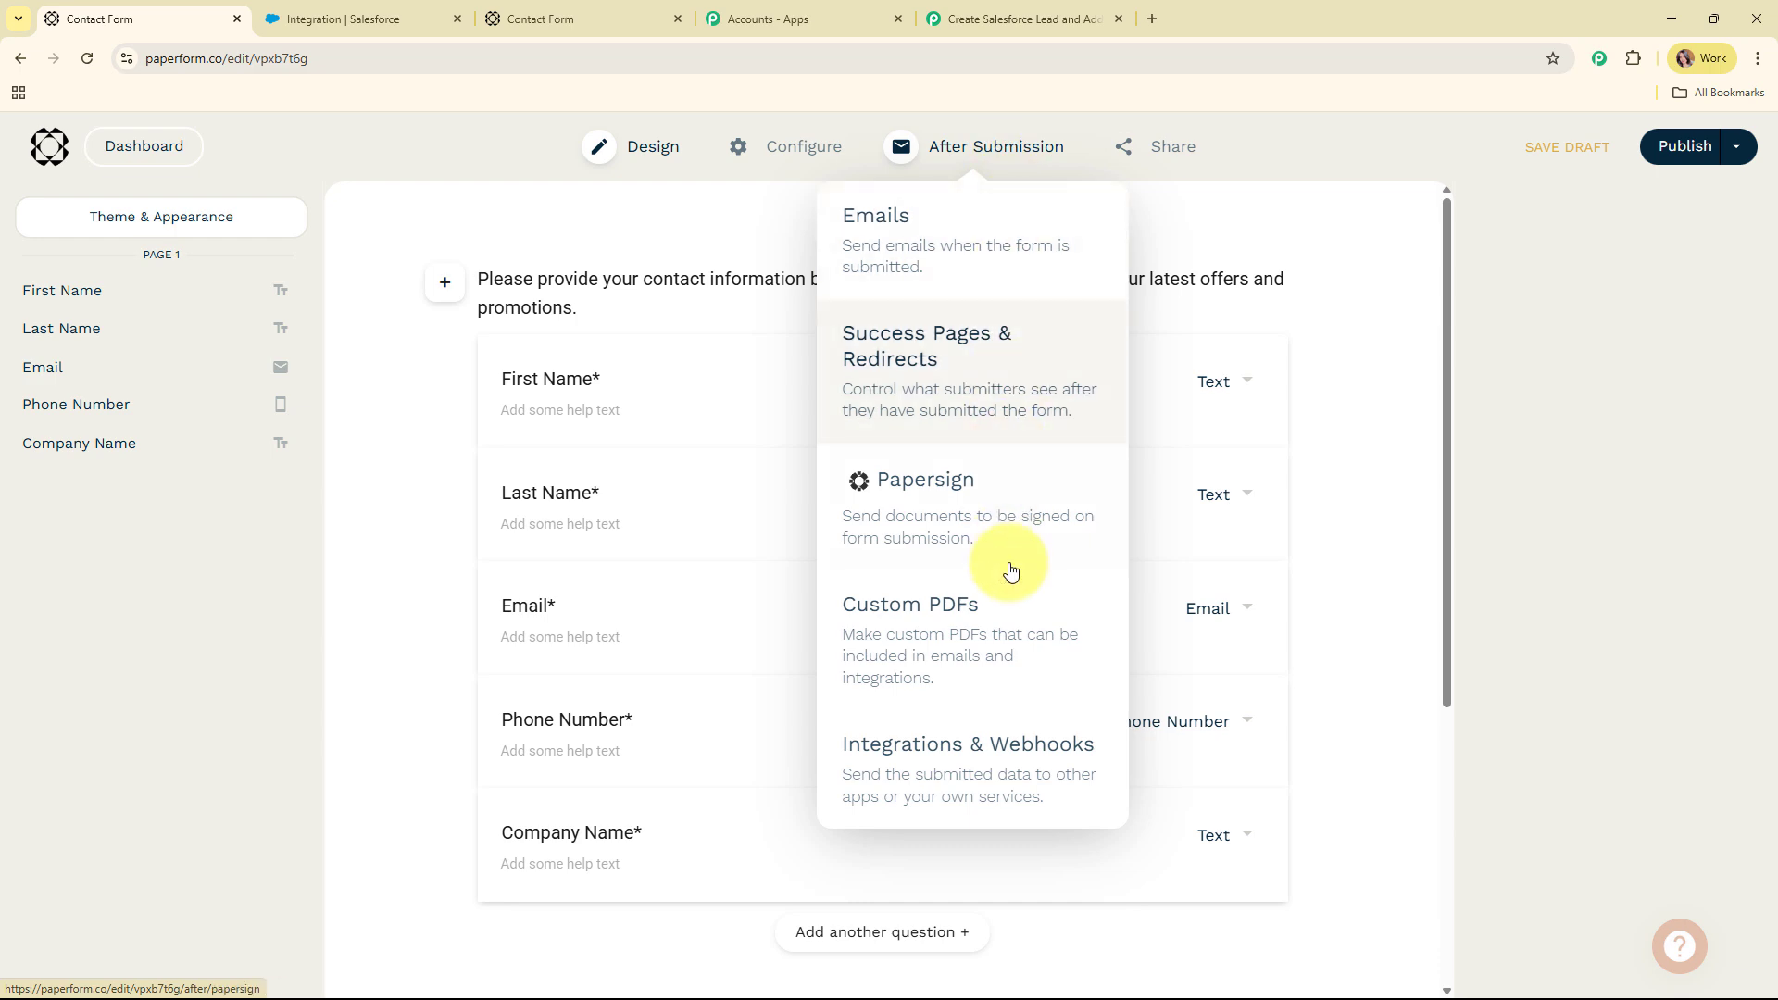
pyautogui.click(1023, 774)
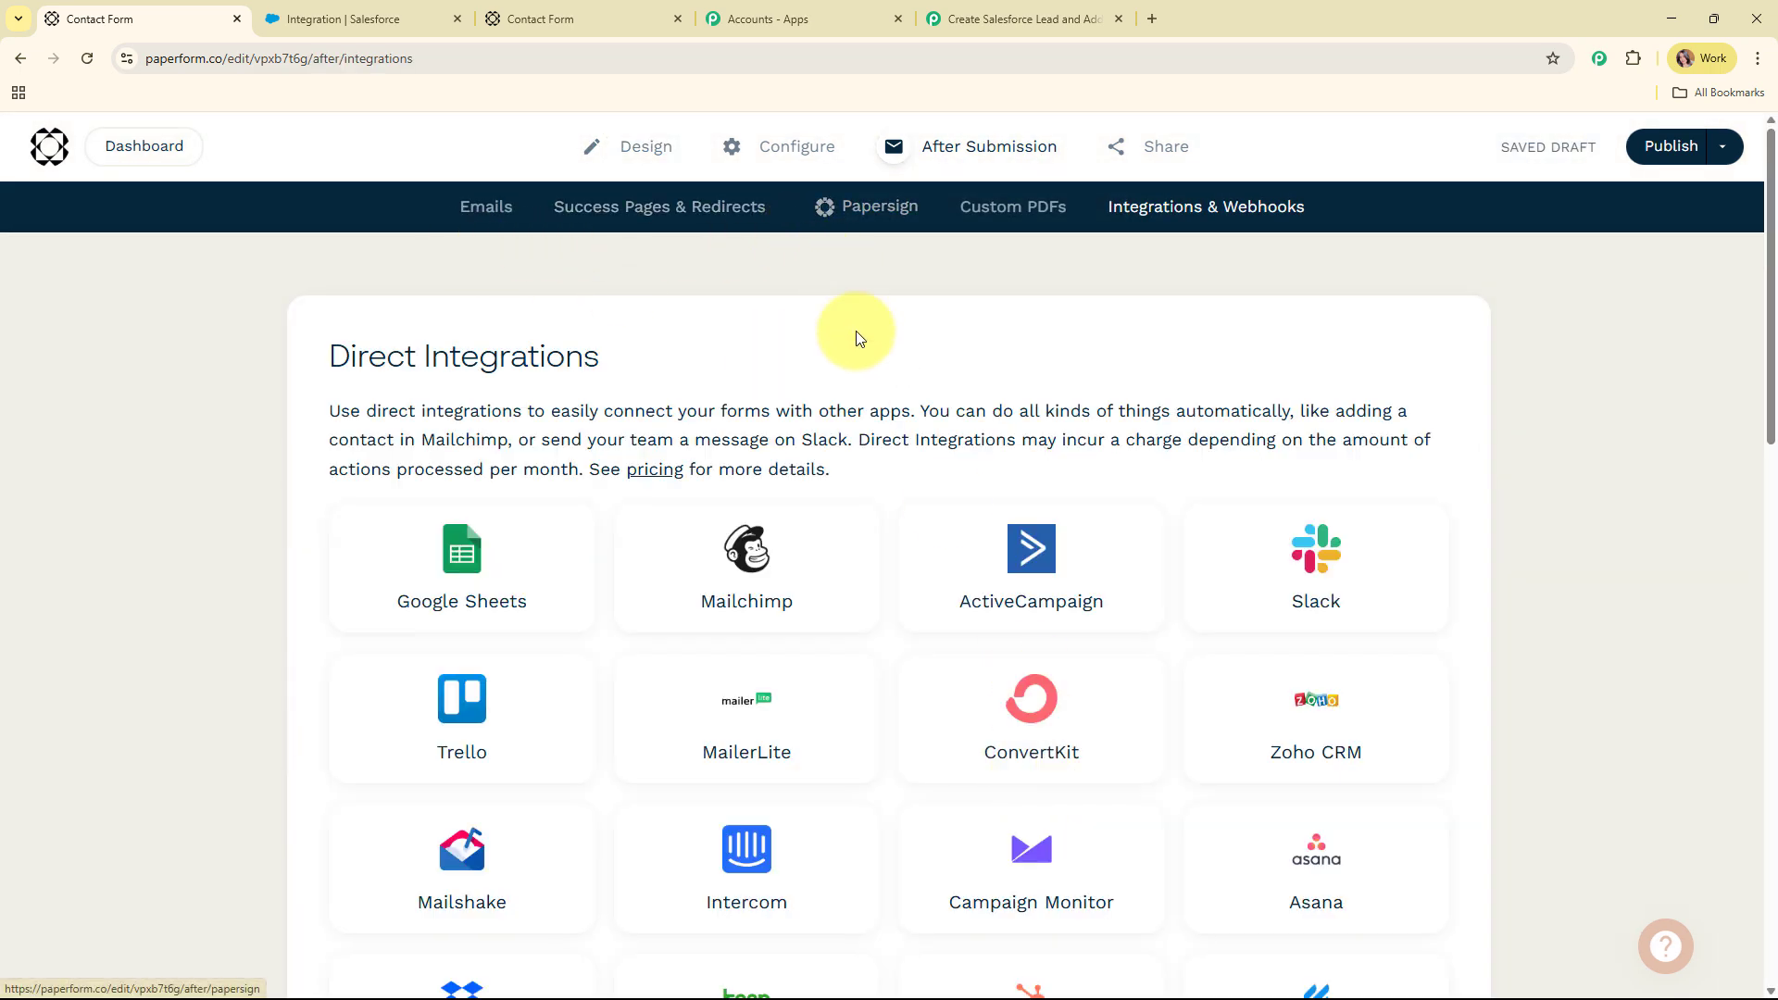
pyautogui.scroll(-10, 856, 341)
pyautogui.scroll(-5, 857, 341)
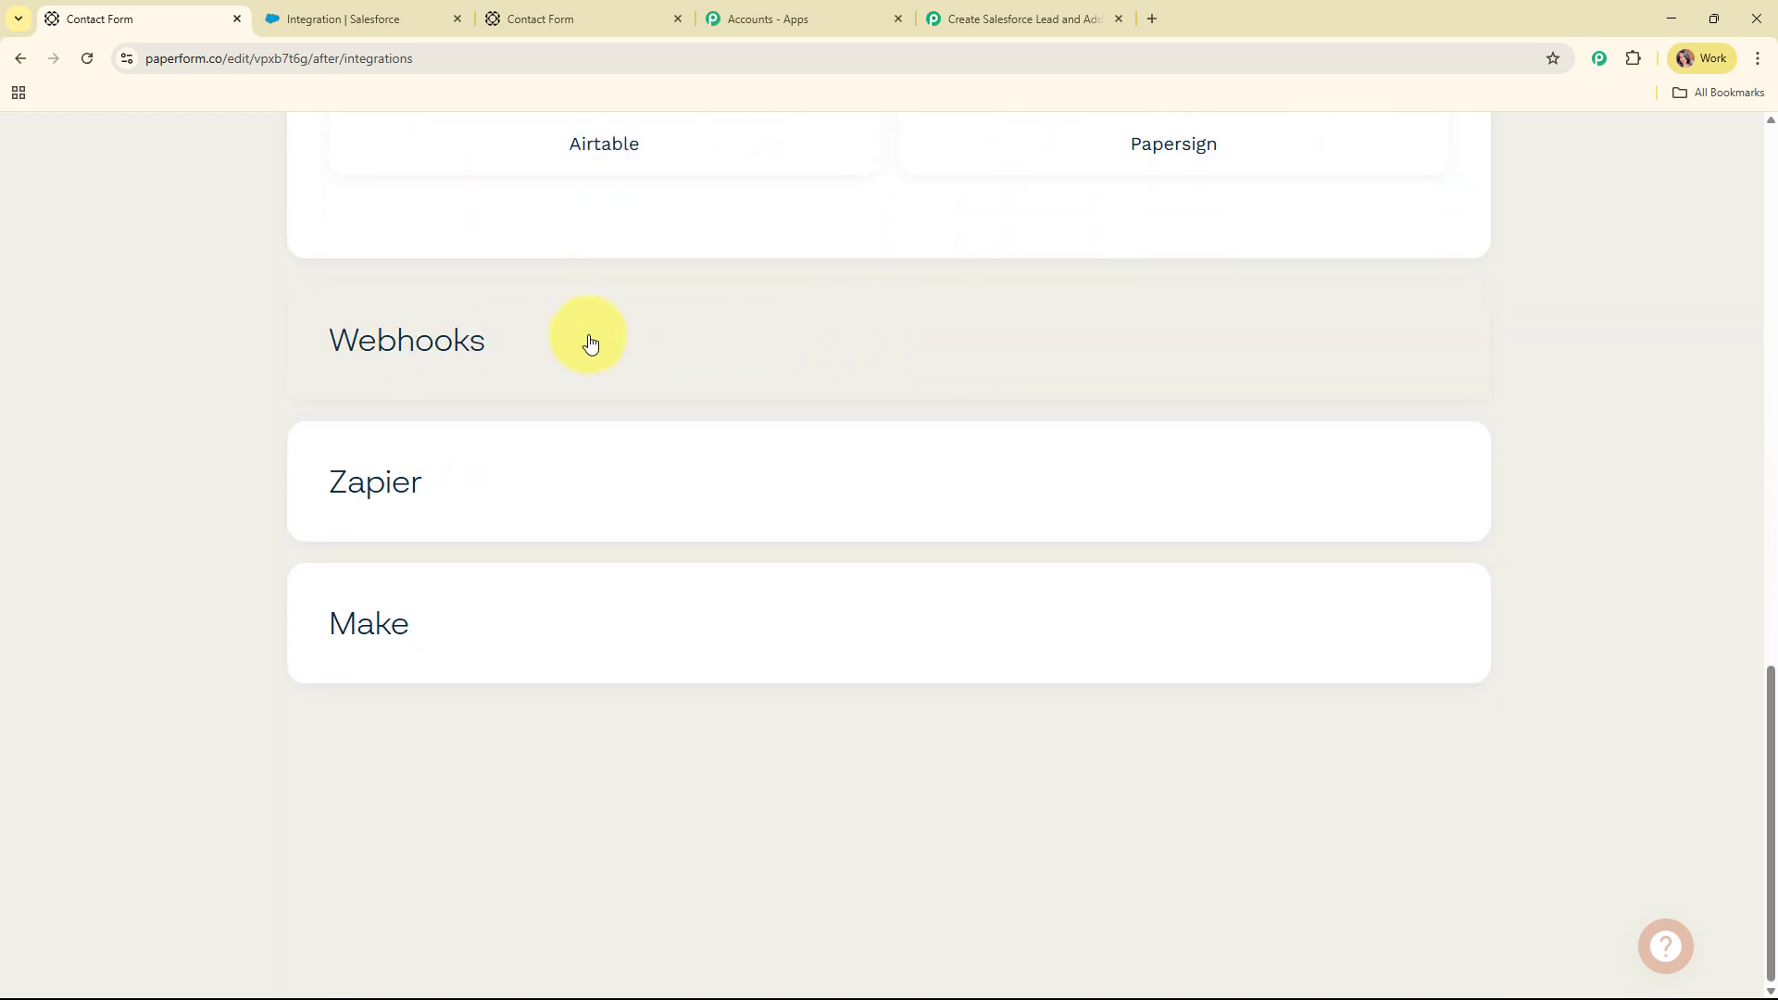
pyautogui.click(590, 343)
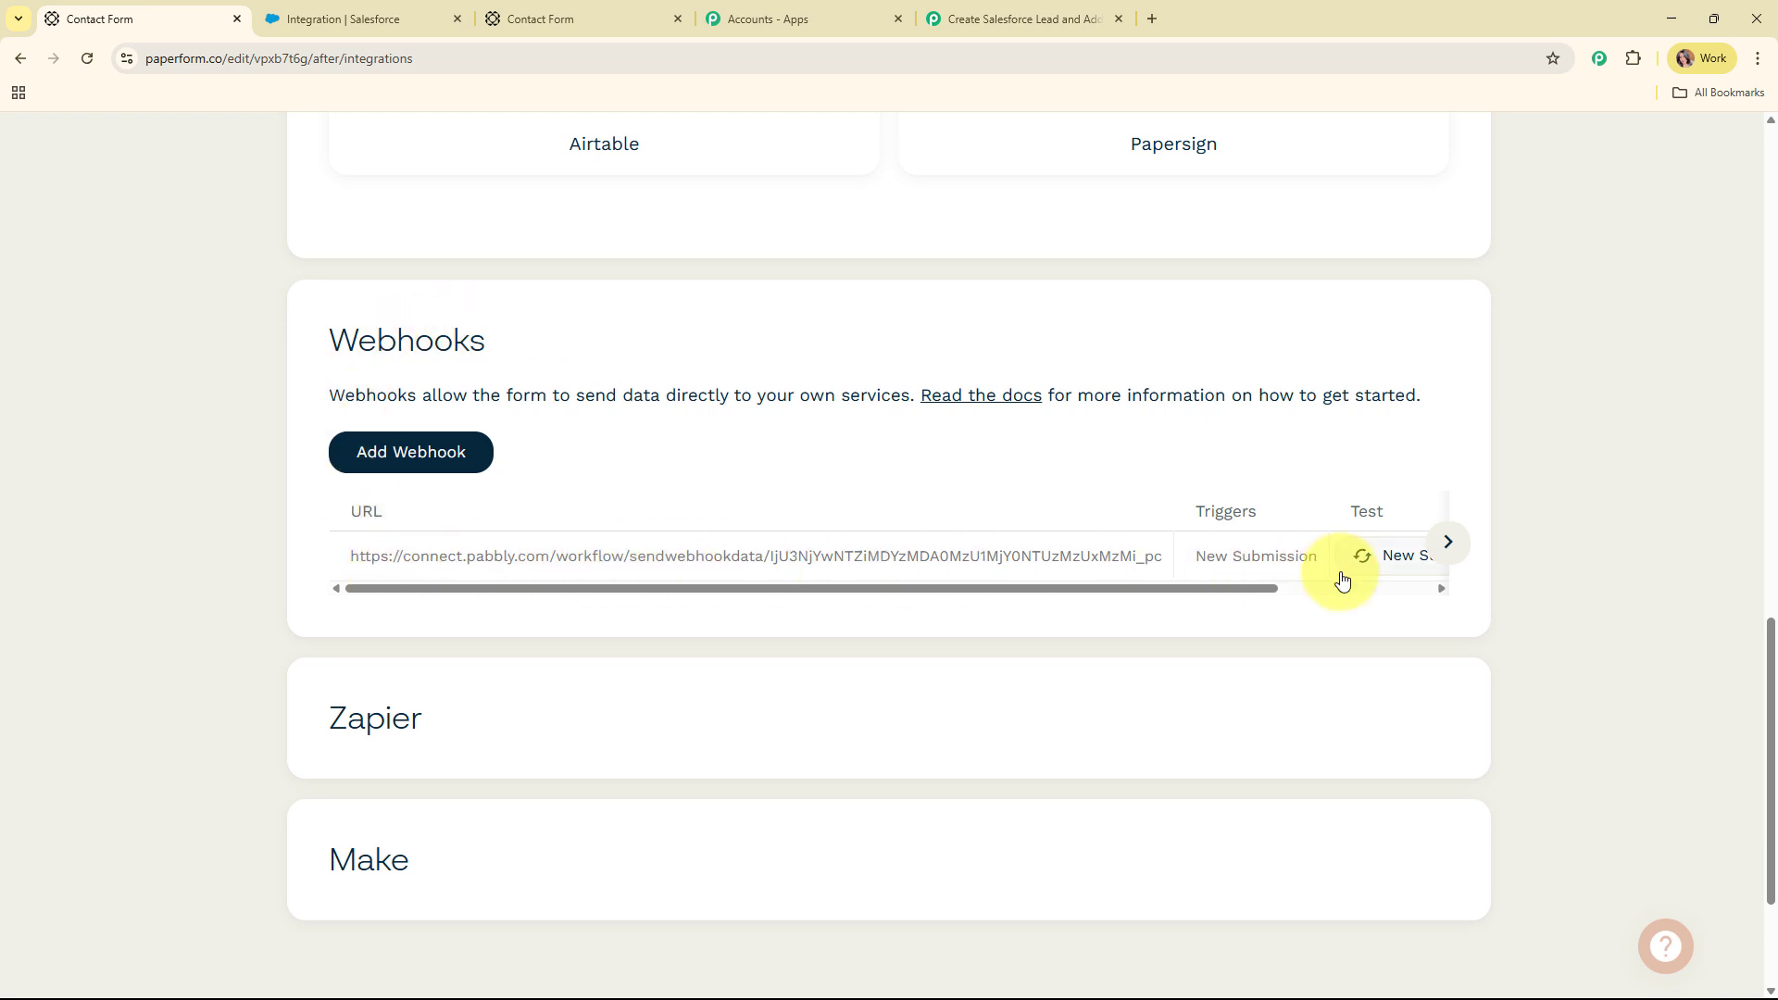
# Add a webhook with the pasted Pabbly URL, triggered on New Submission
pyautogui.click(430, 460)
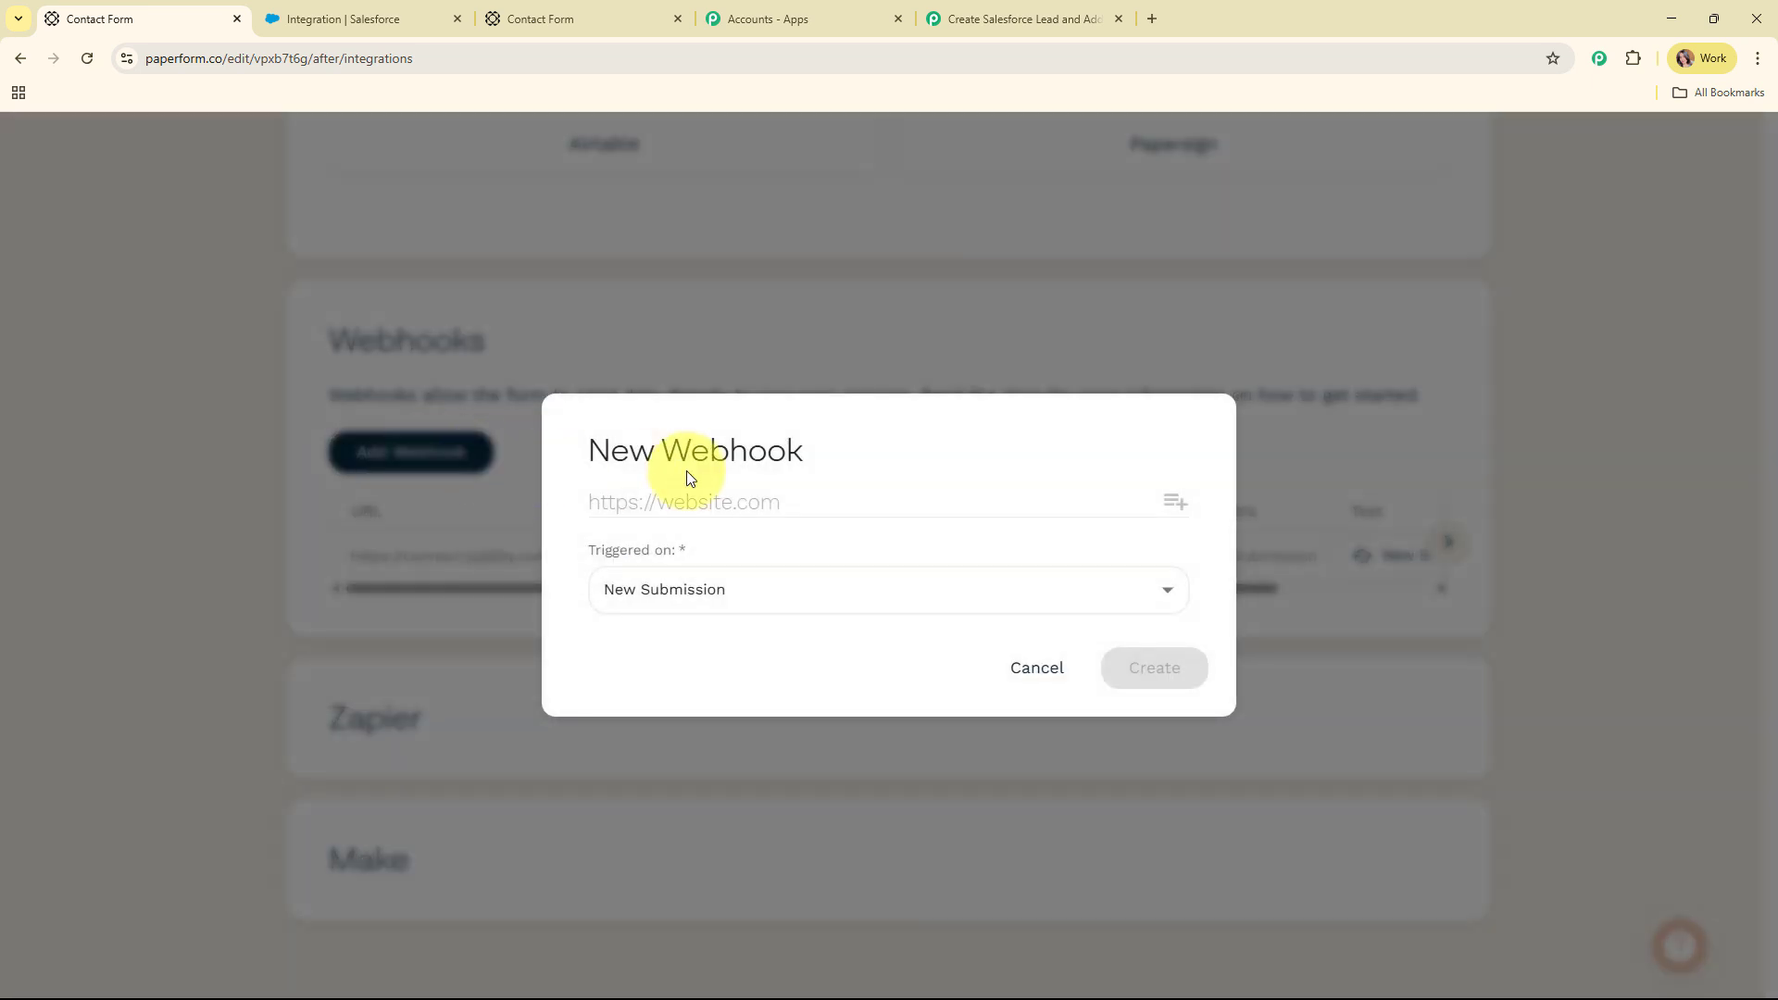
pyautogui.click(823, 505)
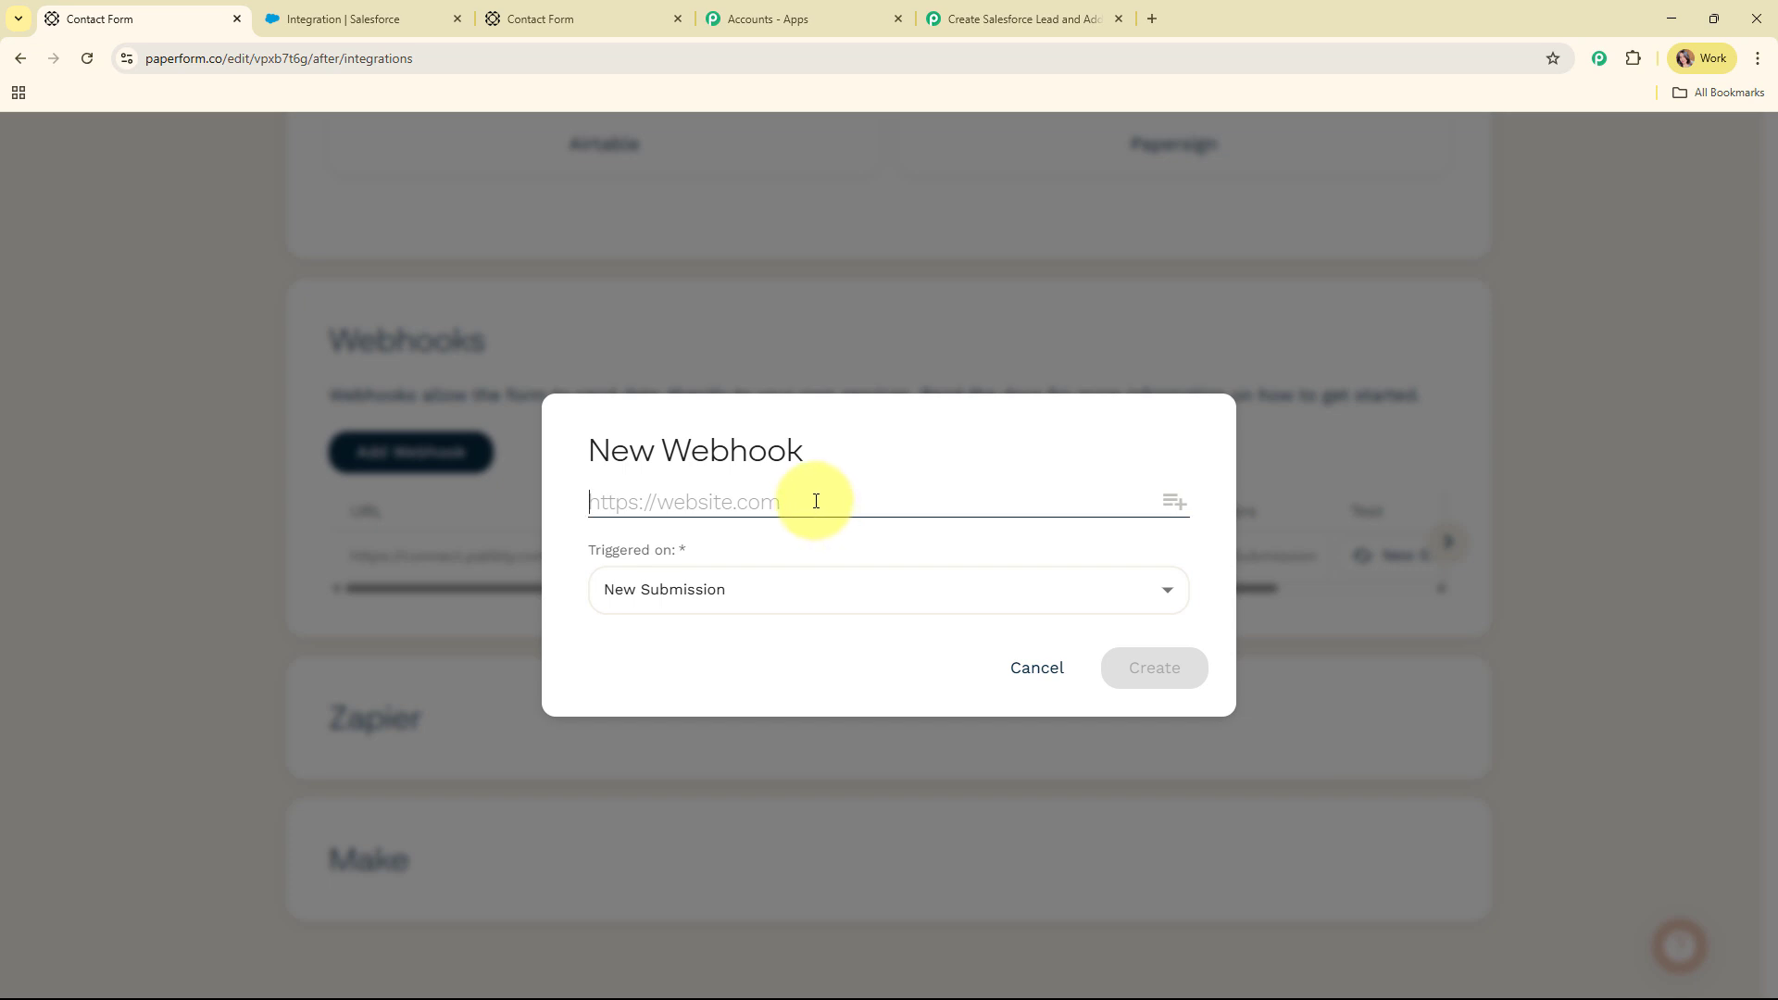
pyautogui.hotkey('ctrl', 'v')
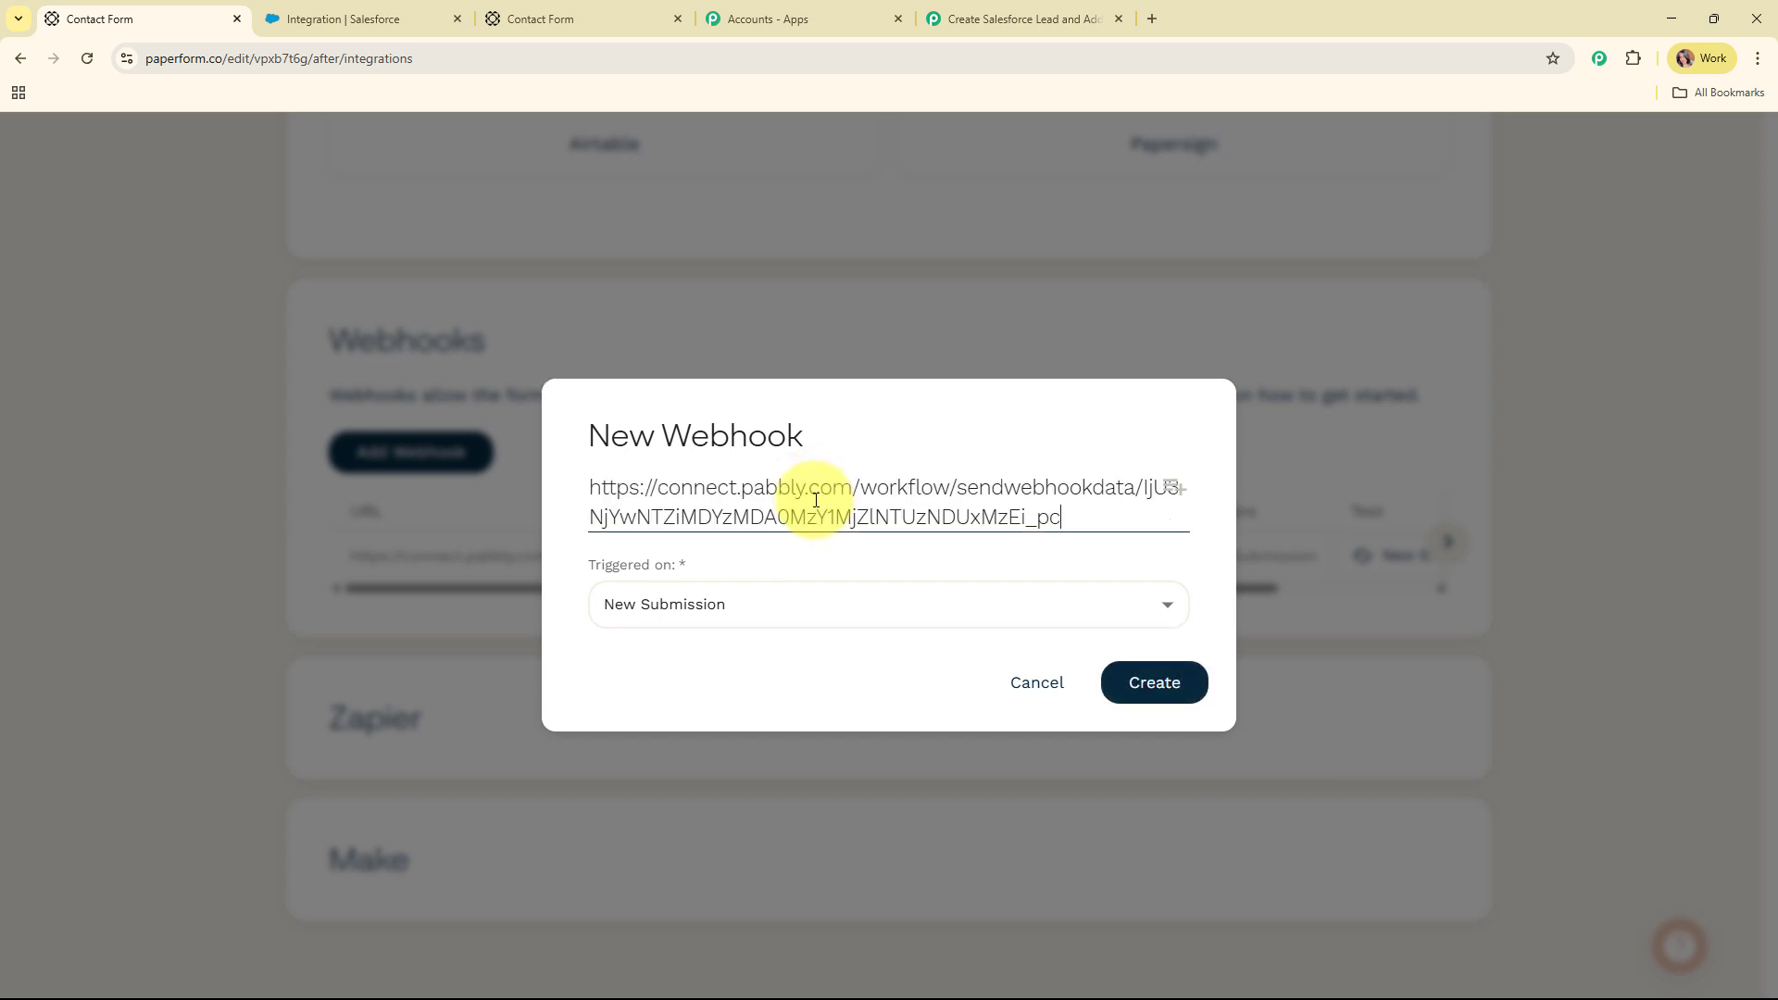
pyautogui.click(805, 603)
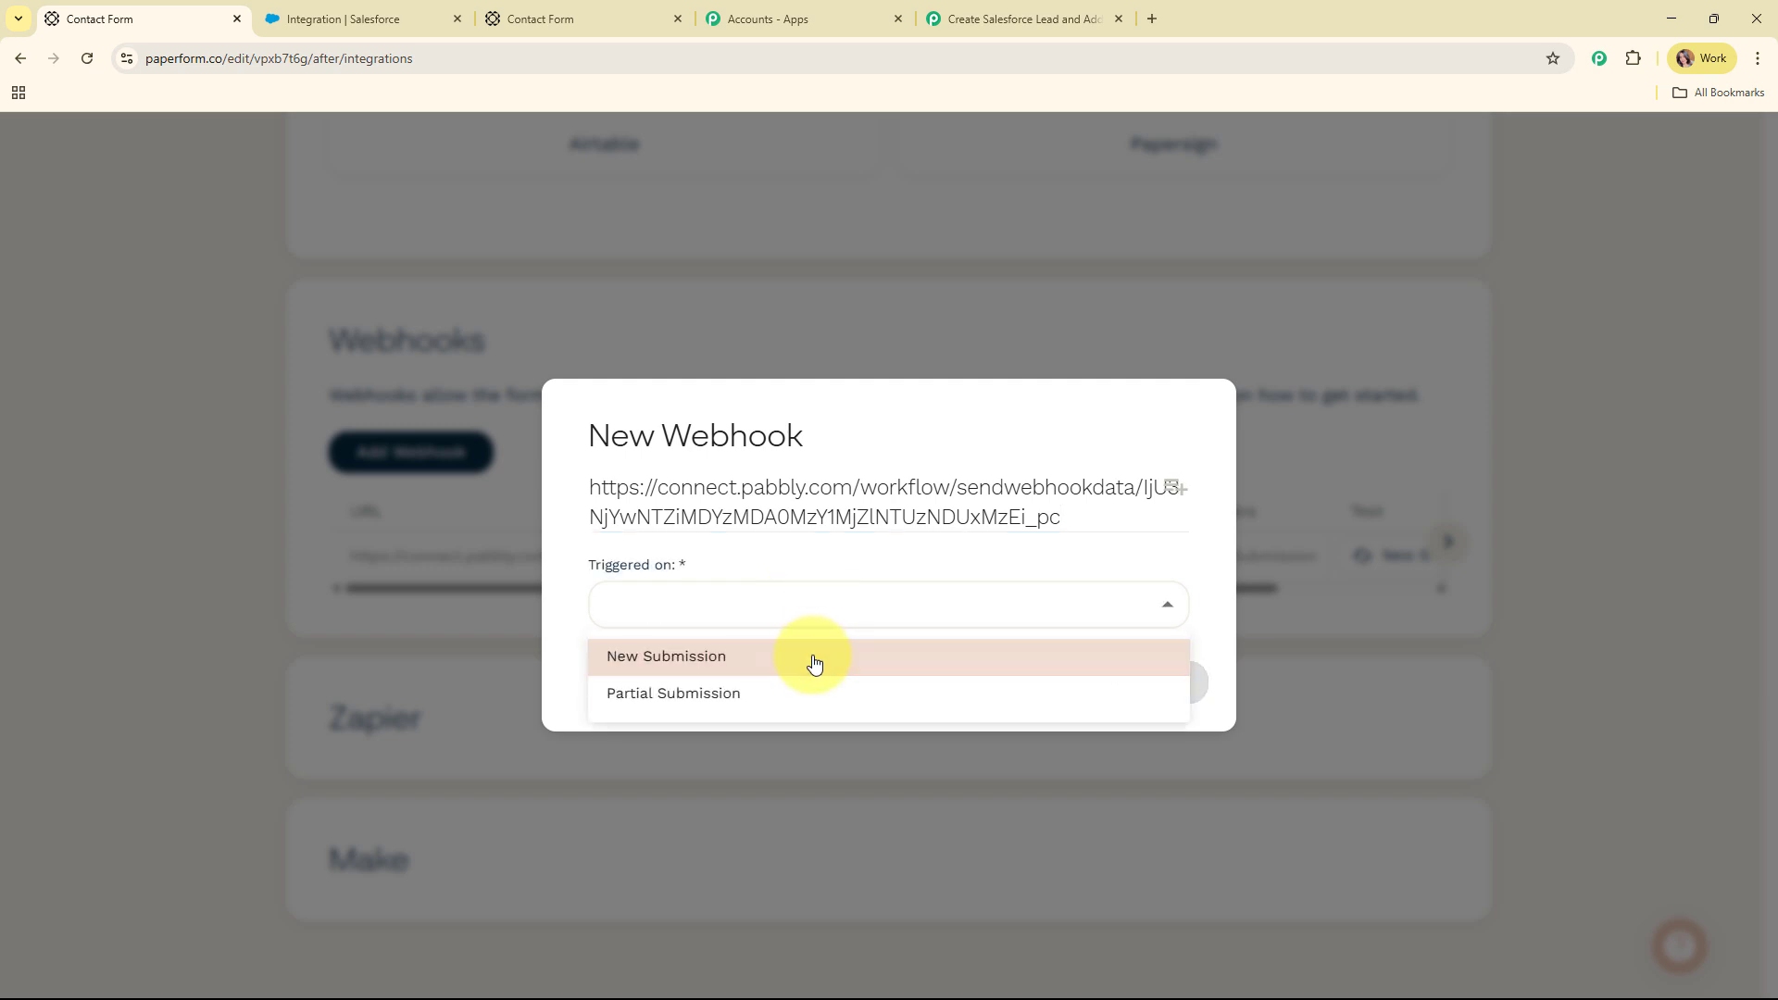
pyautogui.click(1137, 548)
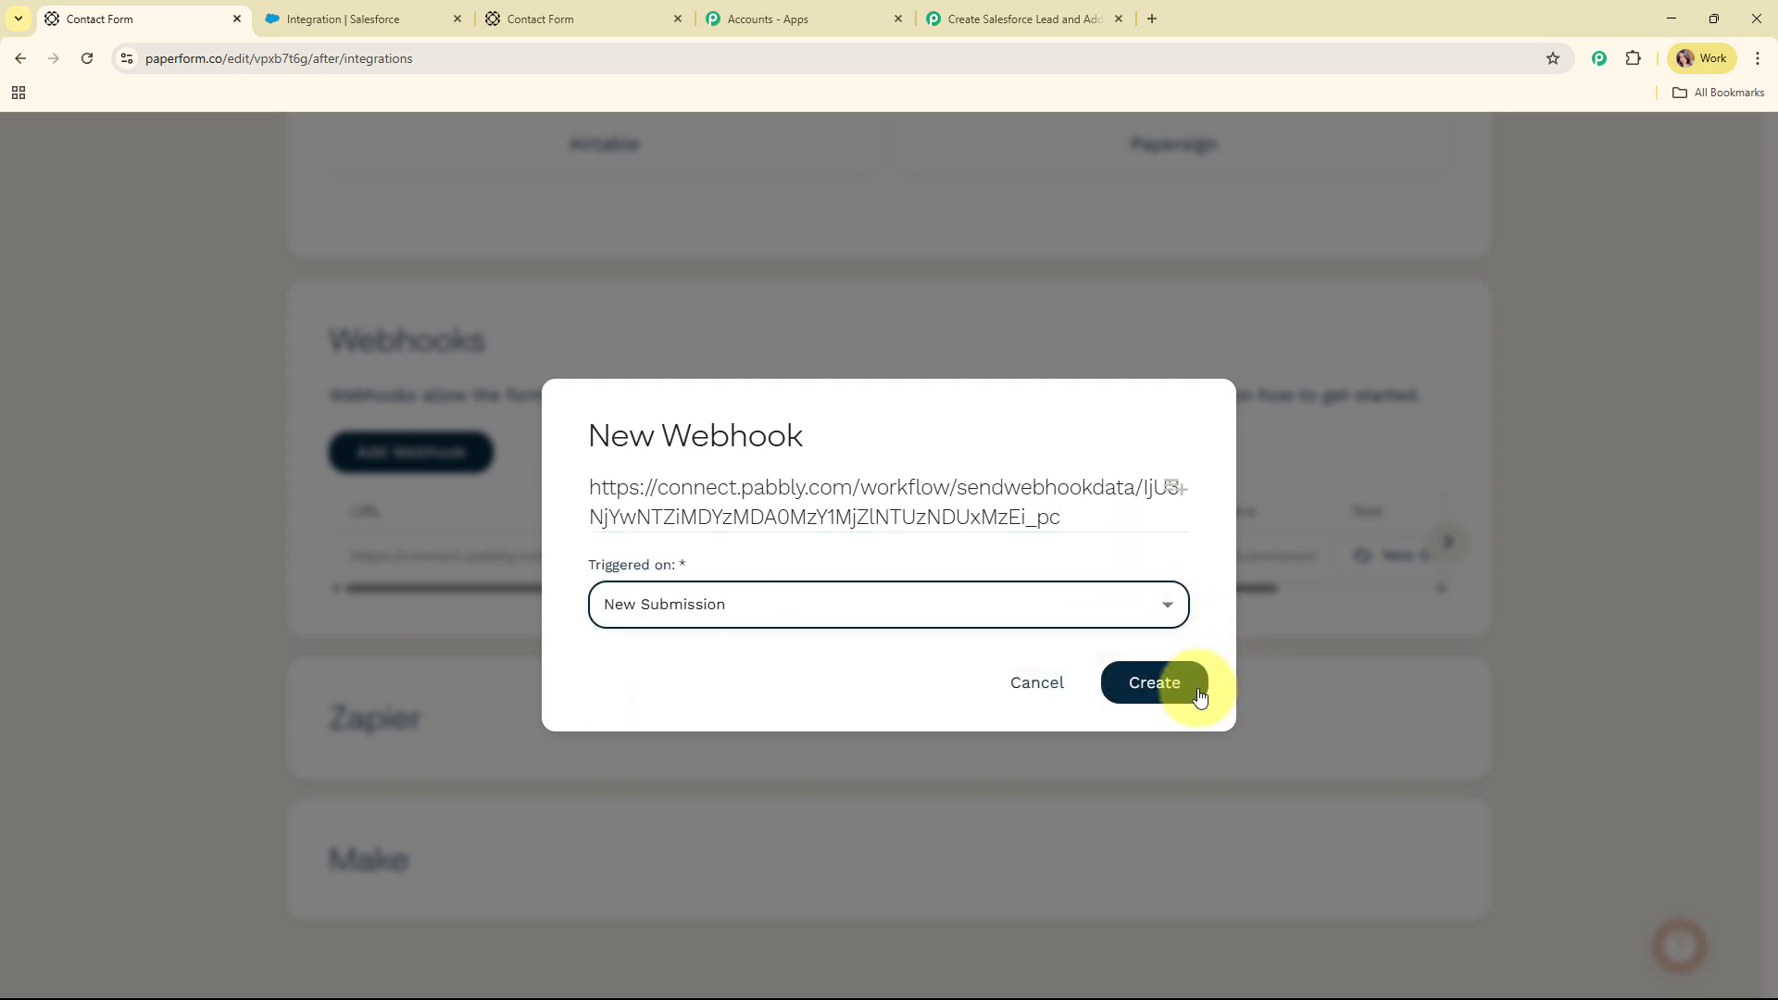
pyautogui.click(1178, 682)
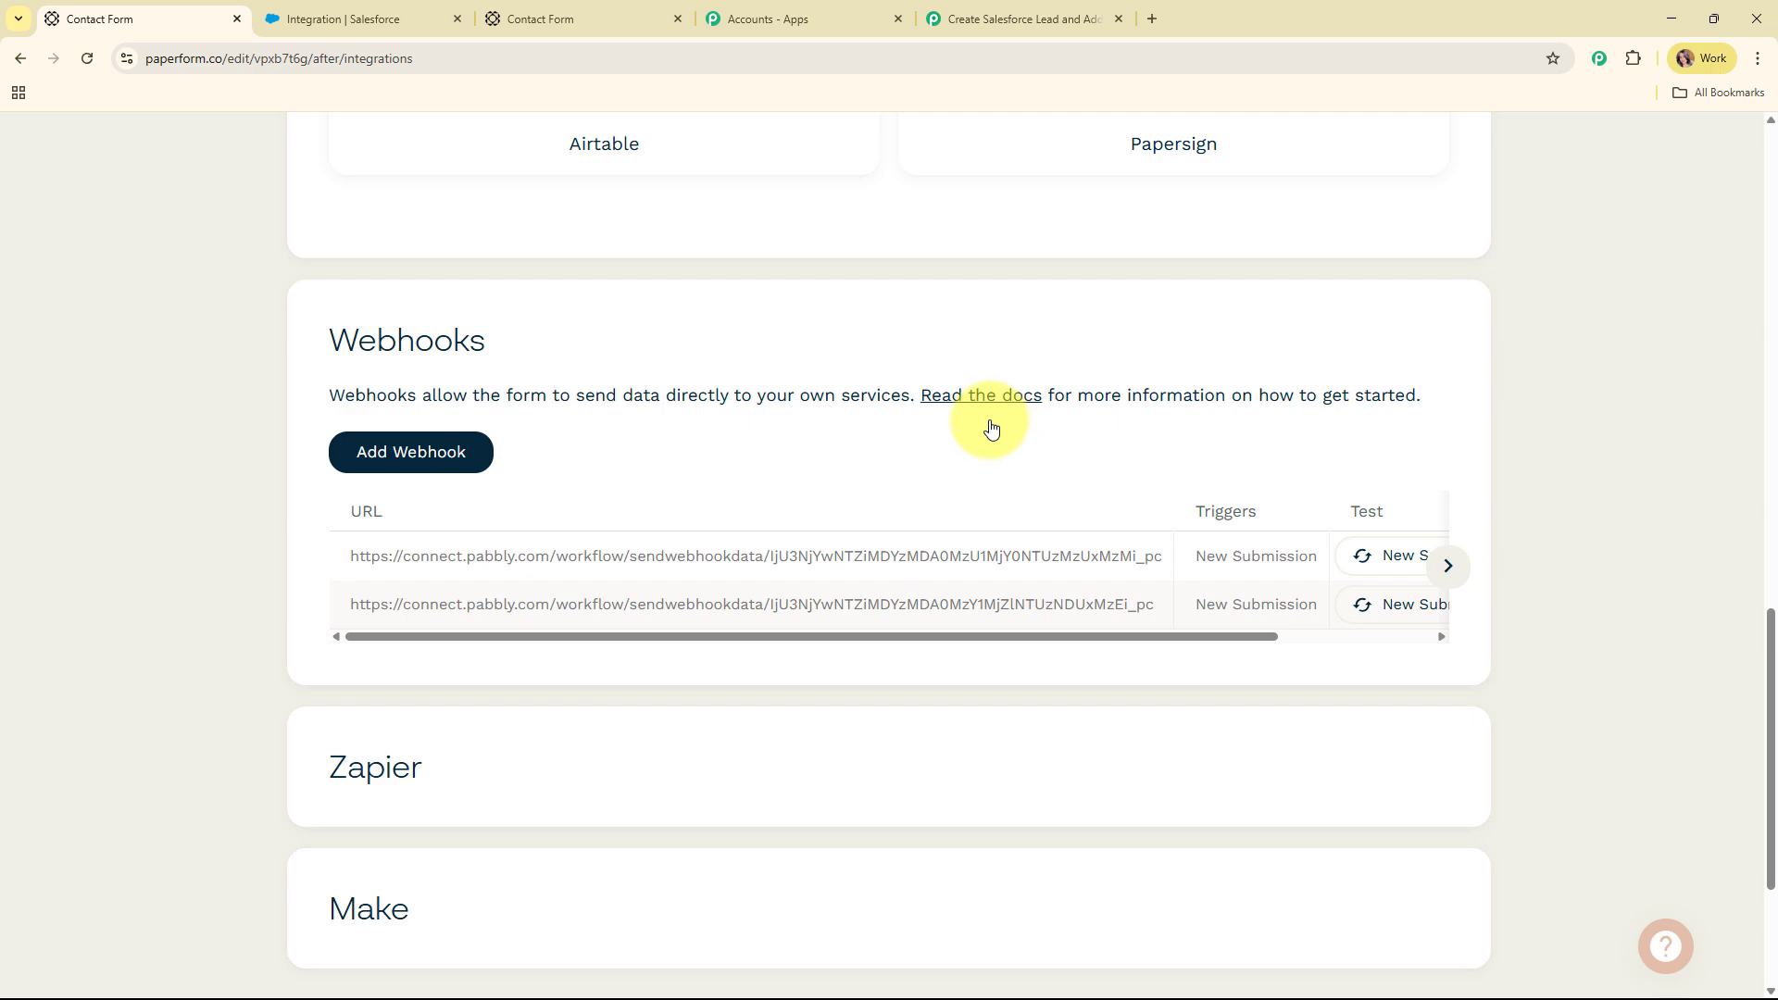
pyautogui.scroll(4, 1146, 428)
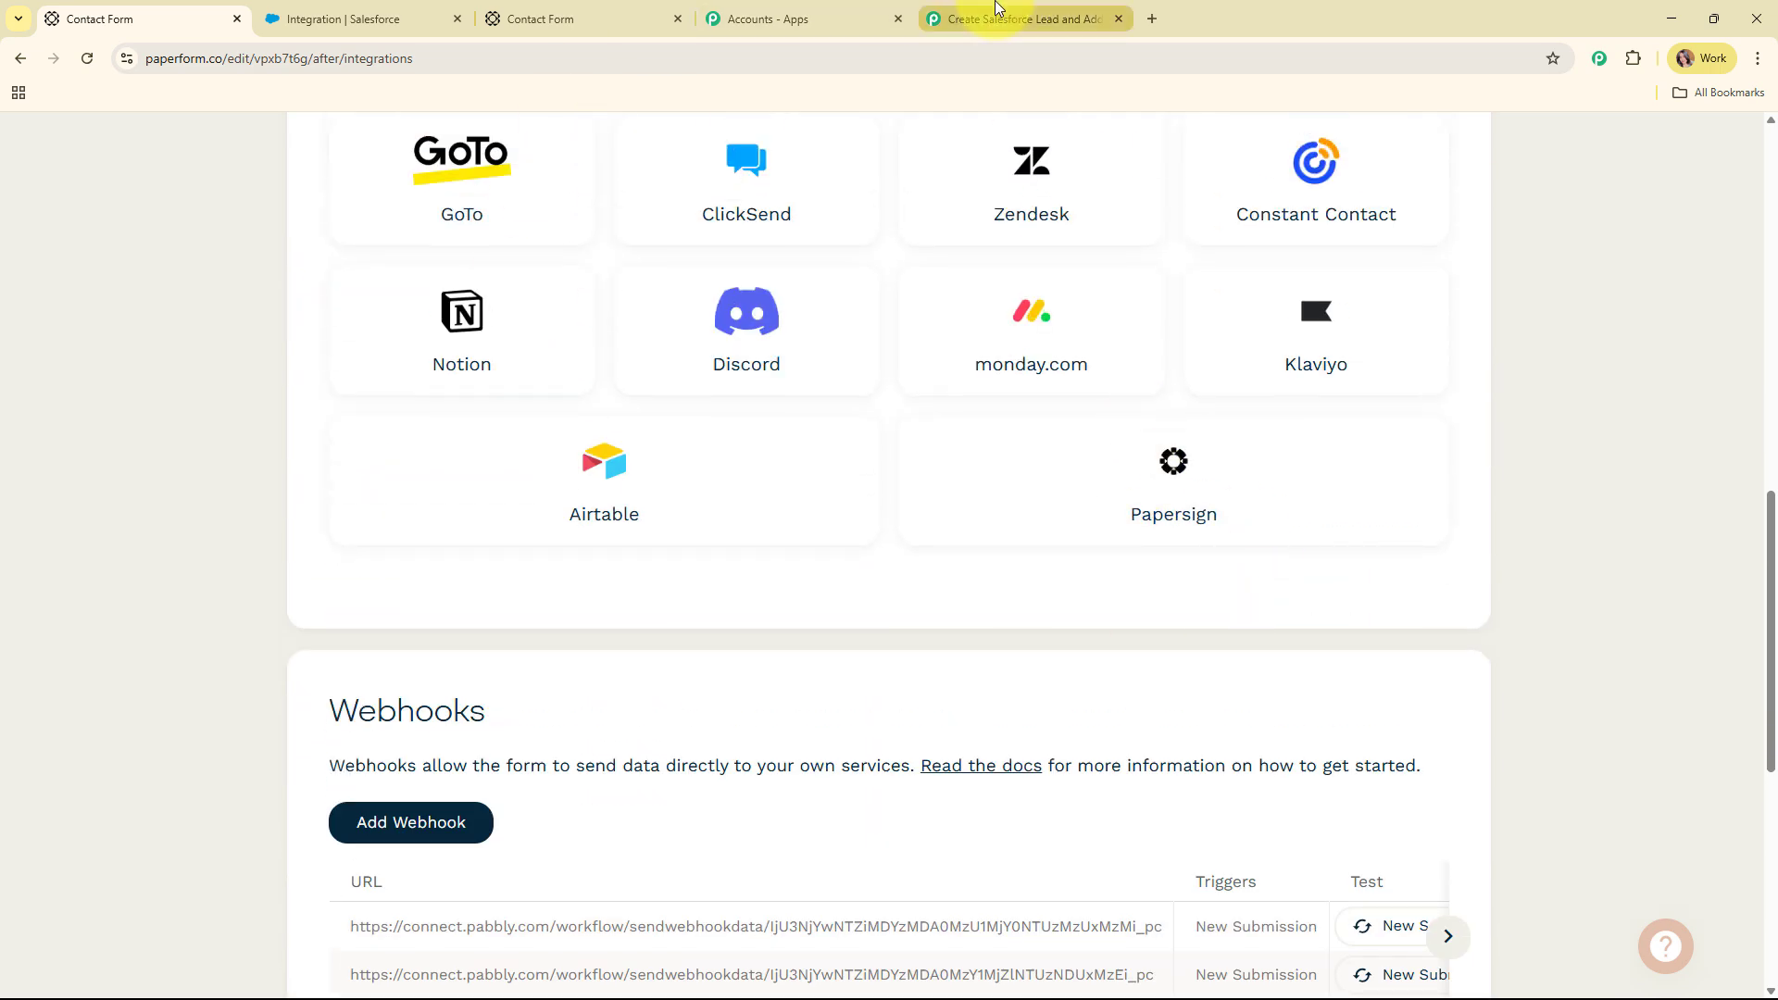
# Return to the Pabbly workflow's Waiting For Webhook Response section
pyautogui.click(963, 18)
pyautogui.scroll(-4, 909, 526)
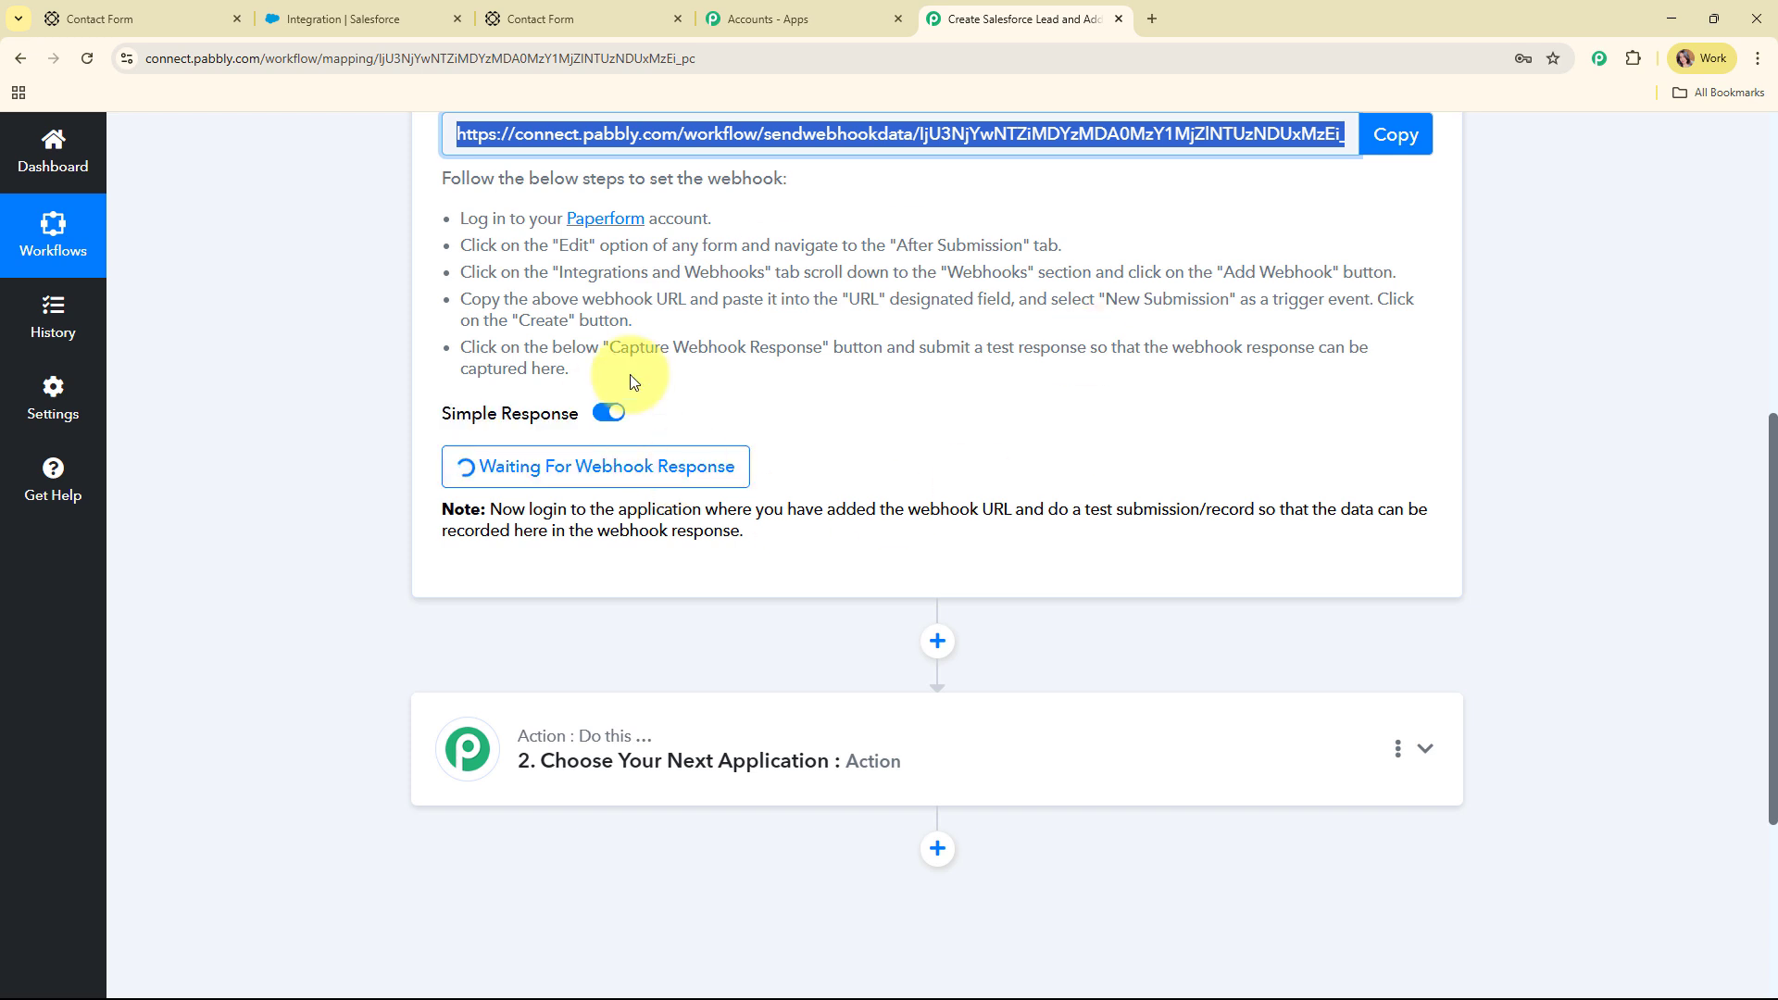
# Fill in the contact's first name, last name, e-mail and phone number on the live form
pyautogui.click(591, 8)
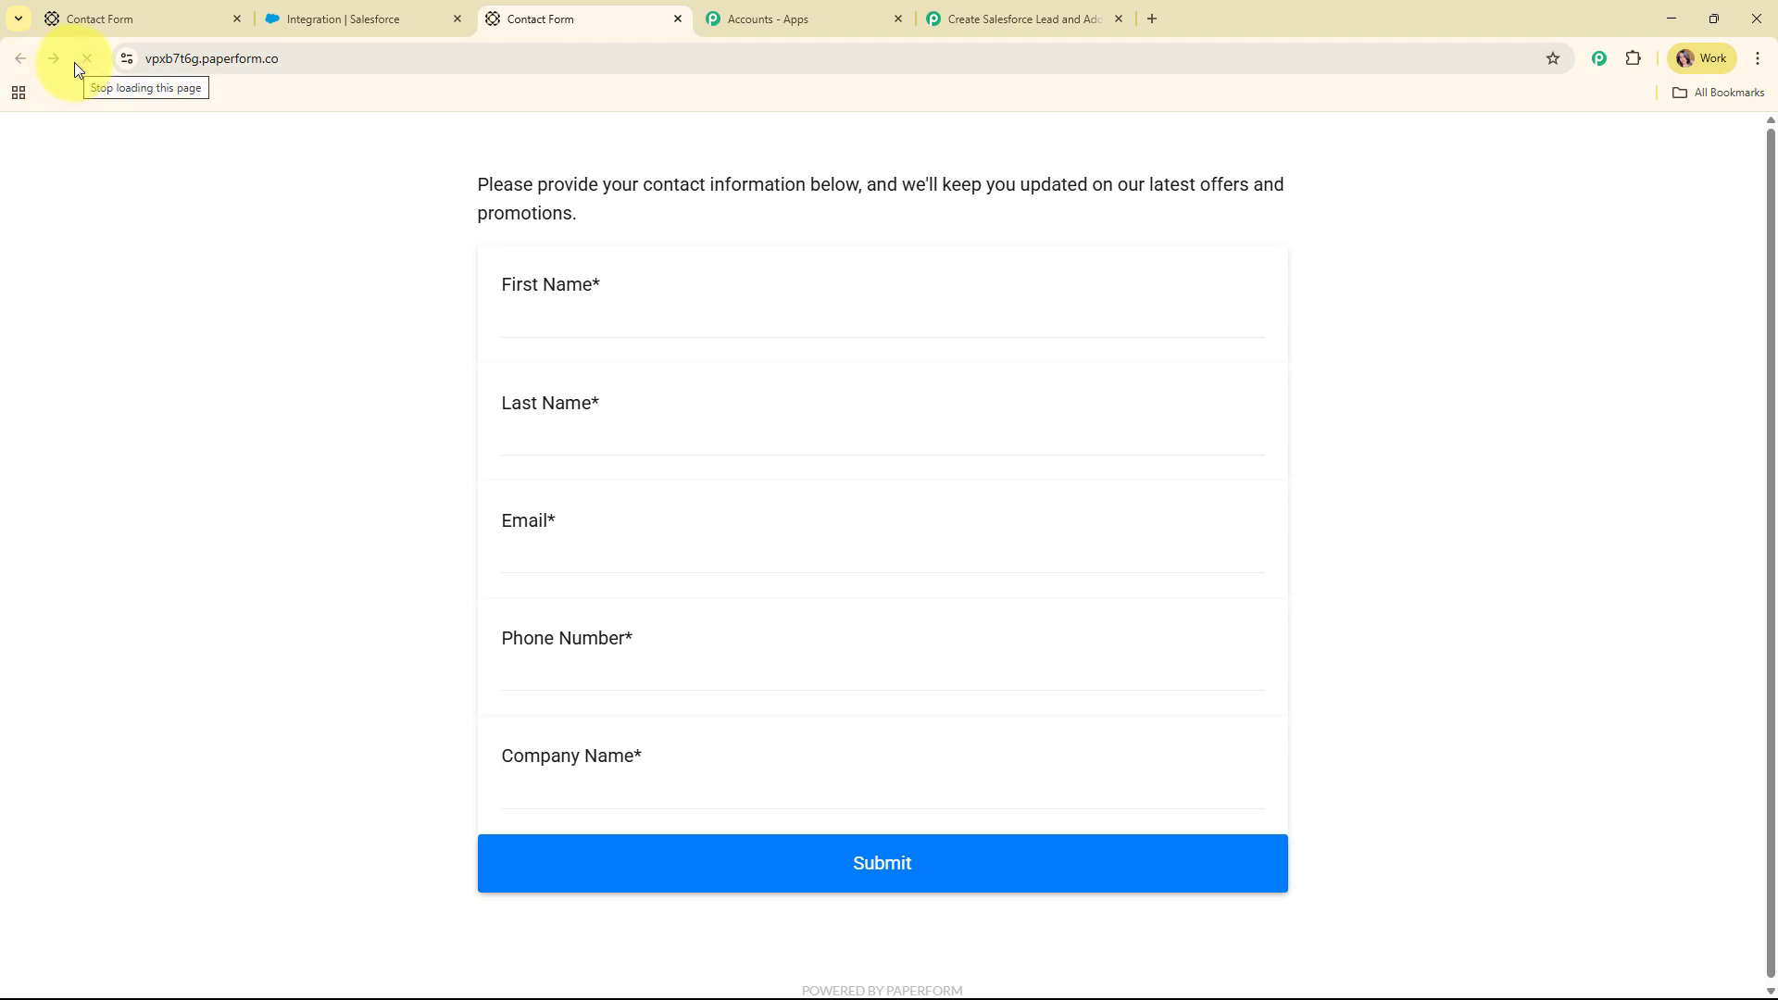
pyautogui.click(718, 312)
pyautogui.write('Test')
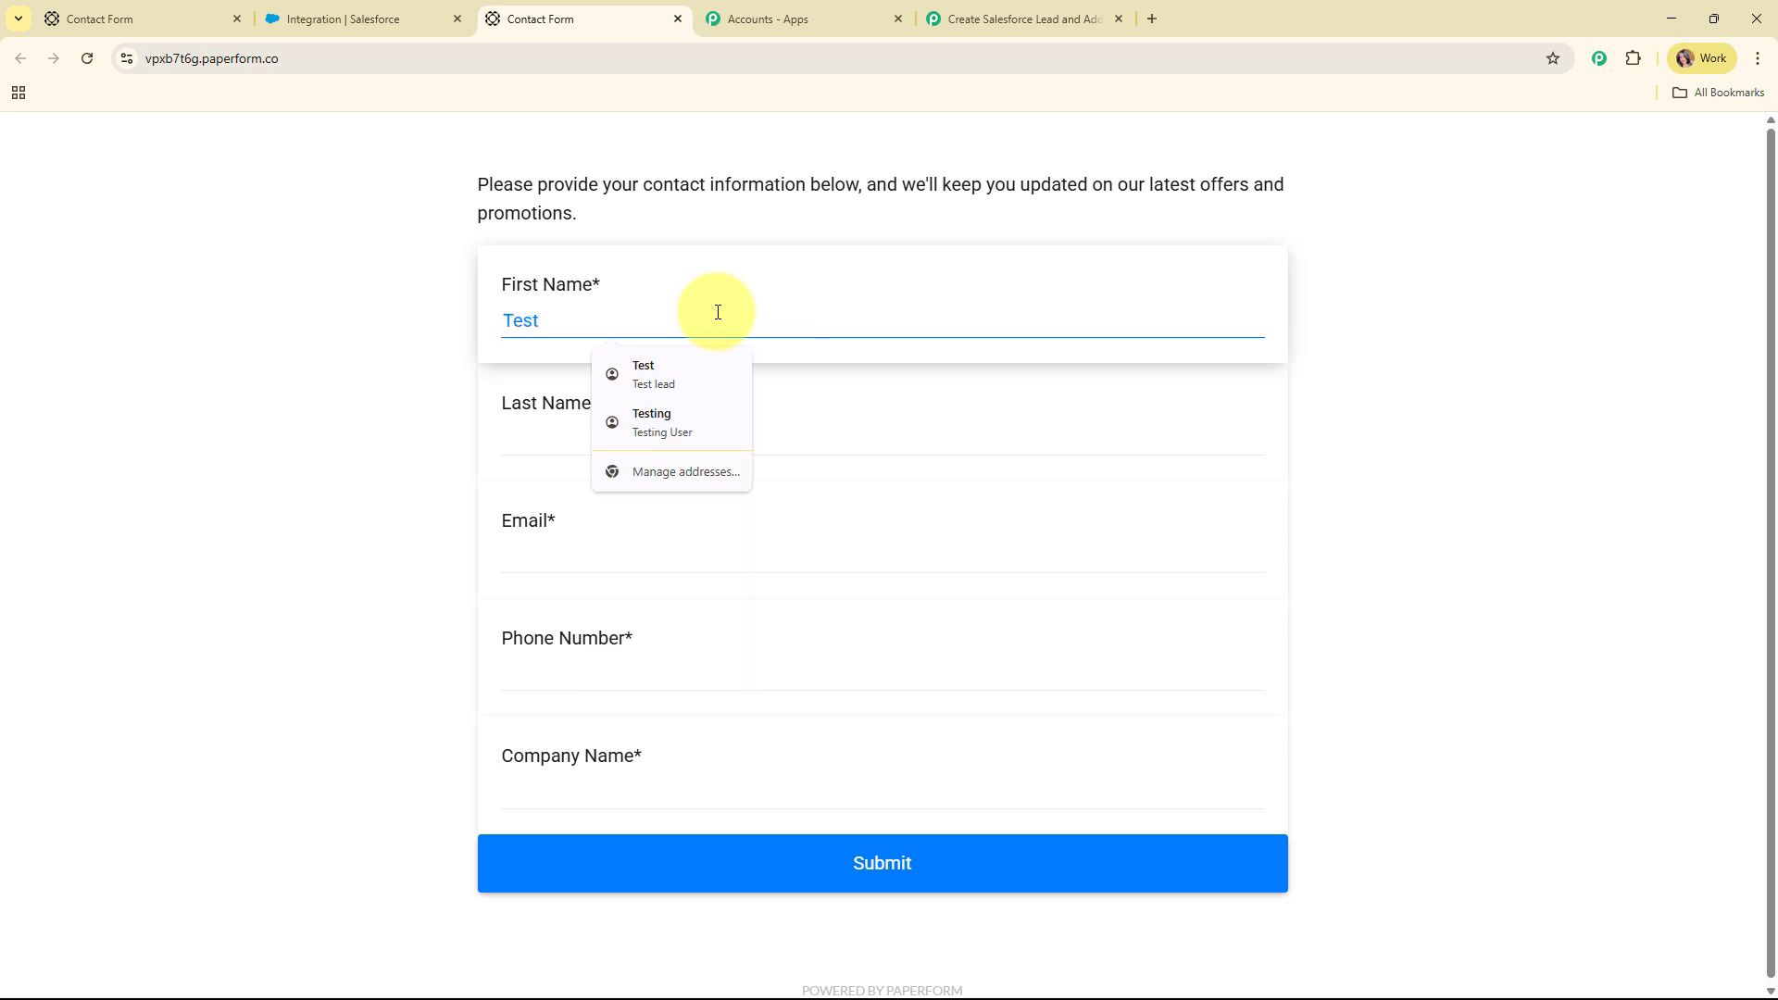
pyautogui.click(683, 436)
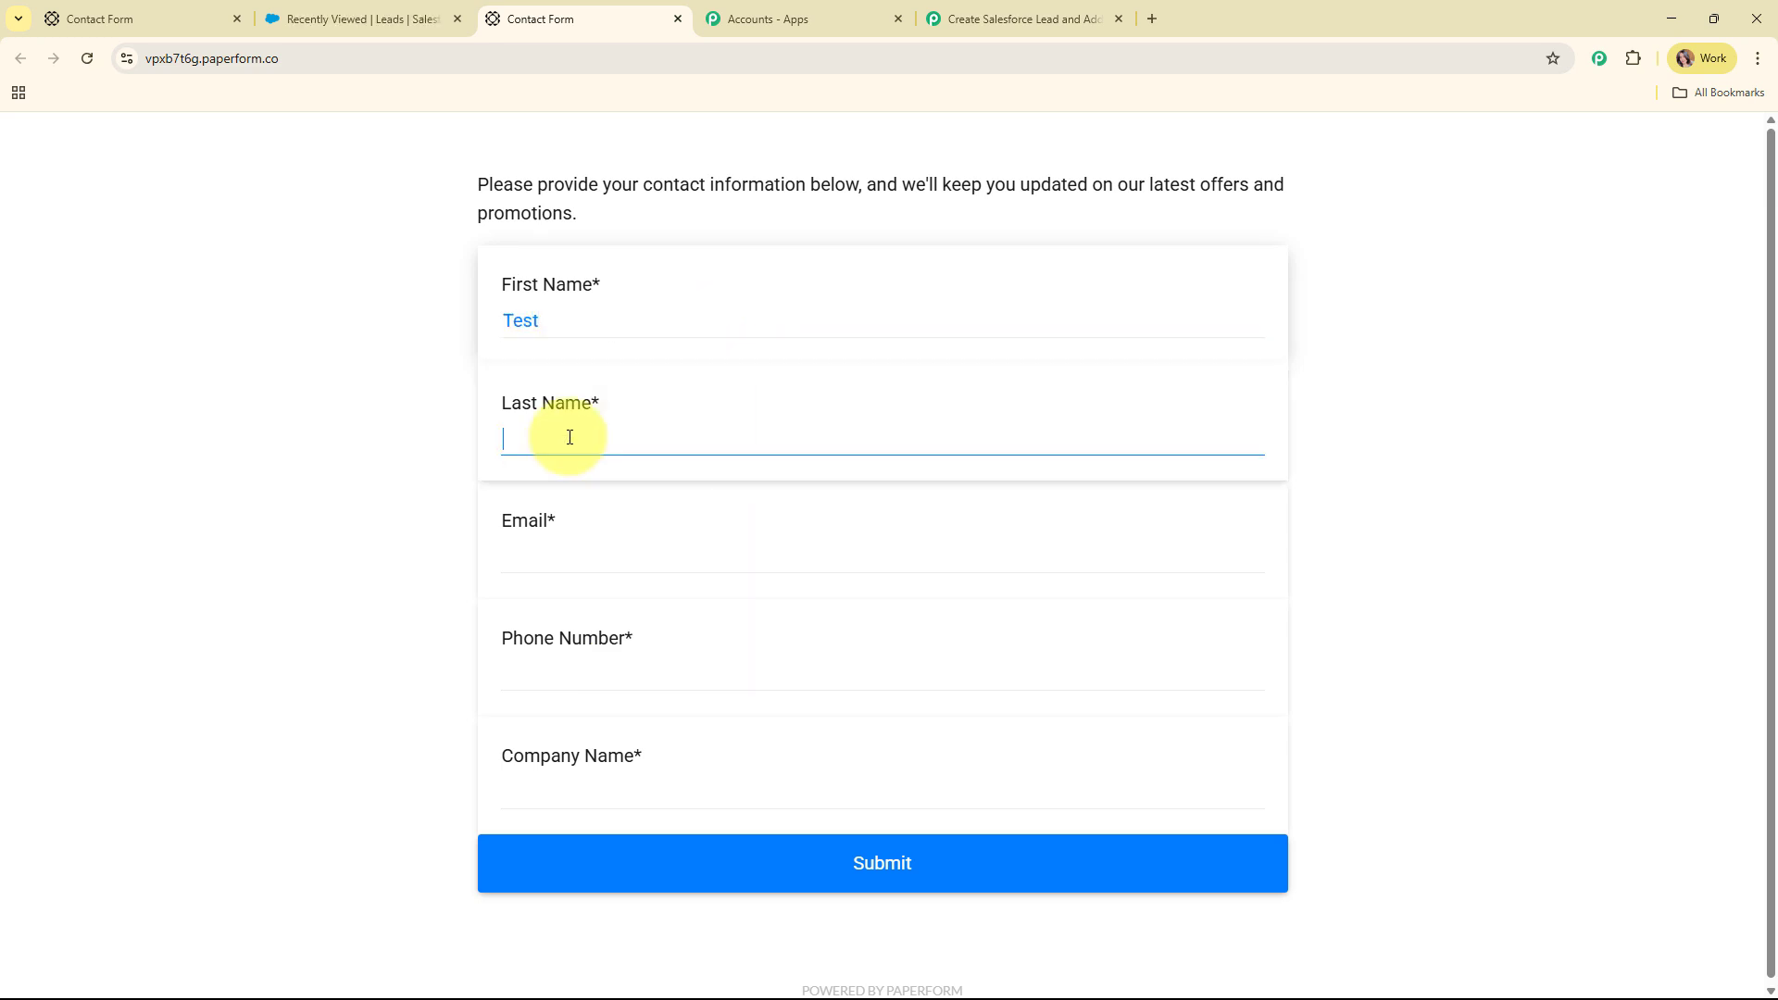
pyautogui.write('Contact')
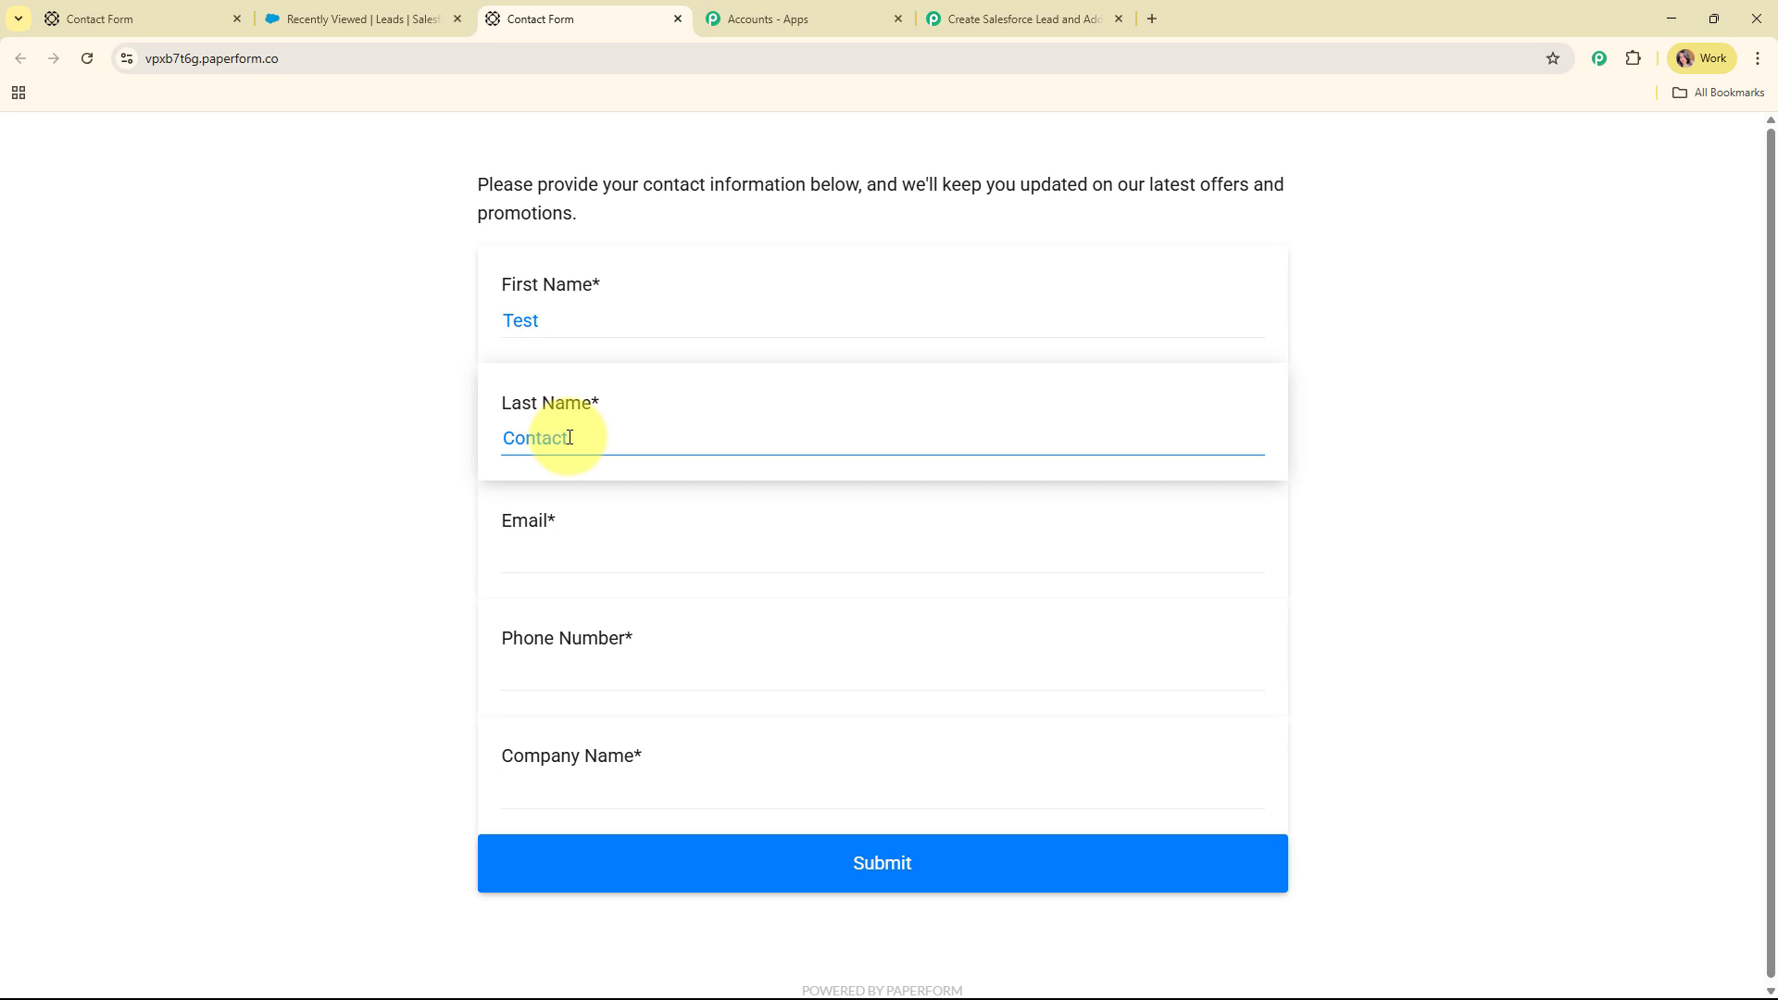
pyautogui.click(574, 551)
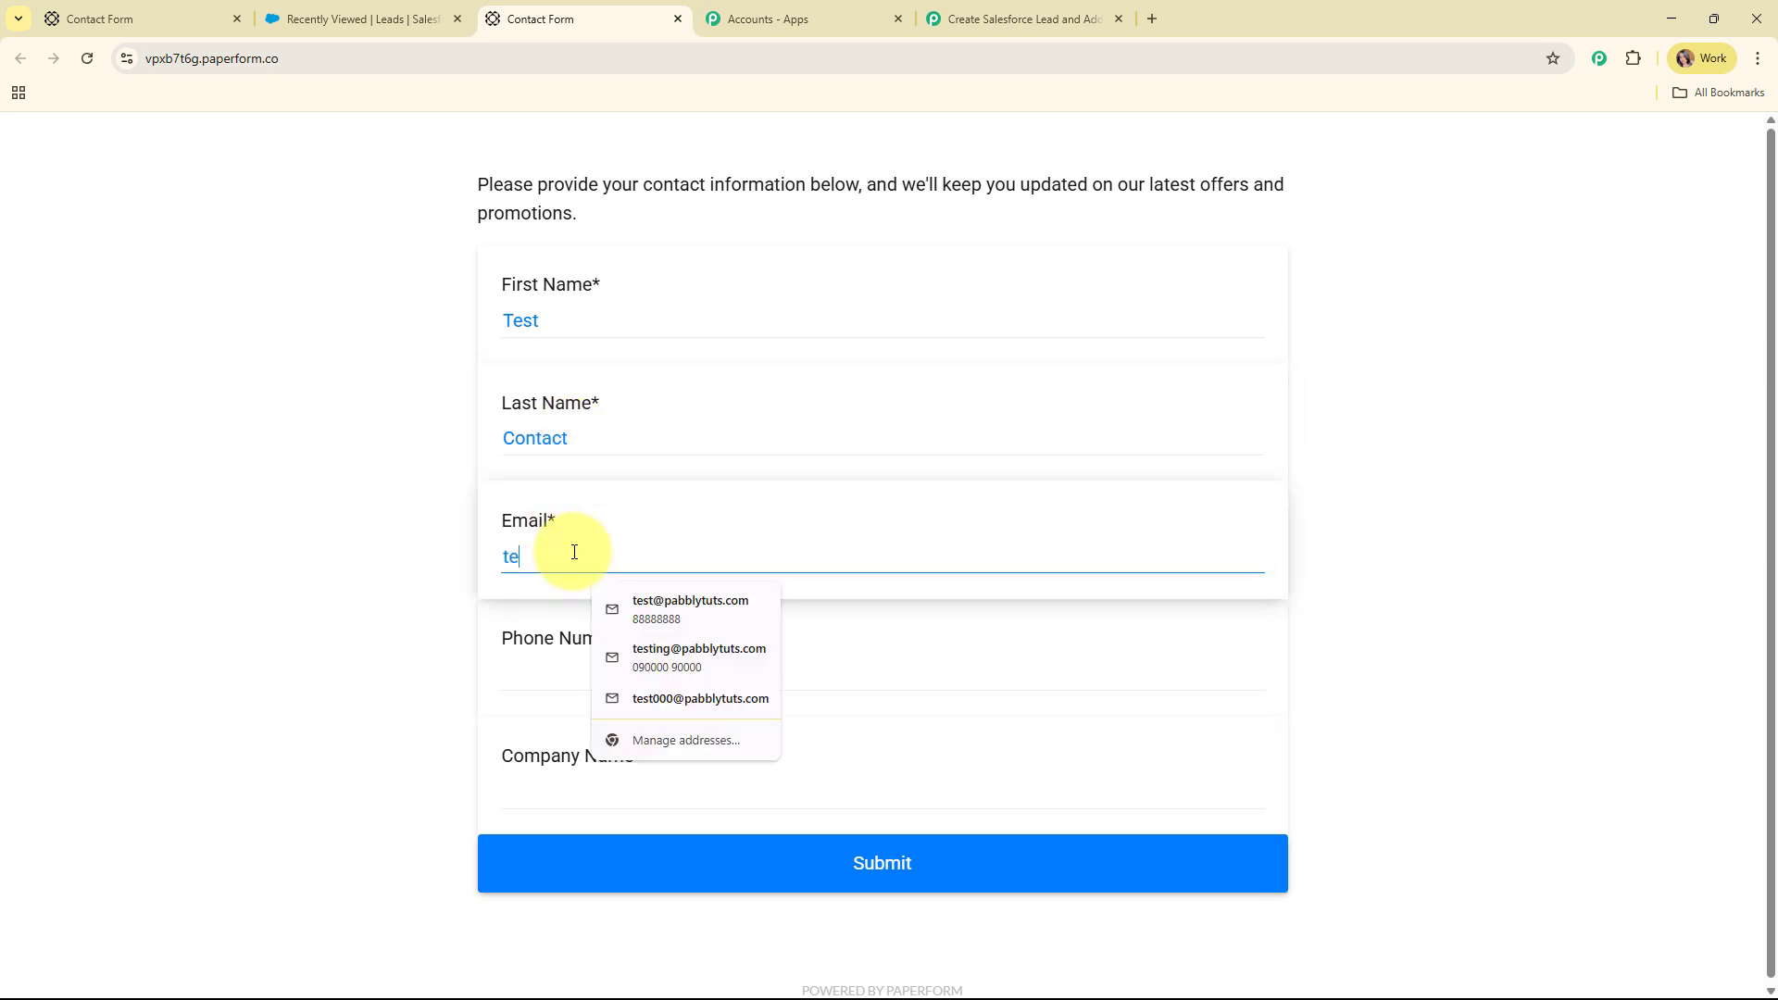
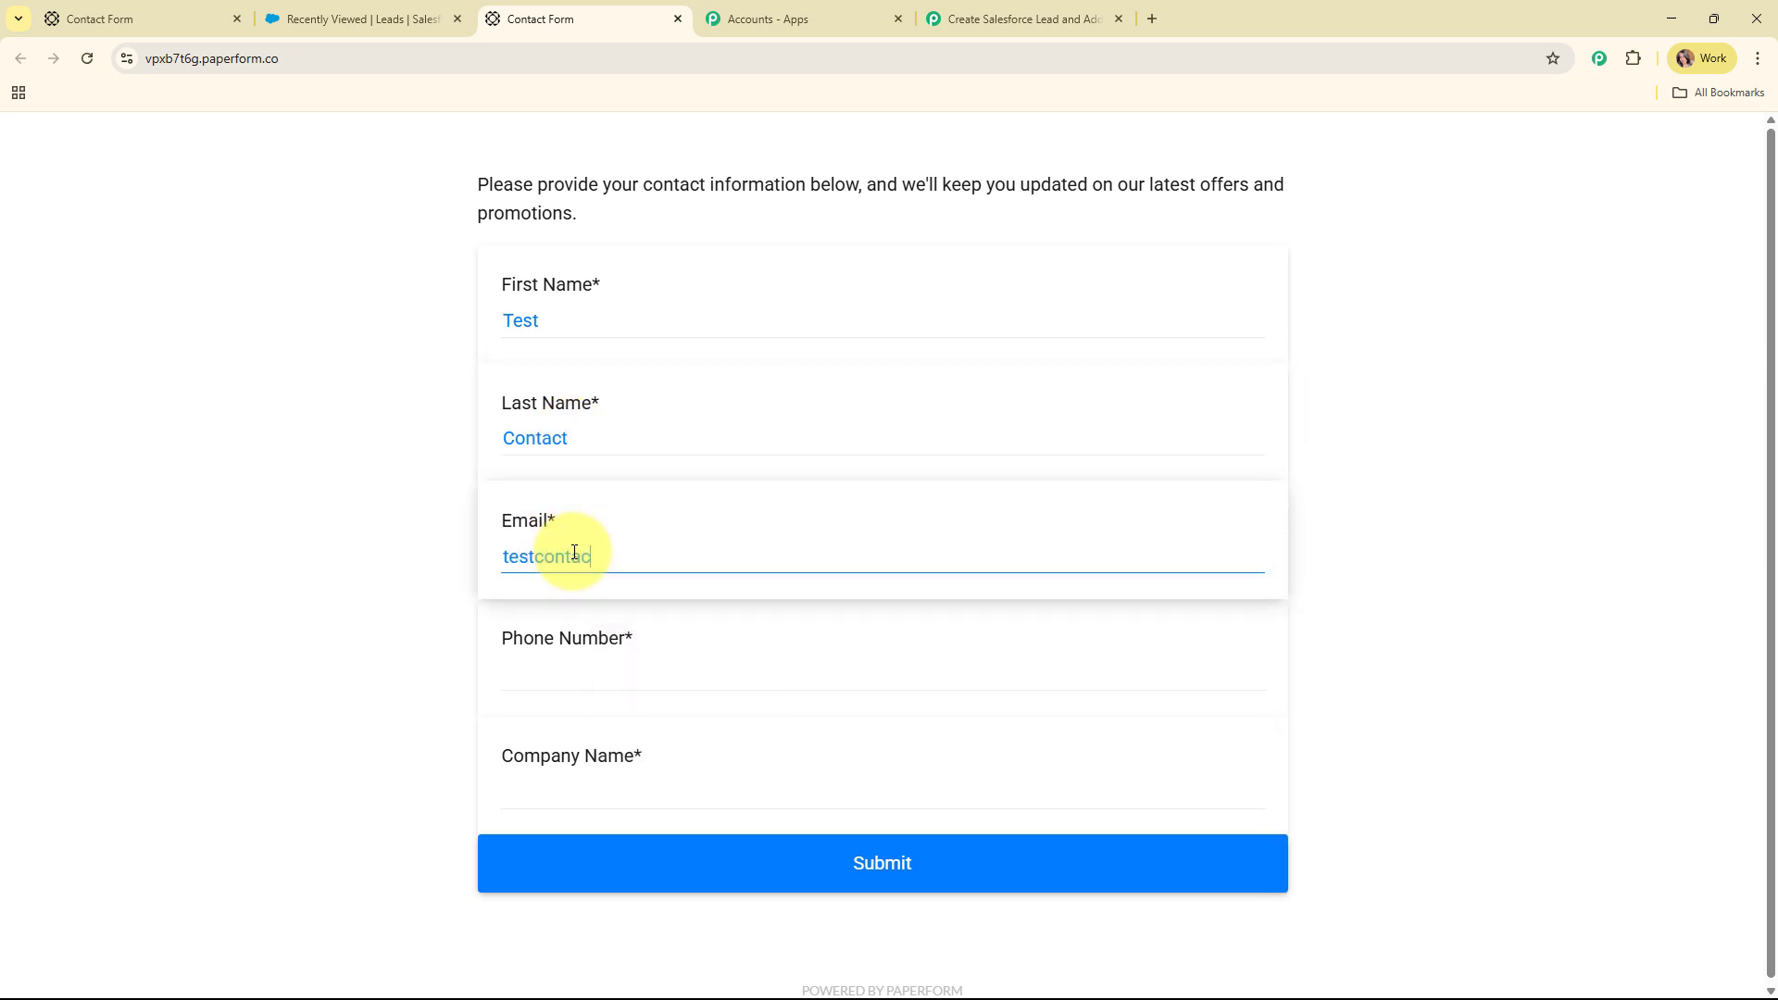
pyautogui.click(589, 685)
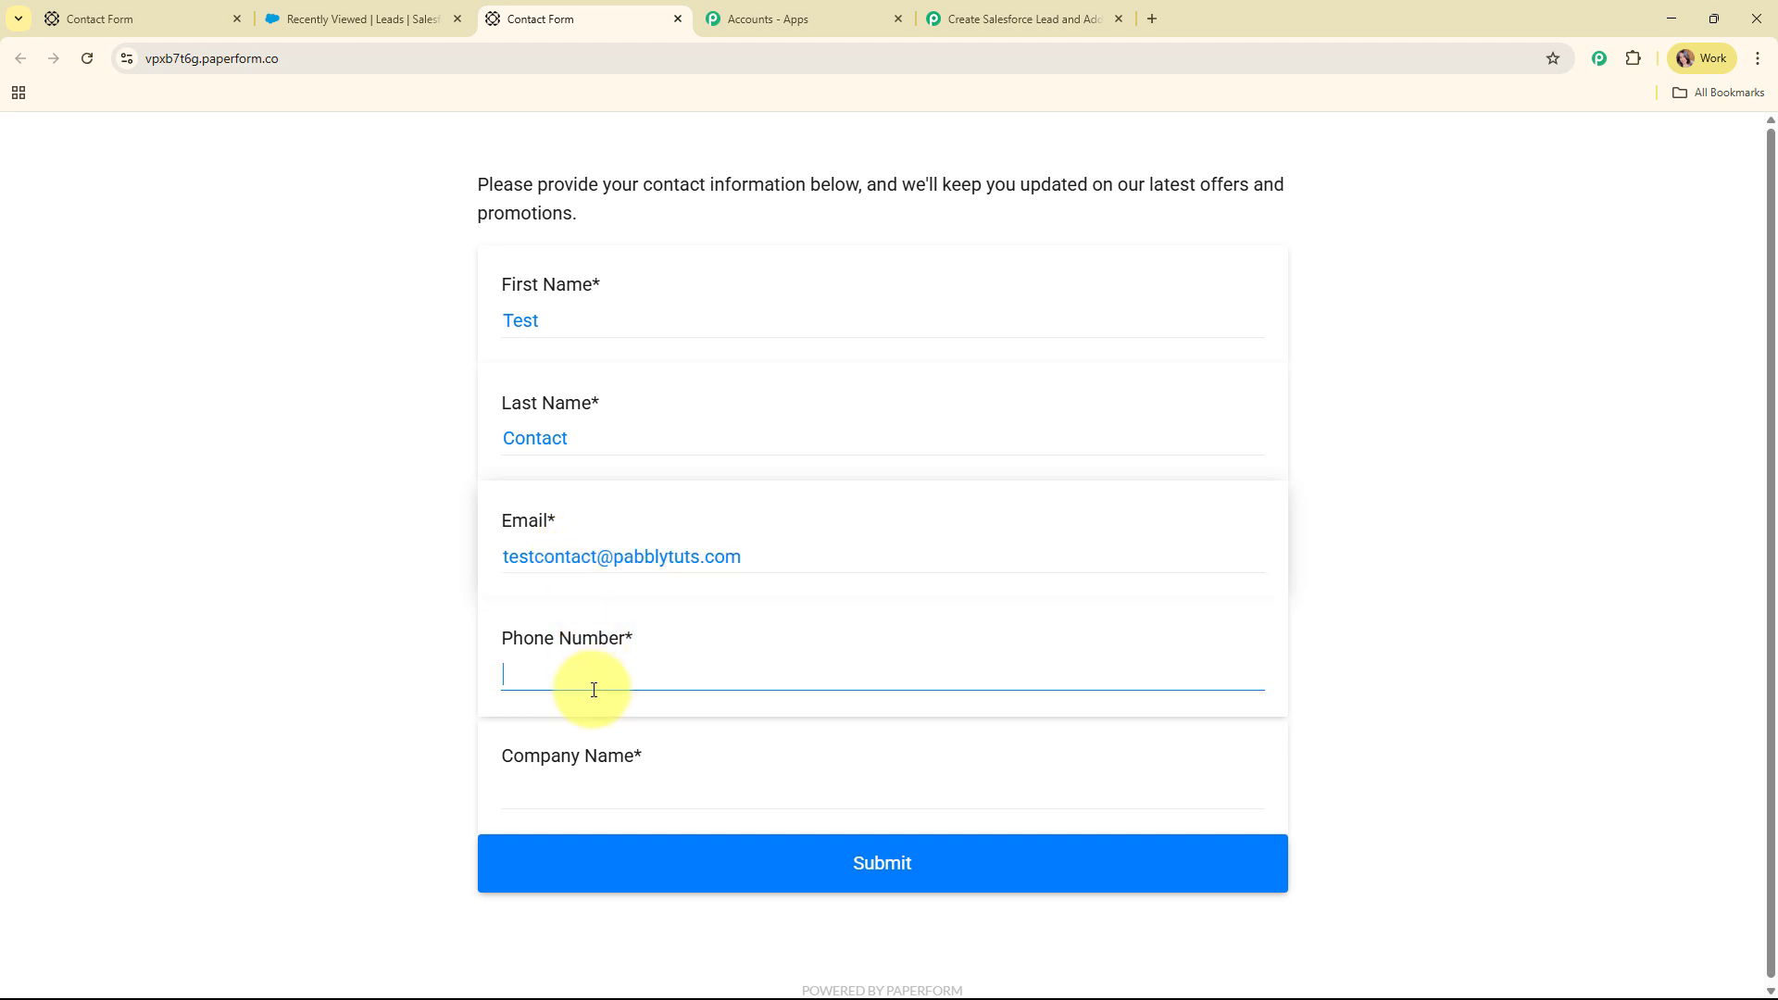
pyautogui.write('9696969696')
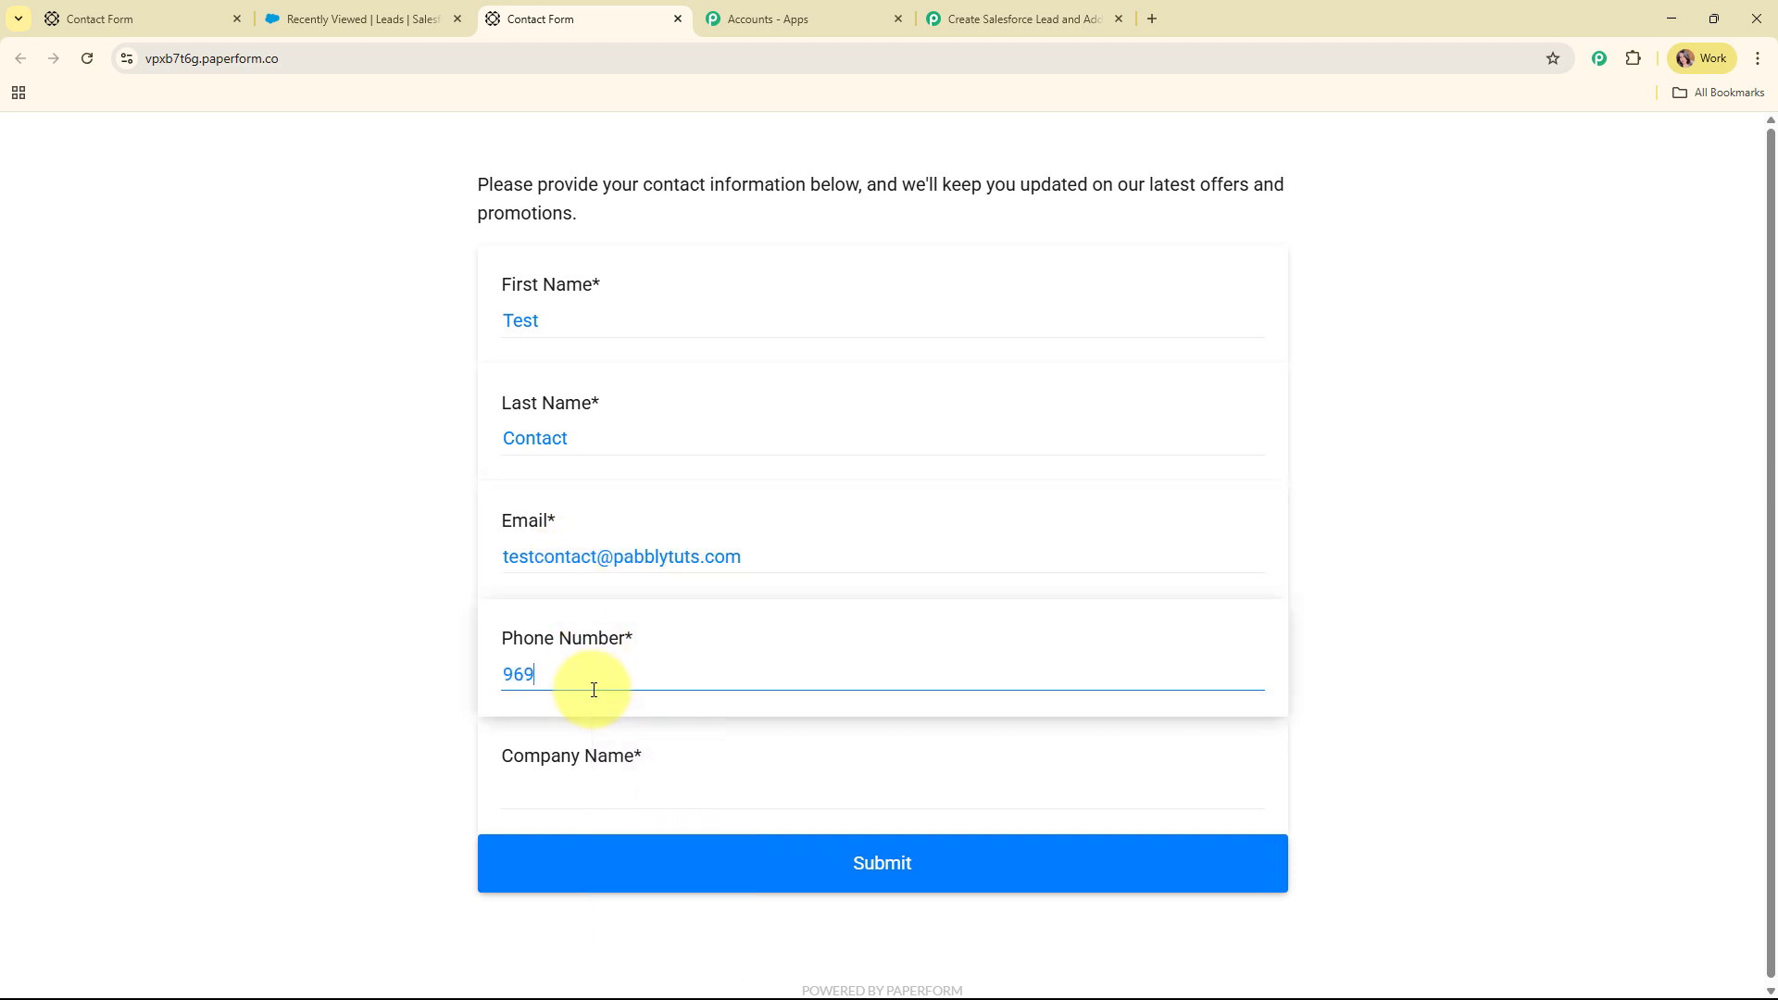
# Enter JKL Company as the company name, submit the form, and reload it blank
pyautogui.click(631, 797)
pyautogui.write('J')
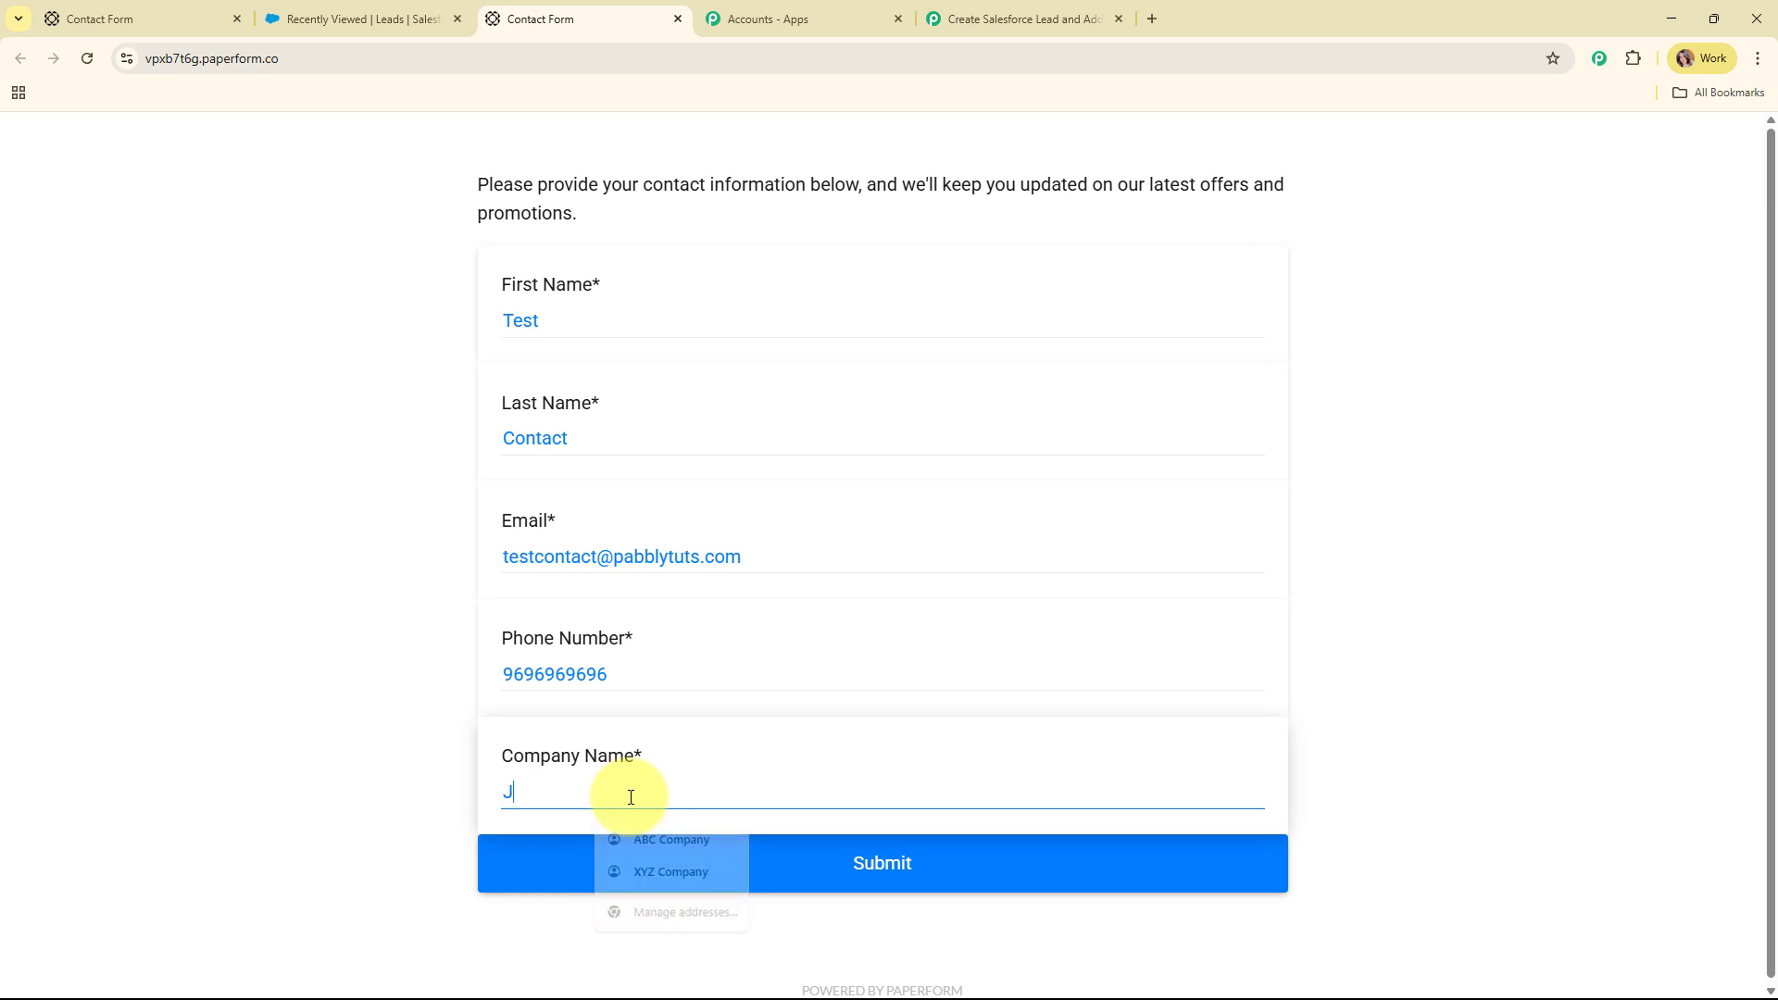
pyautogui.write('KL Compa')
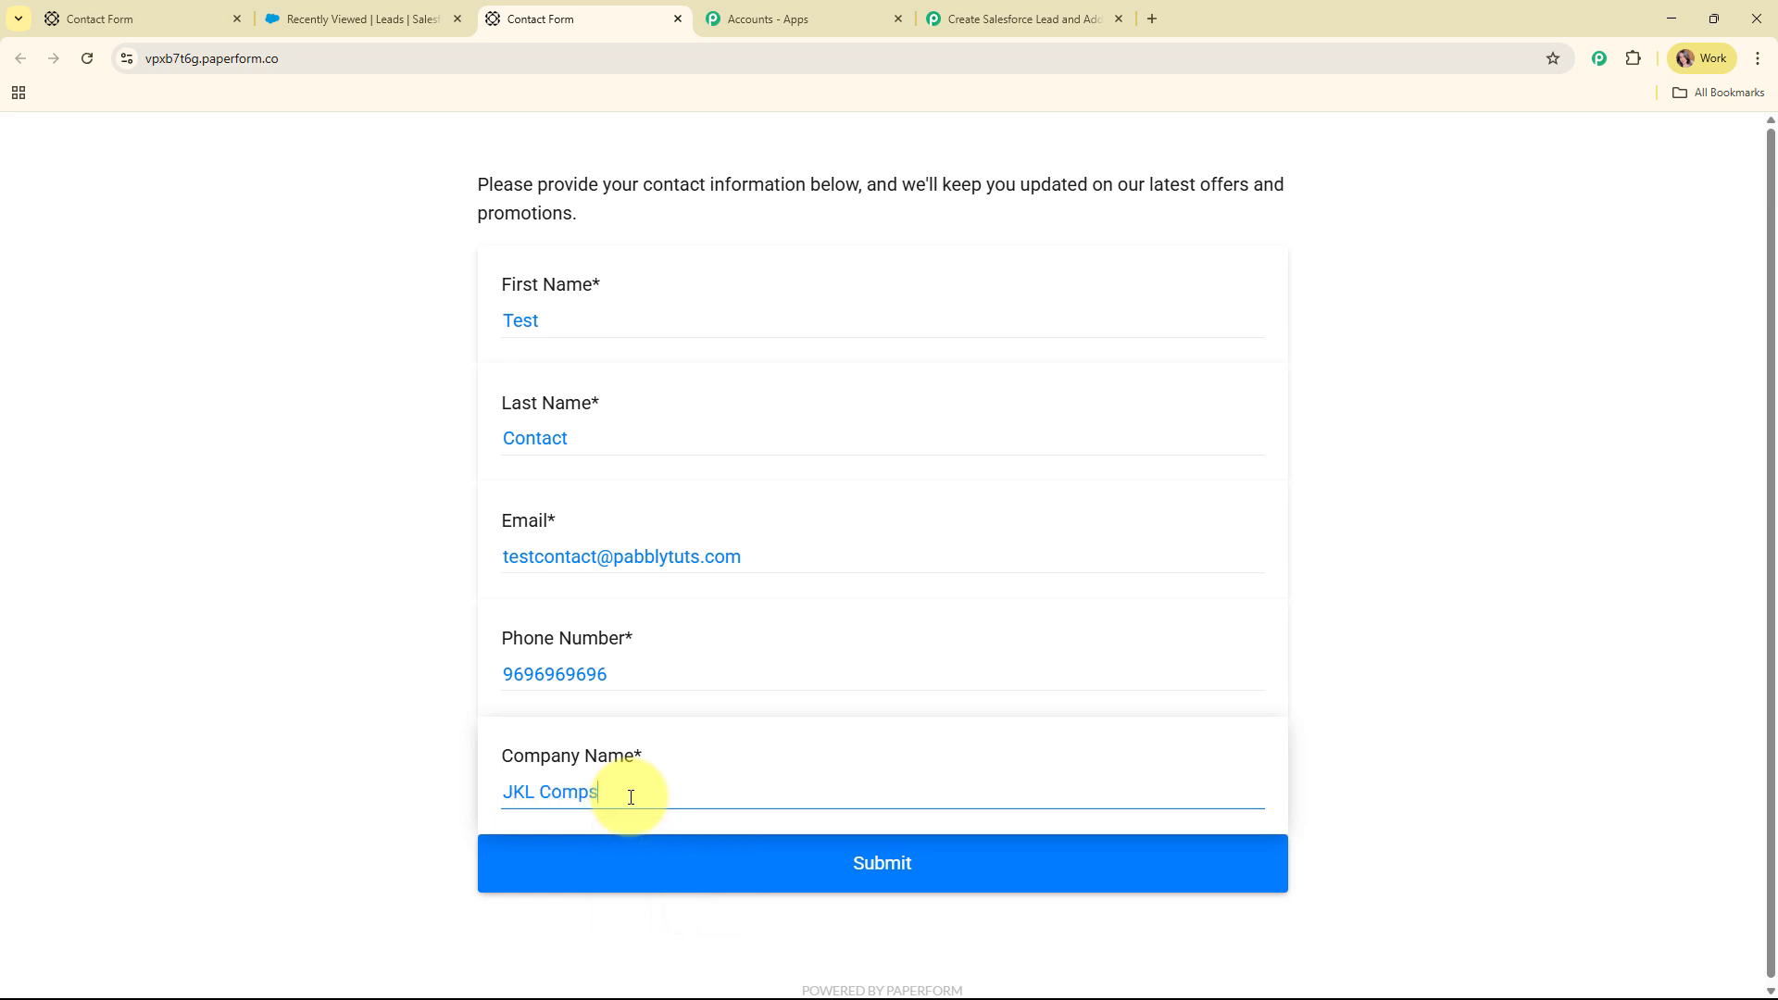
pyautogui.write('ny')
pyautogui.click(762, 861)
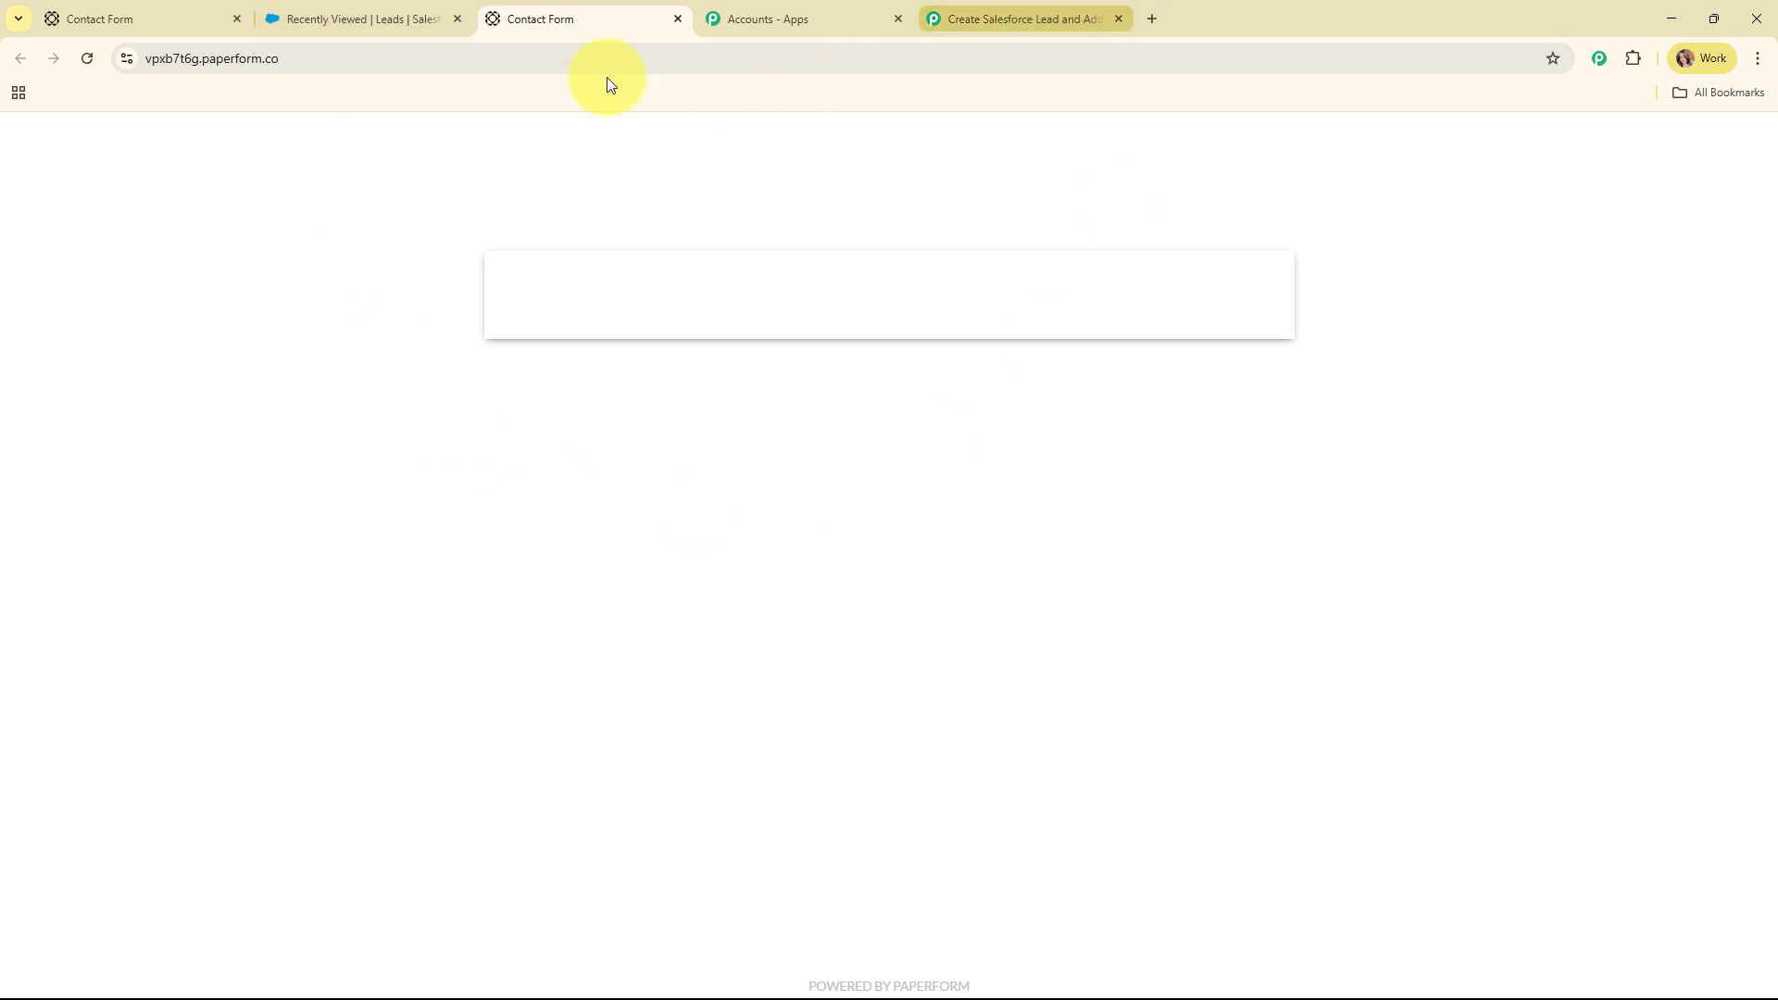
pyautogui.click(87, 58)
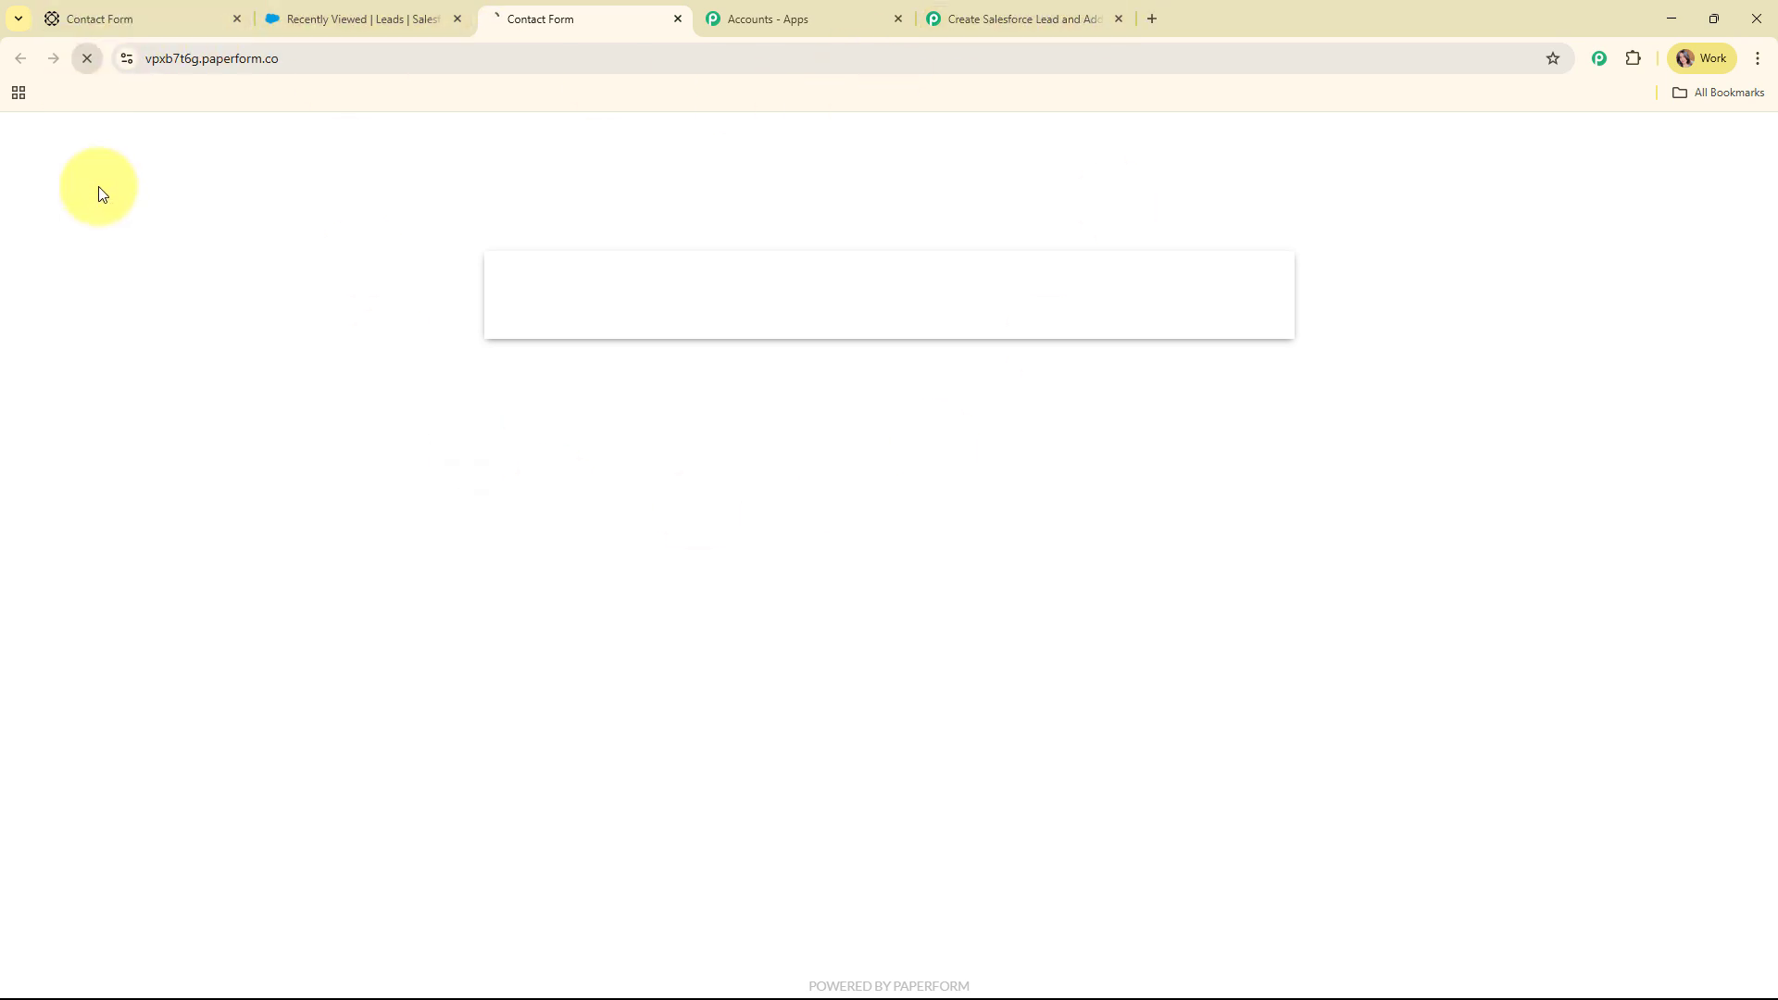
# Back in the workflow, confirm the captured JKL Company, phone number and email values
pyautogui.click(1035, 11)
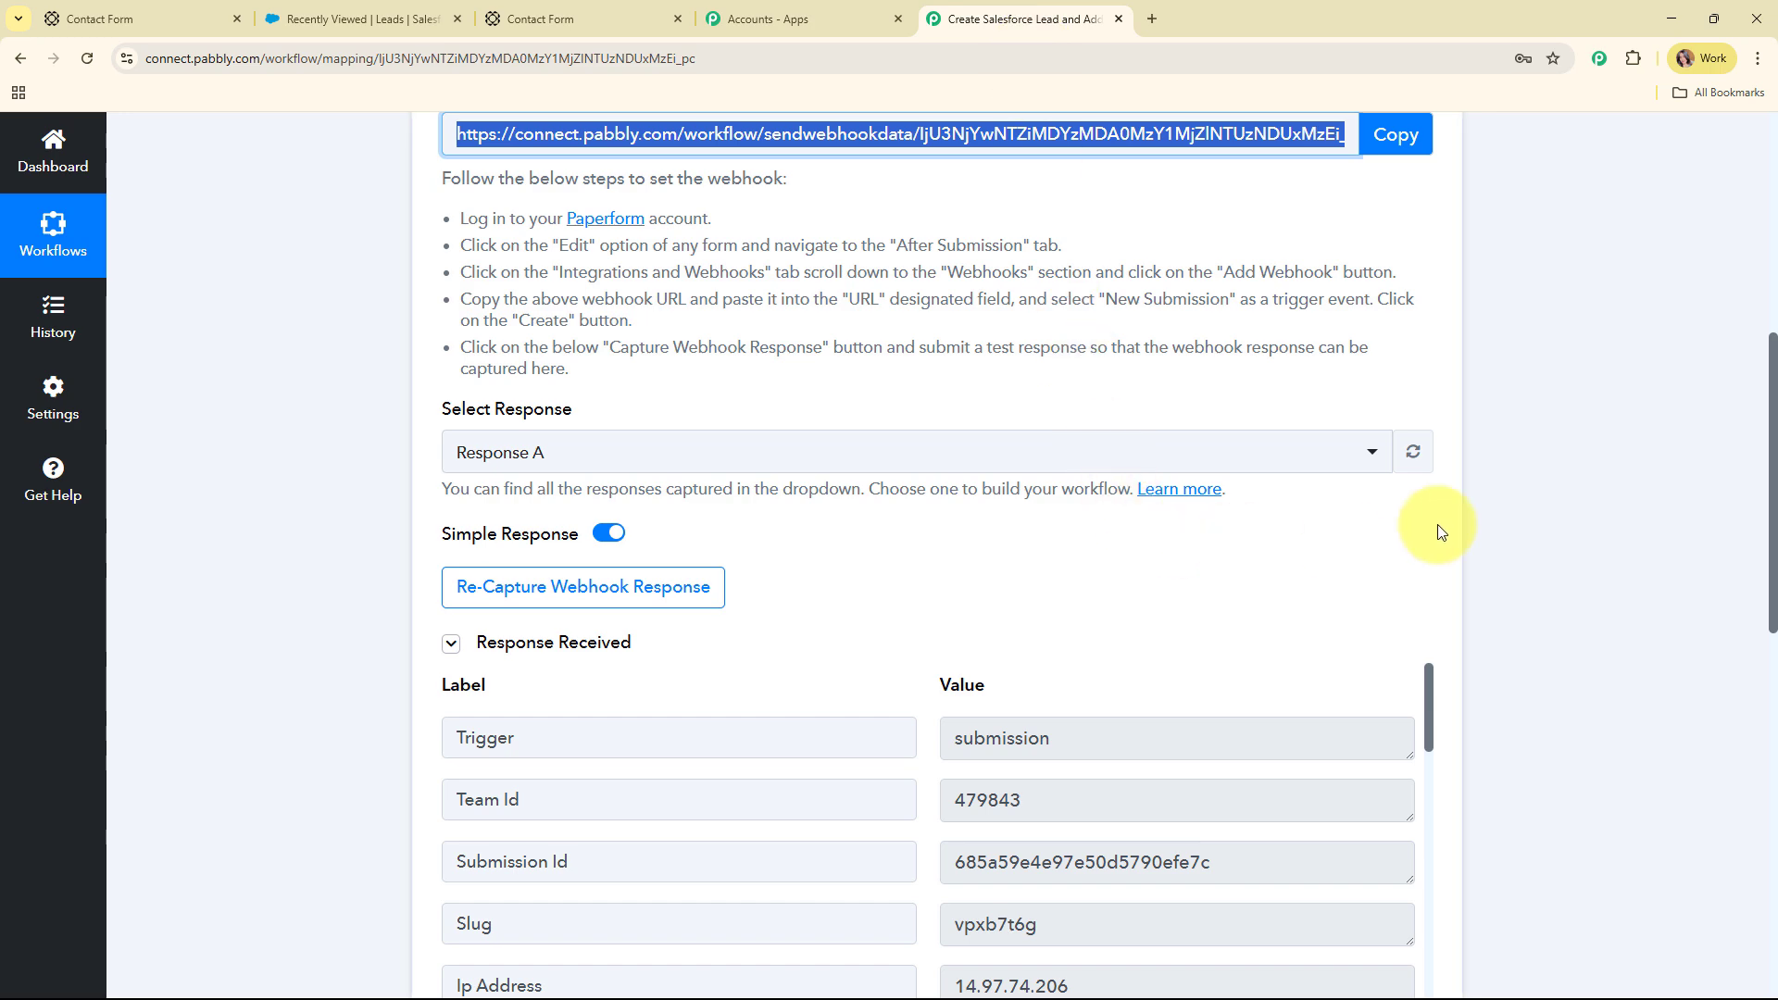
pyautogui.scroll(-4, 1556, 442)
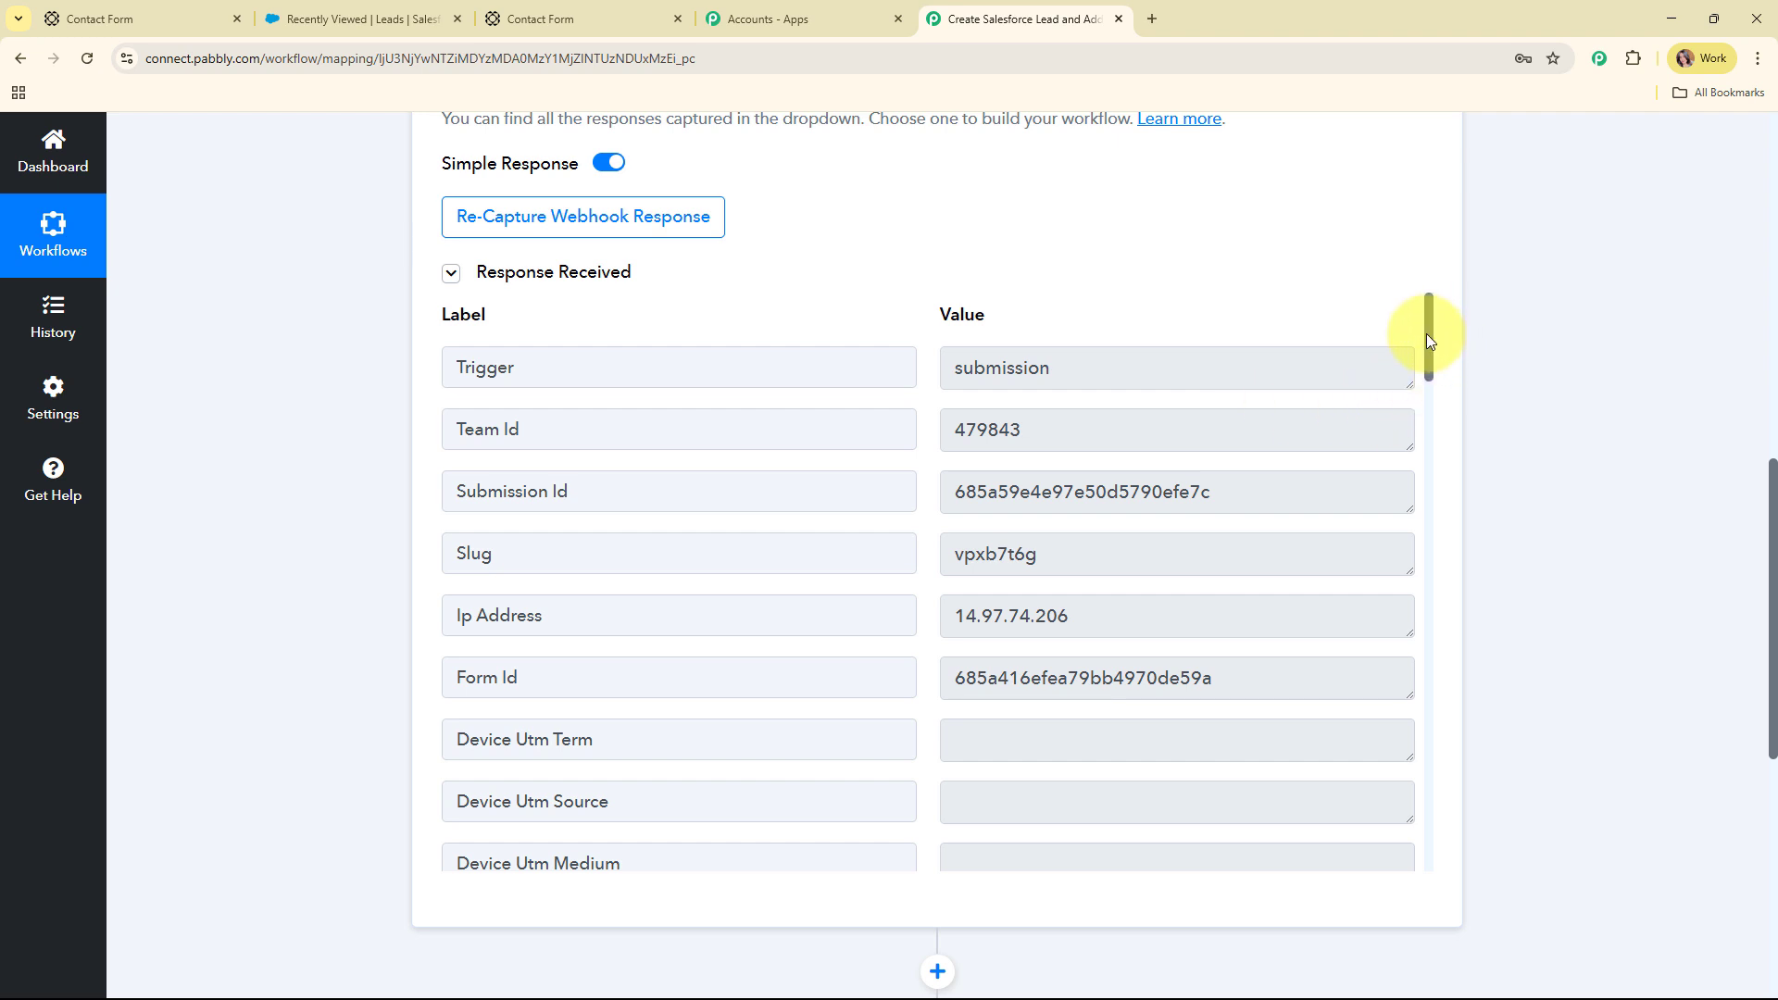
pyautogui.moveTo(1426, 334); pyautogui.dragTo(1457, 509)
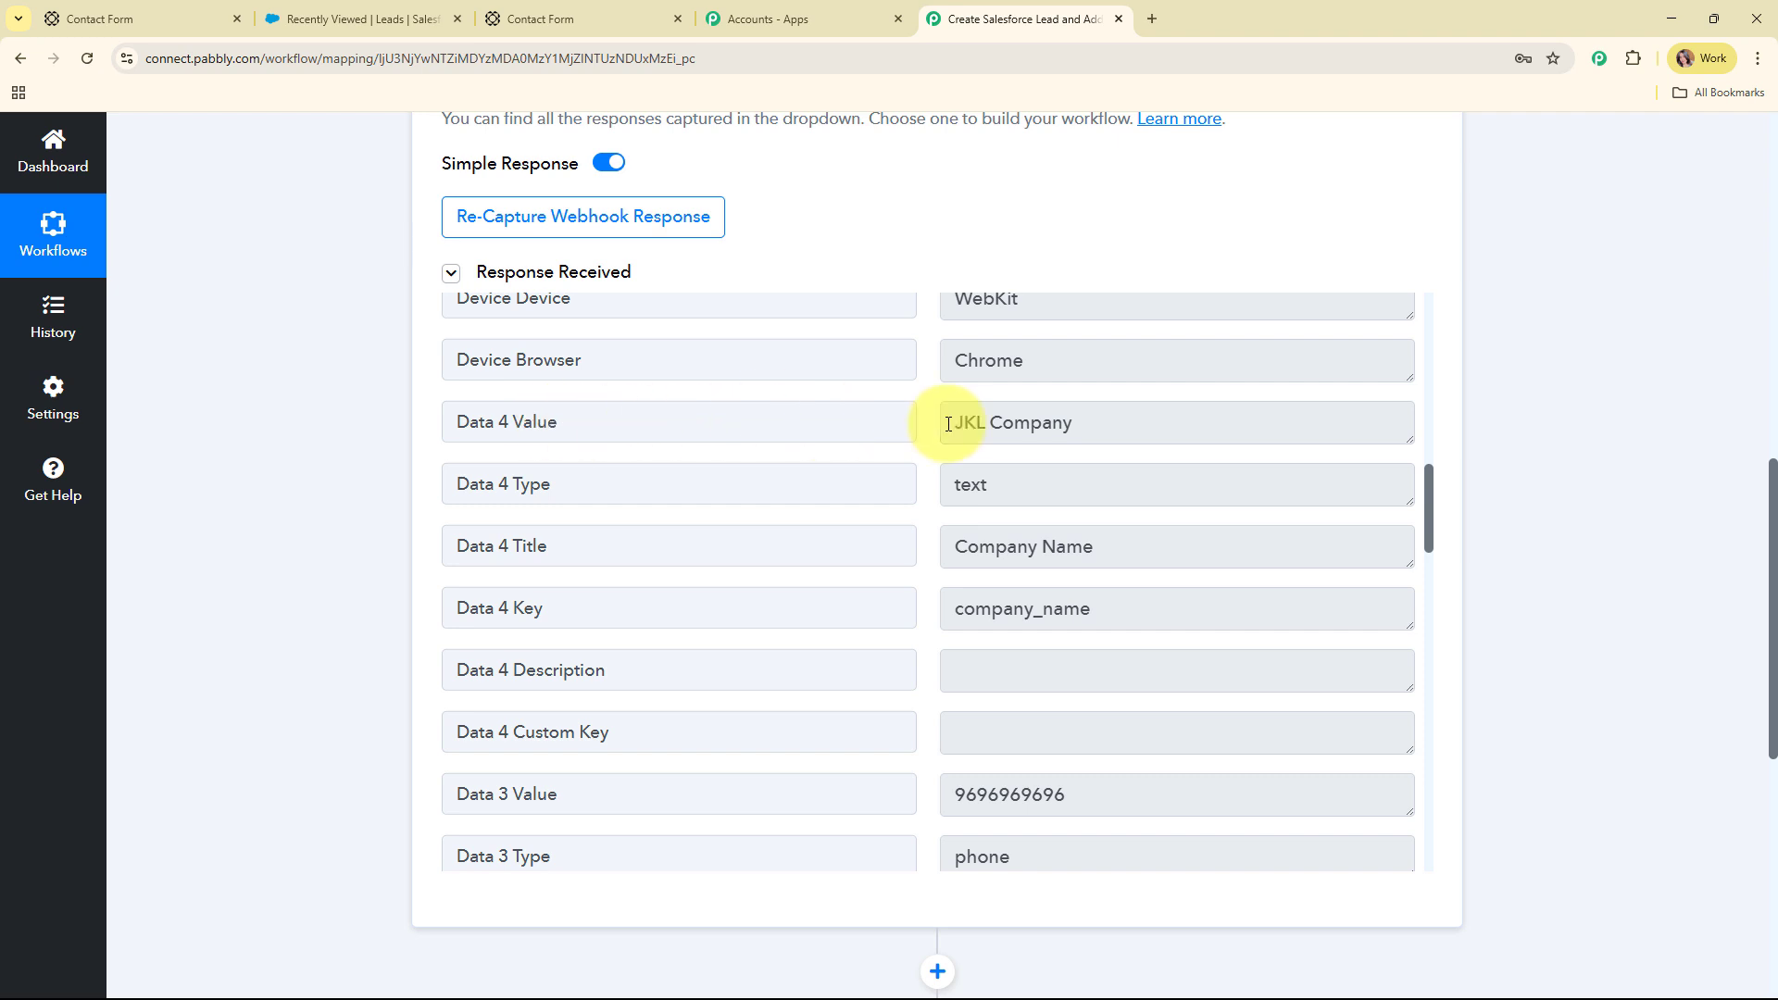
pyautogui.click(1128, 425)
pyautogui.hotkey('ctrl', 'a')
pyautogui.scroll(-4, 1342, 484)
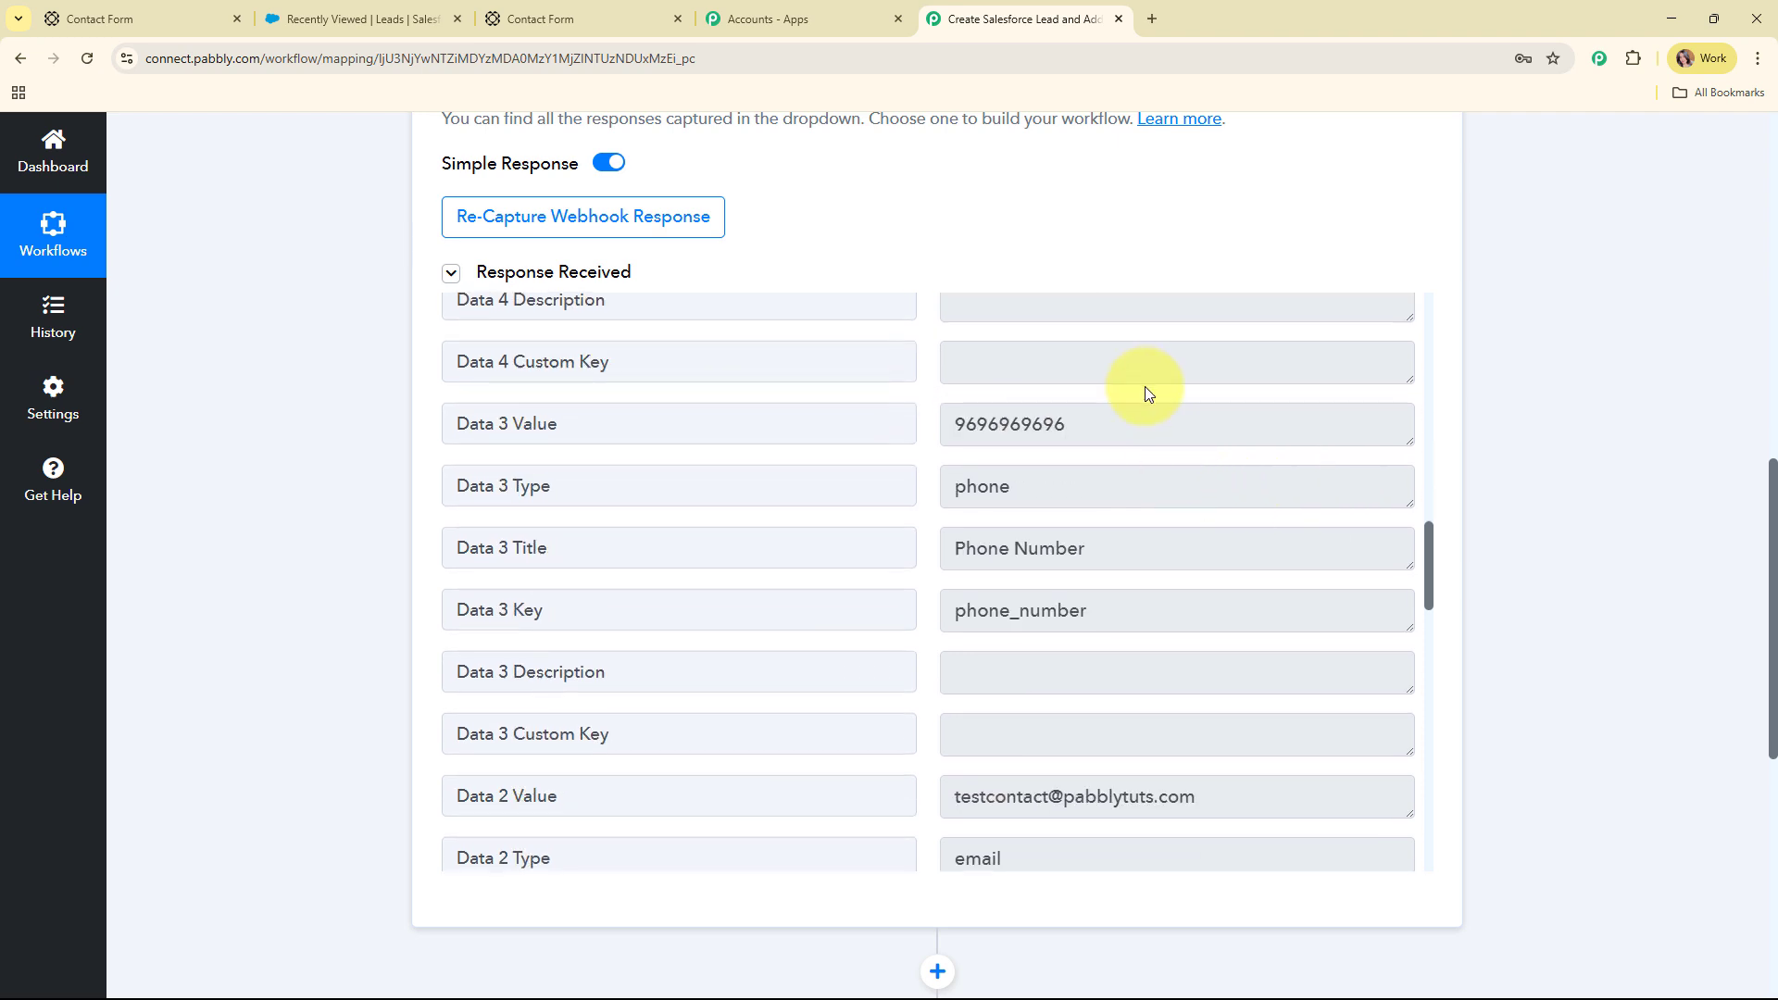
pyautogui.click(1148, 430)
pyautogui.hotkey('ctrl', 'a')
pyautogui.scroll(-3, 1191, 441)
pyautogui.click(1180, 505)
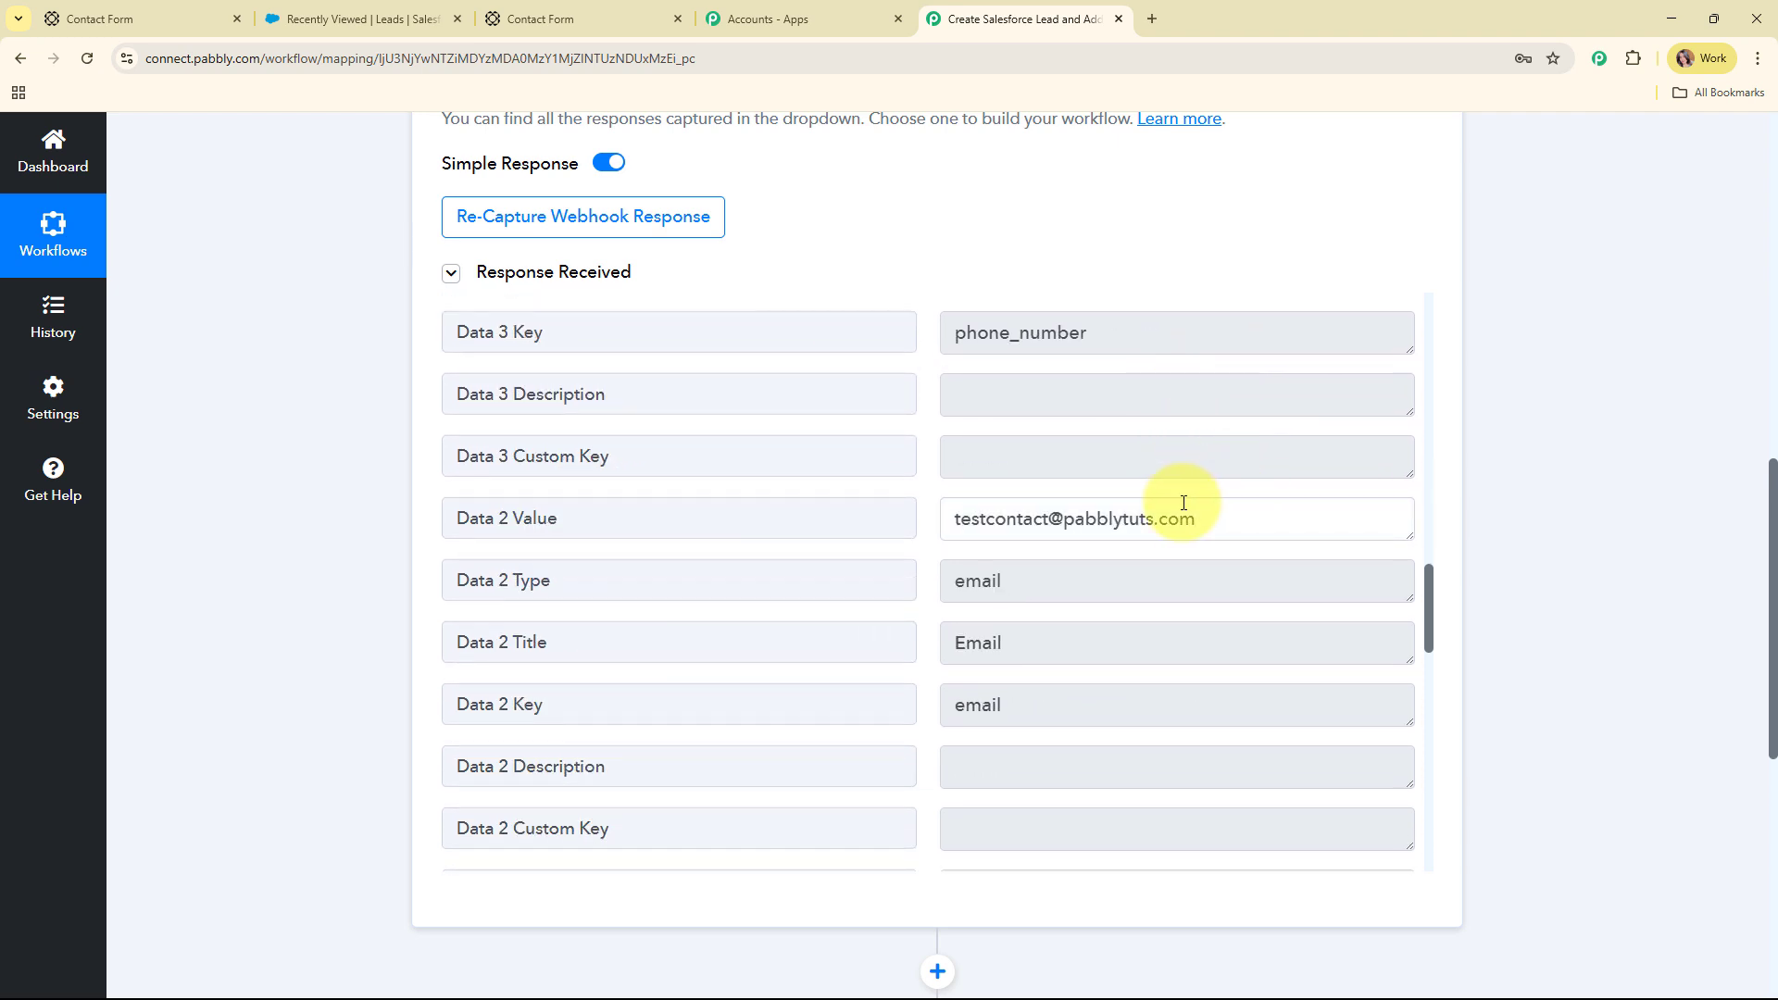
pyautogui.hotkey('ctrl', 'a')
pyautogui.scroll(-6, 1127, 444)
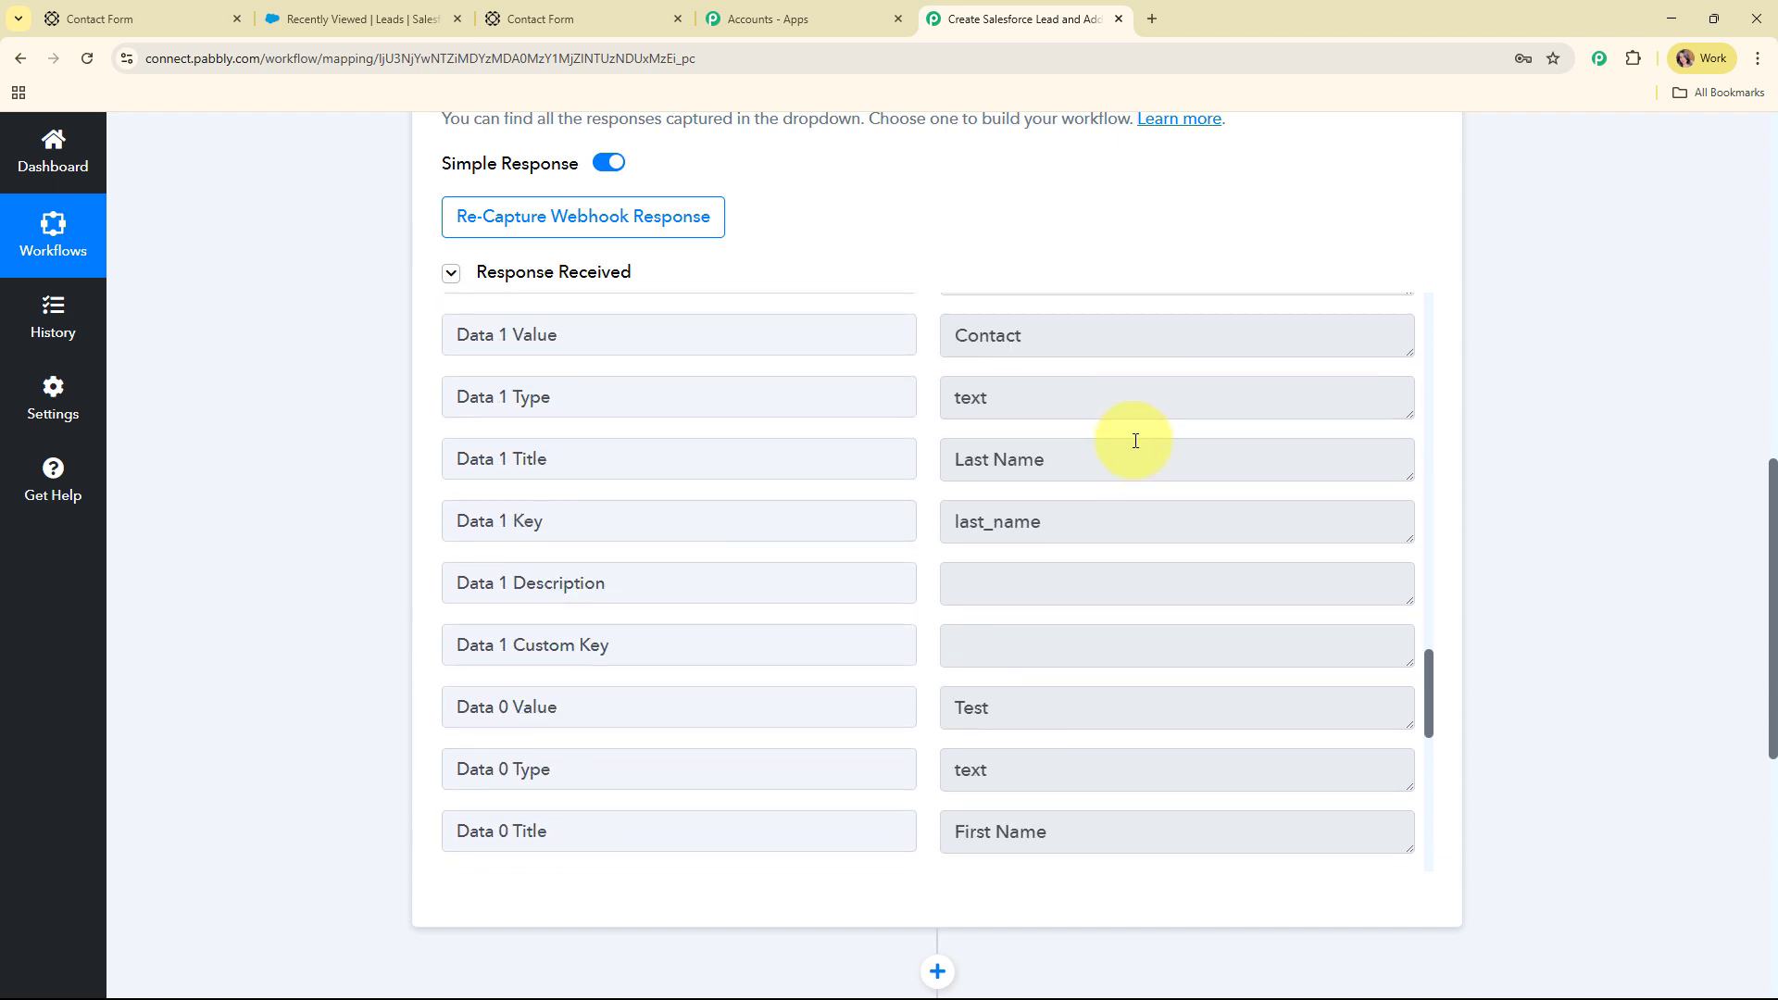
# Confirm the captured last and first name values, then collapse the Paperform trigger step
pyautogui.click(1028, 345)
pyautogui.hotkey('ctrl', 'a')
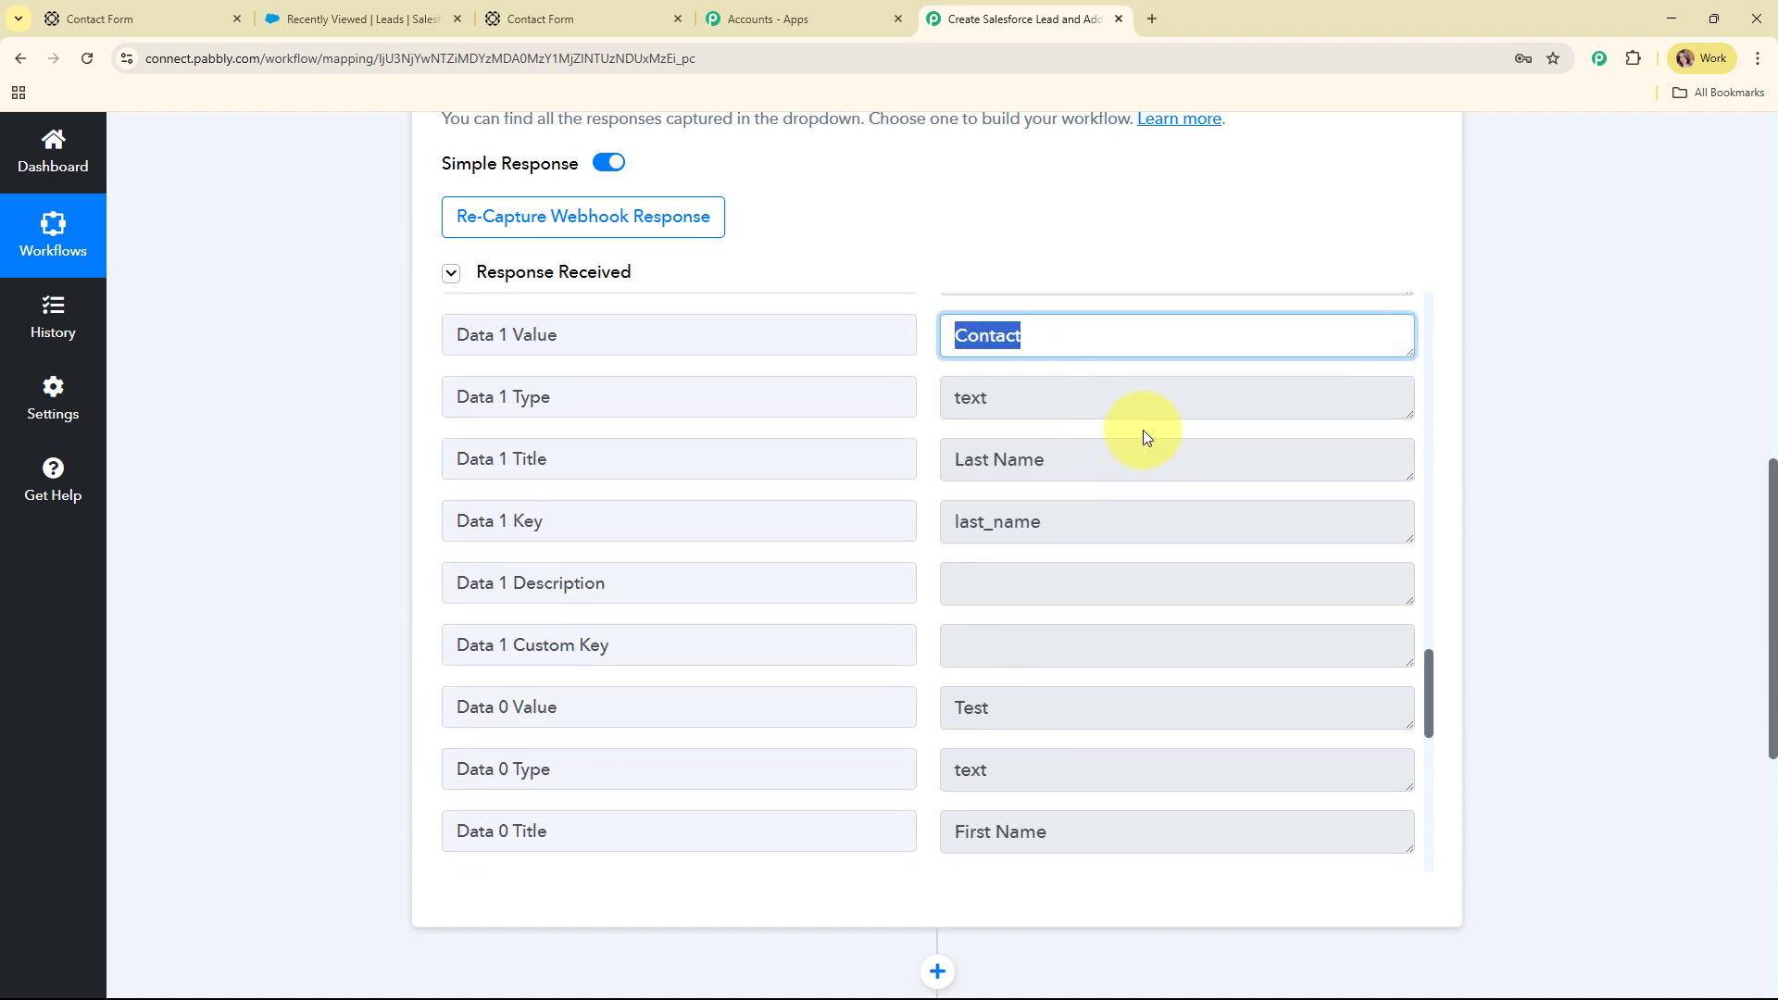
pyautogui.scroll(-3, 1181, 532)
pyautogui.click(1000, 434)
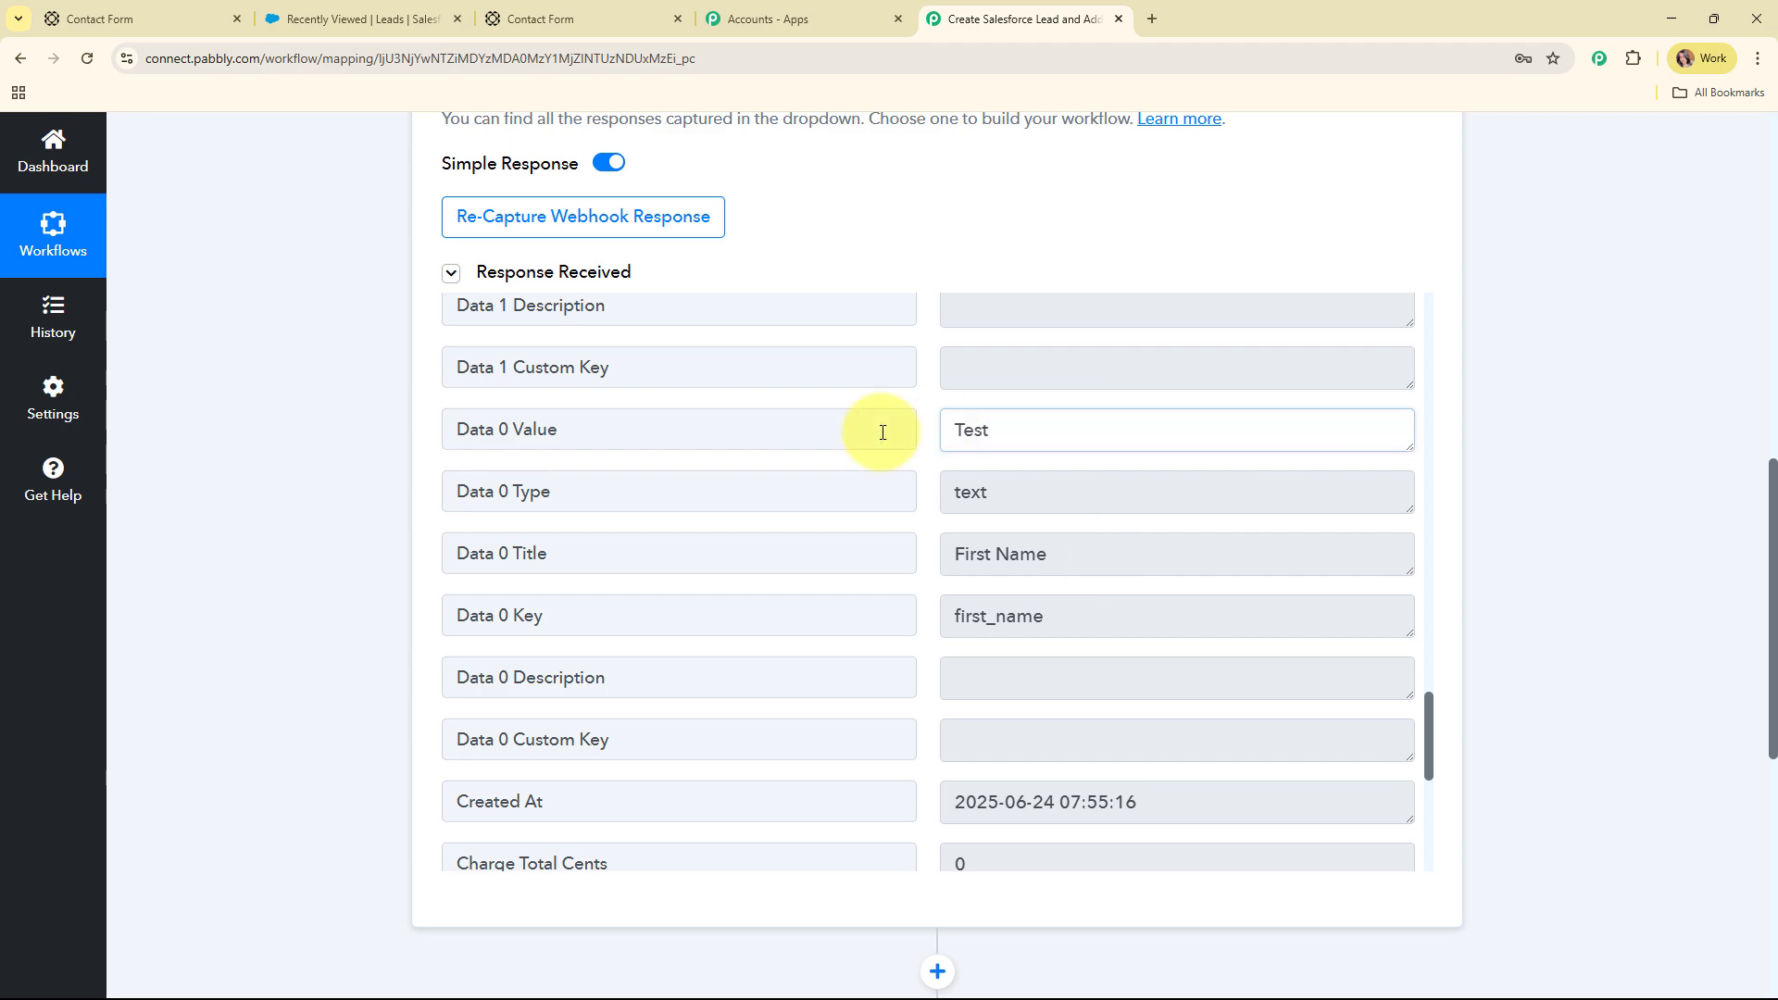
pyautogui.hotkey('ctrl', 'a')
pyautogui.scroll(10, 1675, 510)
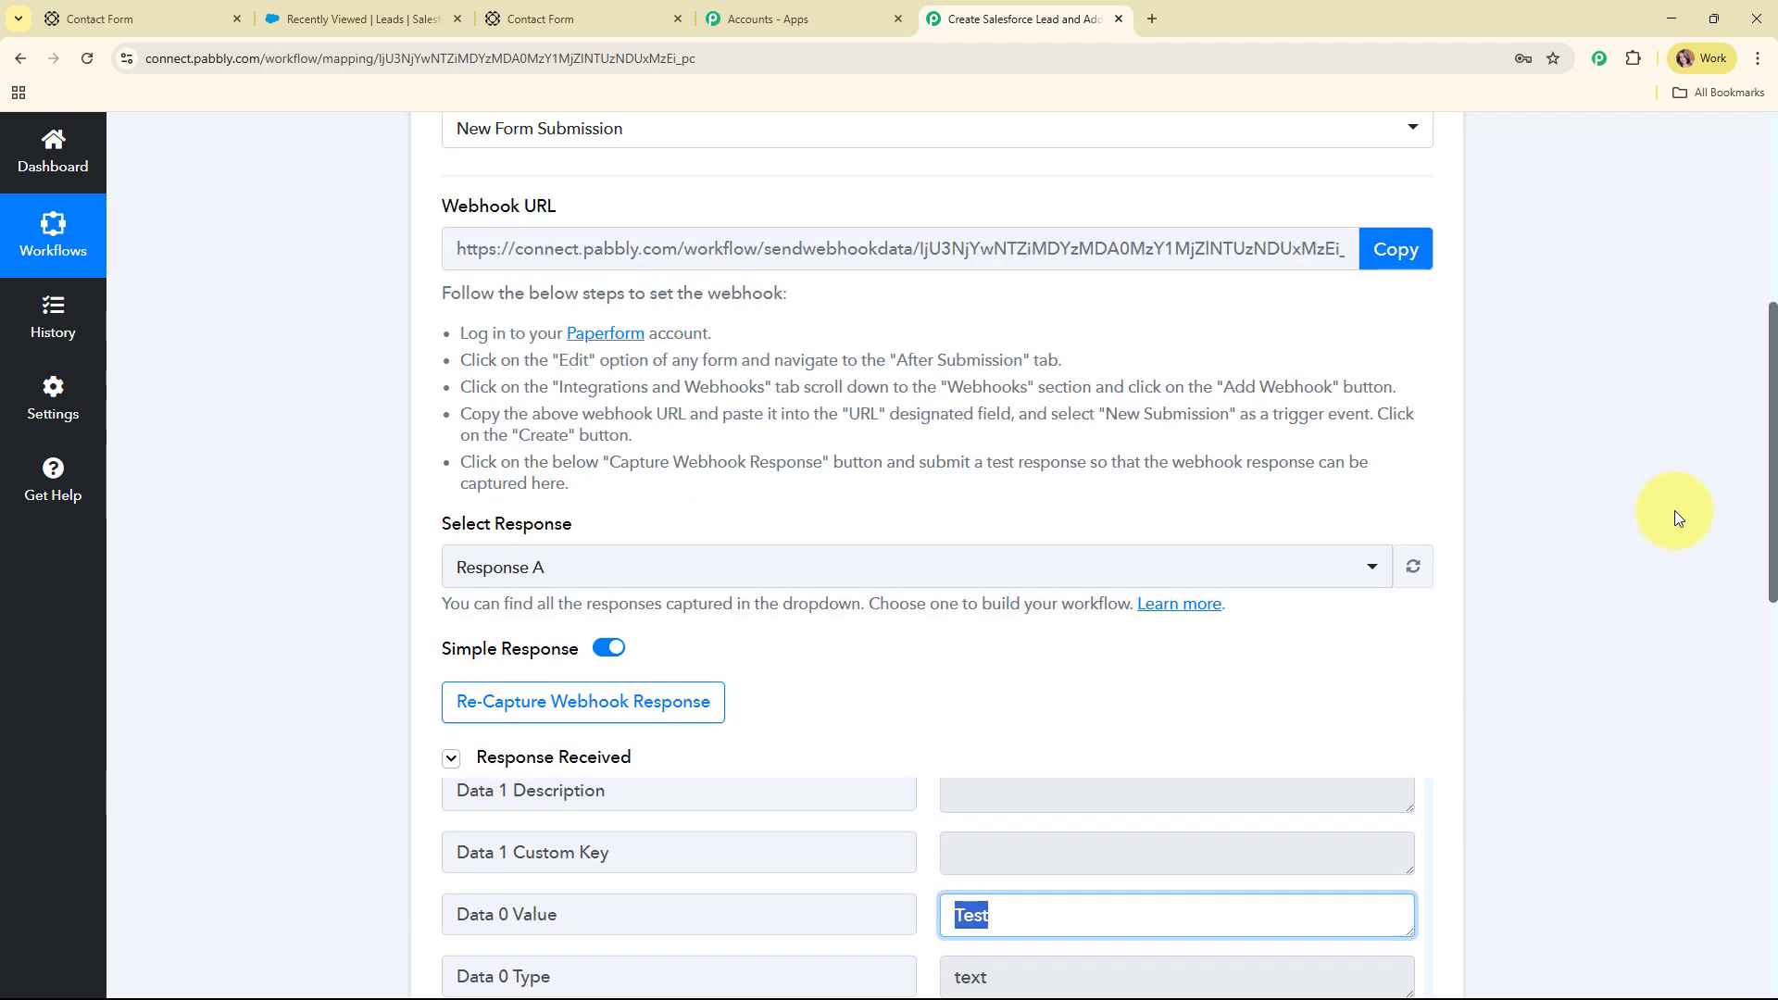
pyautogui.click(905, 360)
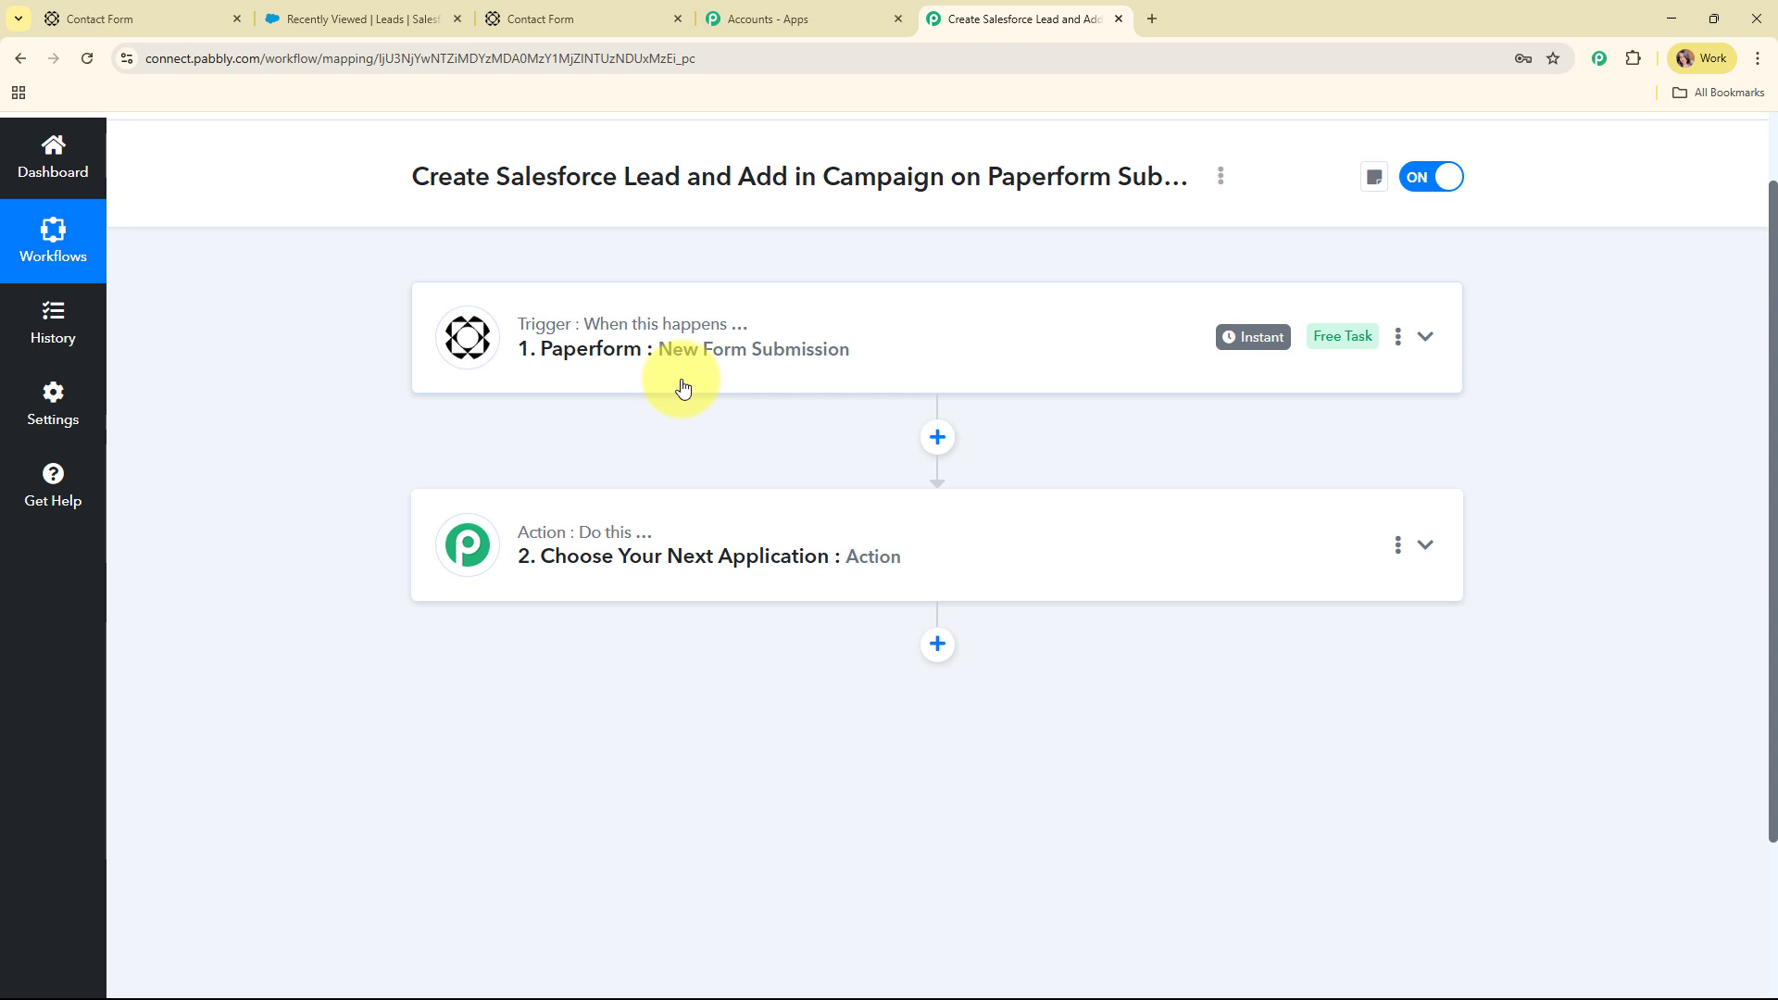
# Search 'sales' to set the action app to Salesforce, with Create Lead as the event
pyautogui.click(809, 512)
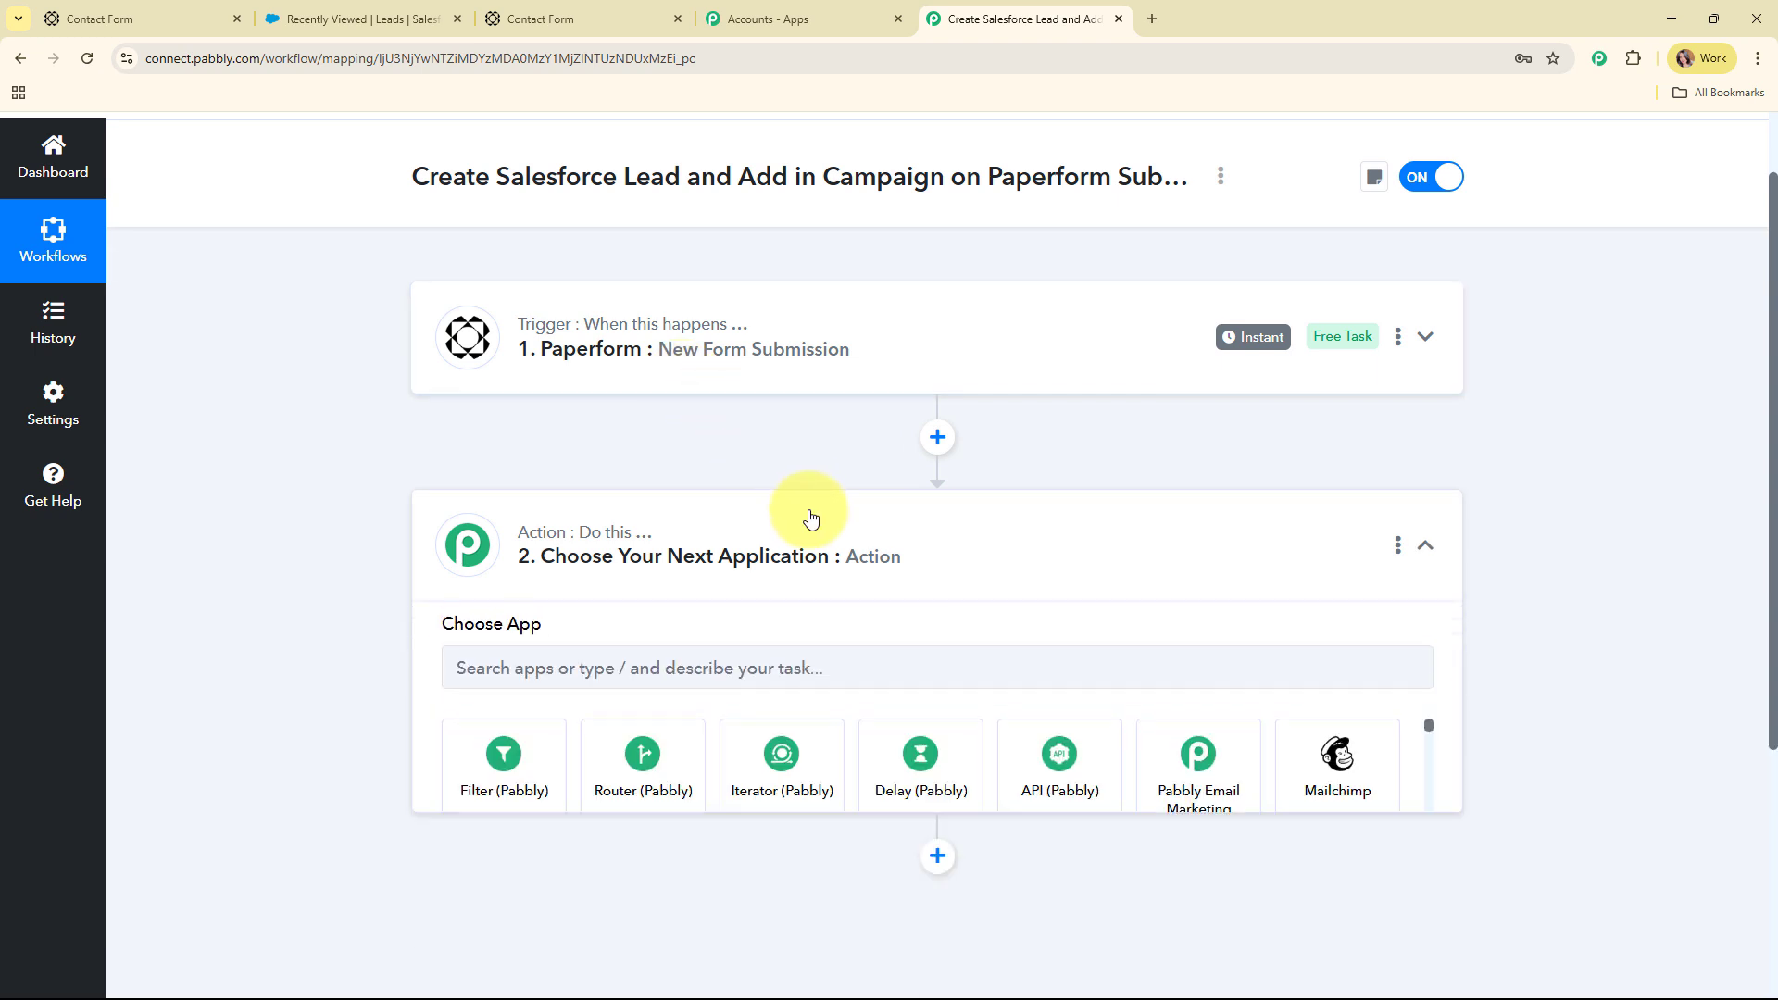
pyautogui.click(809, 515)
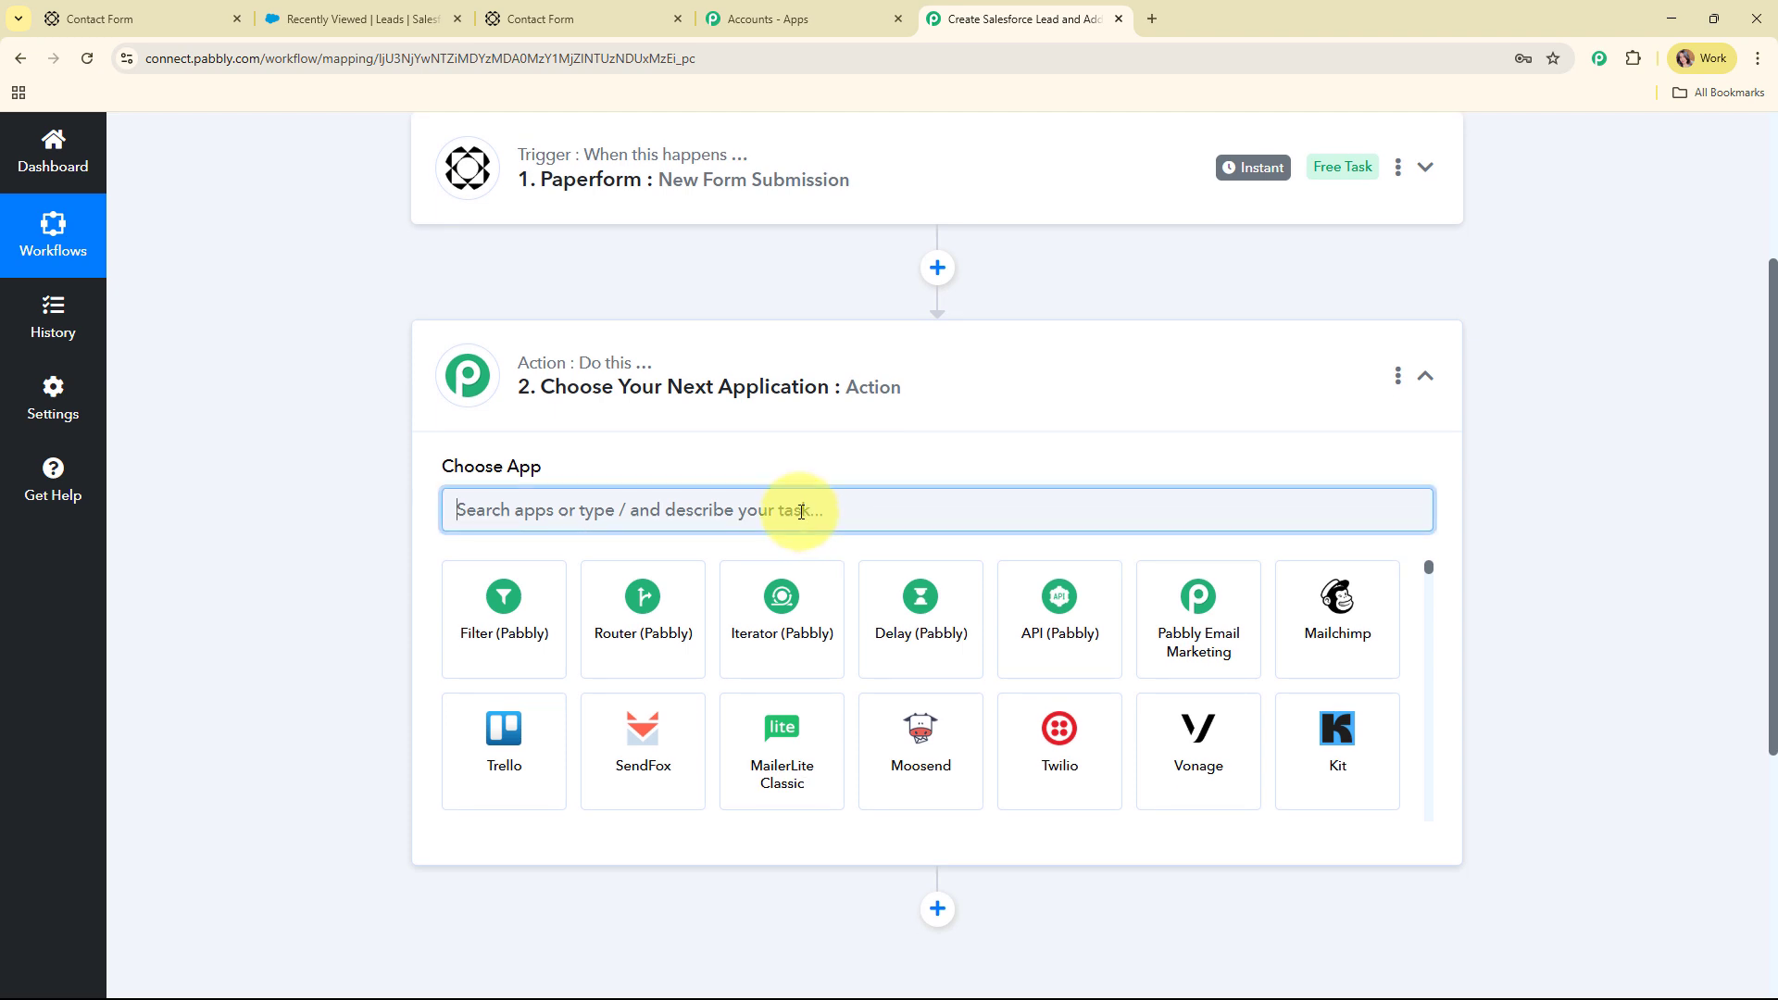
pyautogui.write('sa')
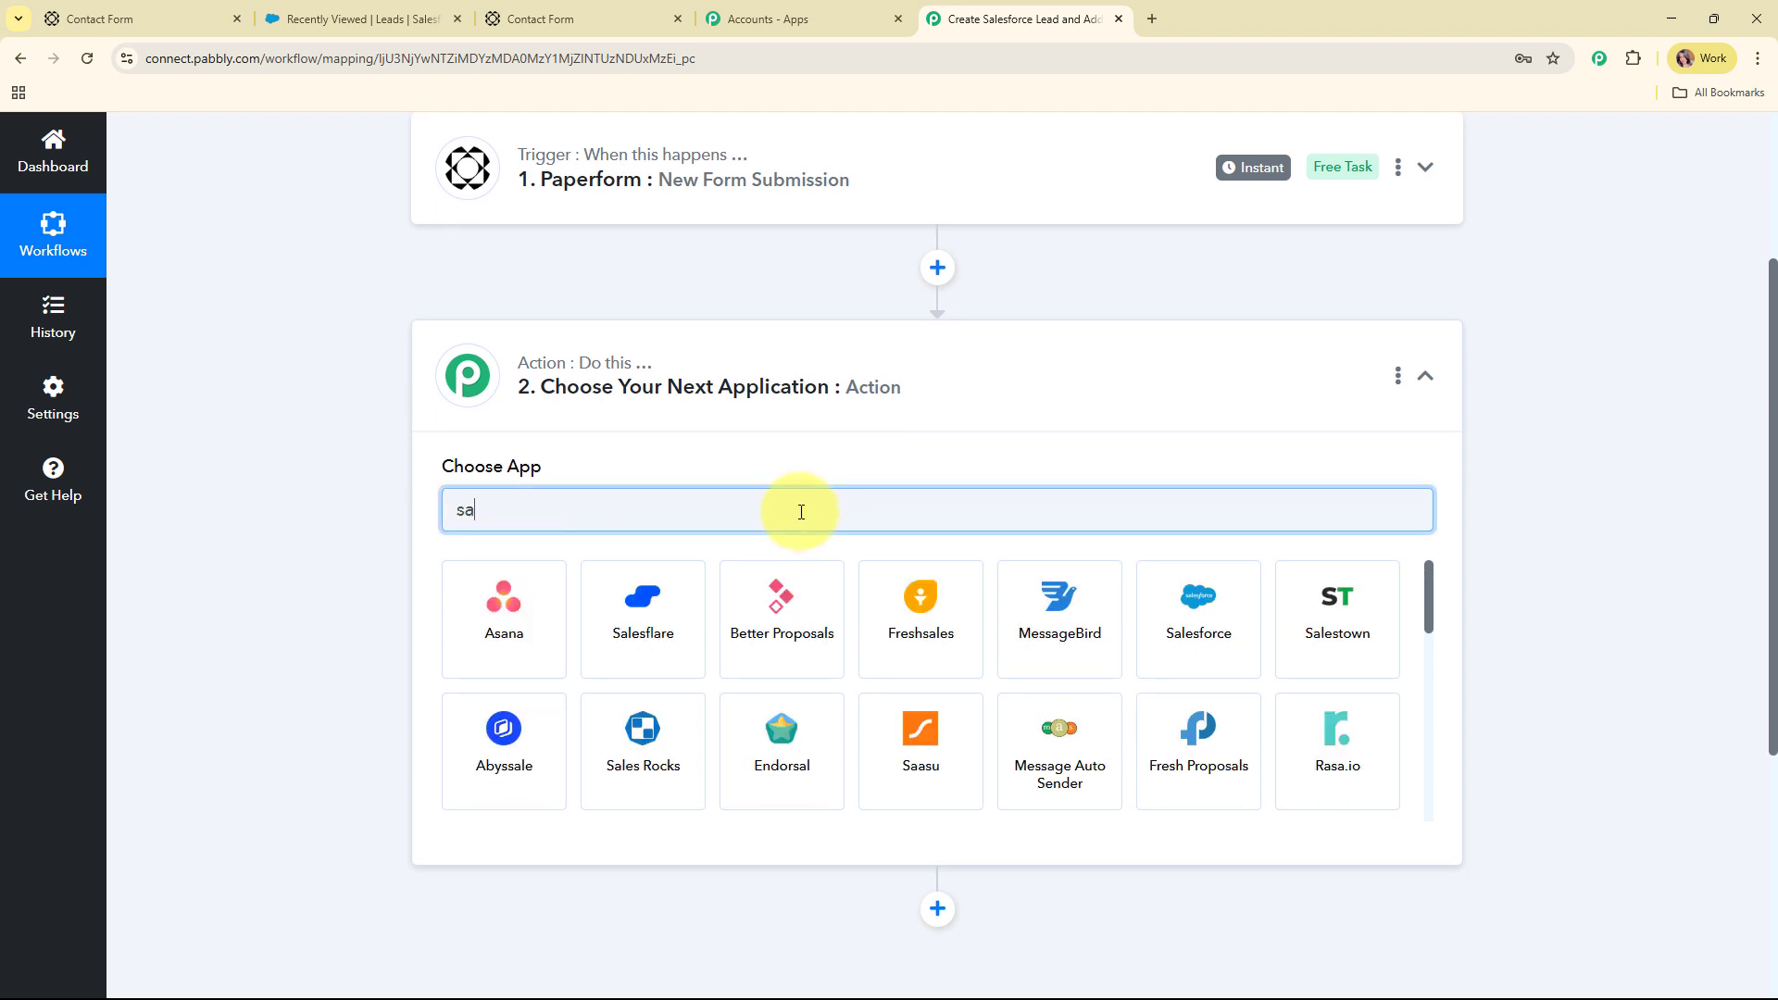
pyautogui.write('les')
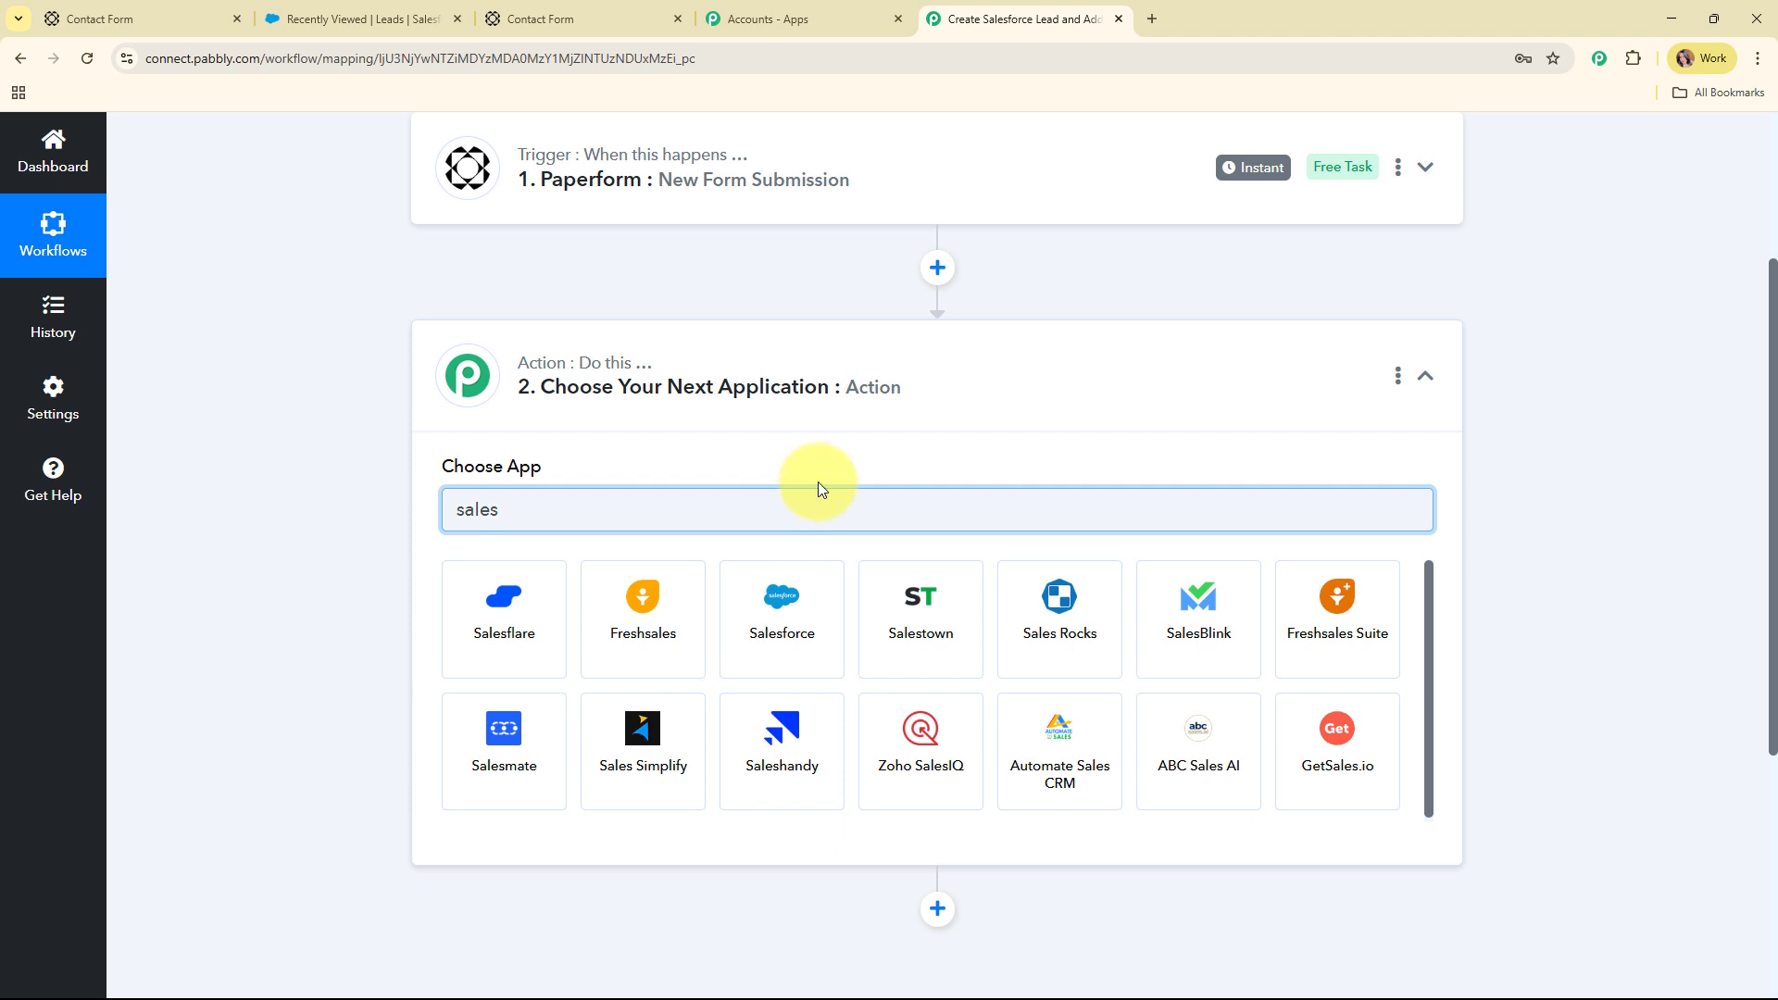
pyautogui.click(782, 611)
pyautogui.click(608, 603)
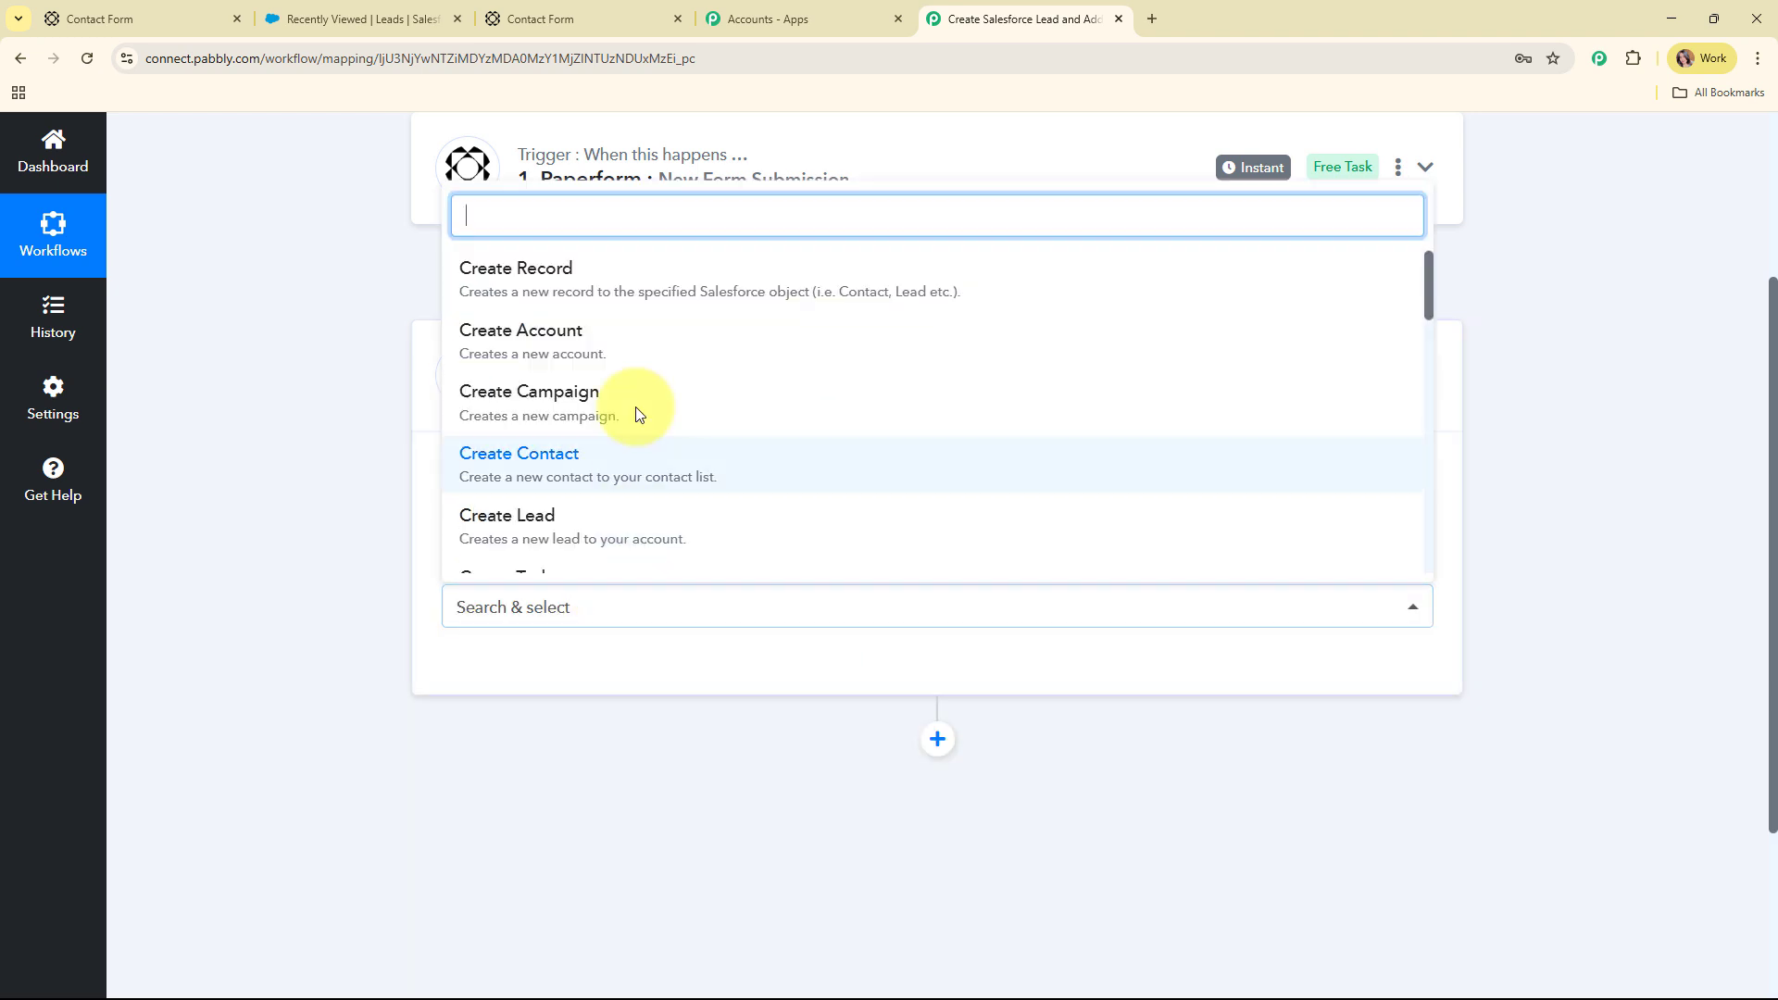
pyautogui.click(634, 525)
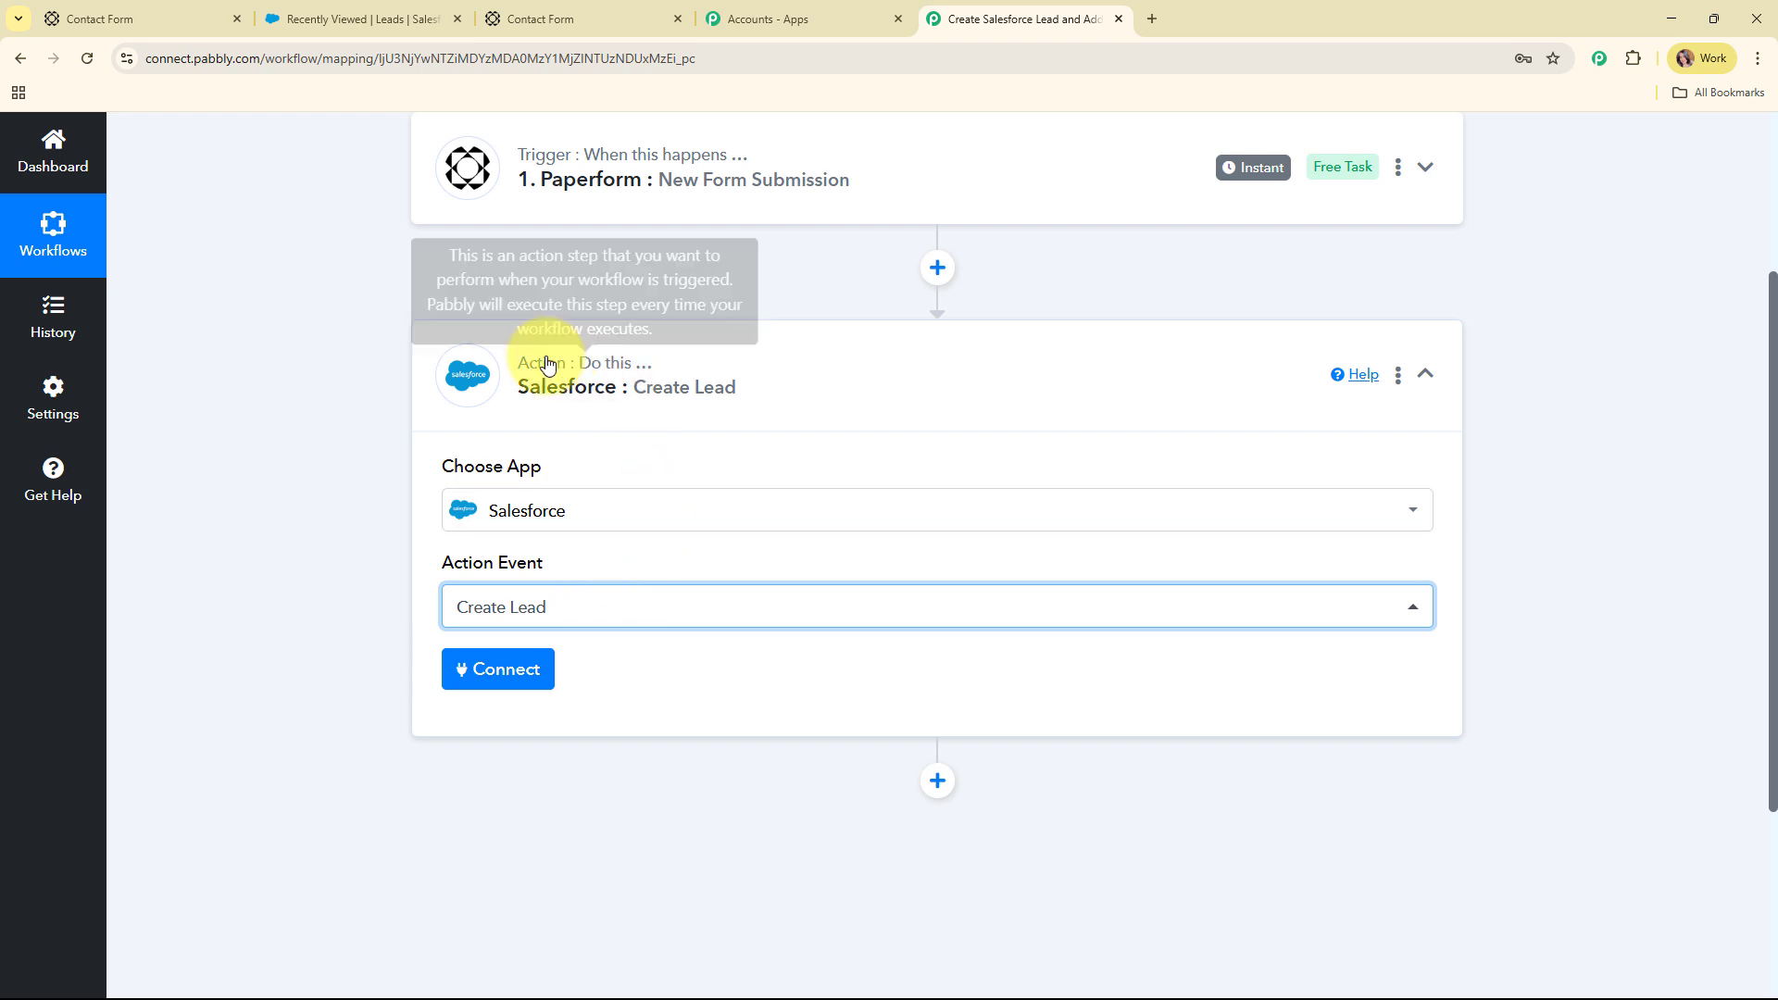
# Add a new Salesforce connection and allow Pabbly Connect access in the Salesforce popup
pyautogui.click(510, 677)
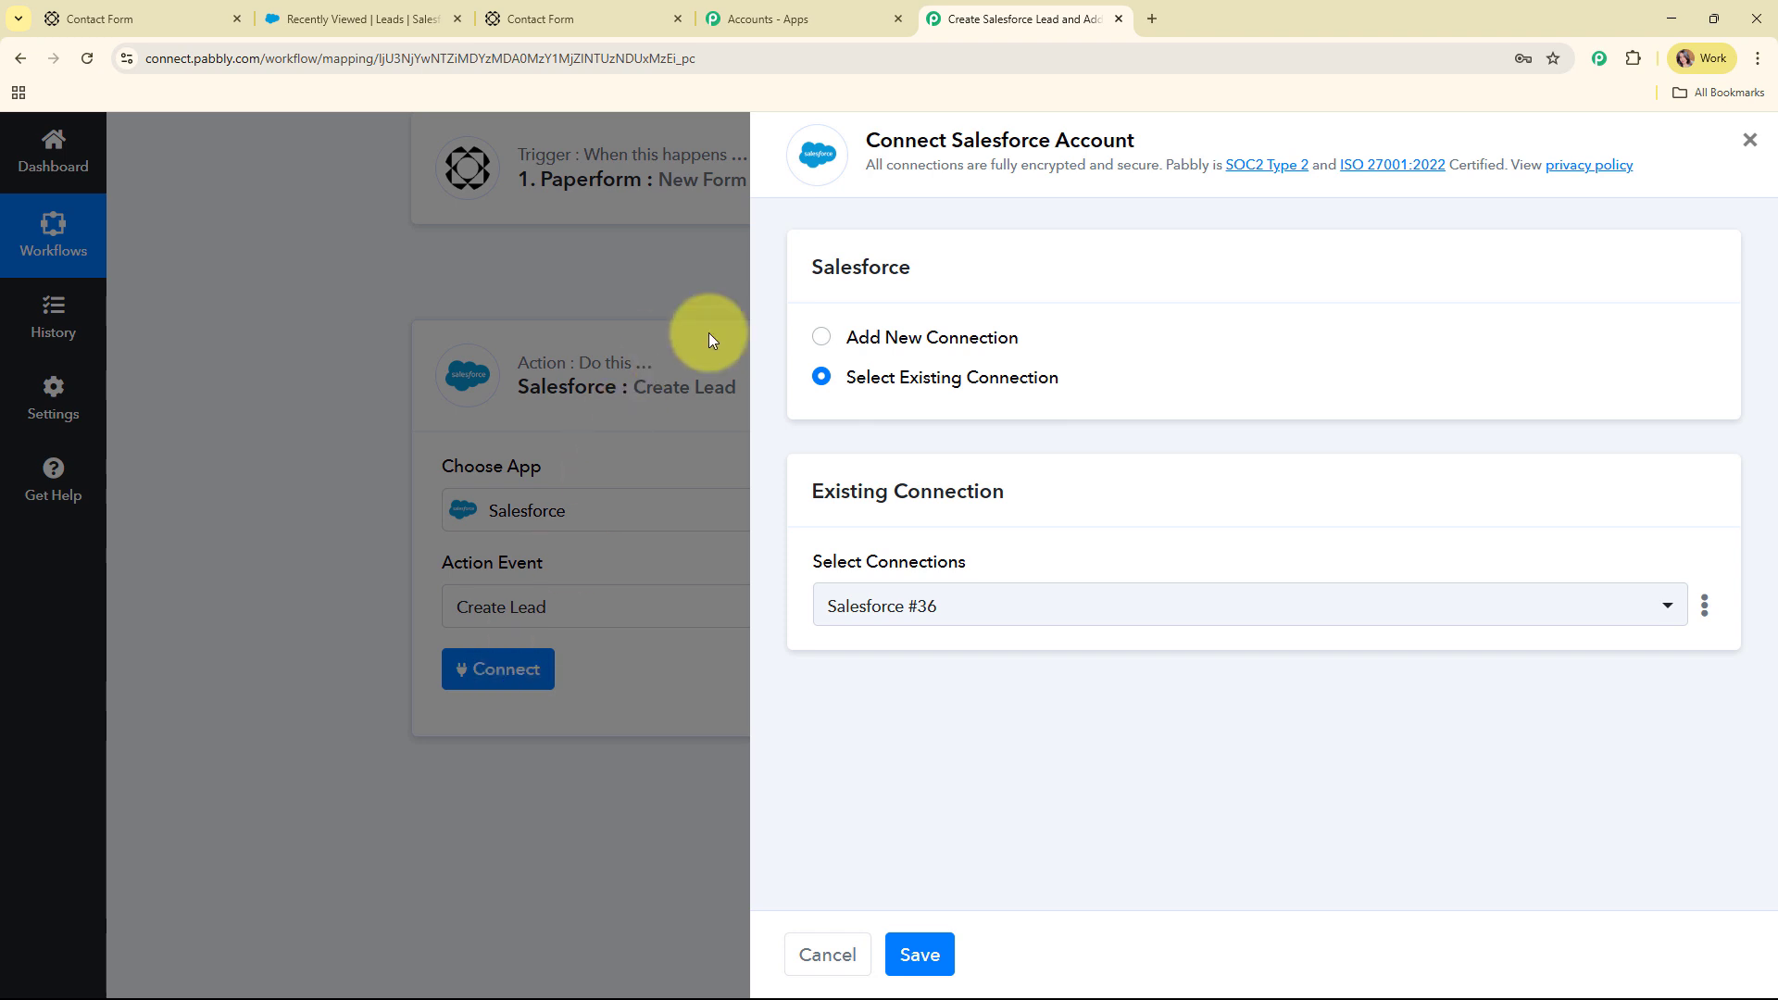
pyautogui.click(822, 339)
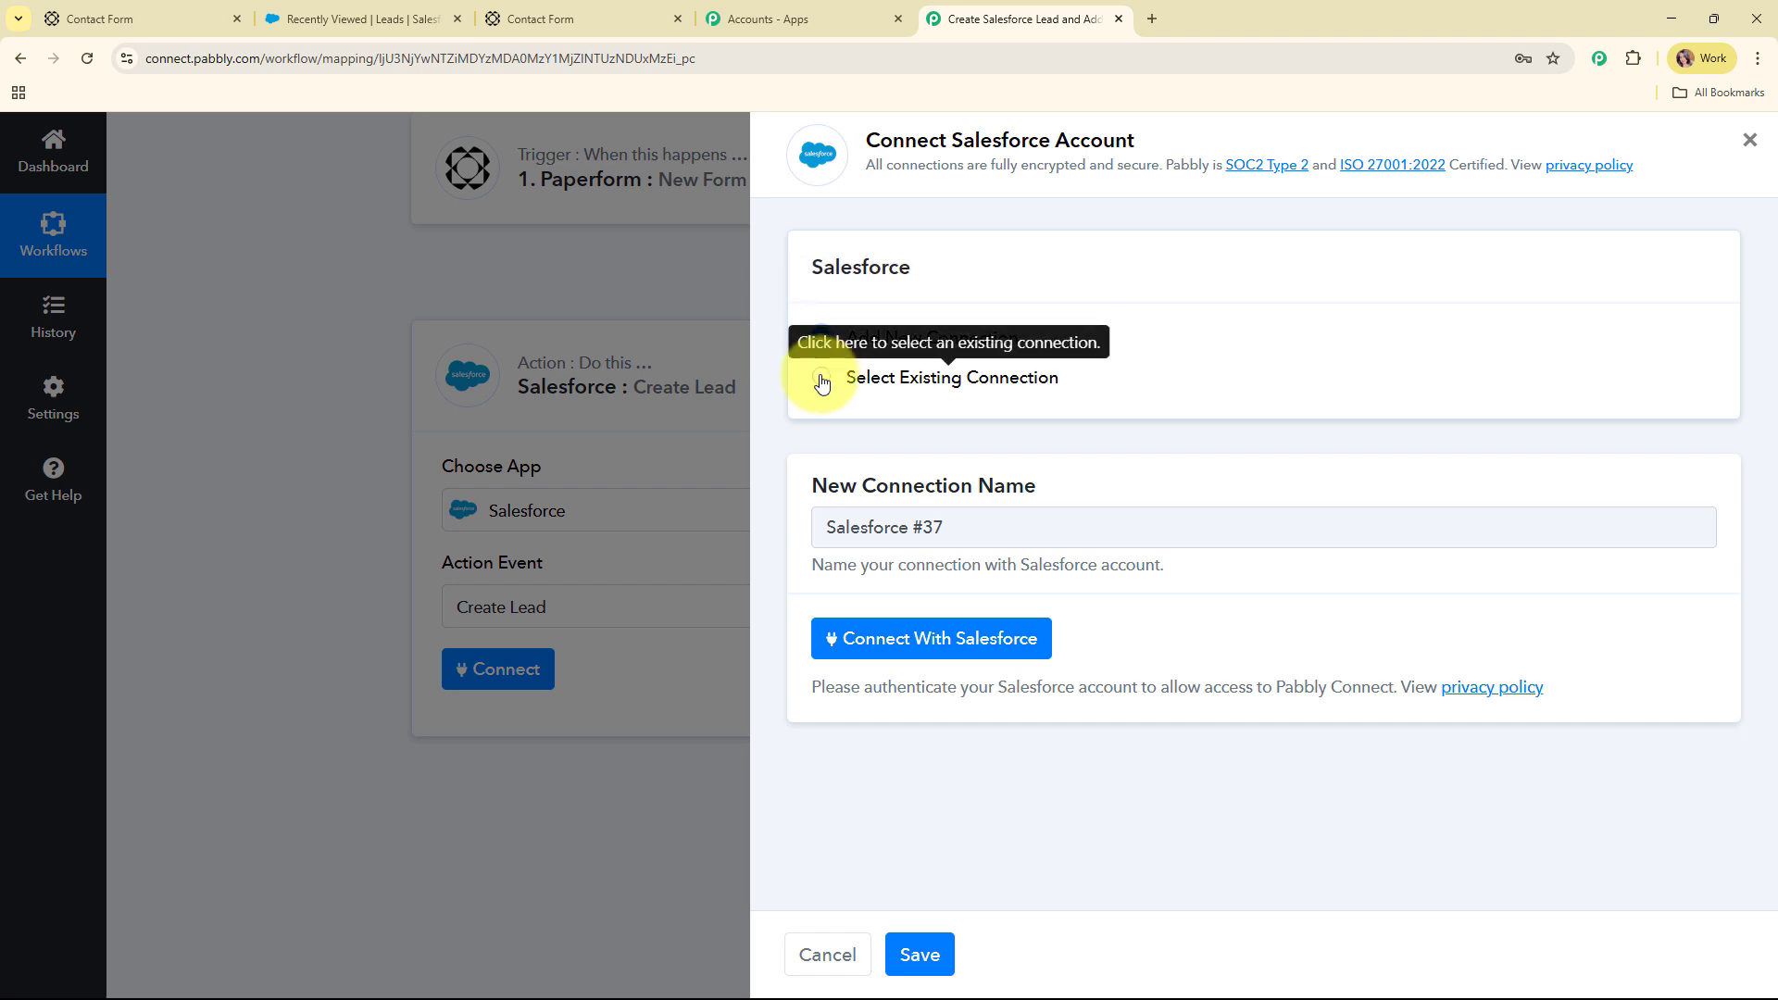
pyautogui.click(937, 648)
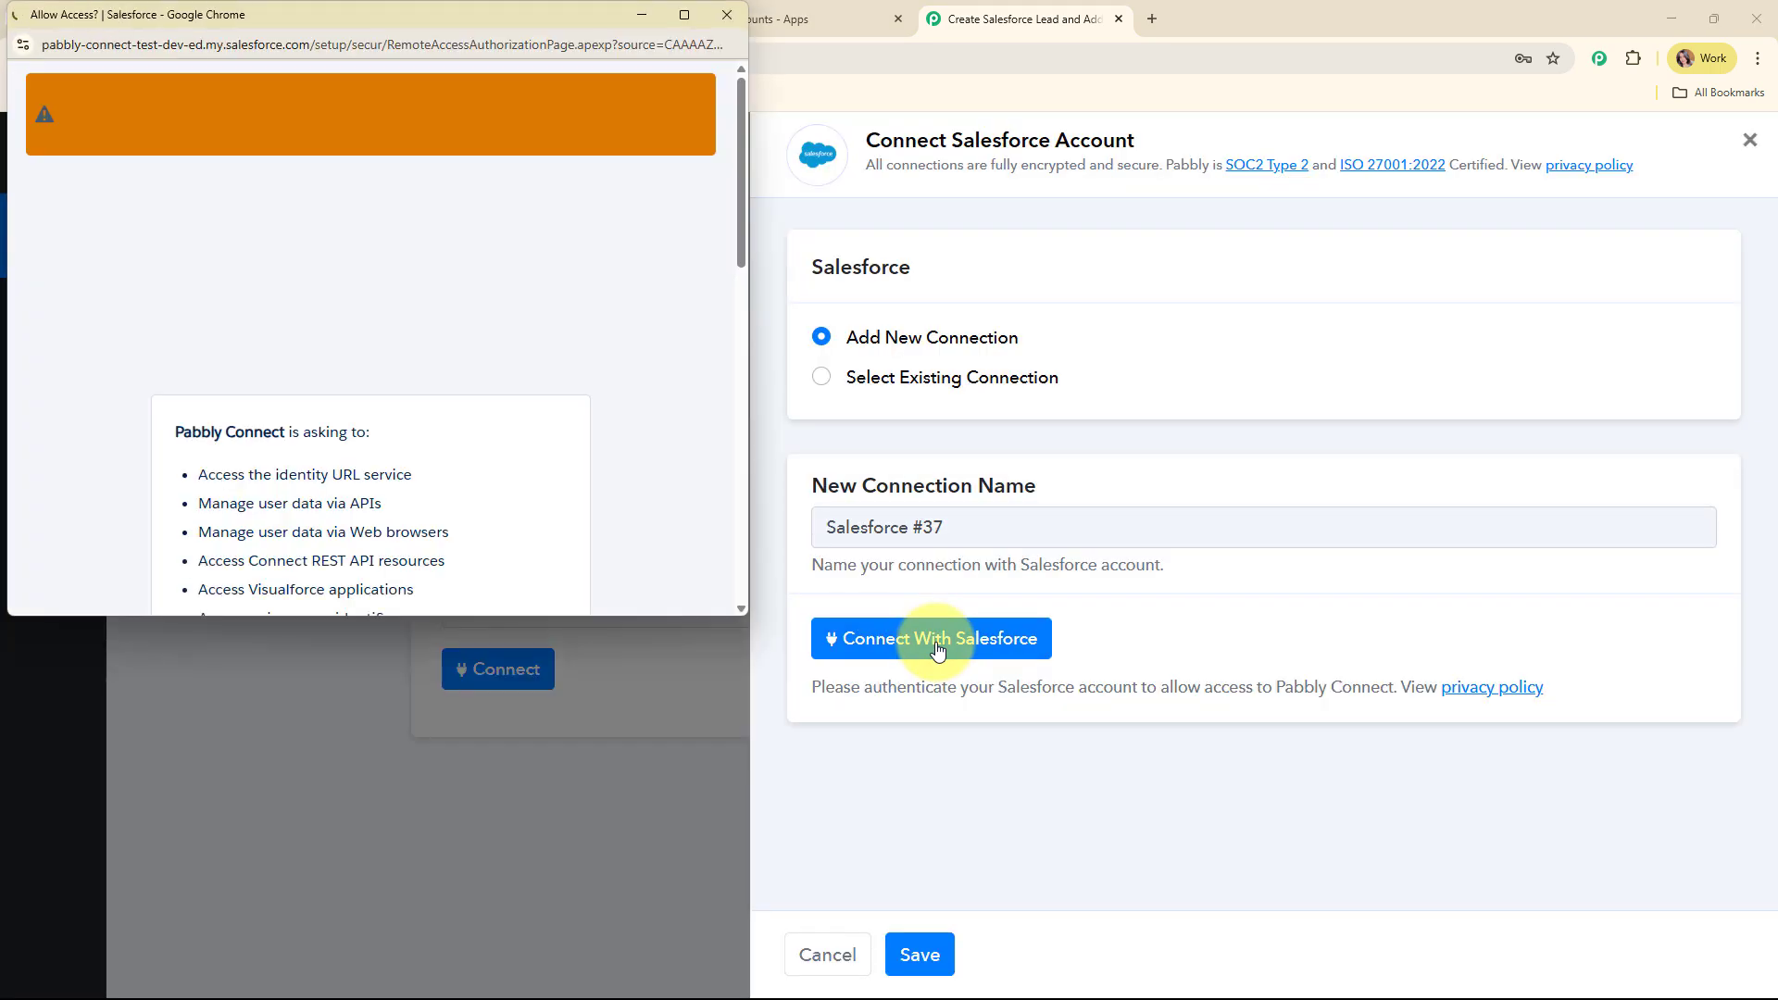
pyautogui.scroll(-15, 504, 348)
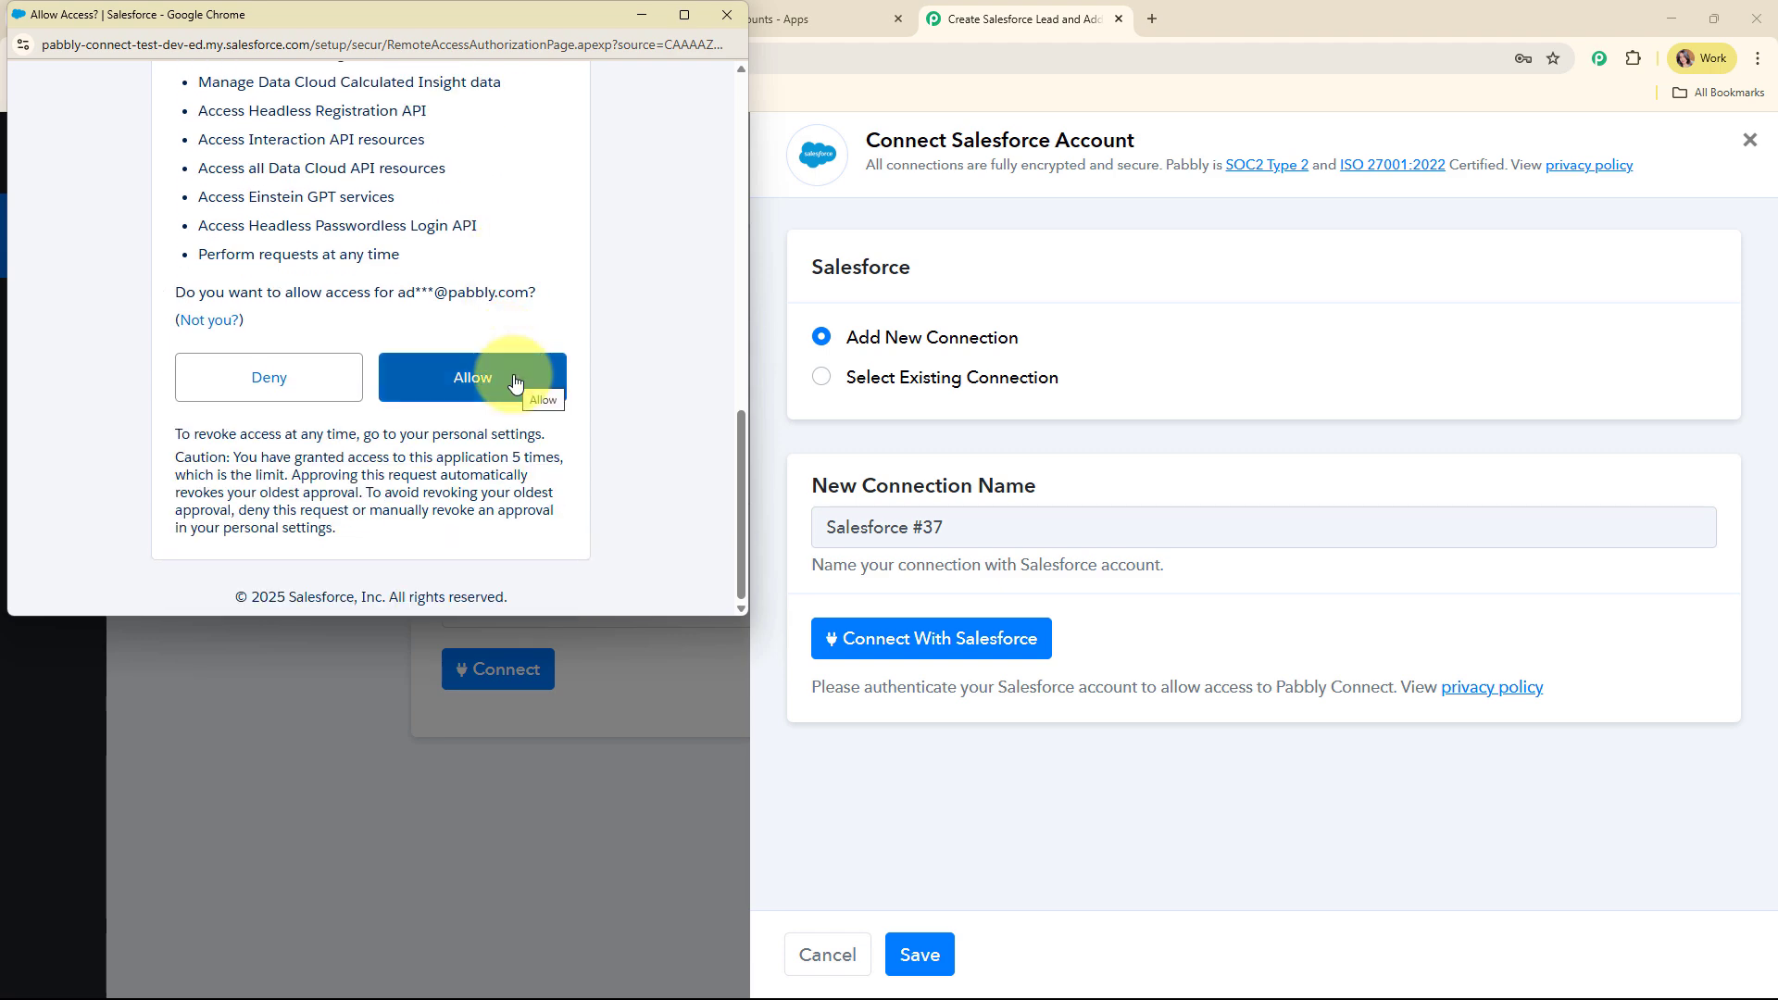
pyautogui.click(515, 384)
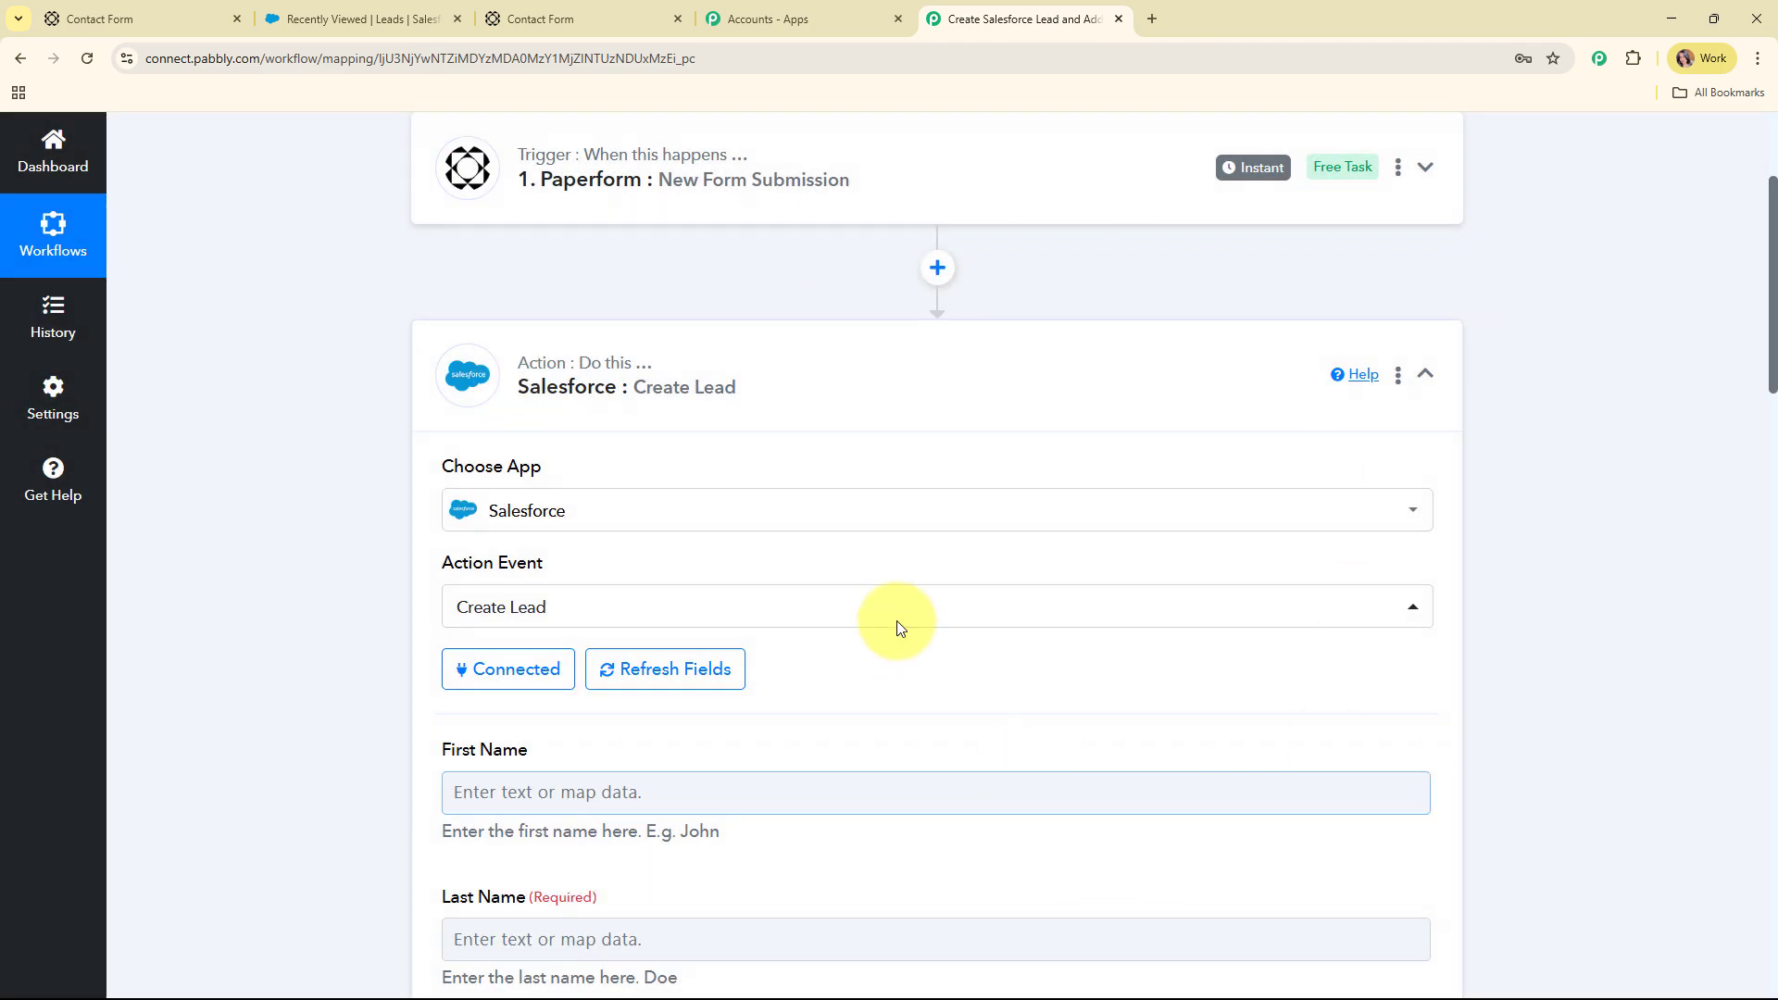
# Review the Create Lead fields, including optional First Name and required Last Name and Company Name, then open First Name's data list
pyautogui.scroll(-5, 961, 470)
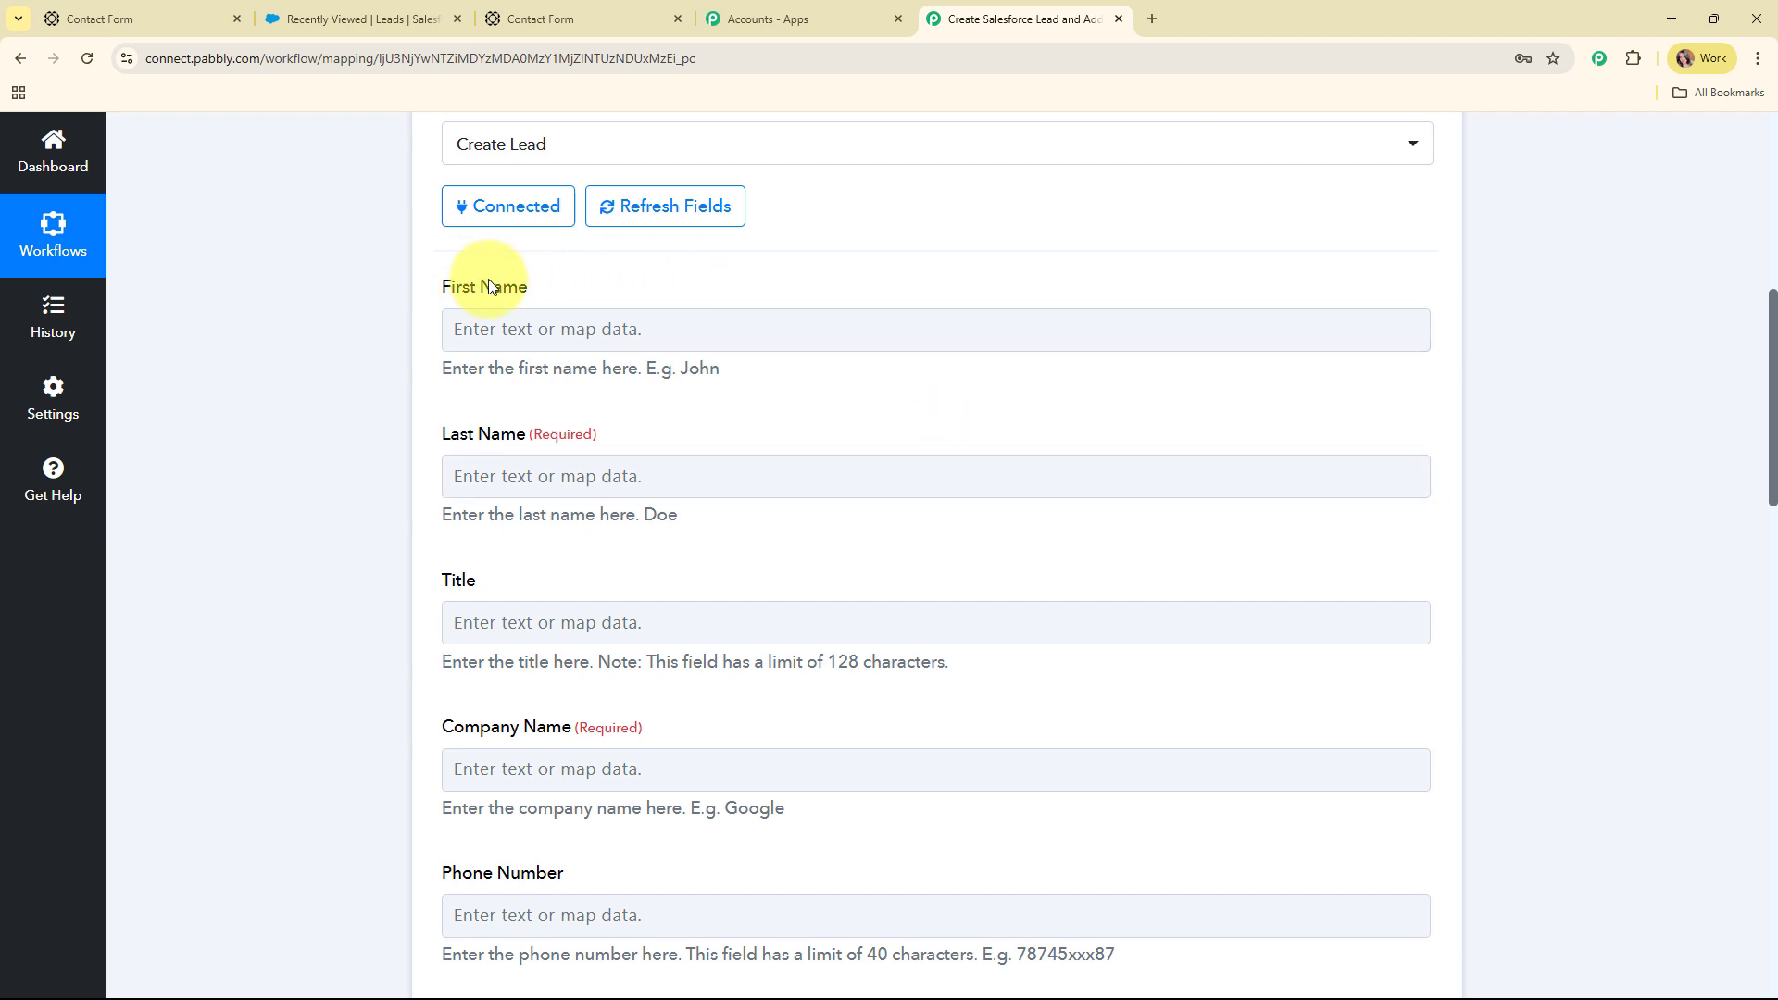
pyautogui.moveTo(444, 286); pyautogui.dragTo(602, 278)
pyautogui.moveTo(443, 433); pyautogui.dragTo(649, 432)
pyautogui.scroll(-3, 694, 444)
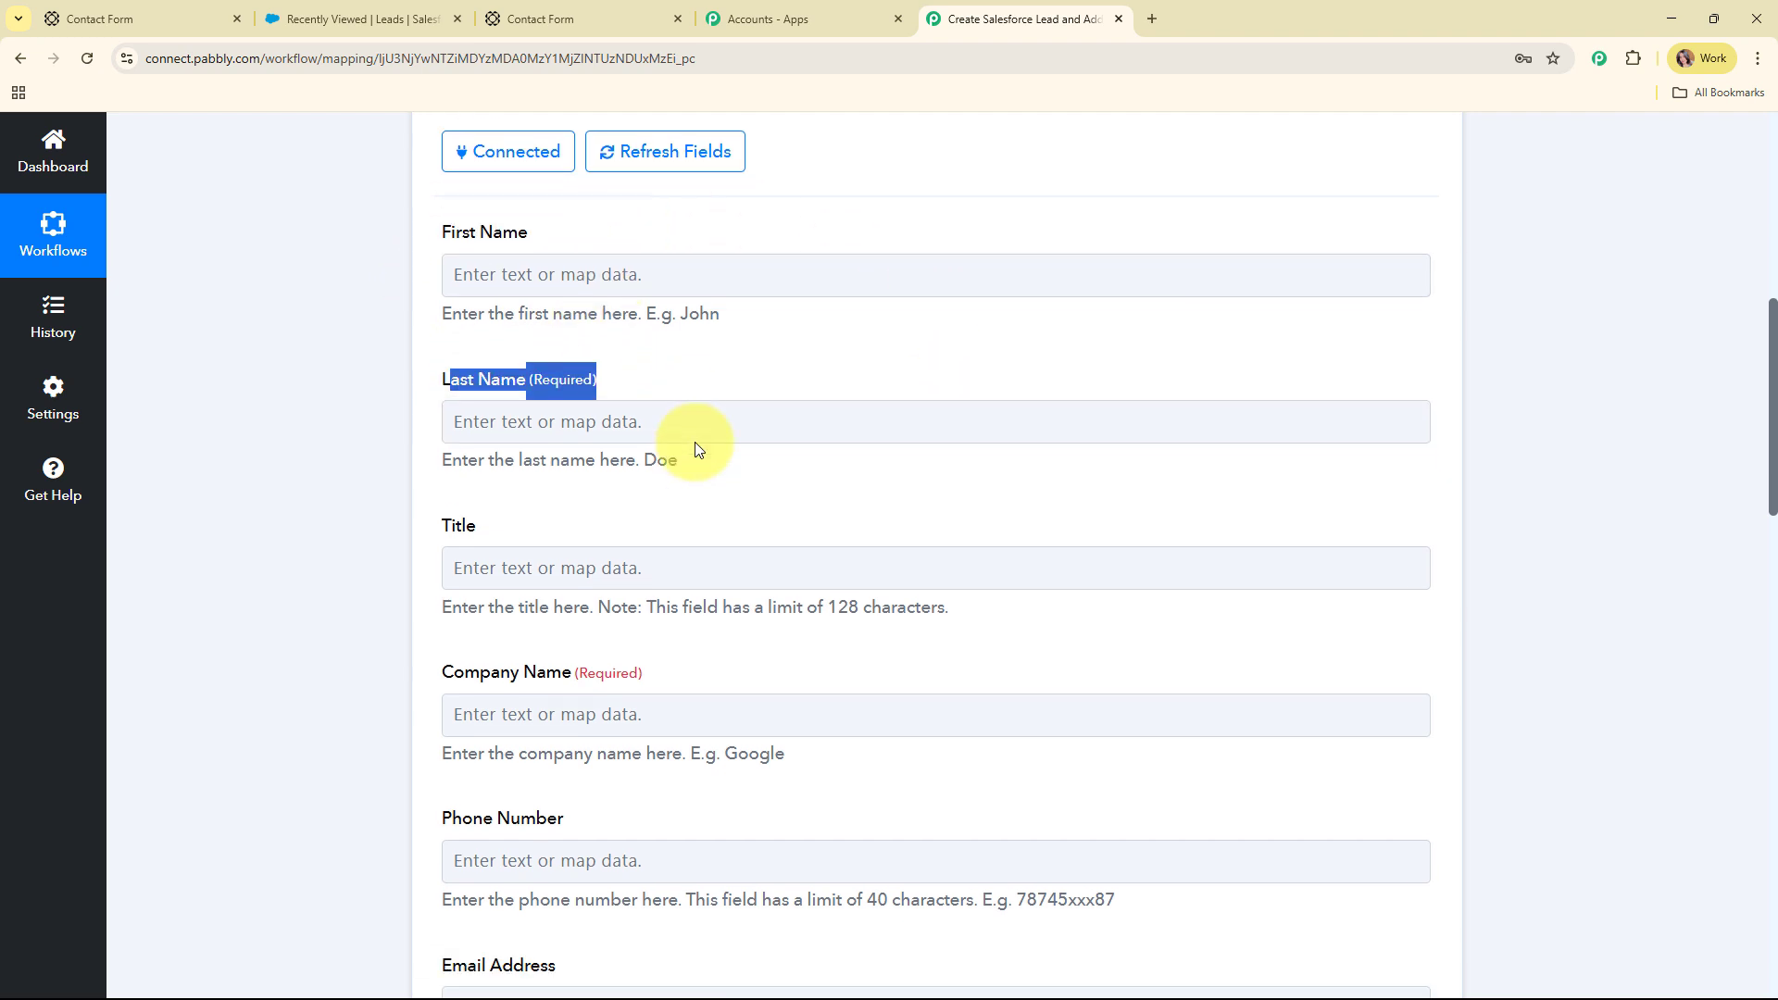
pyautogui.click(1191, 501)
pyautogui.scroll(-2, 1192, 502)
pyautogui.scroll(-5, 1192, 502)
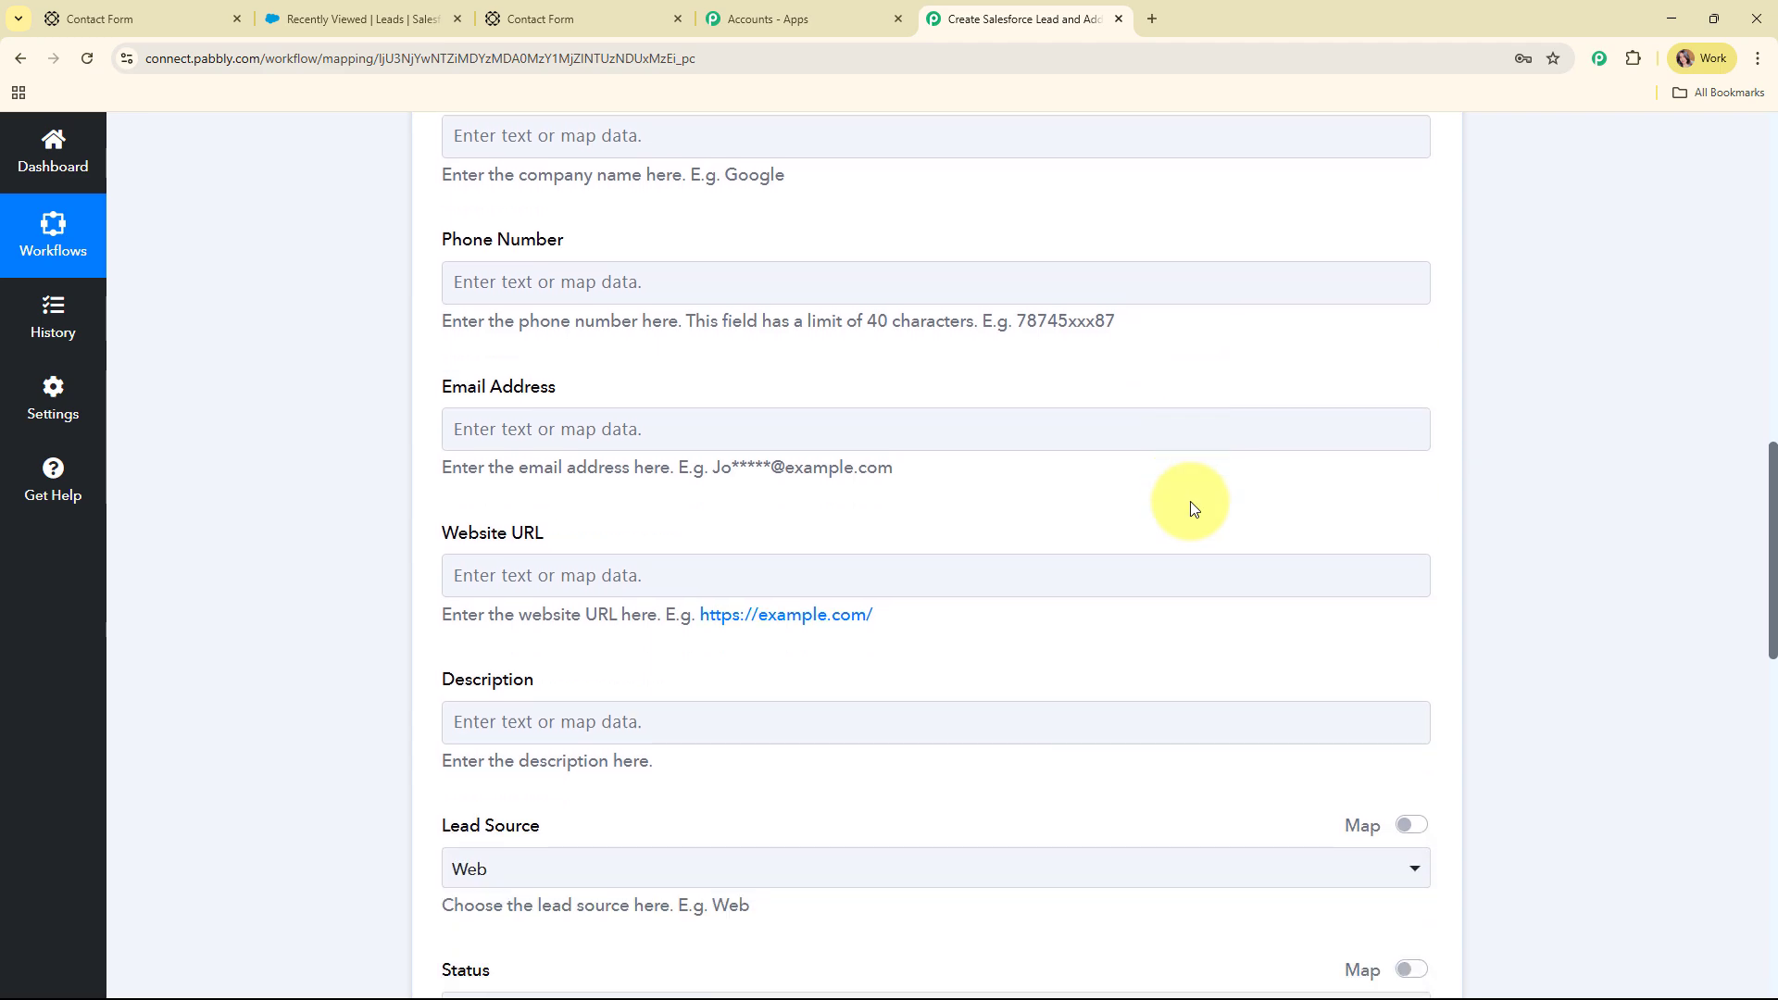
pyautogui.scroll(-4, 1193, 508)
pyautogui.scroll(7, 1191, 500)
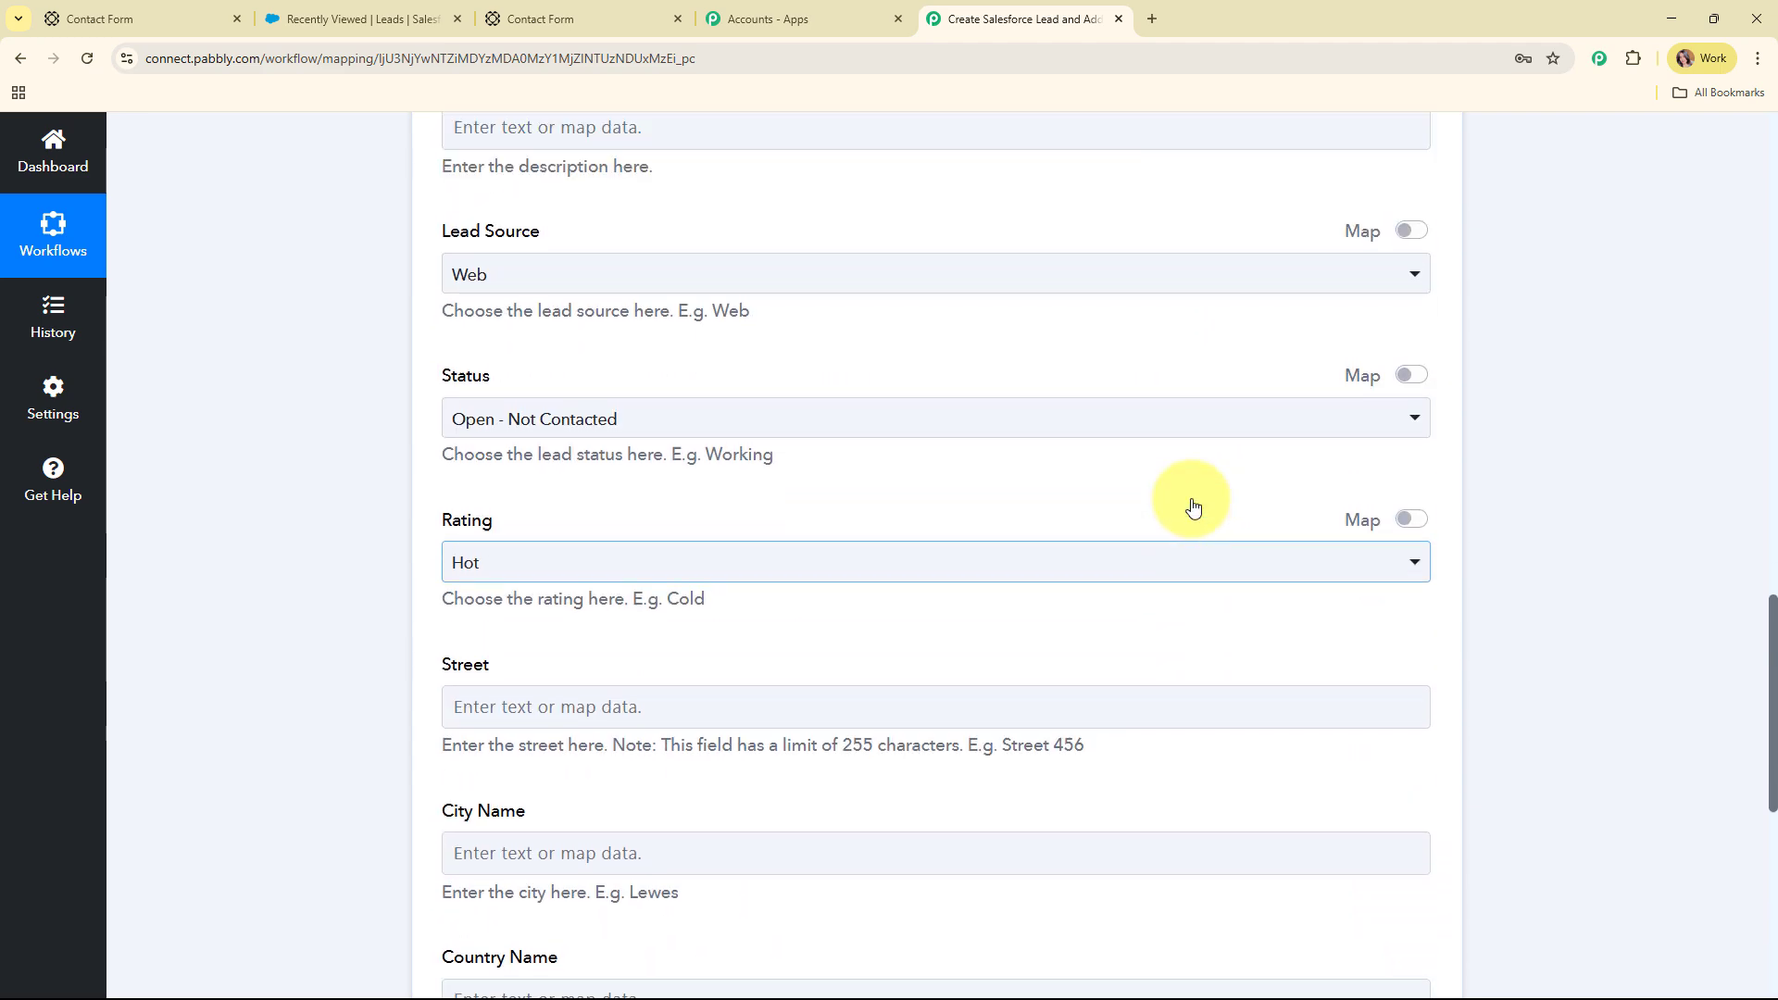
pyautogui.scroll(6, 1191, 498)
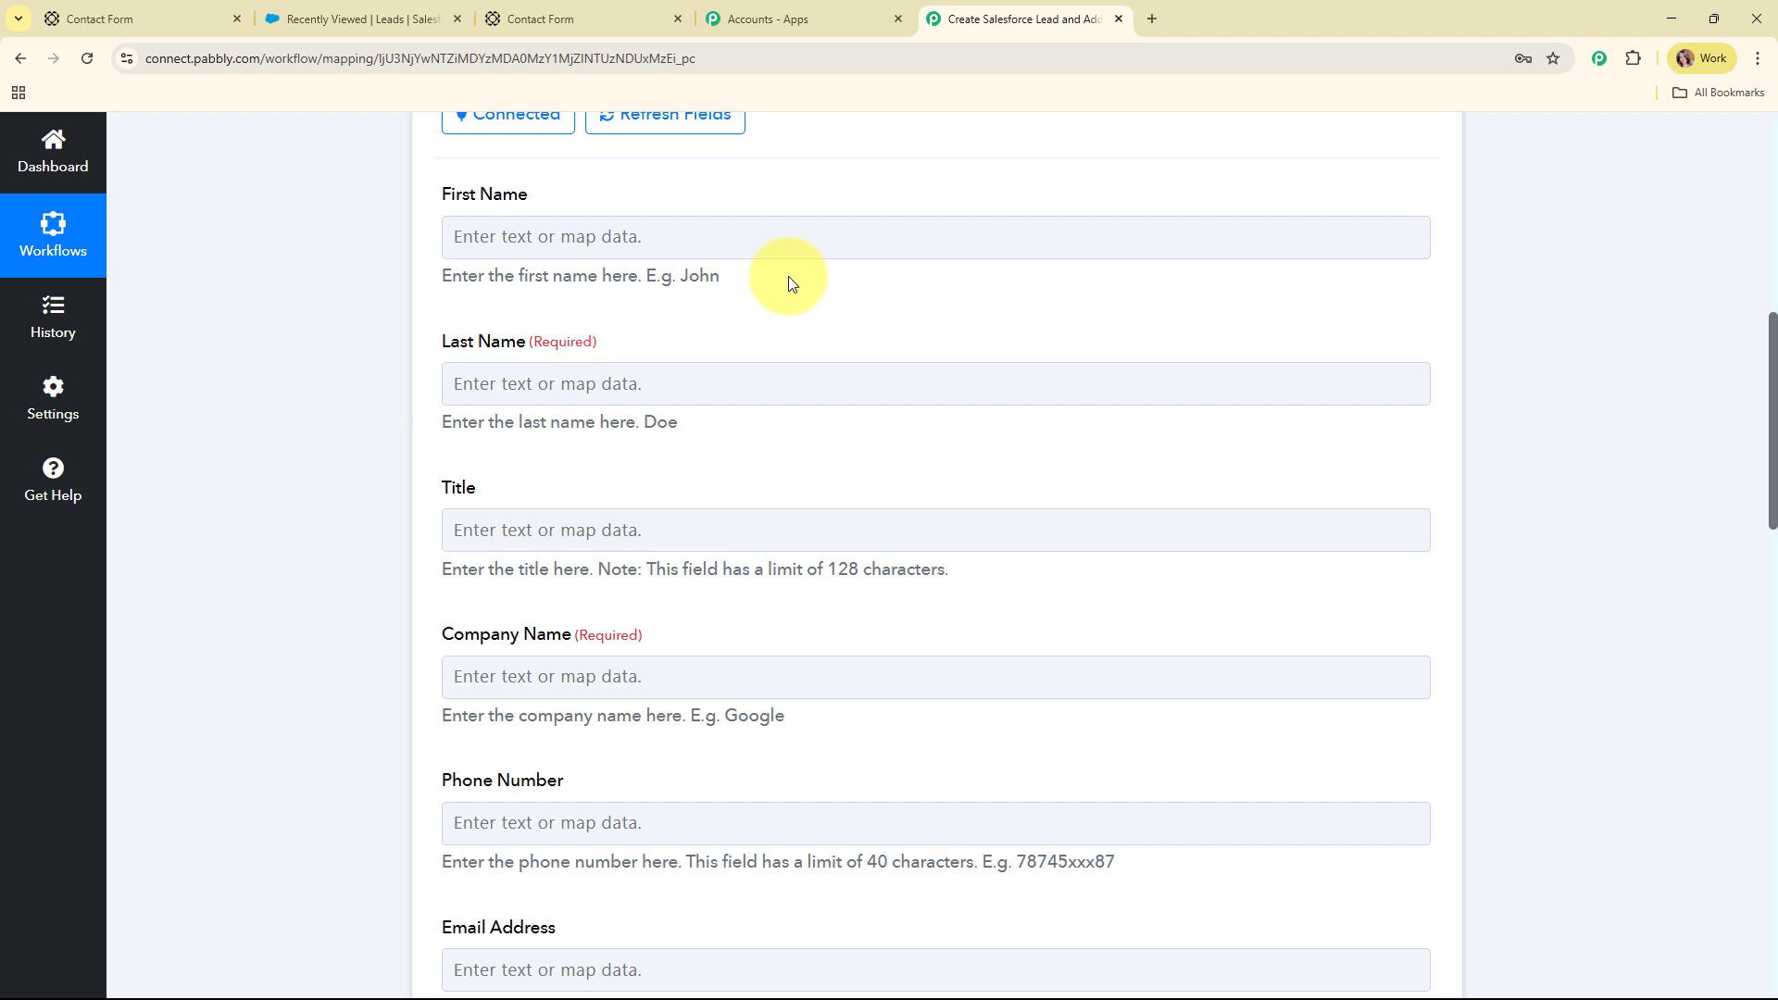
pyautogui.click(520, 236)
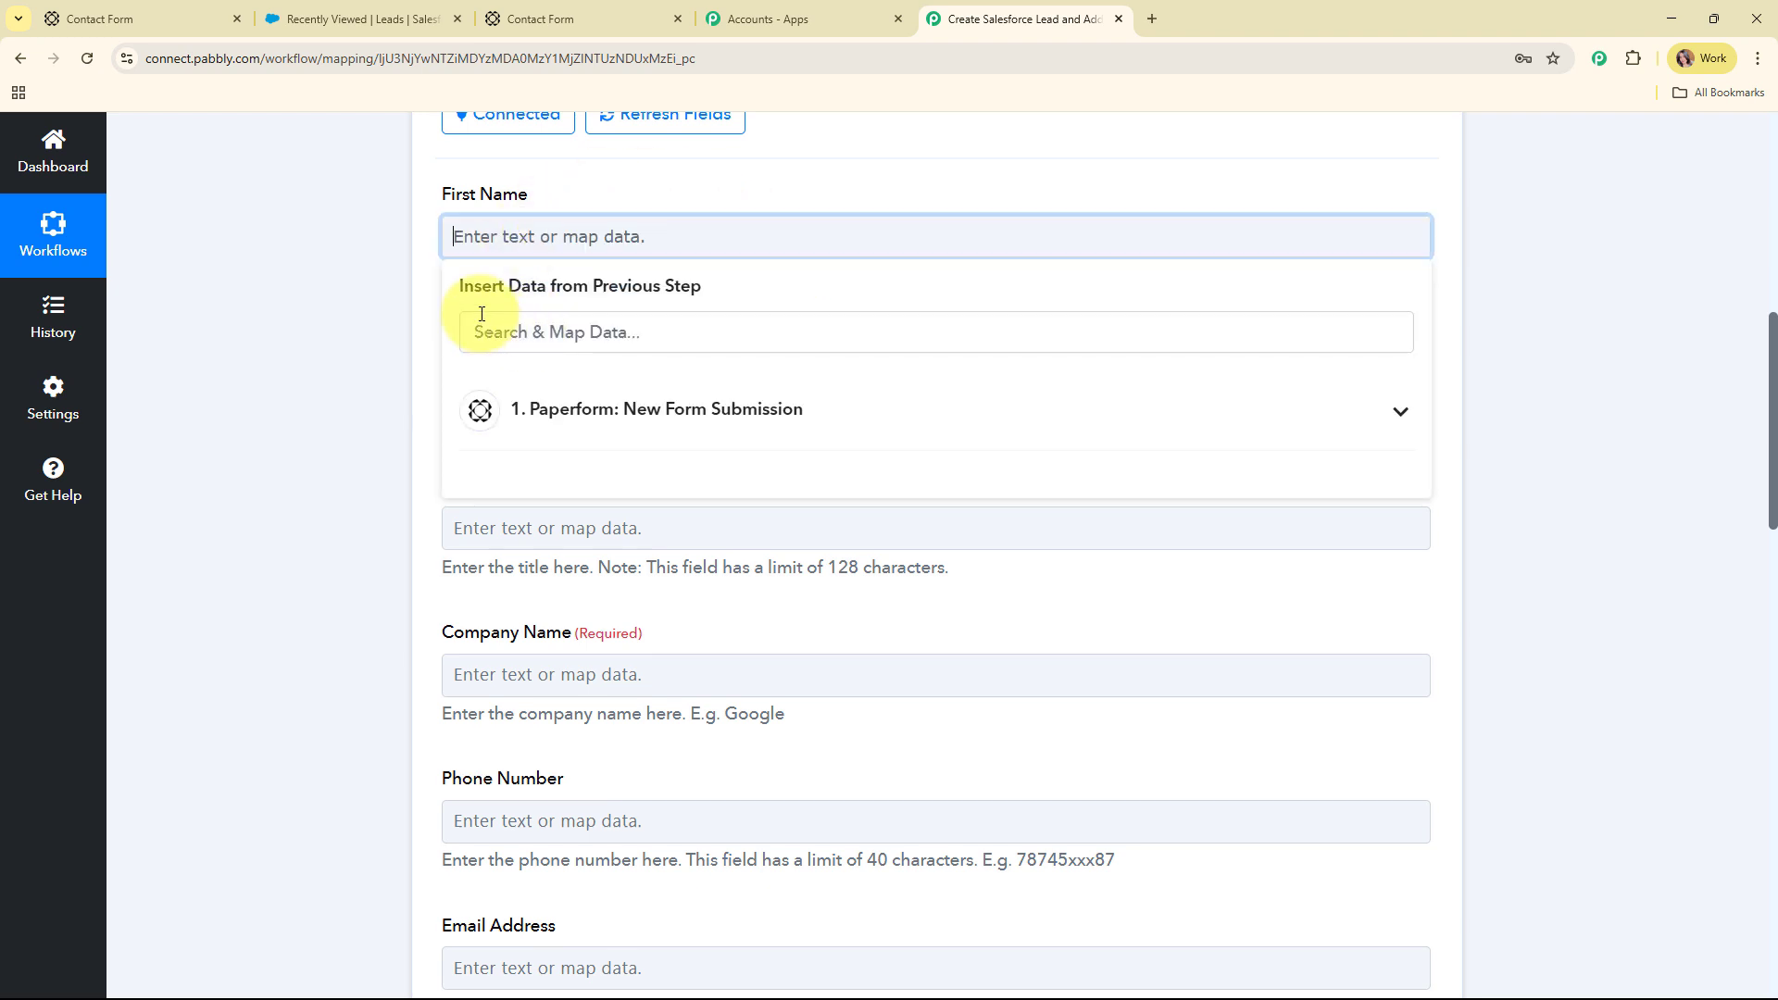
# Map First Name to the submitted Paperform first name, then search the data for Last Name
pyautogui.click(867, 436)
pyautogui.click(769, 337)
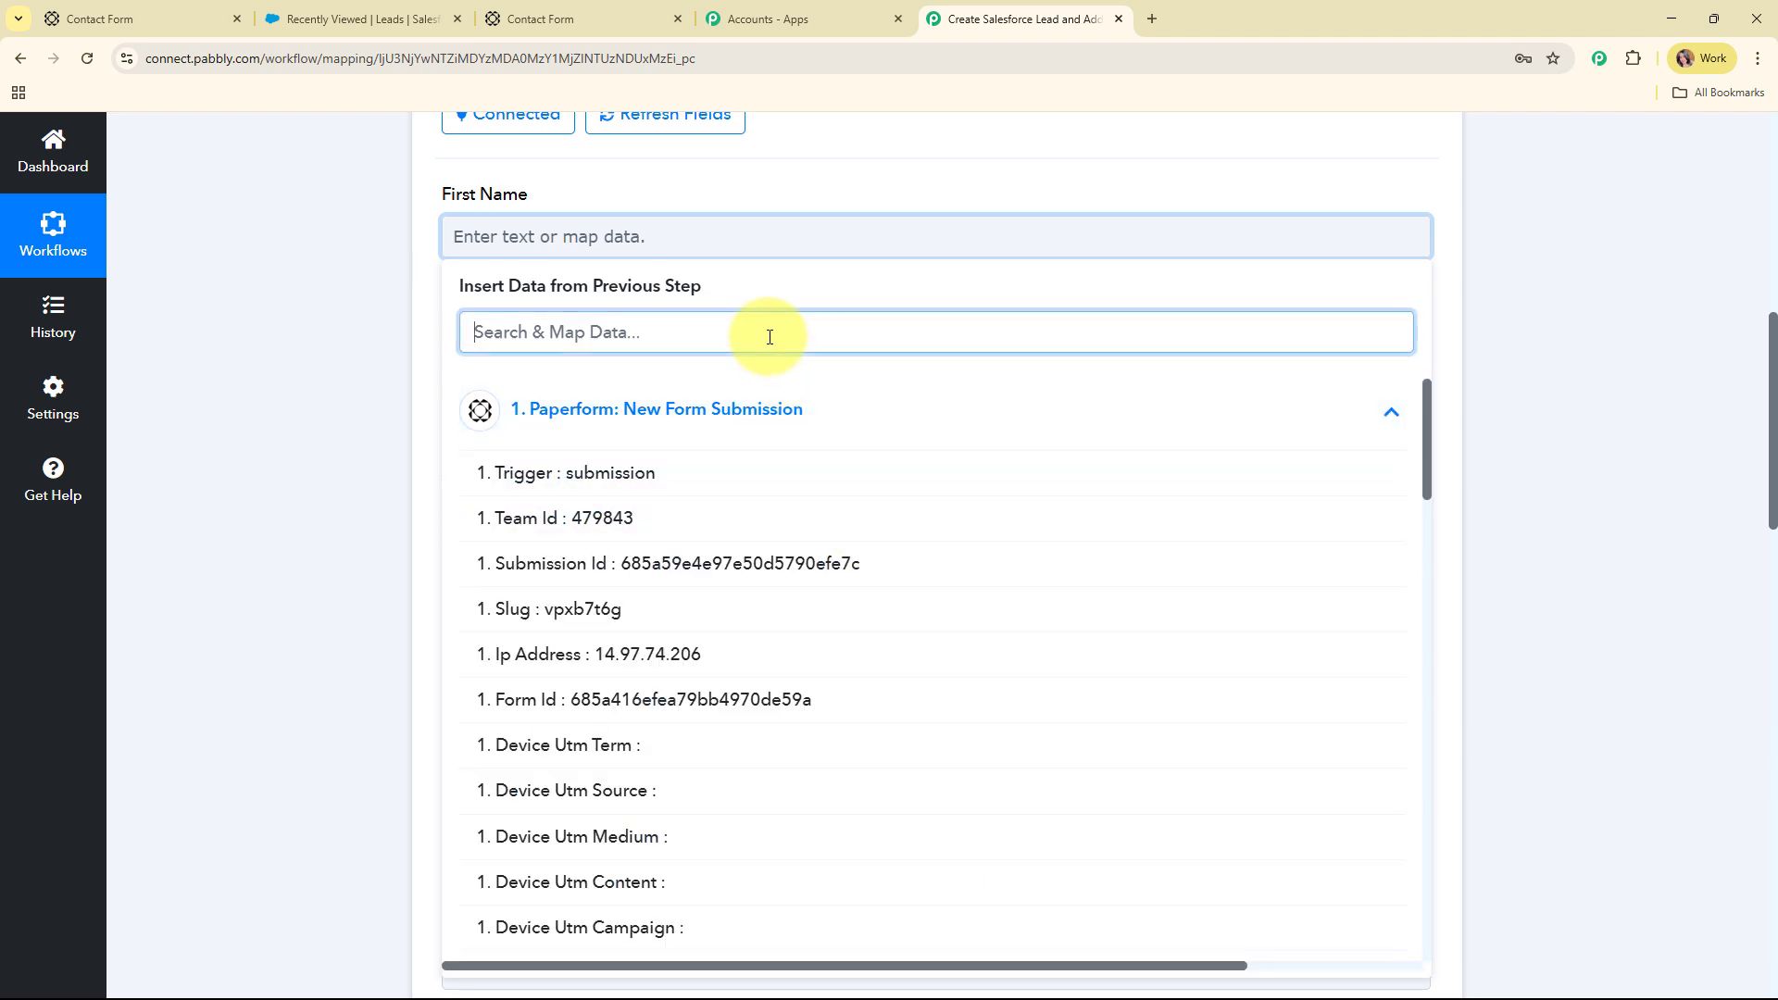
pyautogui.write('Tes')
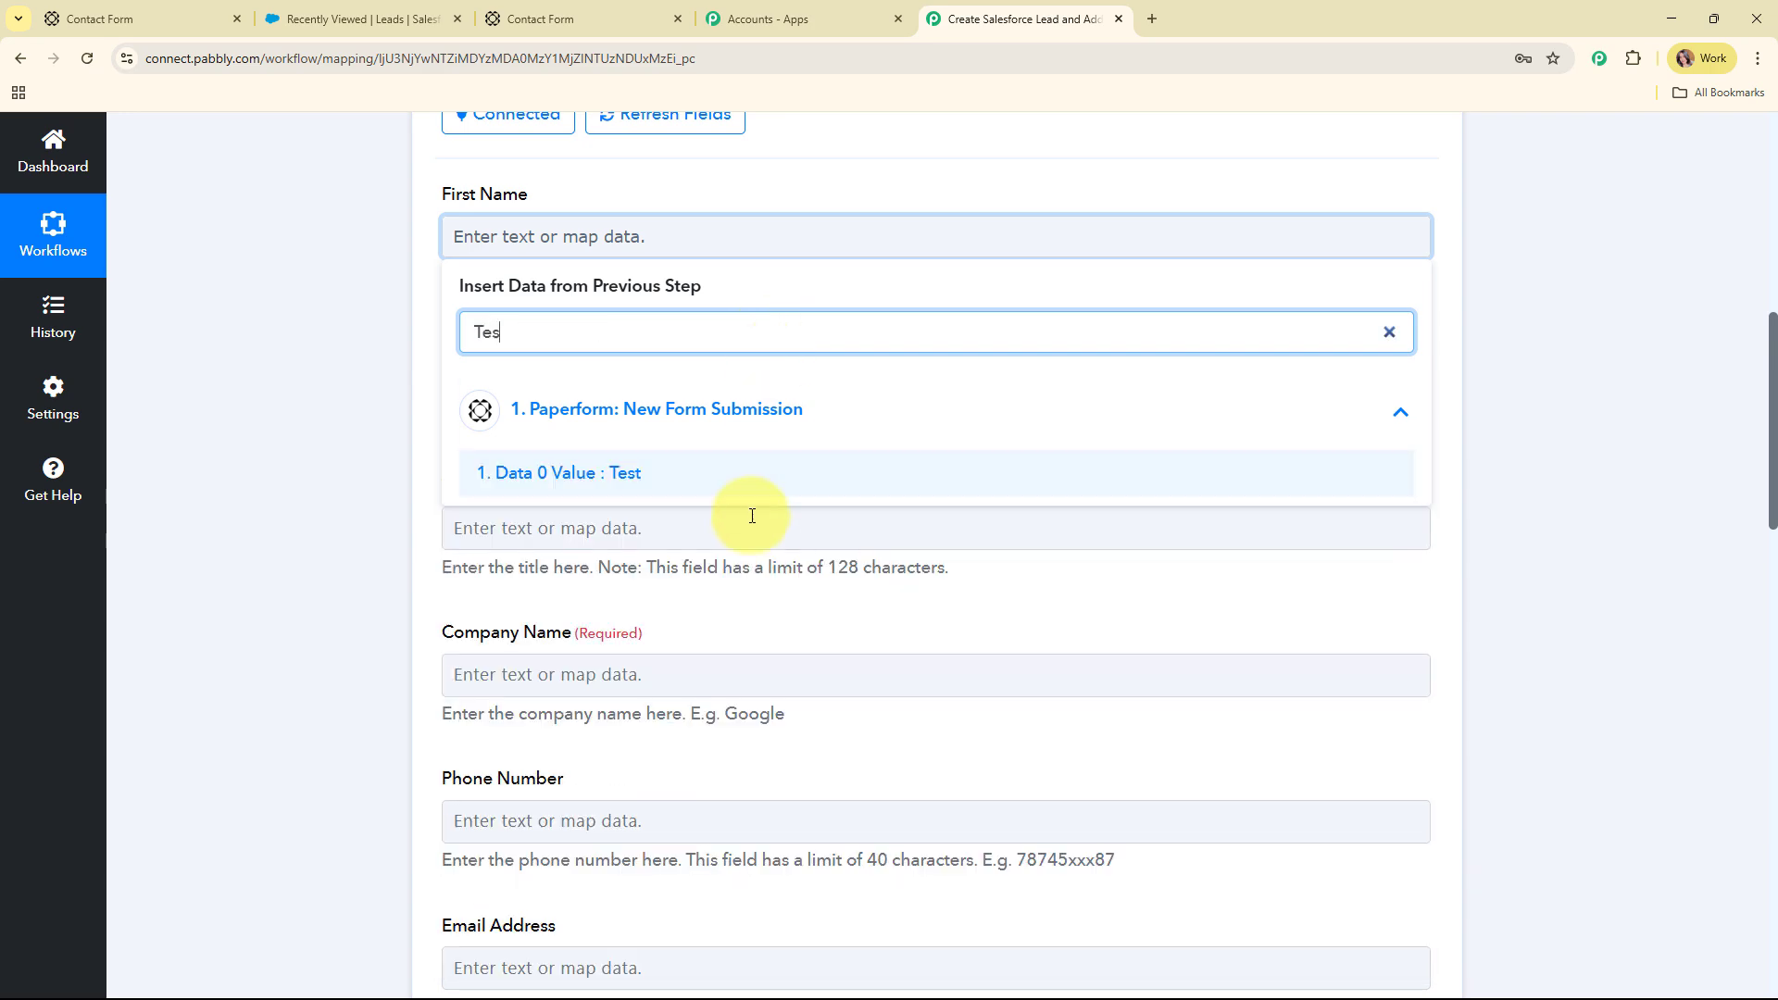
pyautogui.click(752, 484)
pyautogui.click(383, 441)
pyautogui.click(646, 394)
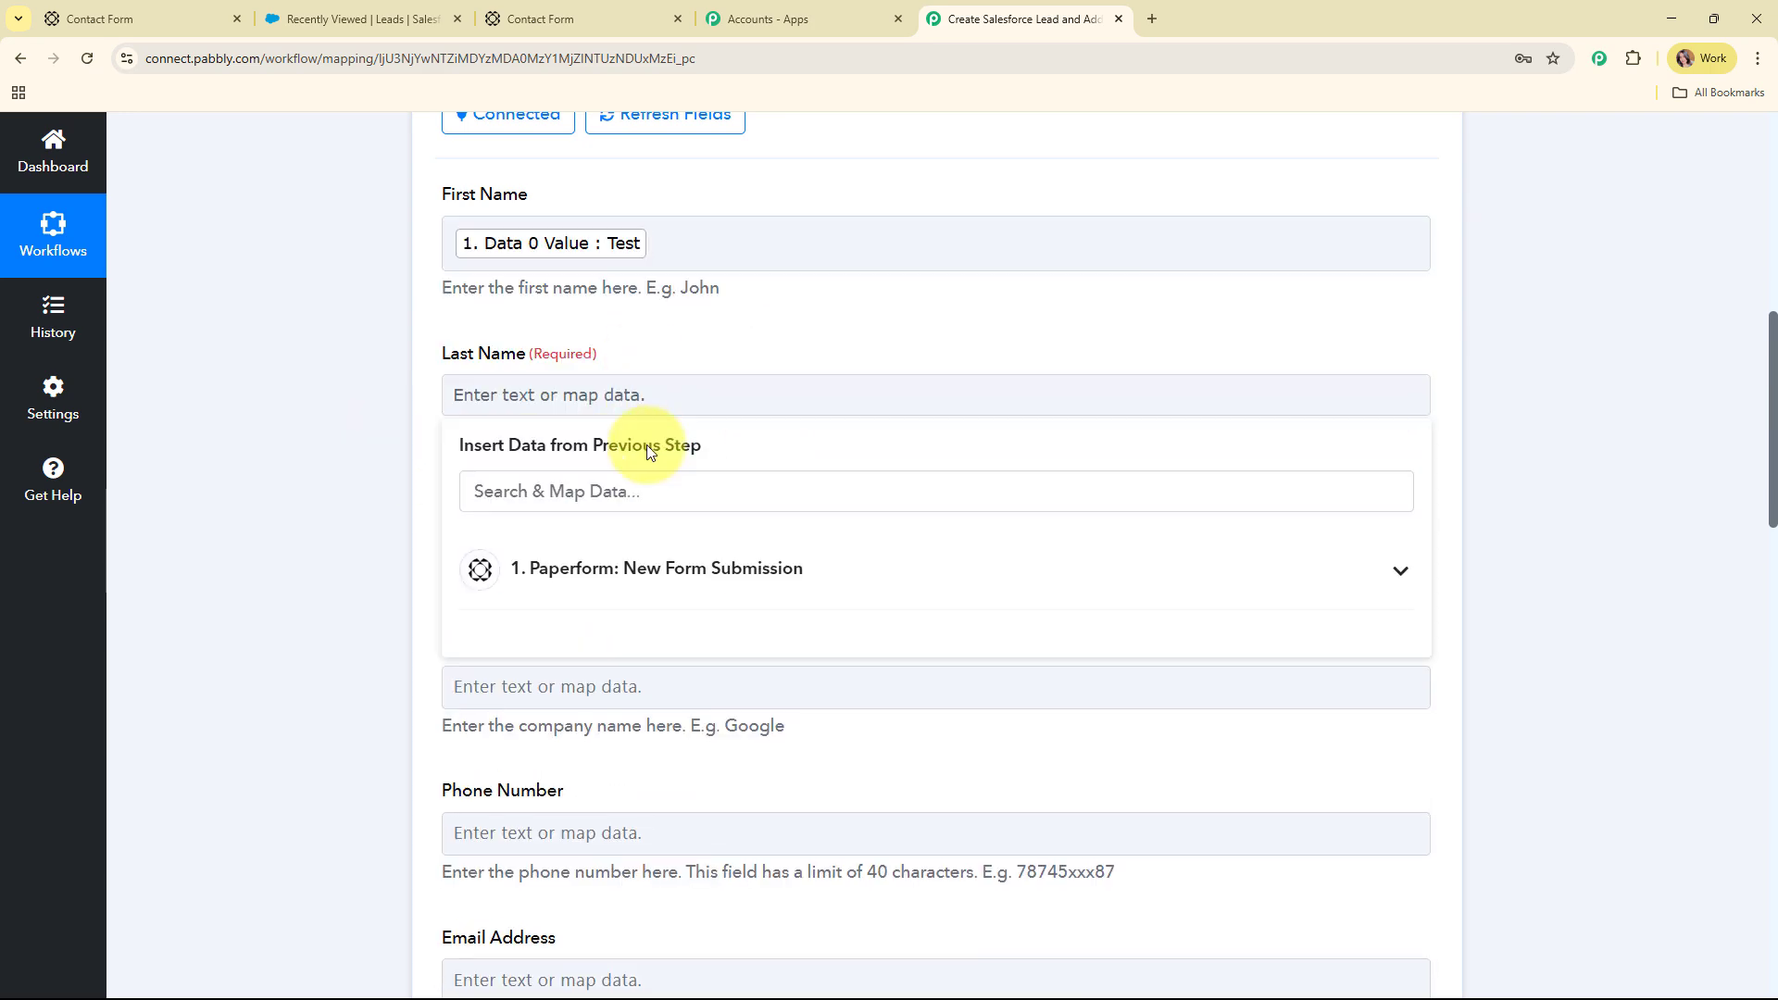
pyautogui.write('C')
pyautogui.scroll(-2, 849, 408)
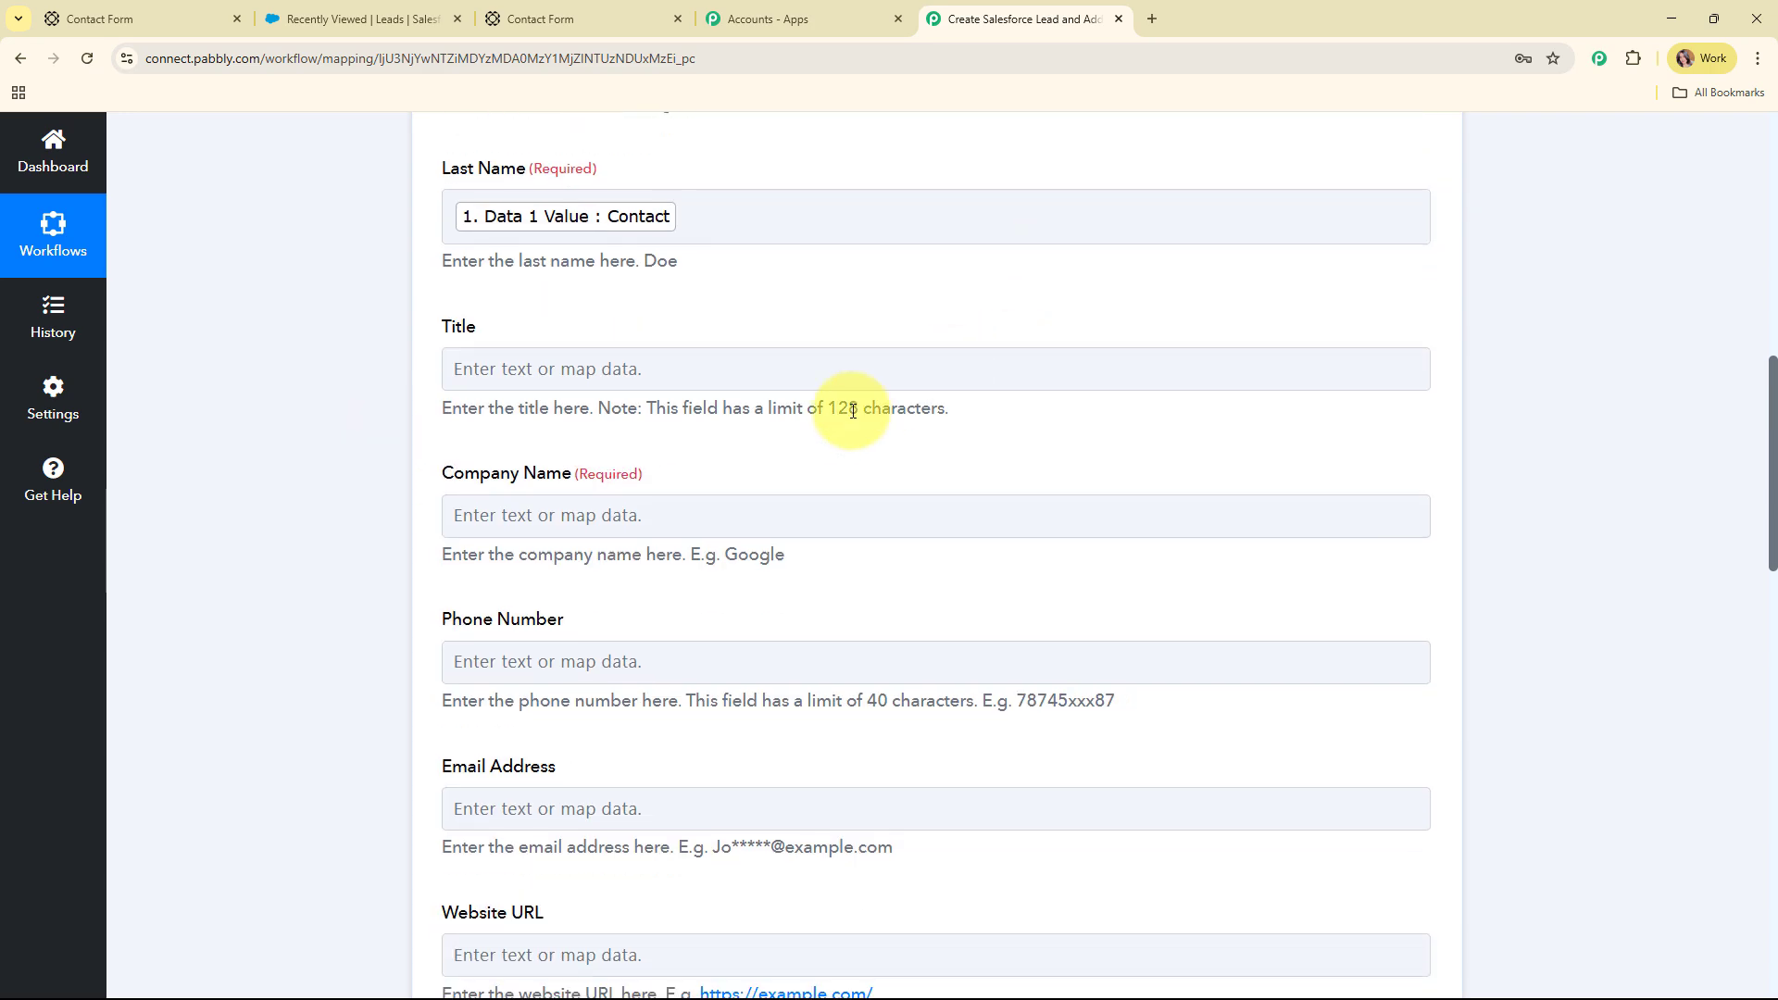
pyautogui.scroll(-1, 711, 509)
pyautogui.scroll(1, 700, 445)
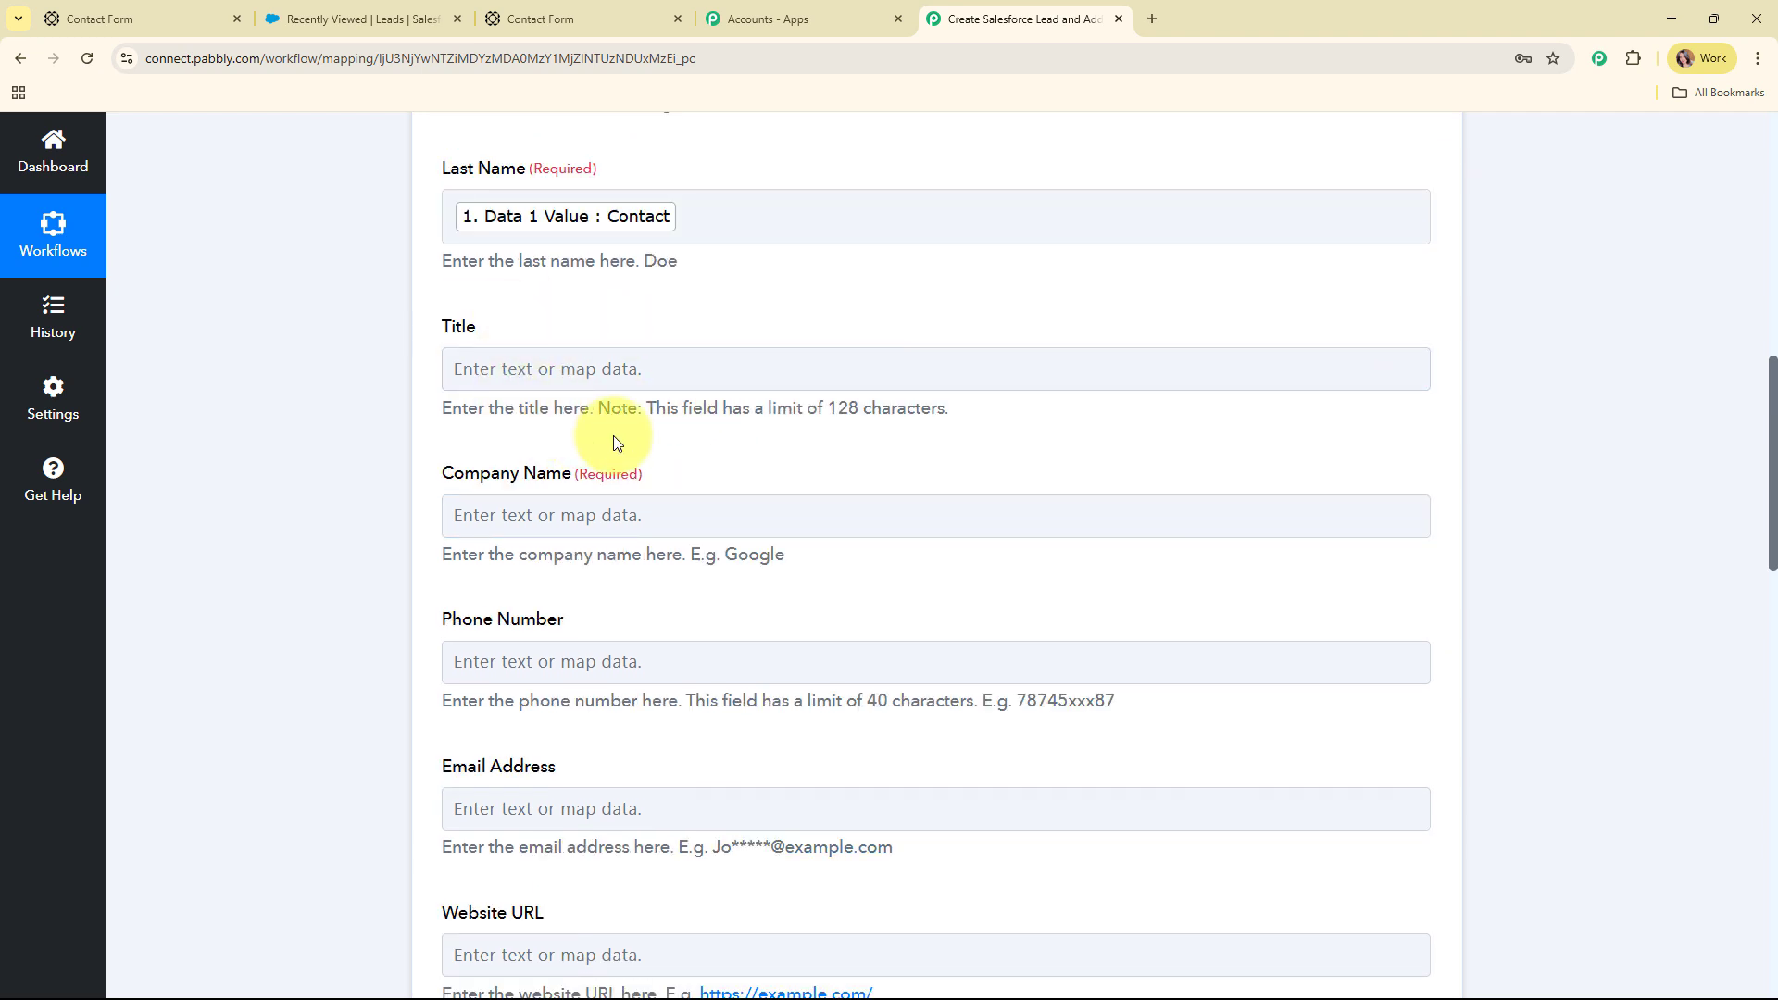
pyautogui.scroll(-2, 976, 398)
# Map Company Name to JKL Company, and Phone Number and Email Address to the submitted answers
pyautogui.click(576, 330)
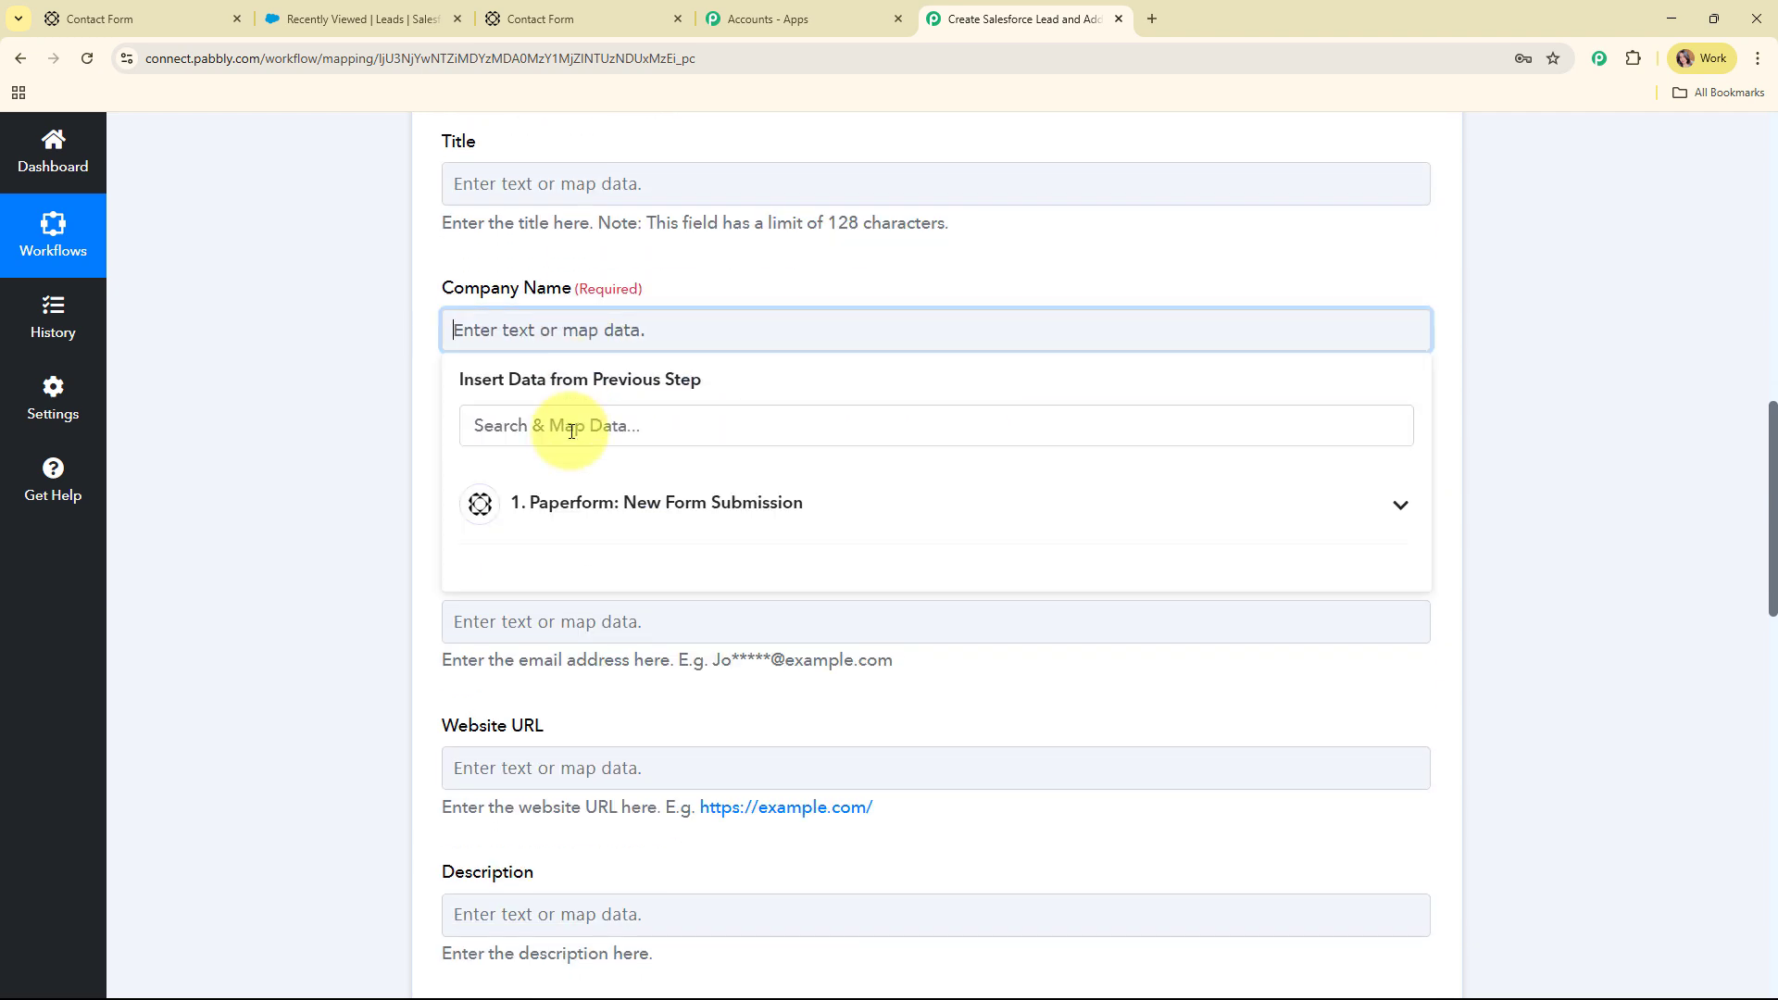
pyautogui.click(572, 430)
pyautogui.write('J')
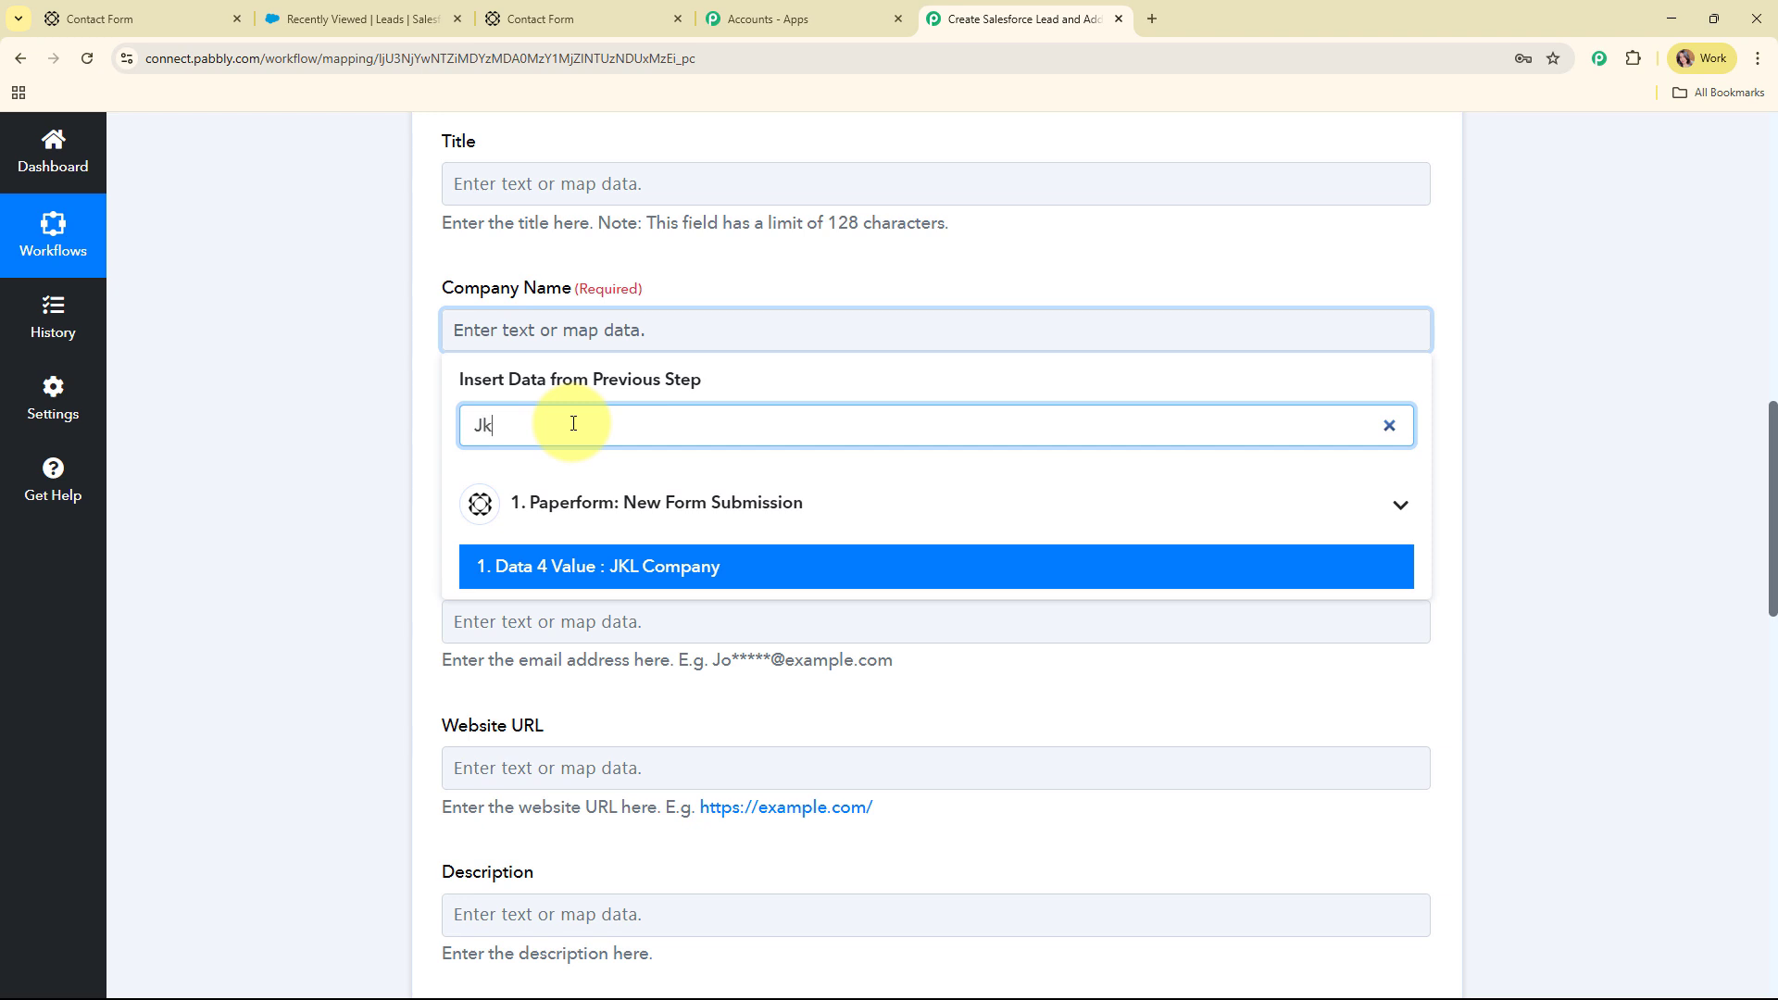
pyautogui.write('k')
pyautogui.click(624, 567)
pyautogui.scroll(-2, 490, 352)
pyautogui.click(665, 310)
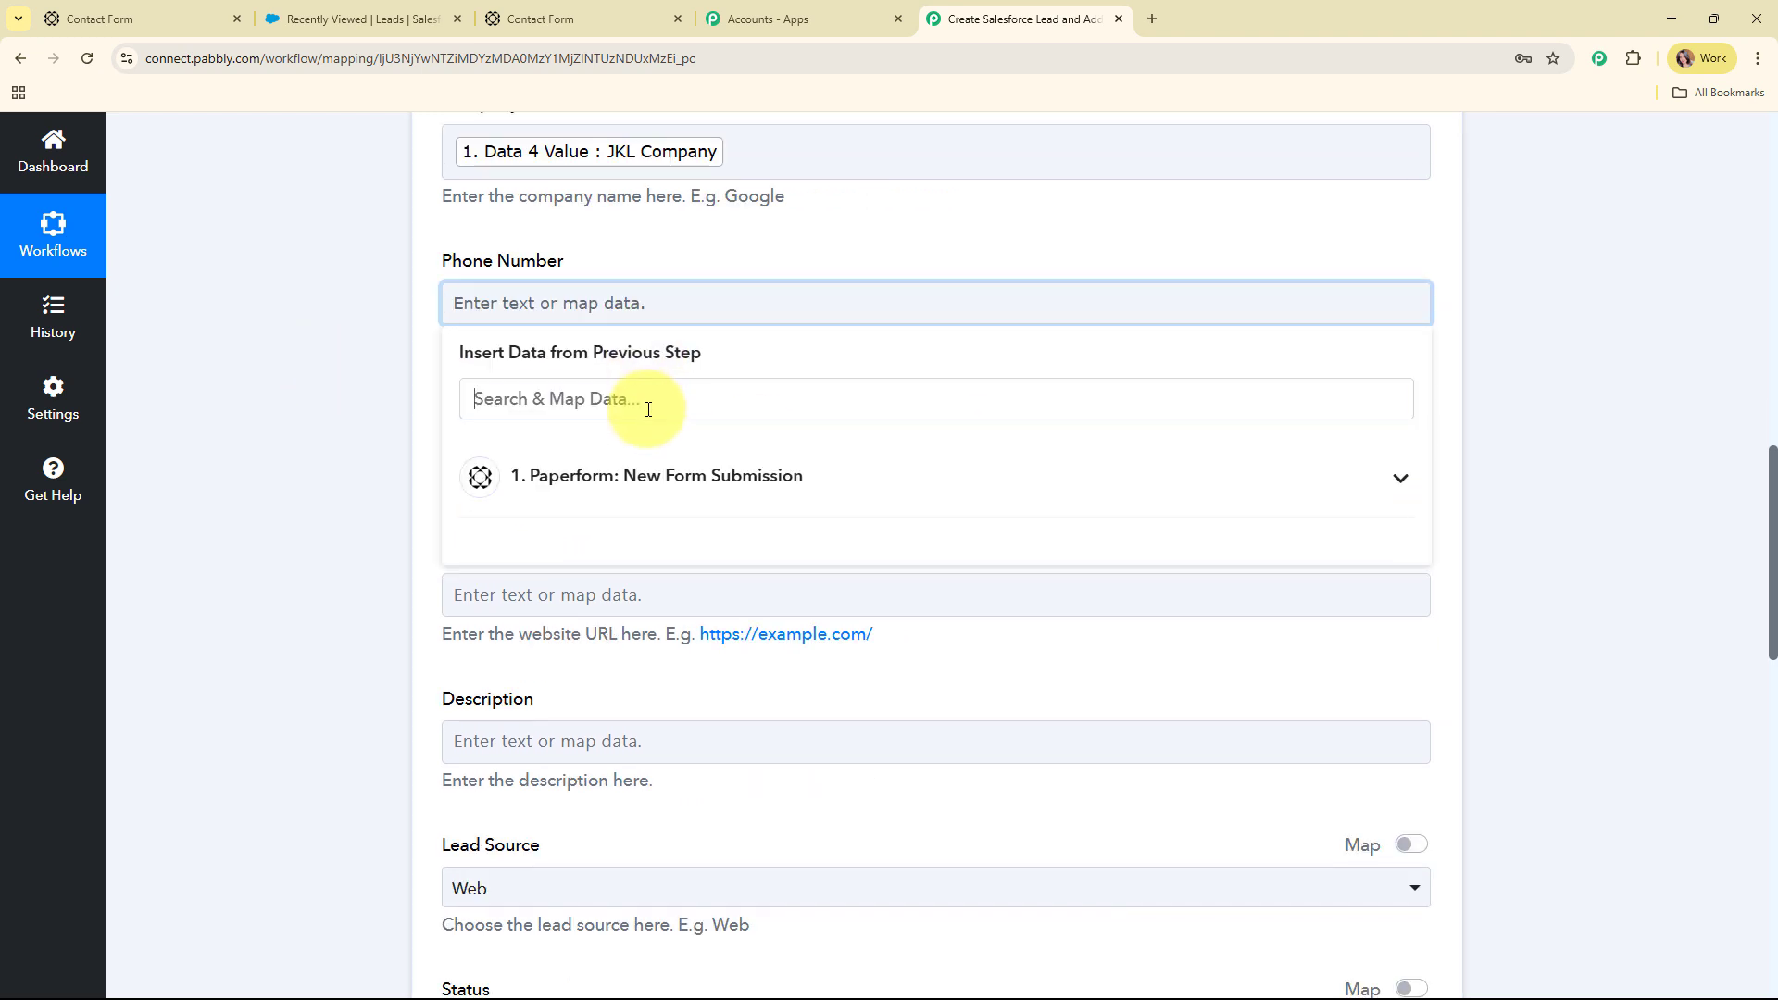
pyautogui.click(648, 408)
pyautogui.write('96')
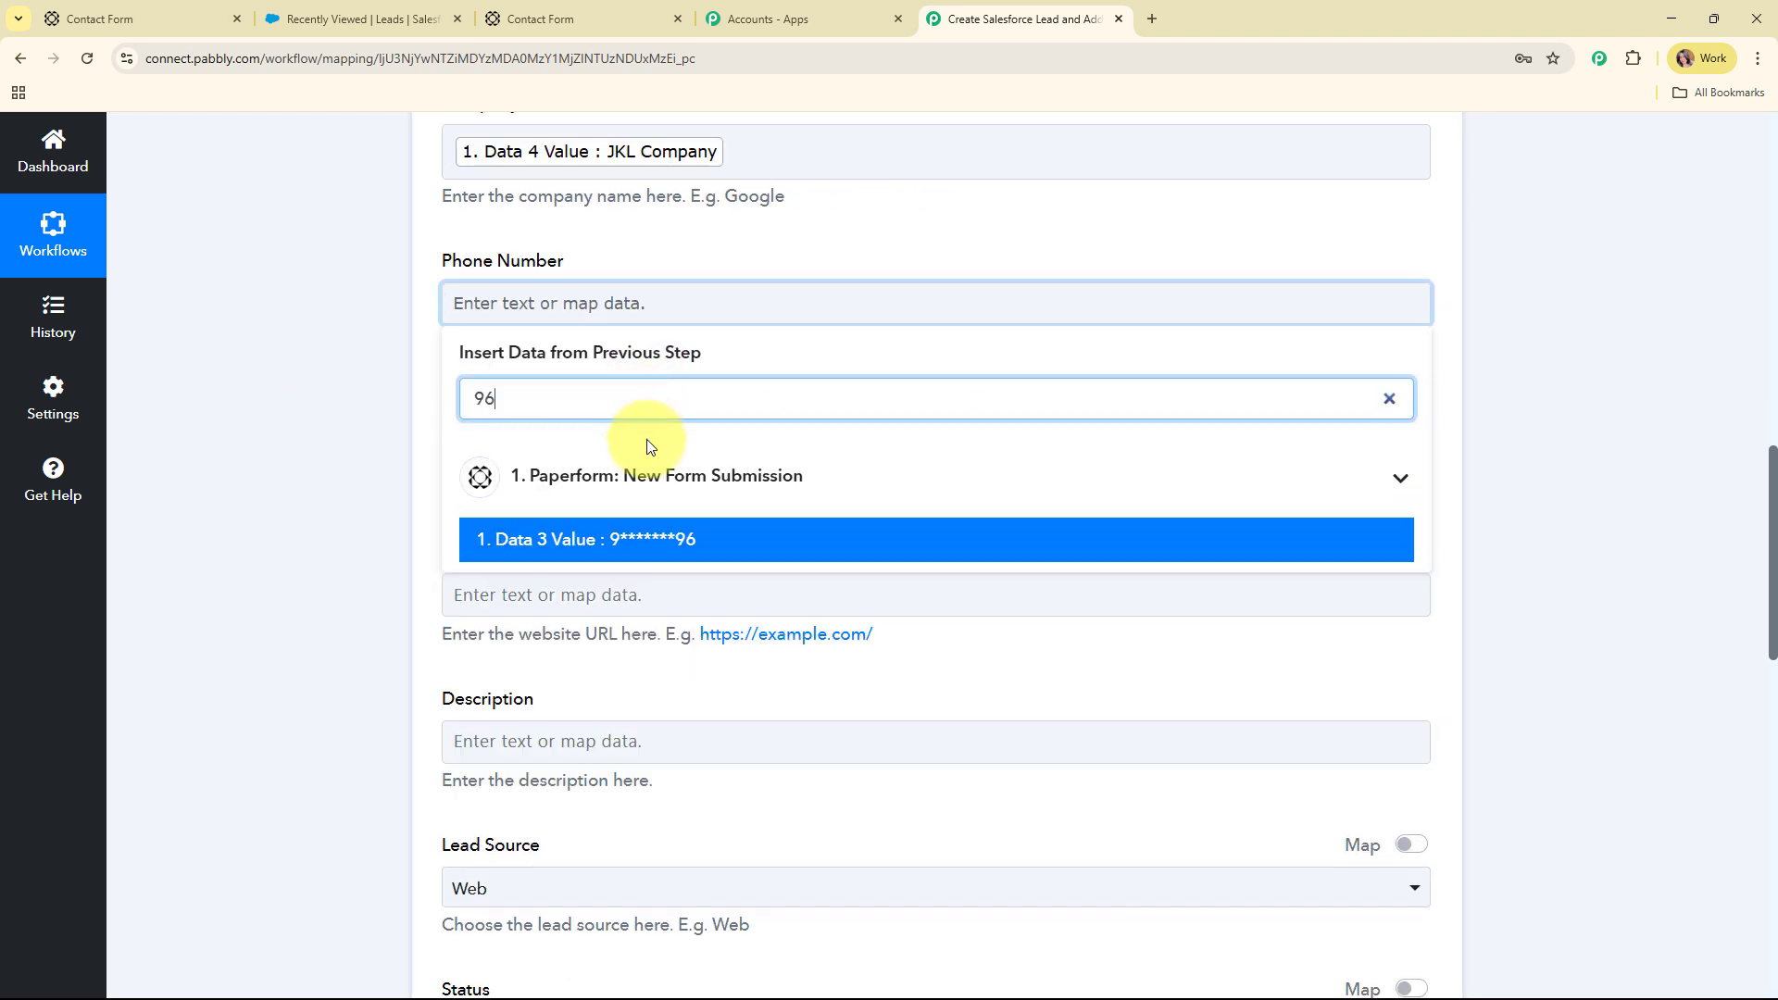
pyautogui.click(639, 536)
pyautogui.scroll(-2, 648, 389)
pyautogui.click(661, 305)
pyautogui.click(646, 375)
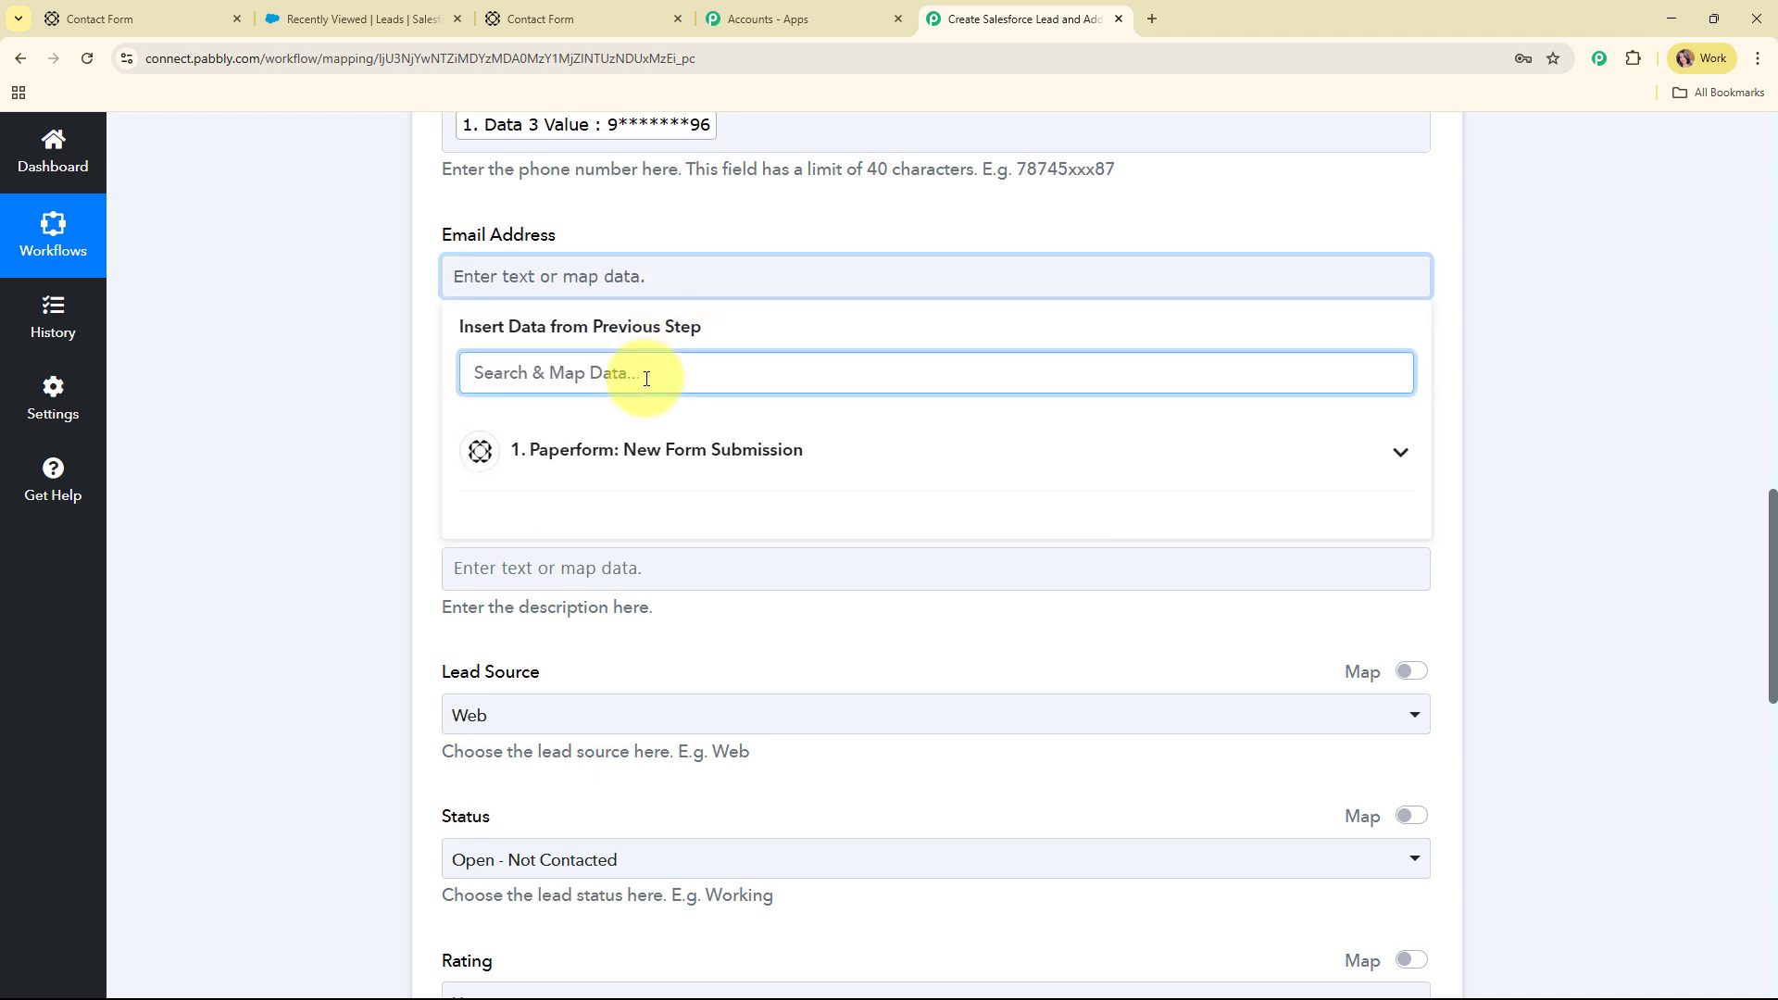
pyautogui.write('@')
pyautogui.click(701, 512)
pyautogui.scroll(-2, 943, 347)
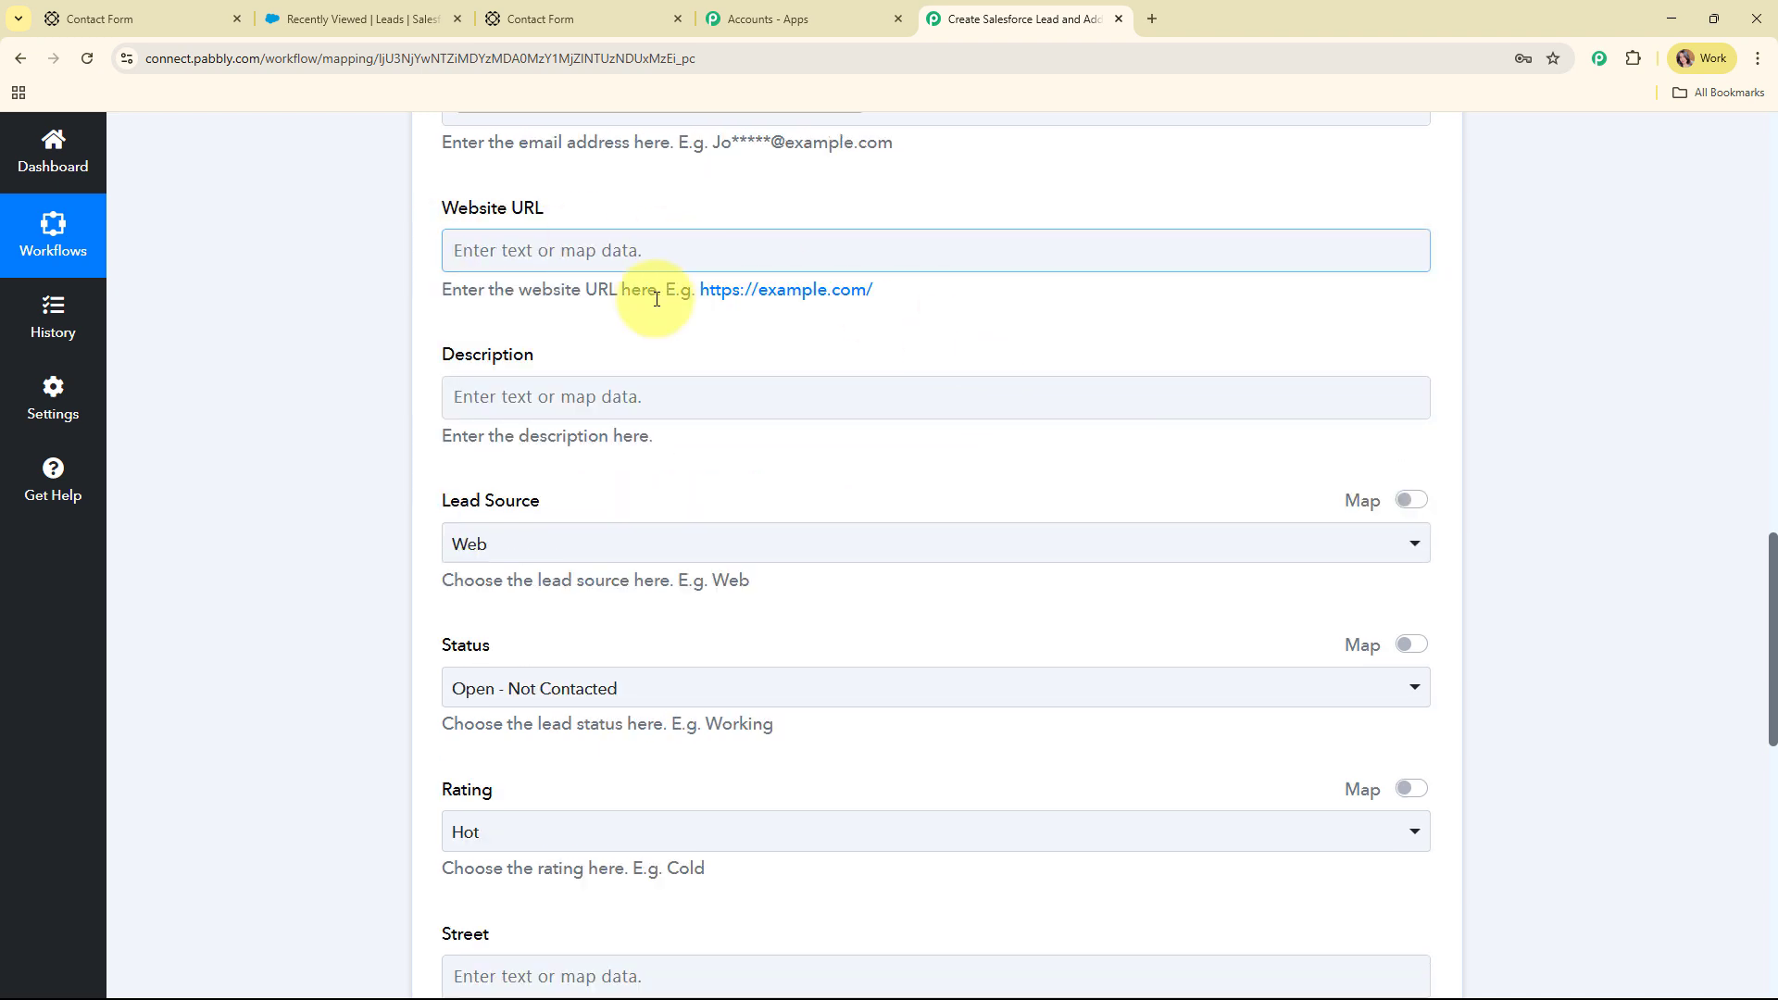
pyautogui.scroll(-3, 1176, 335)
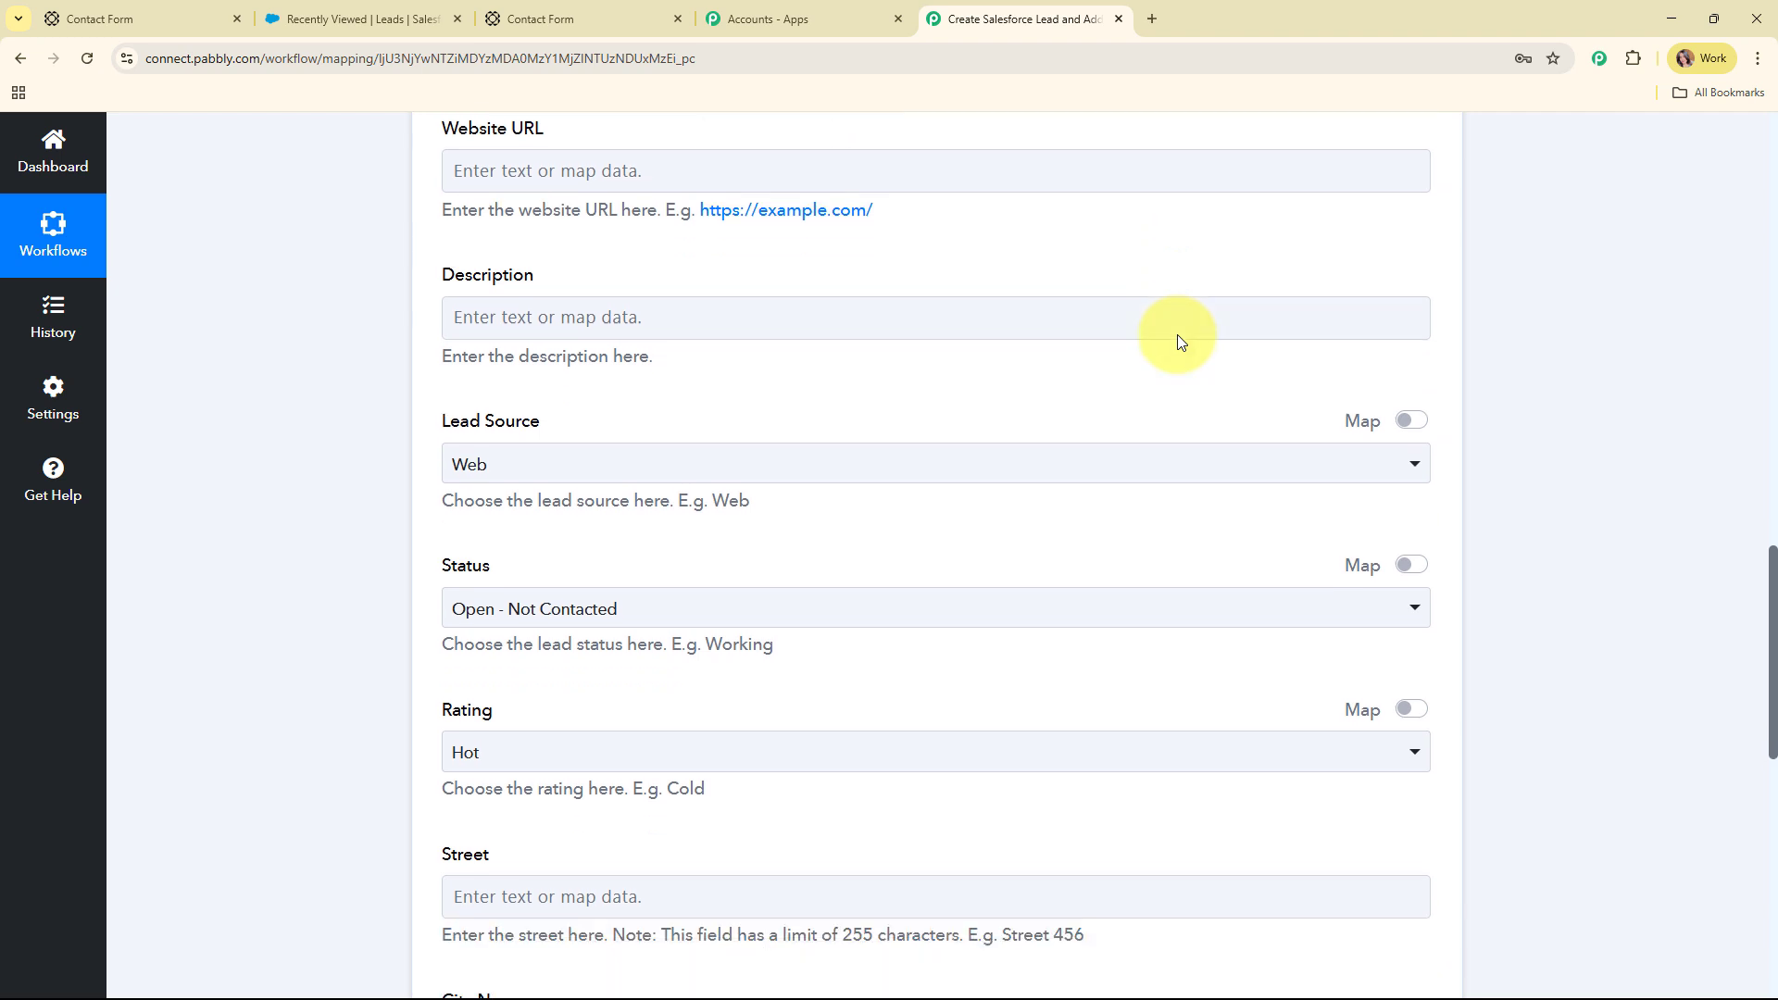
pyautogui.click(639, 267)
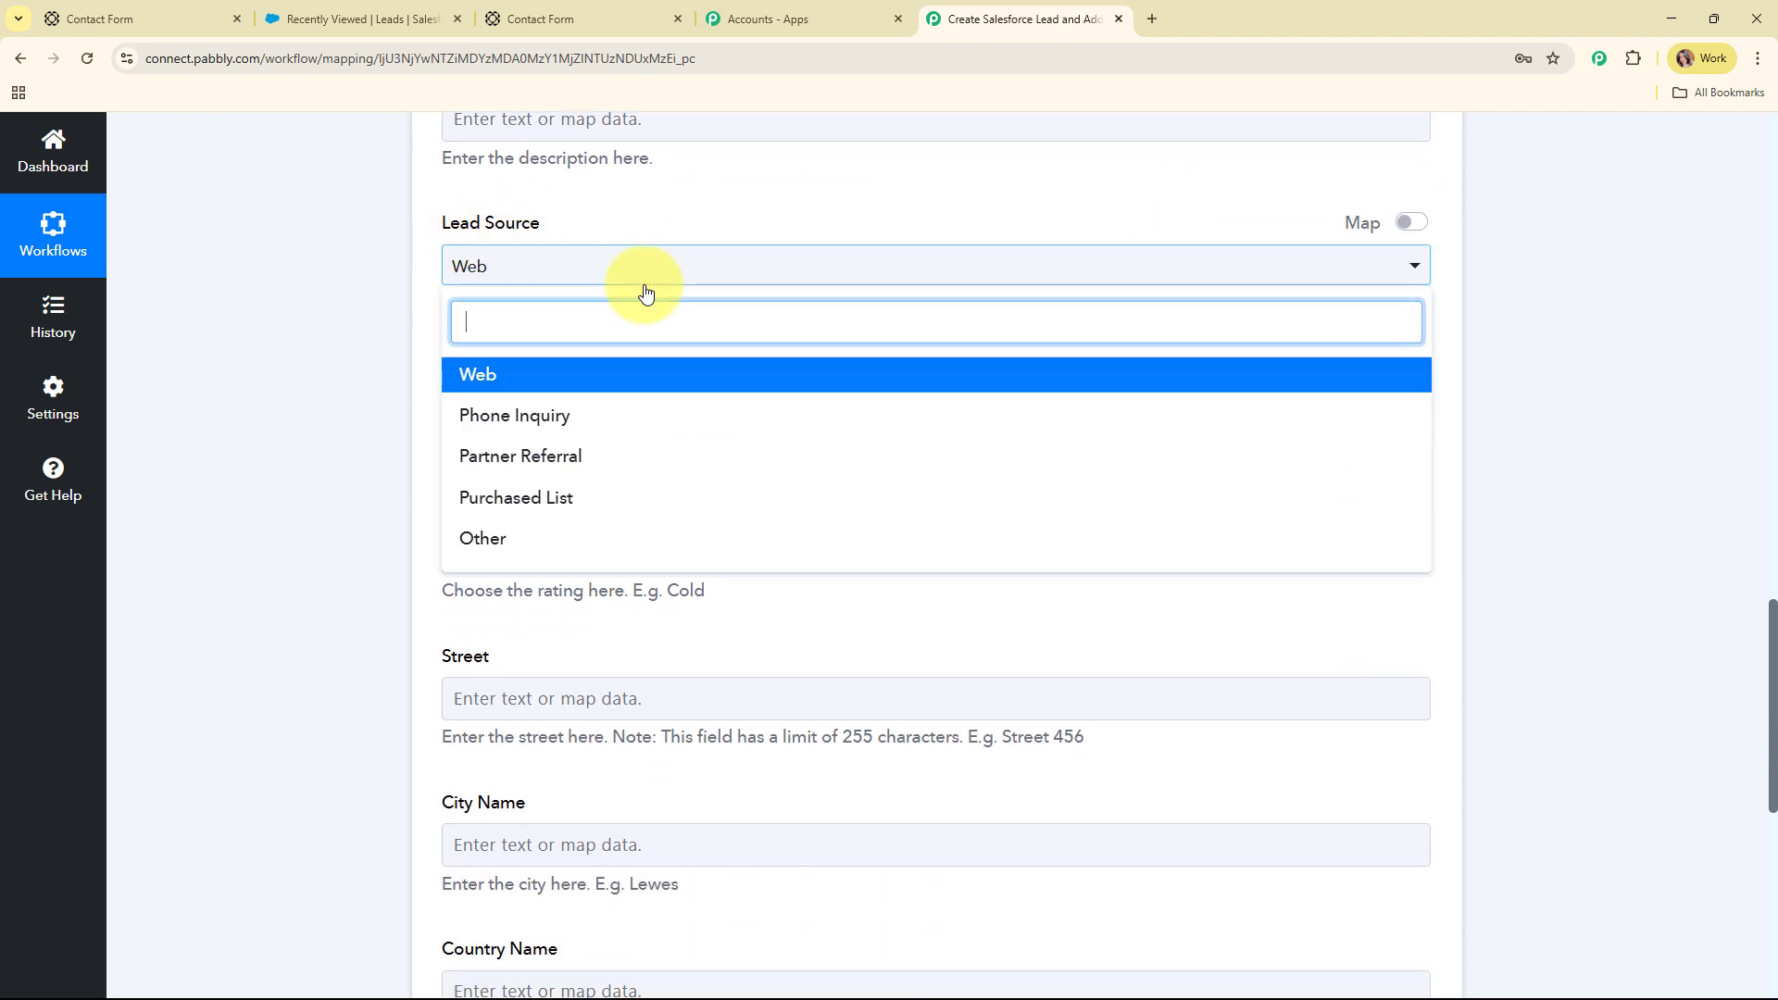
# Choose Web as lead source, Open - Not Contacted as status and Hot as rating
pyautogui.click(625, 378)
pyautogui.scroll(-2, 828, 287)
pyautogui.click(665, 232)
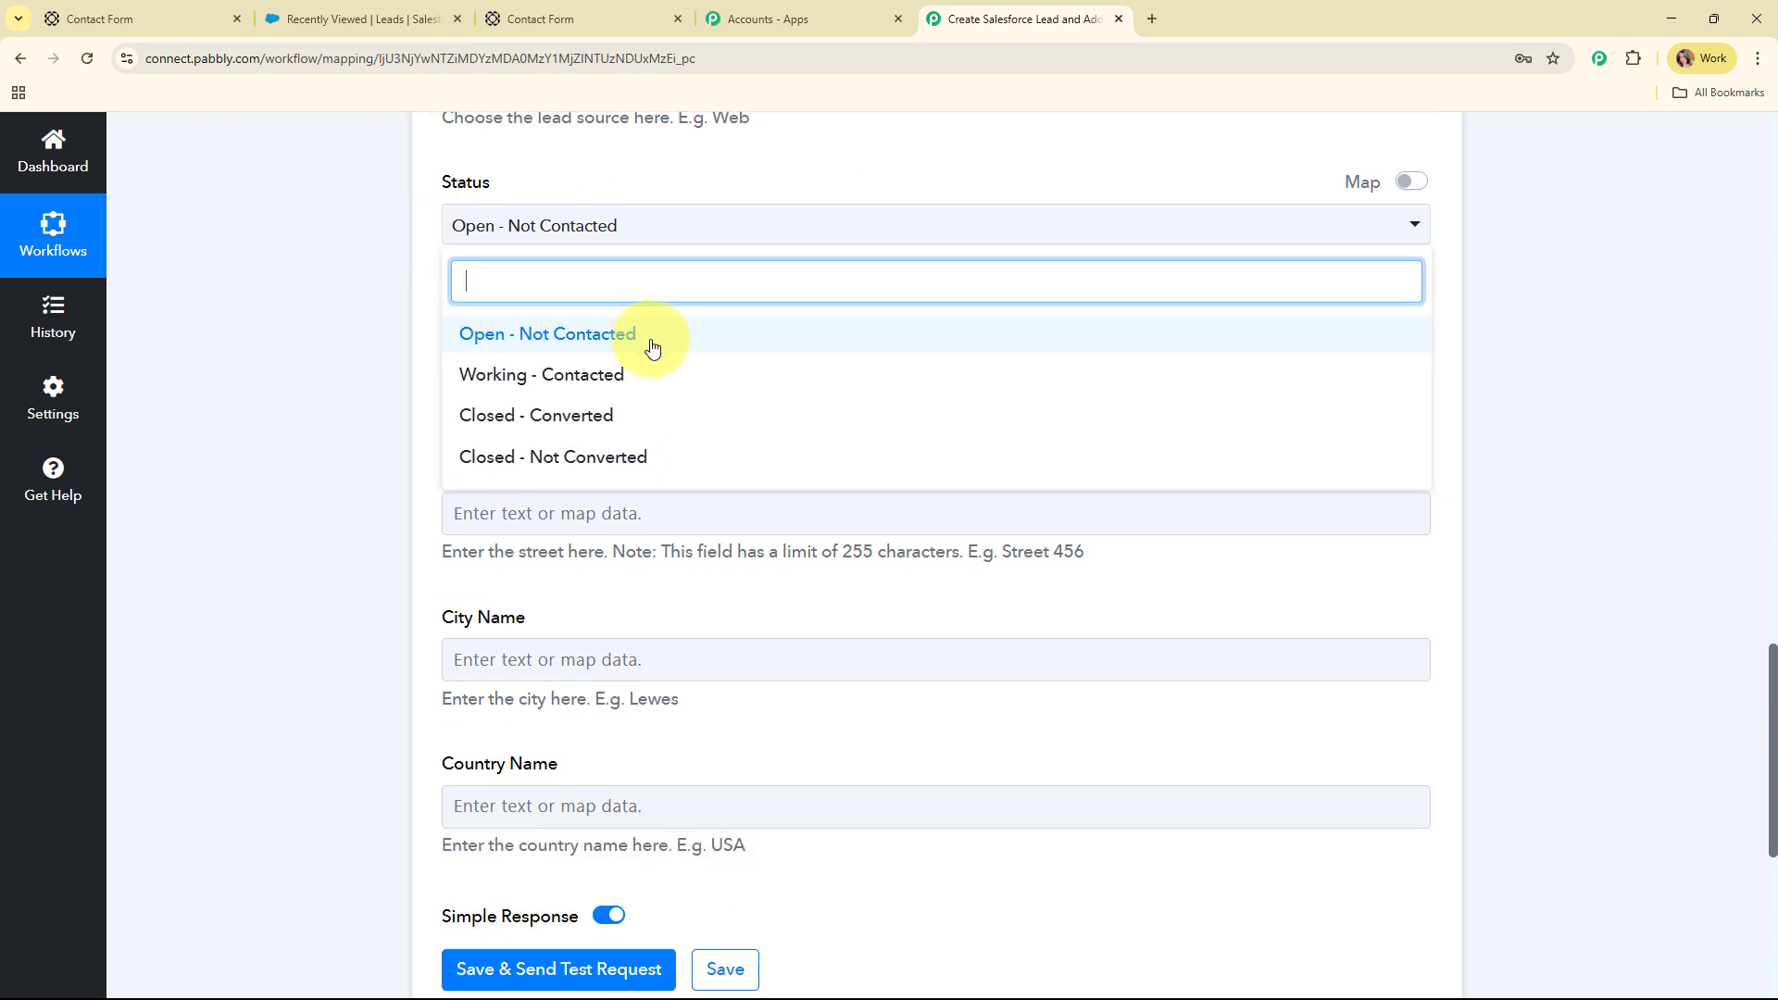
pyautogui.click(652, 348)
pyautogui.scroll(-1, 904, 269)
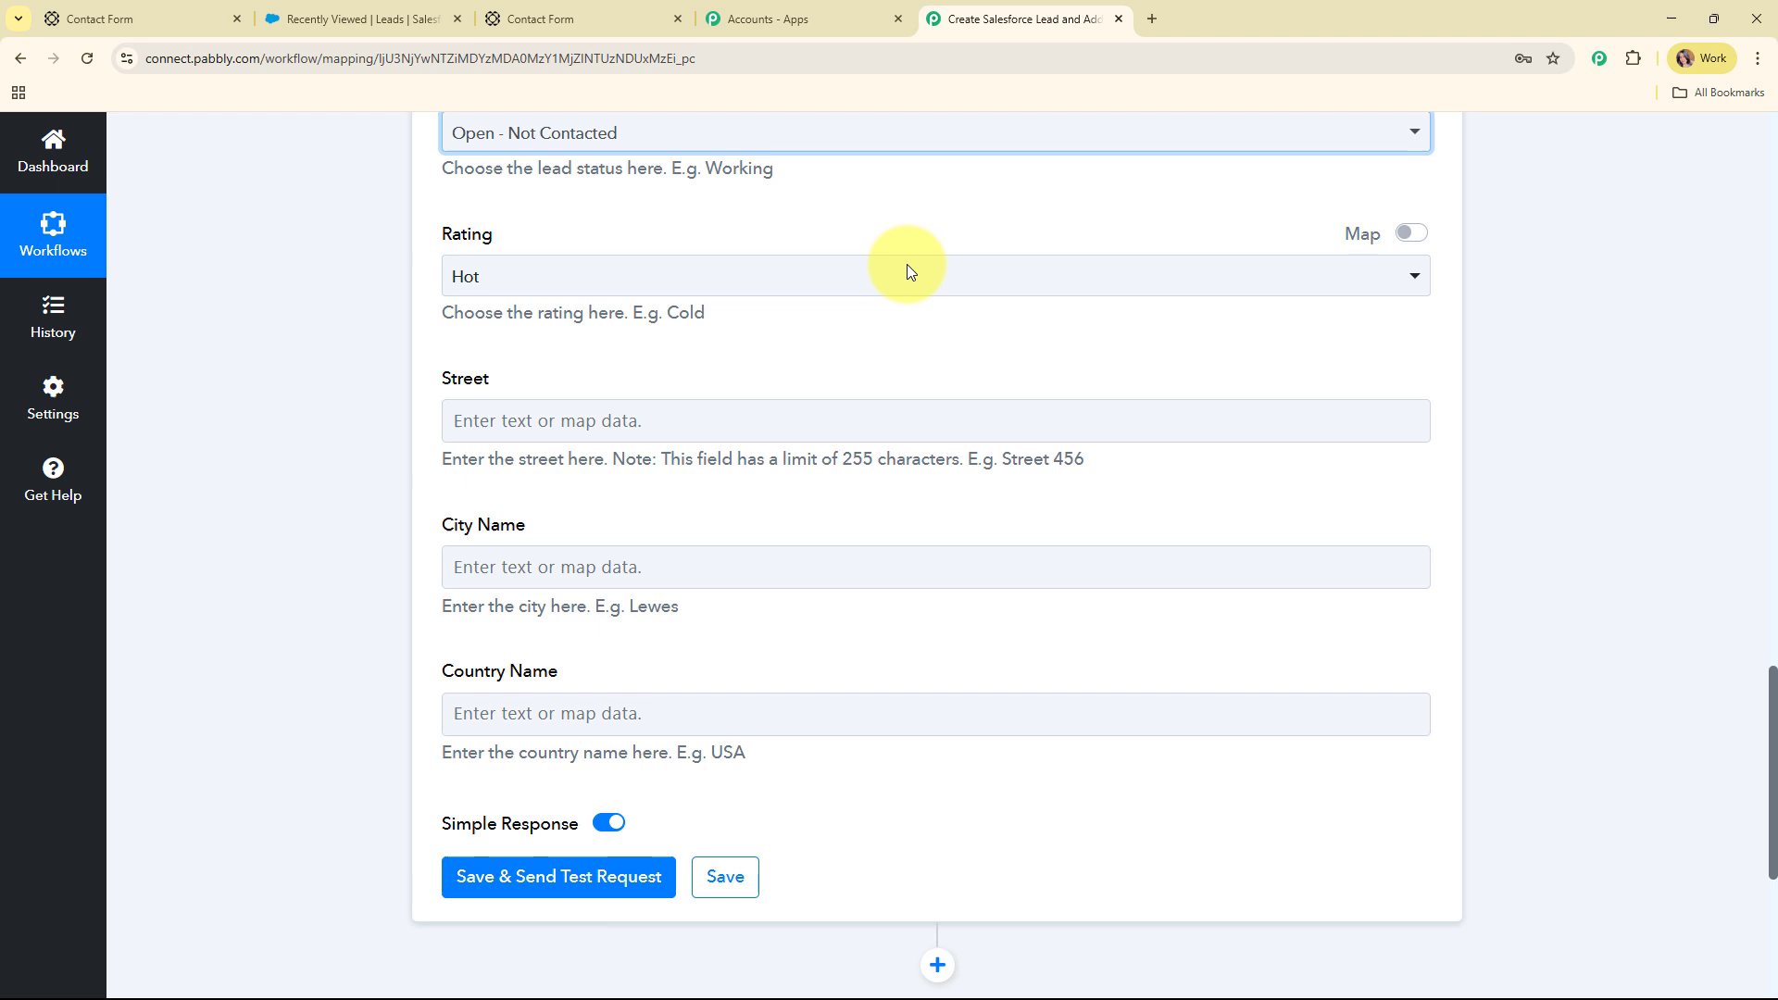
pyautogui.click(643, 278)
pyautogui.click(587, 387)
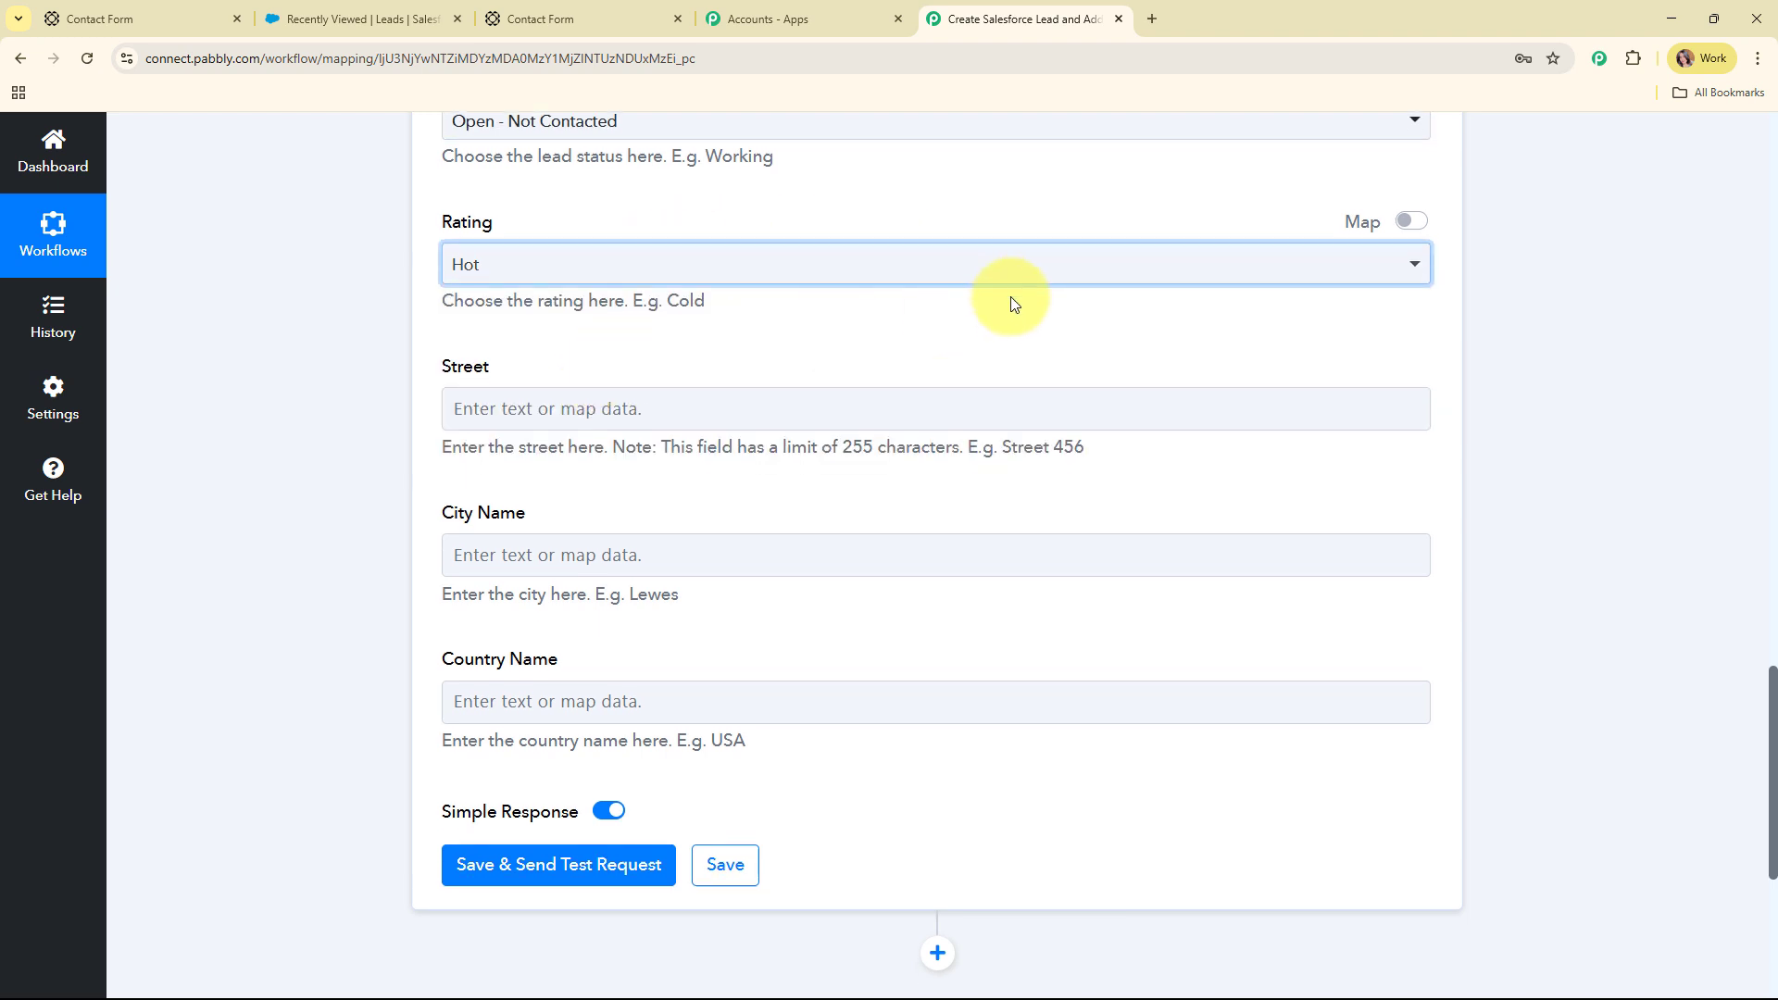
pyautogui.scroll(-2, 1010, 299)
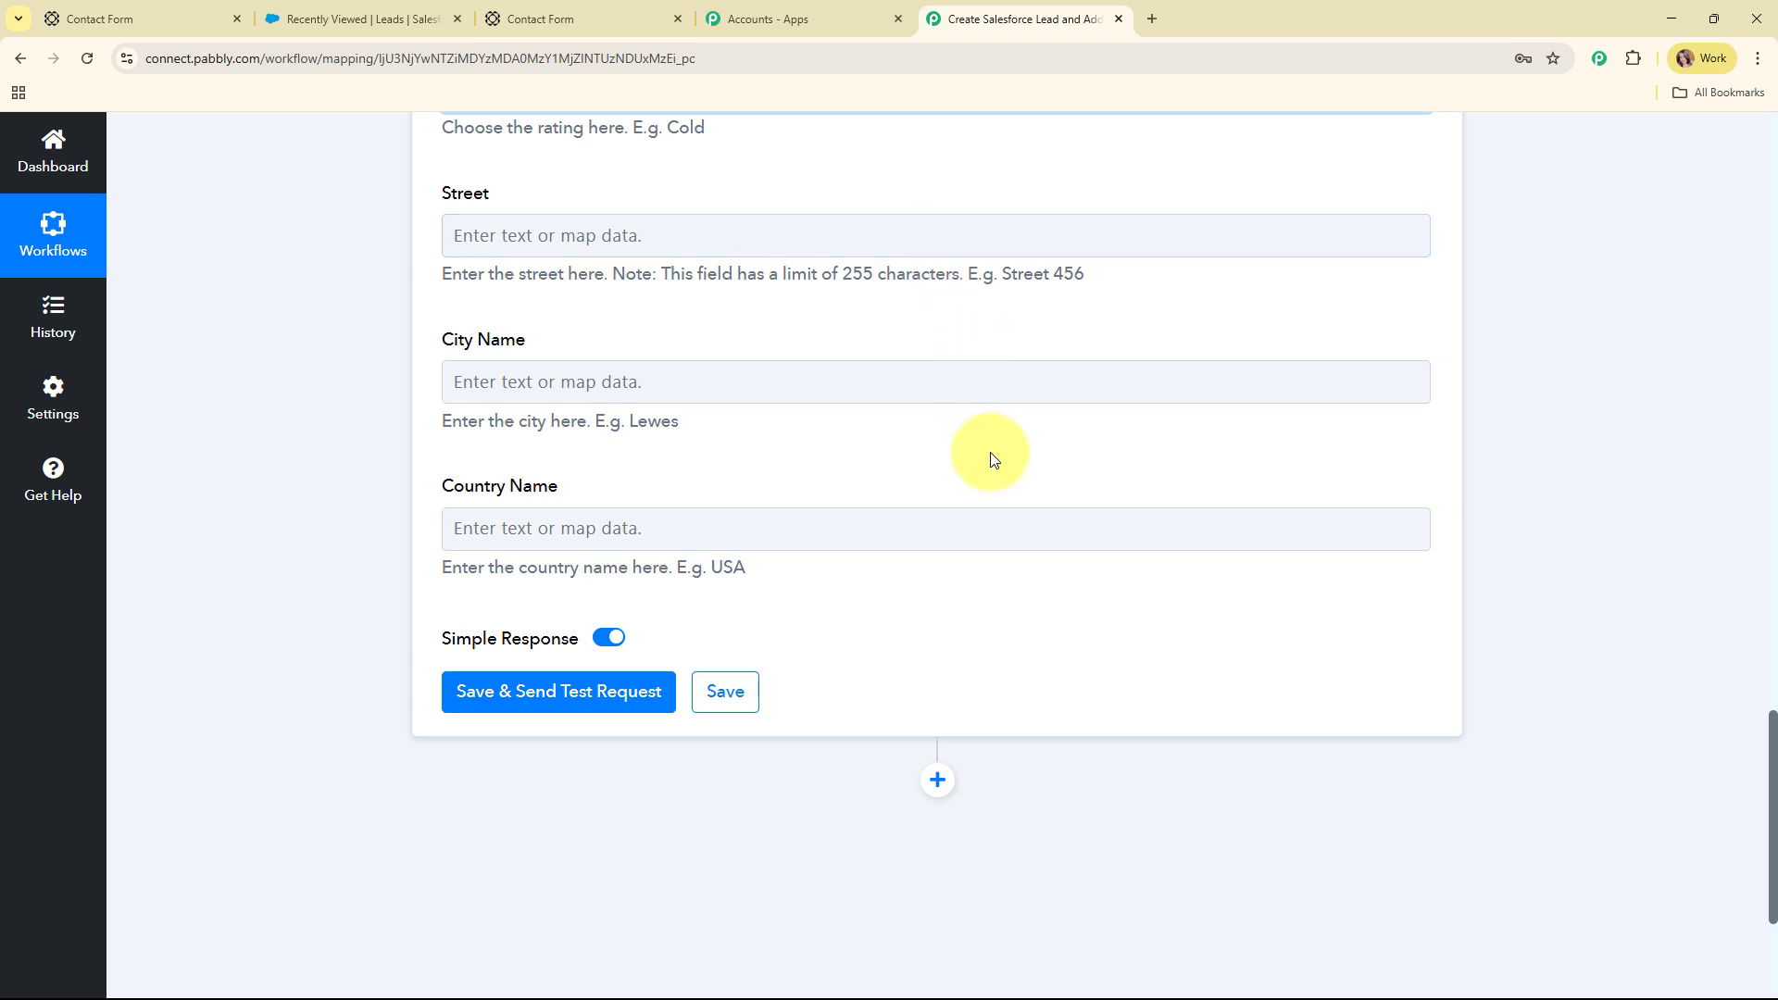
pyautogui.scroll(-1, 993, 459)
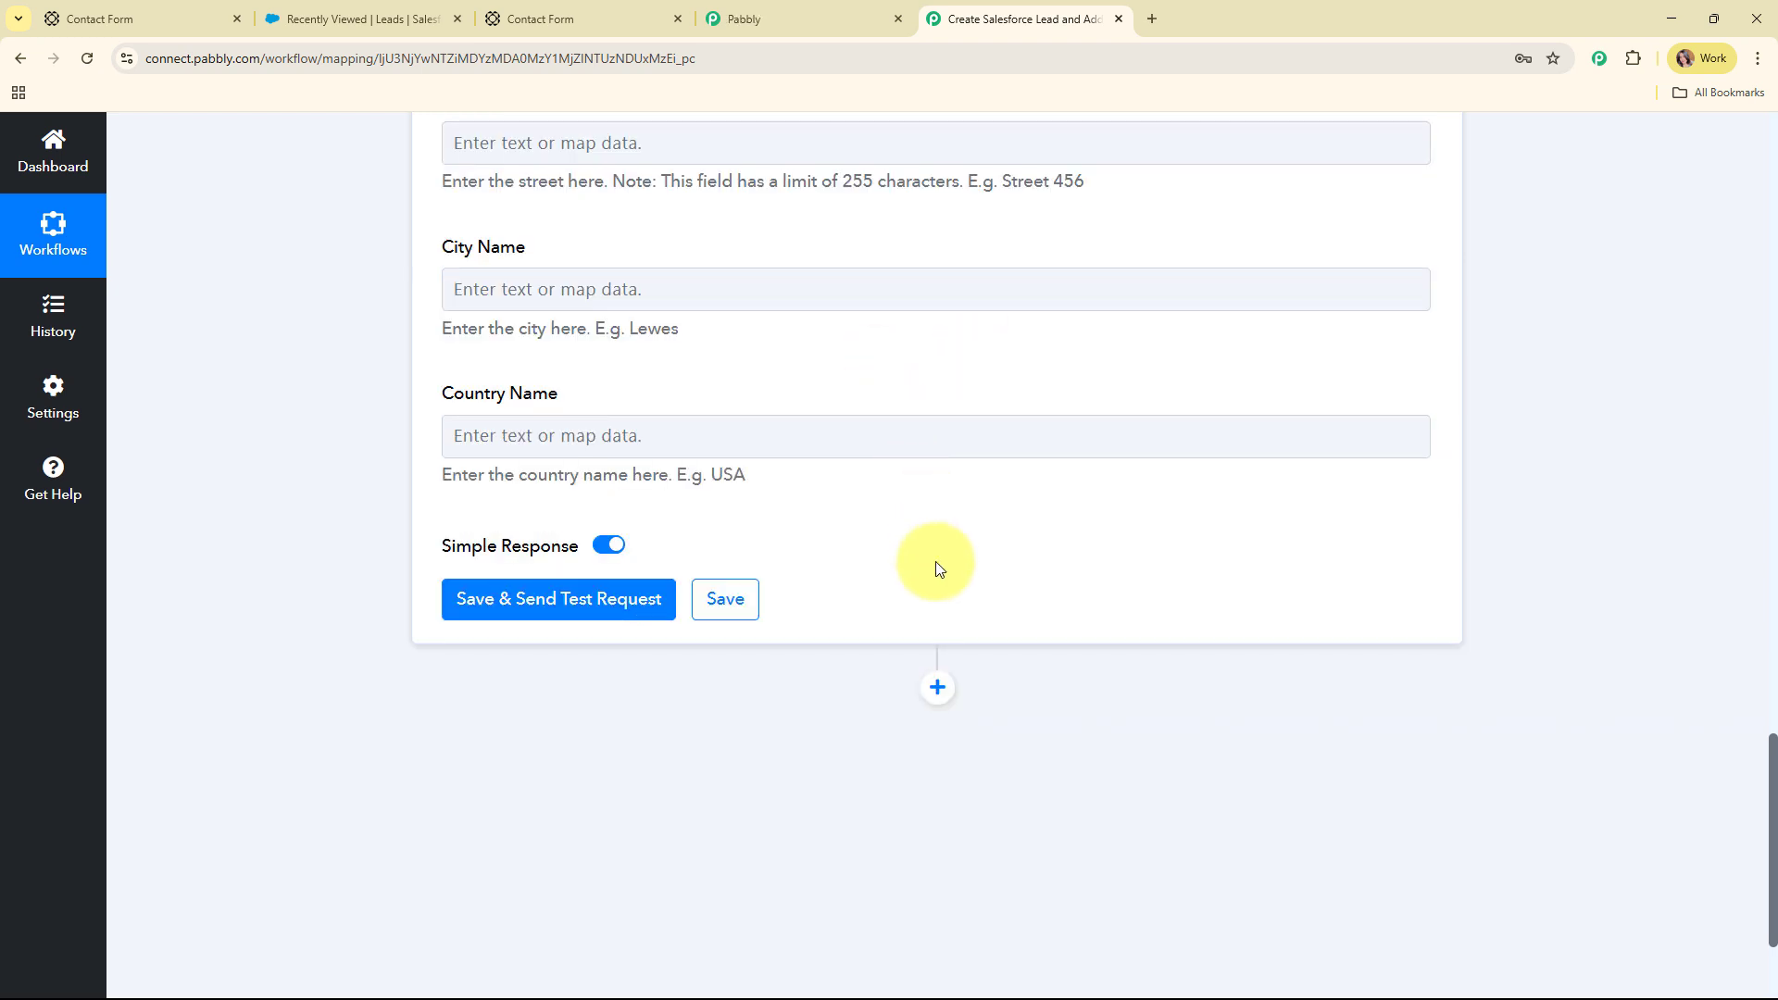
# Save and send the test request, confirming the returned lead Id and Success 1
pyautogui.click(567, 605)
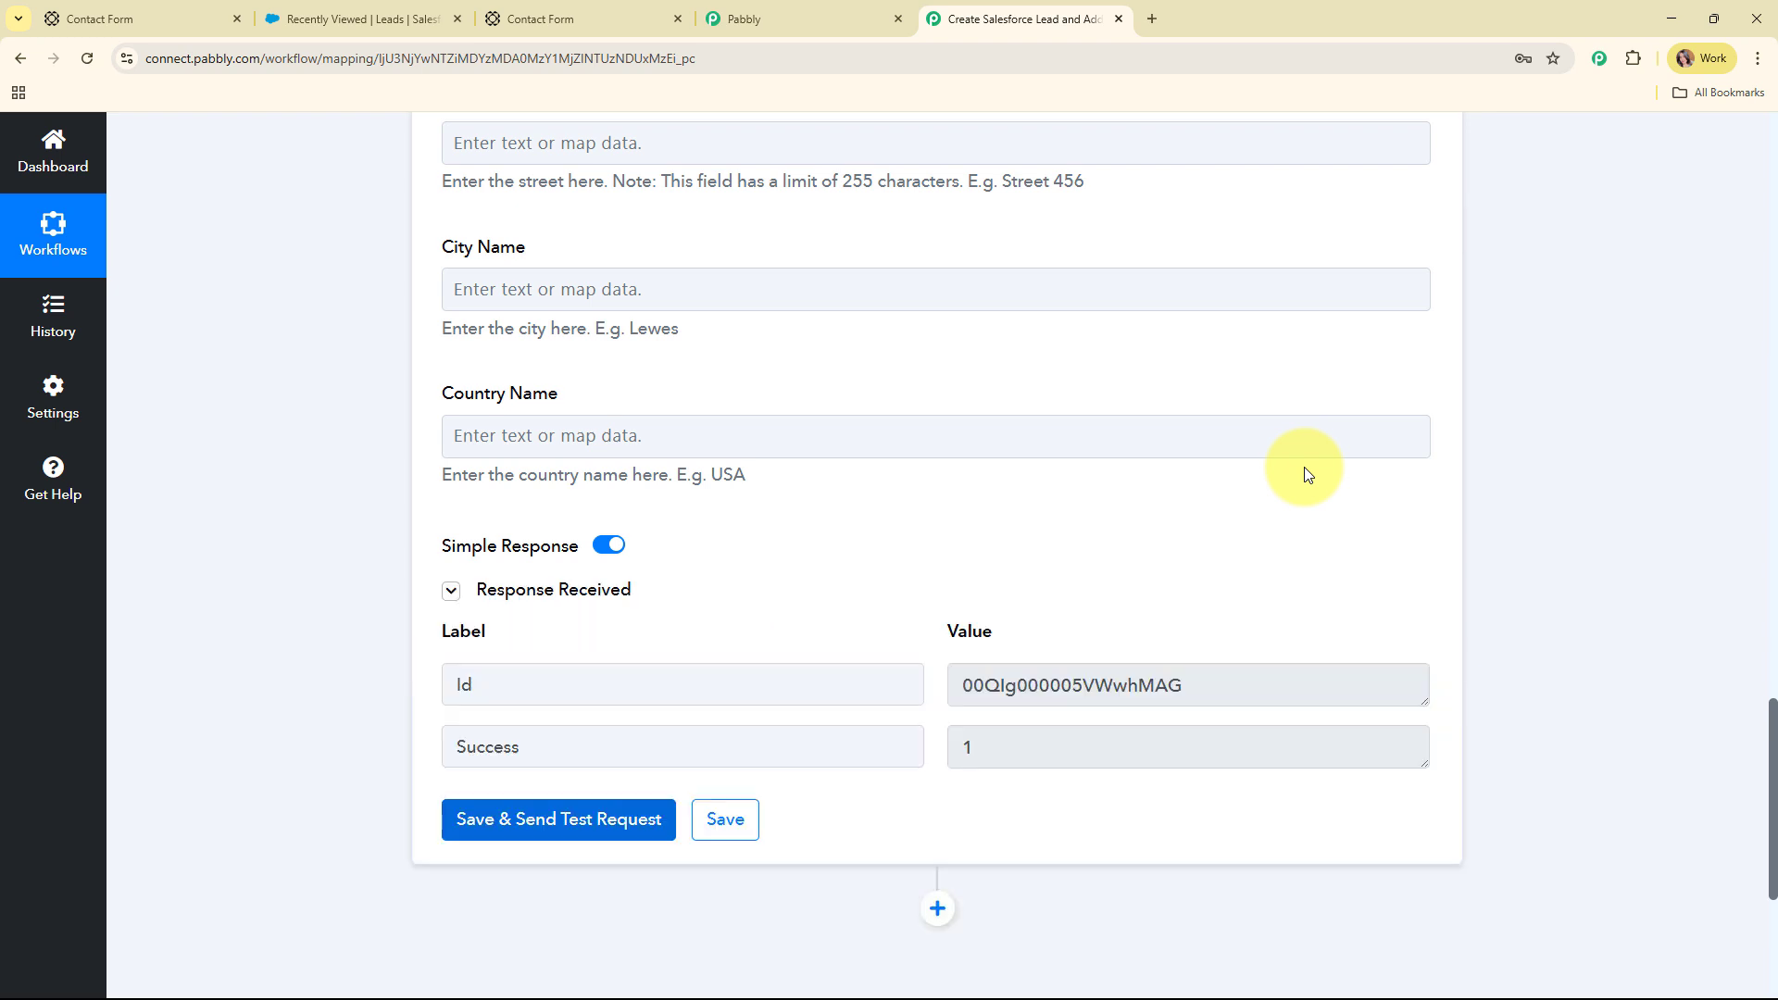
pyautogui.scroll(-1, 1515, 481)
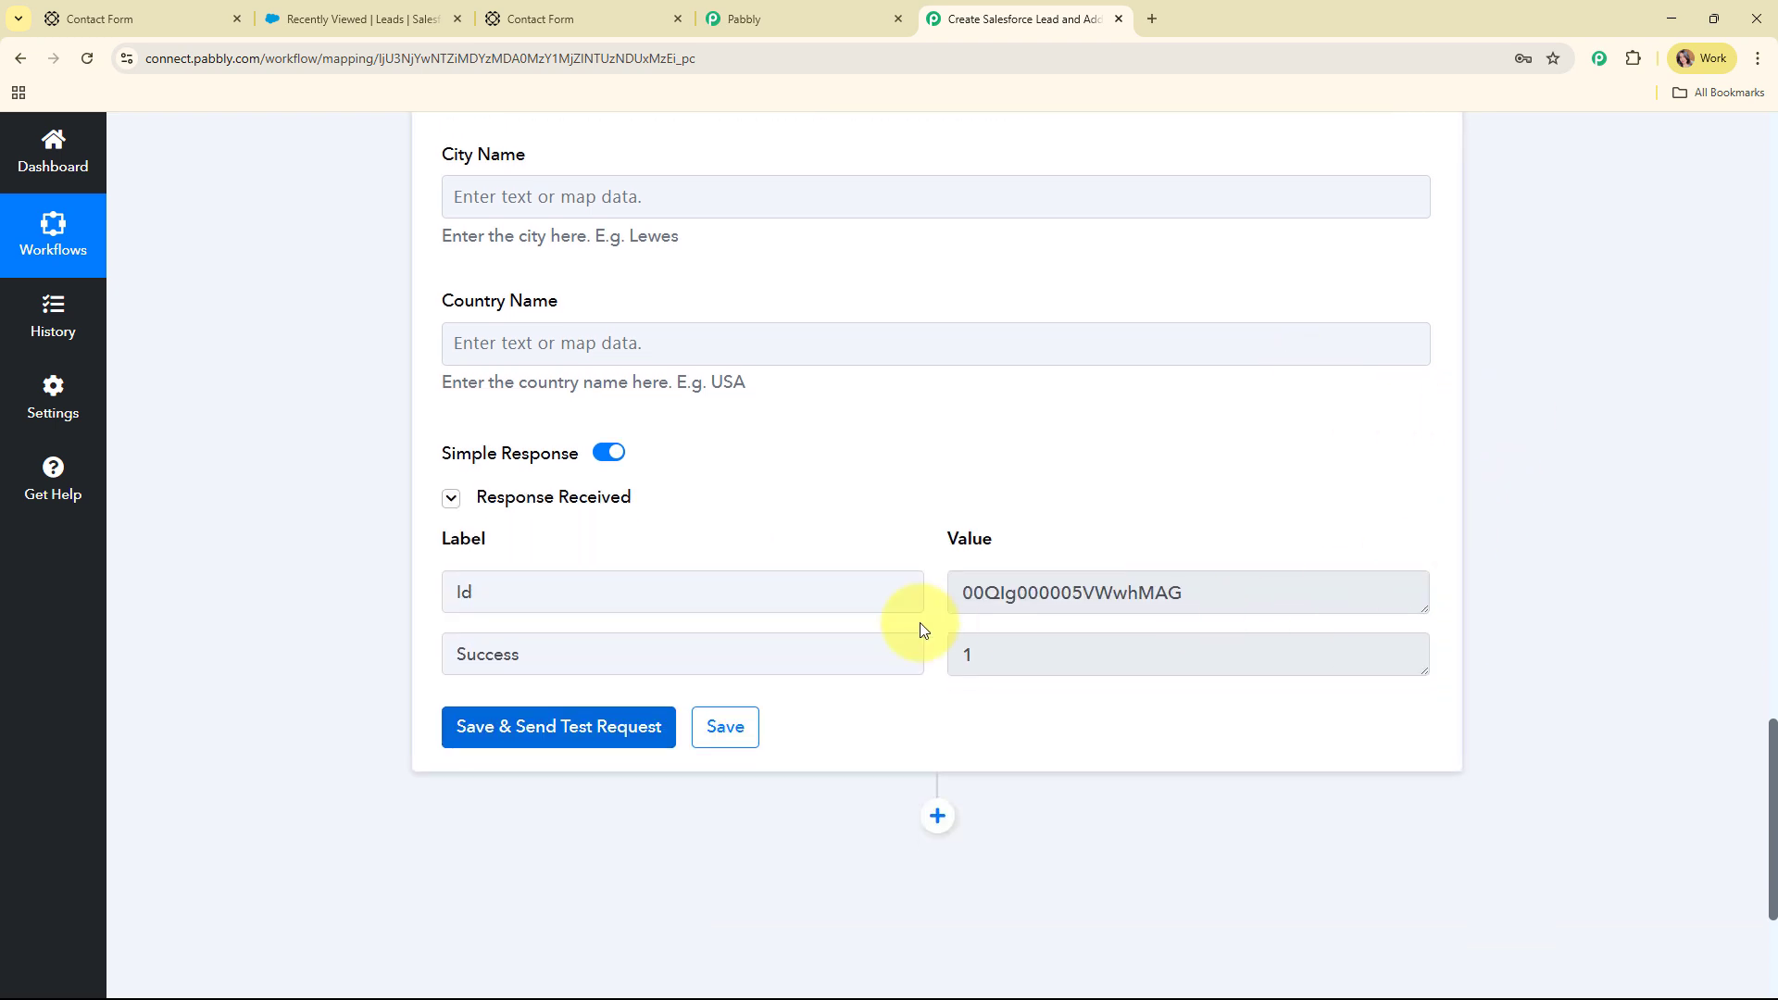
pyautogui.moveTo(1254, 602); pyautogui.dragTo(956, 592)
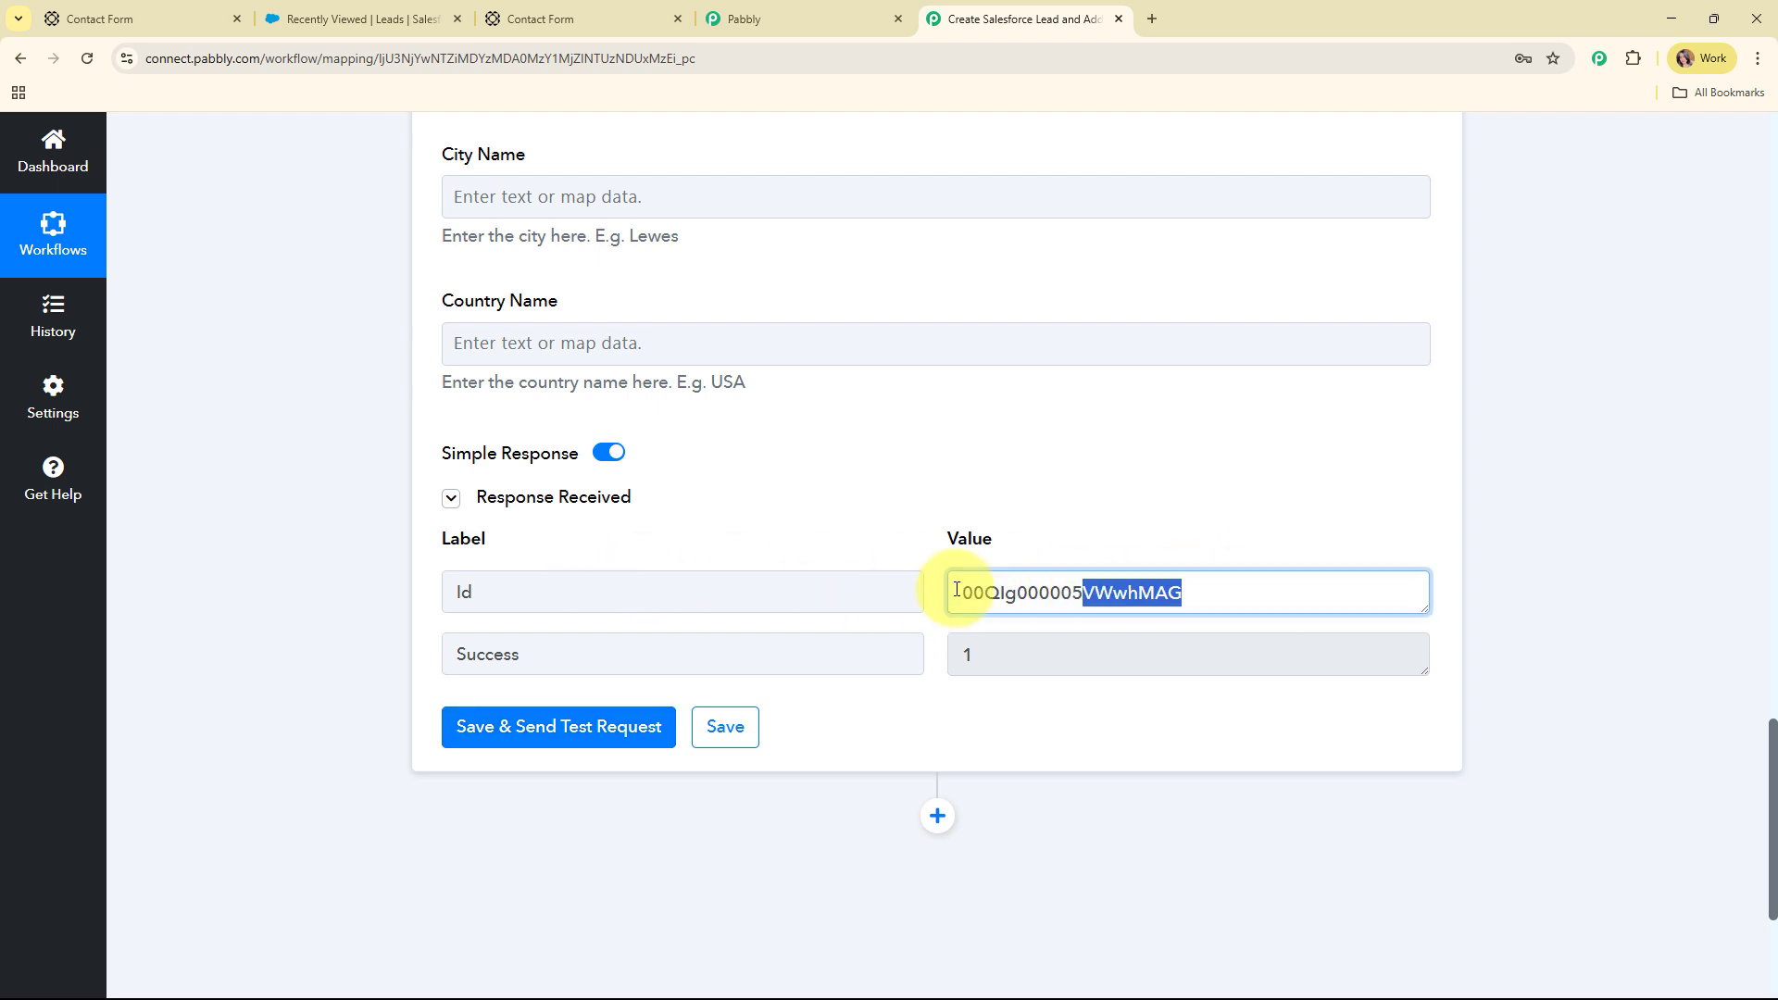
pyautogui.moveTo(1028, 661); pyautogui.dragTo(904, 647)
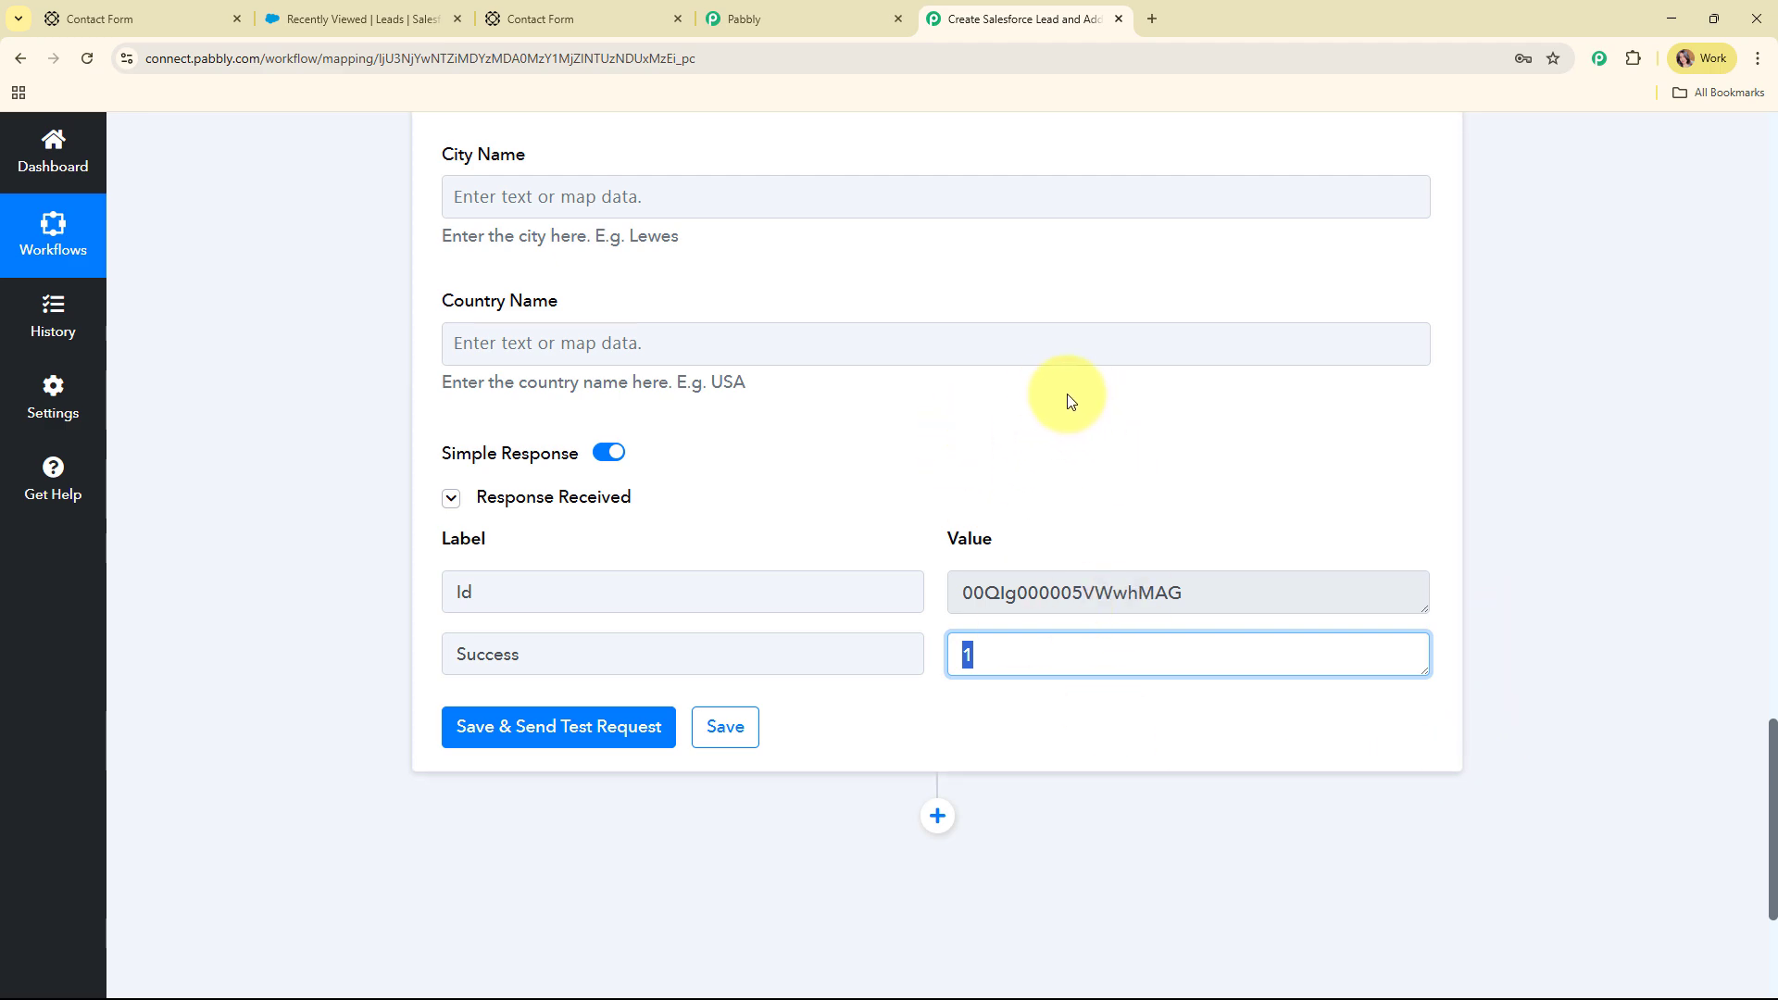
pyautogui.click(338, 19)
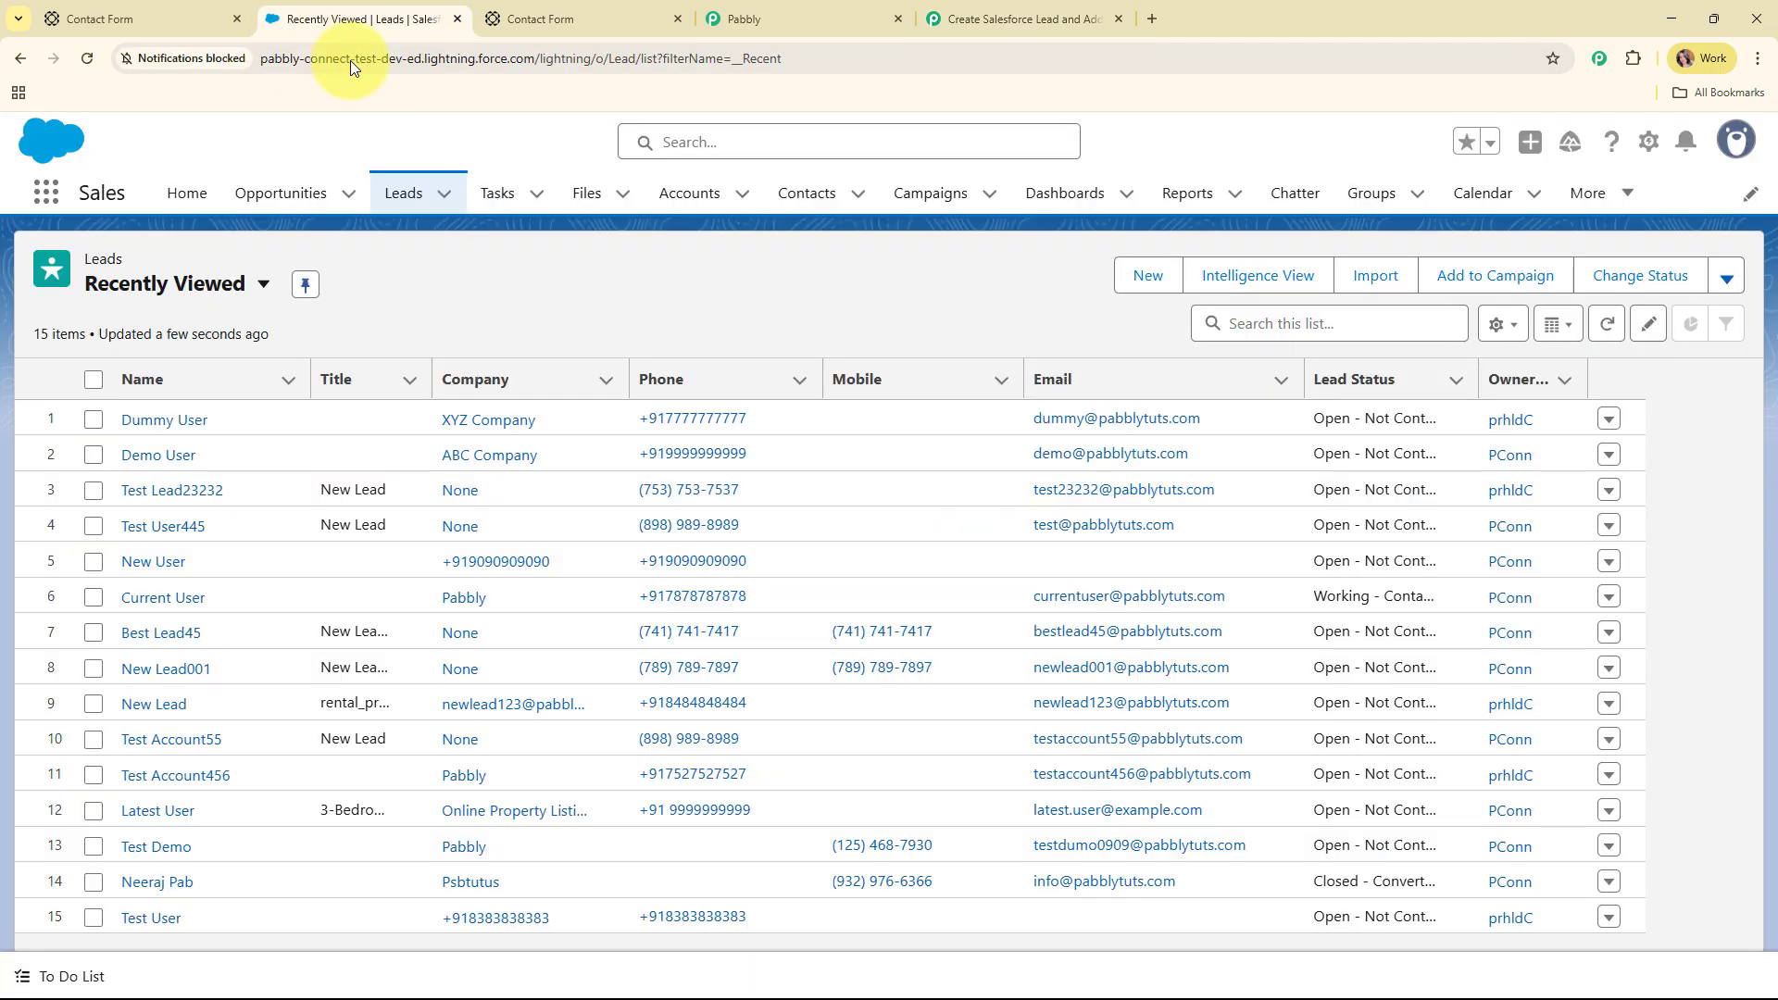
# Reload Salesforce Leads to see the new JKL Company lead, then add a third workflow step
pyautogui.click(87, 58)
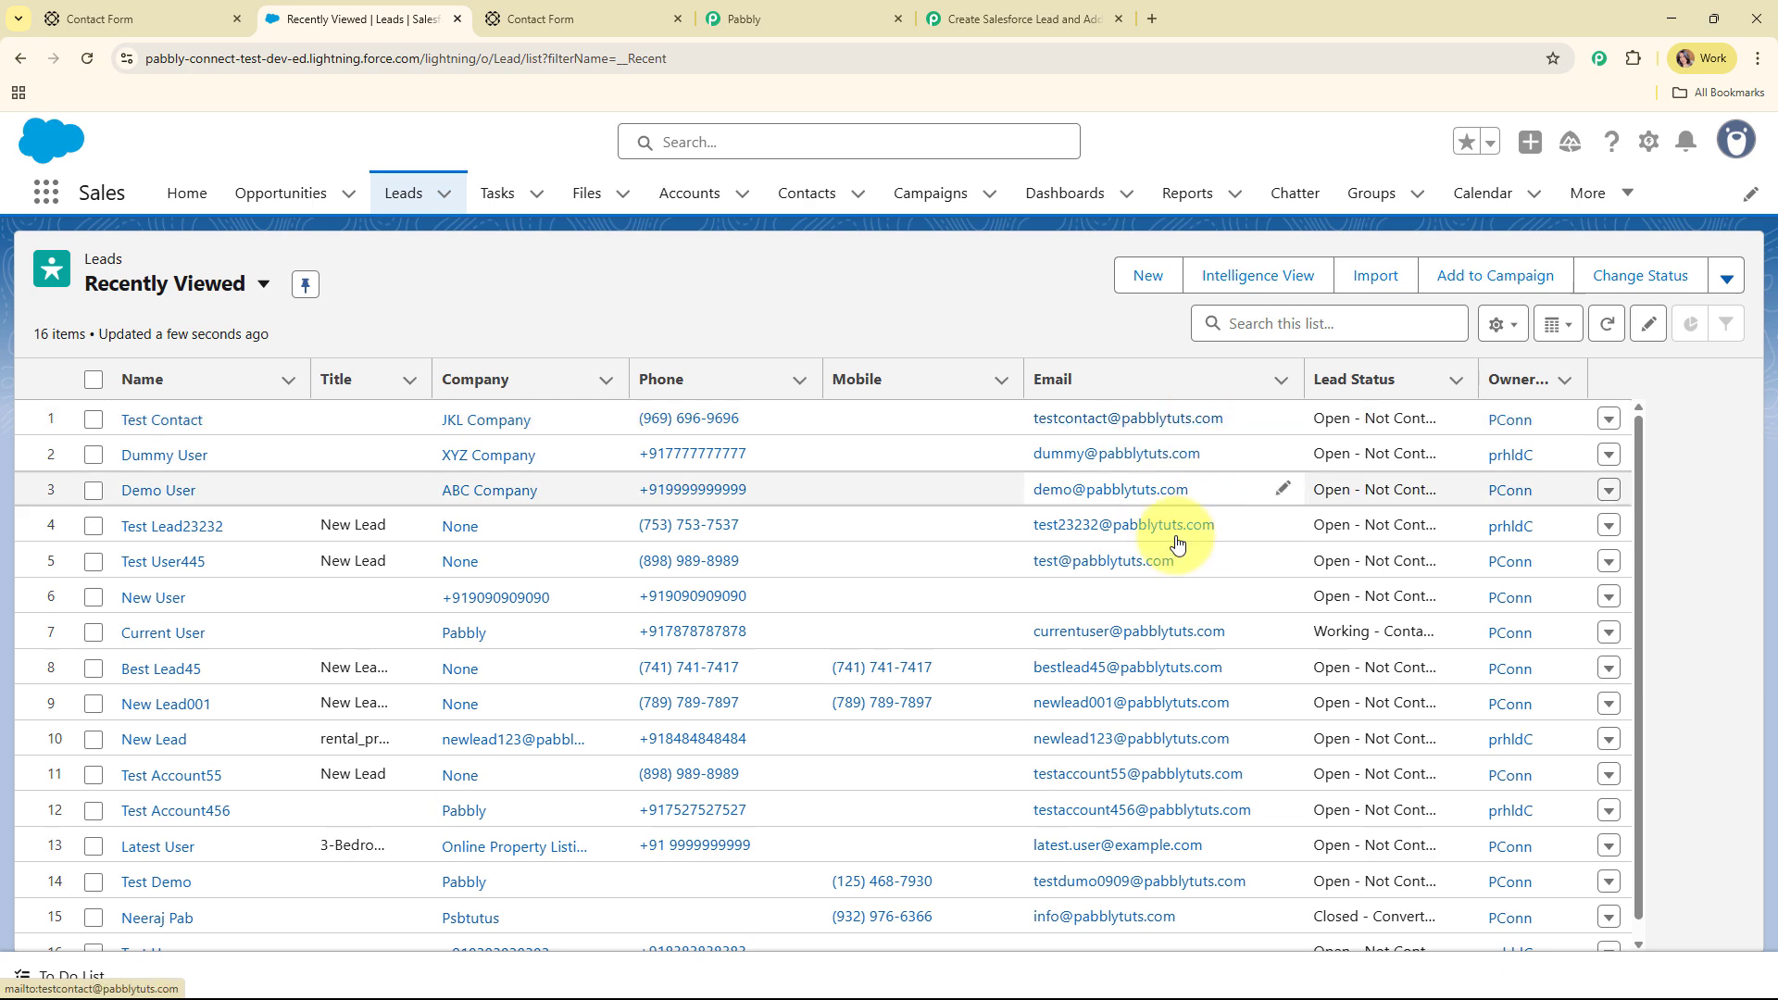
pyautogui.click(996, 16)
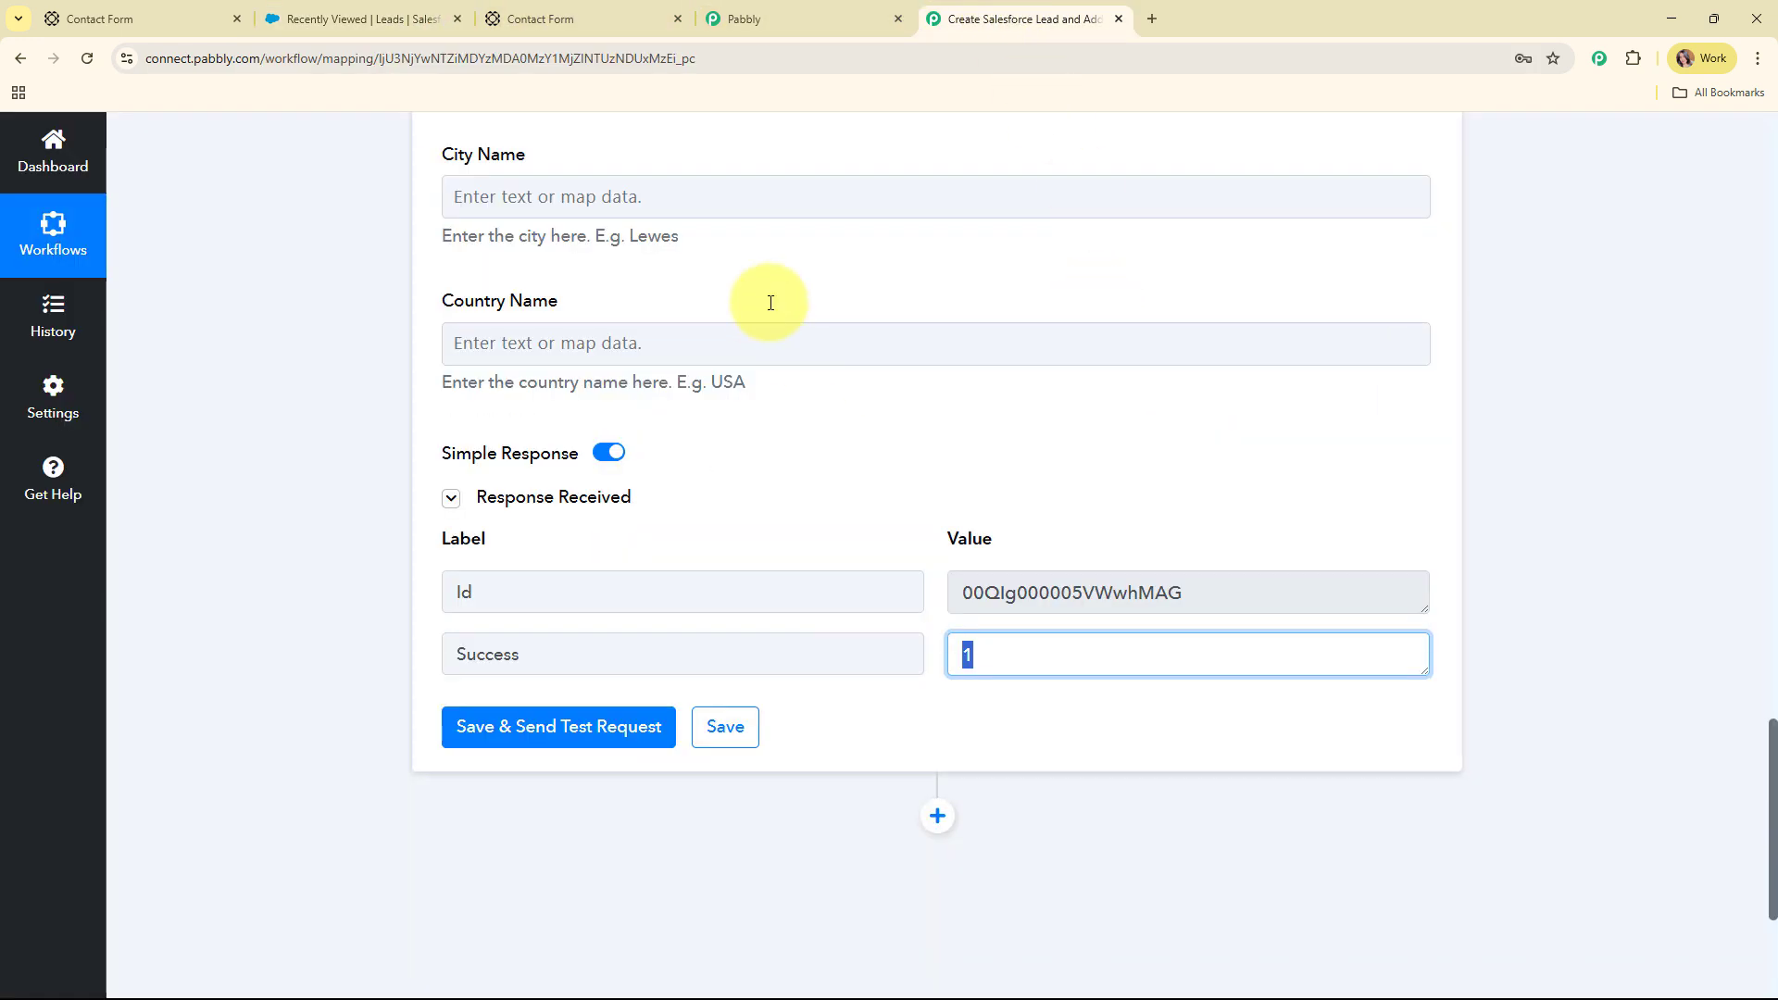
pyautogui.scroll(-1, 1036, 426)
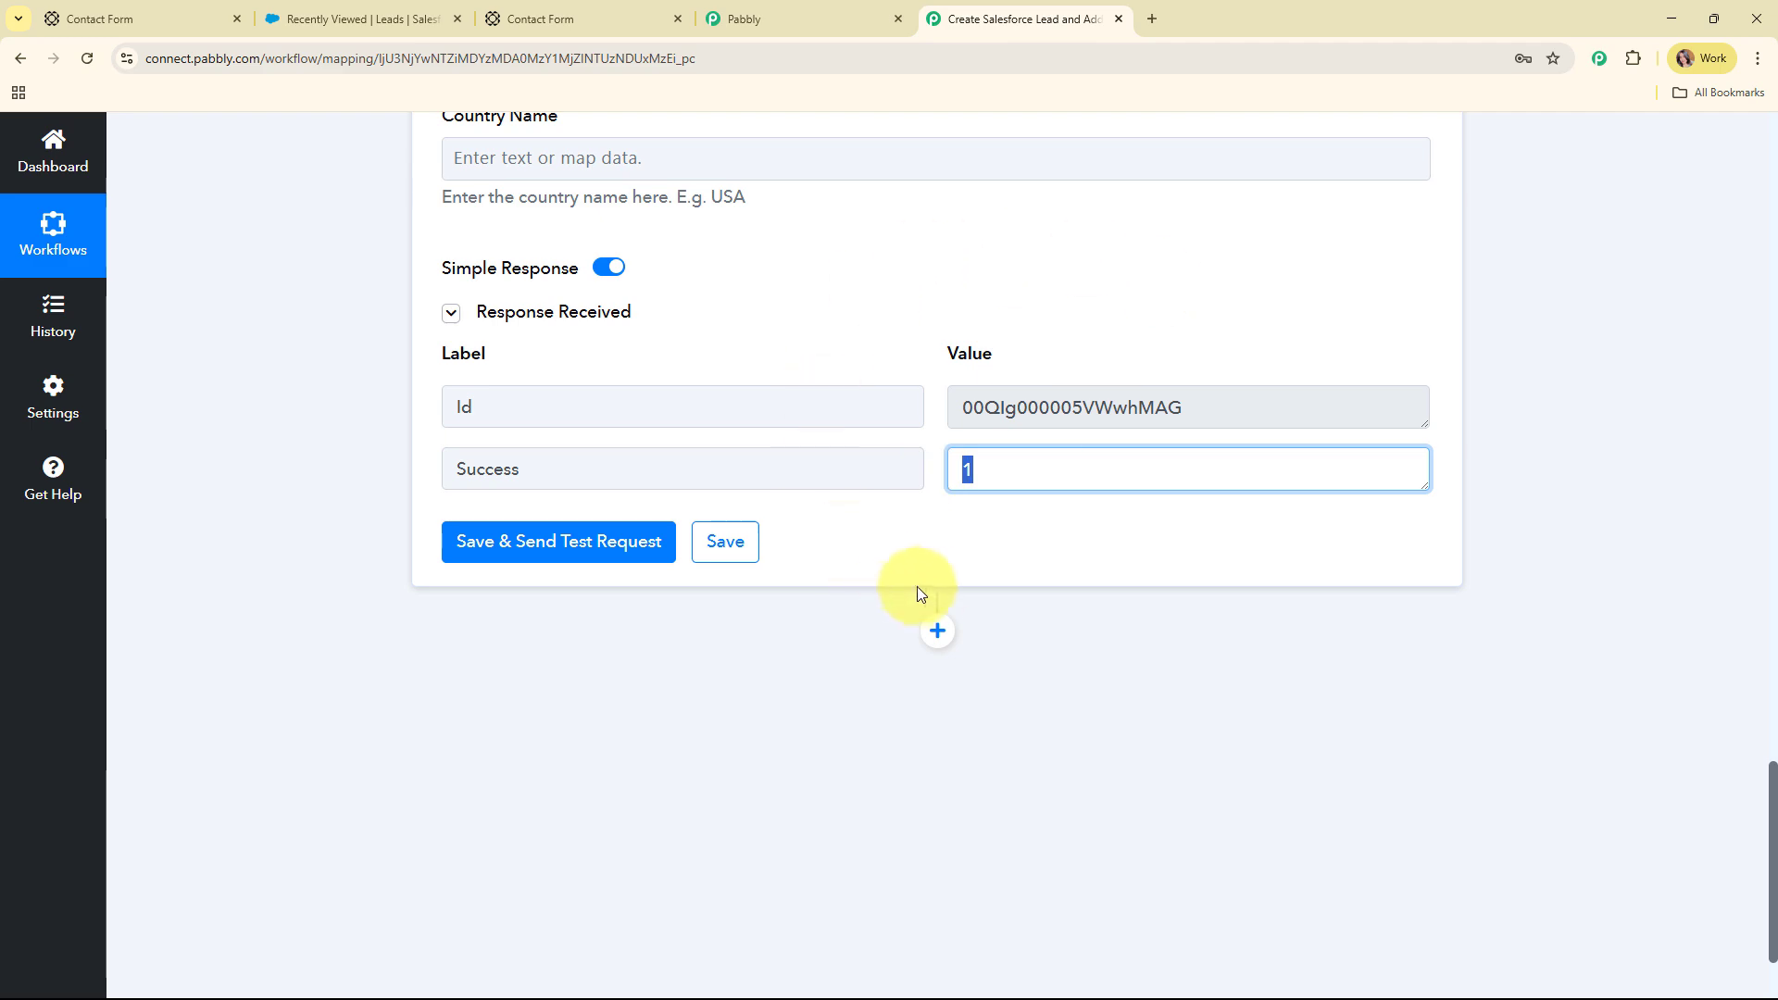
pyautogui.click(936, 626)
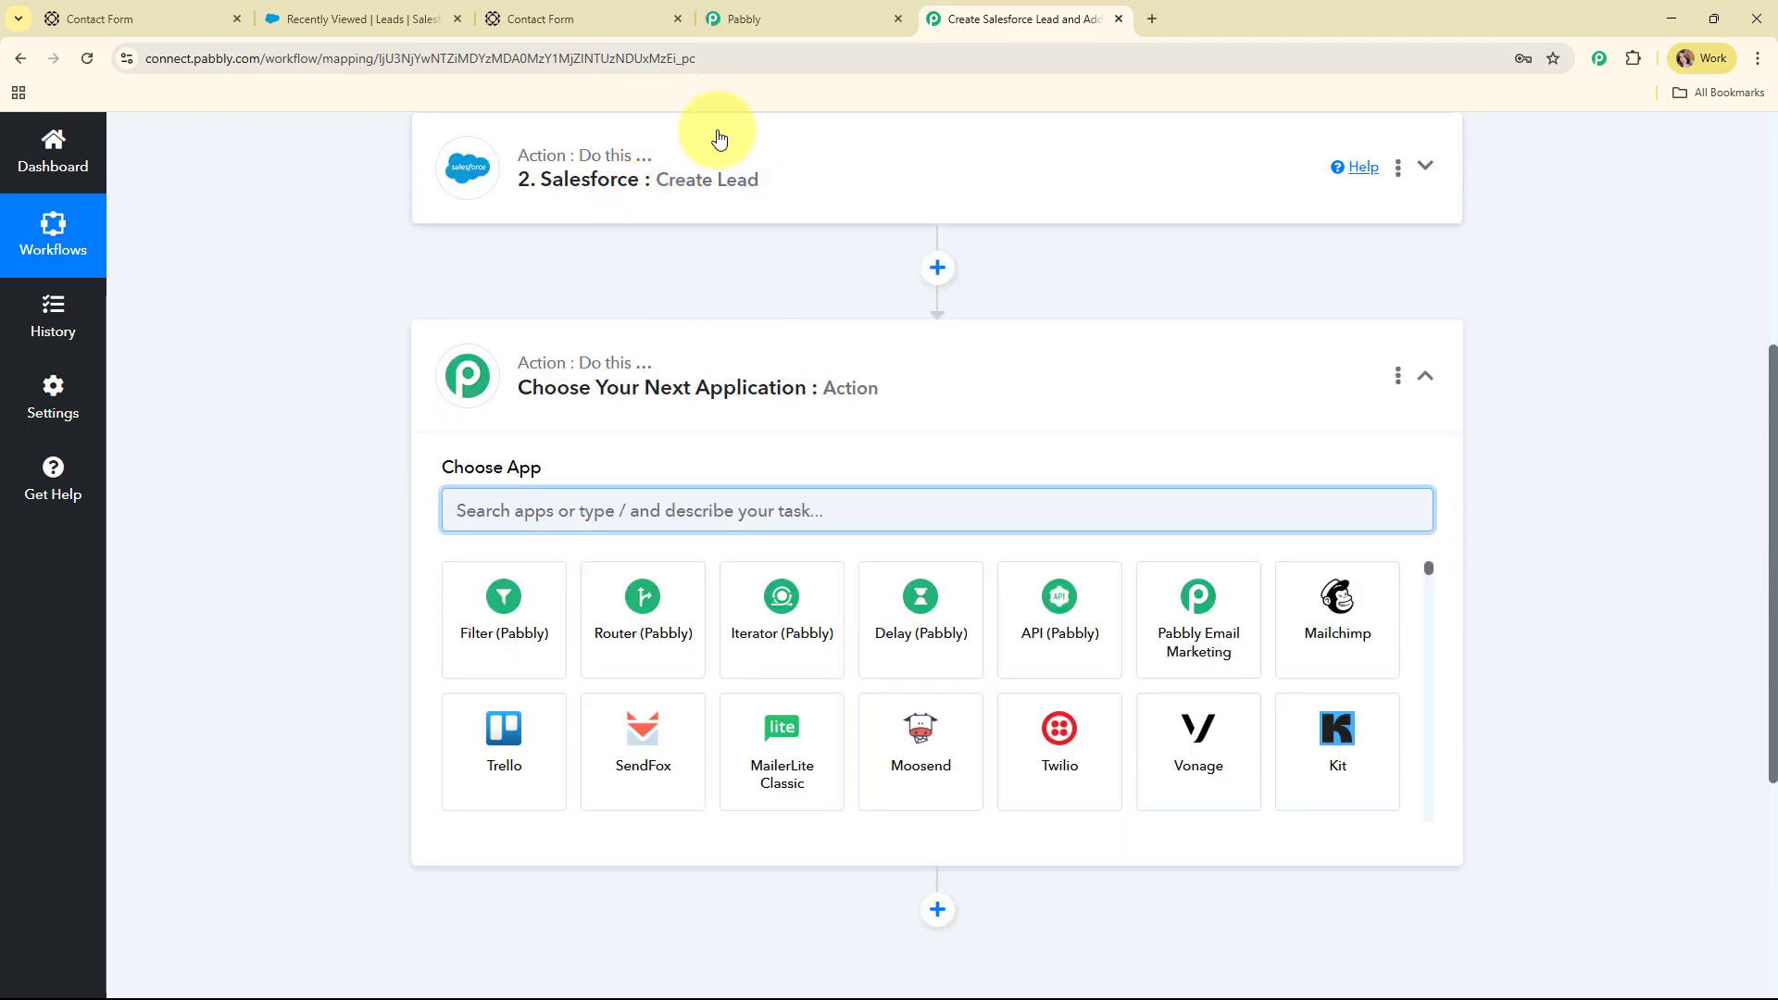
# Check the Integration campaign in the Salesforce Campaigns list
pyautogui.click(361, 17)
pyautogui.click(917, 195)
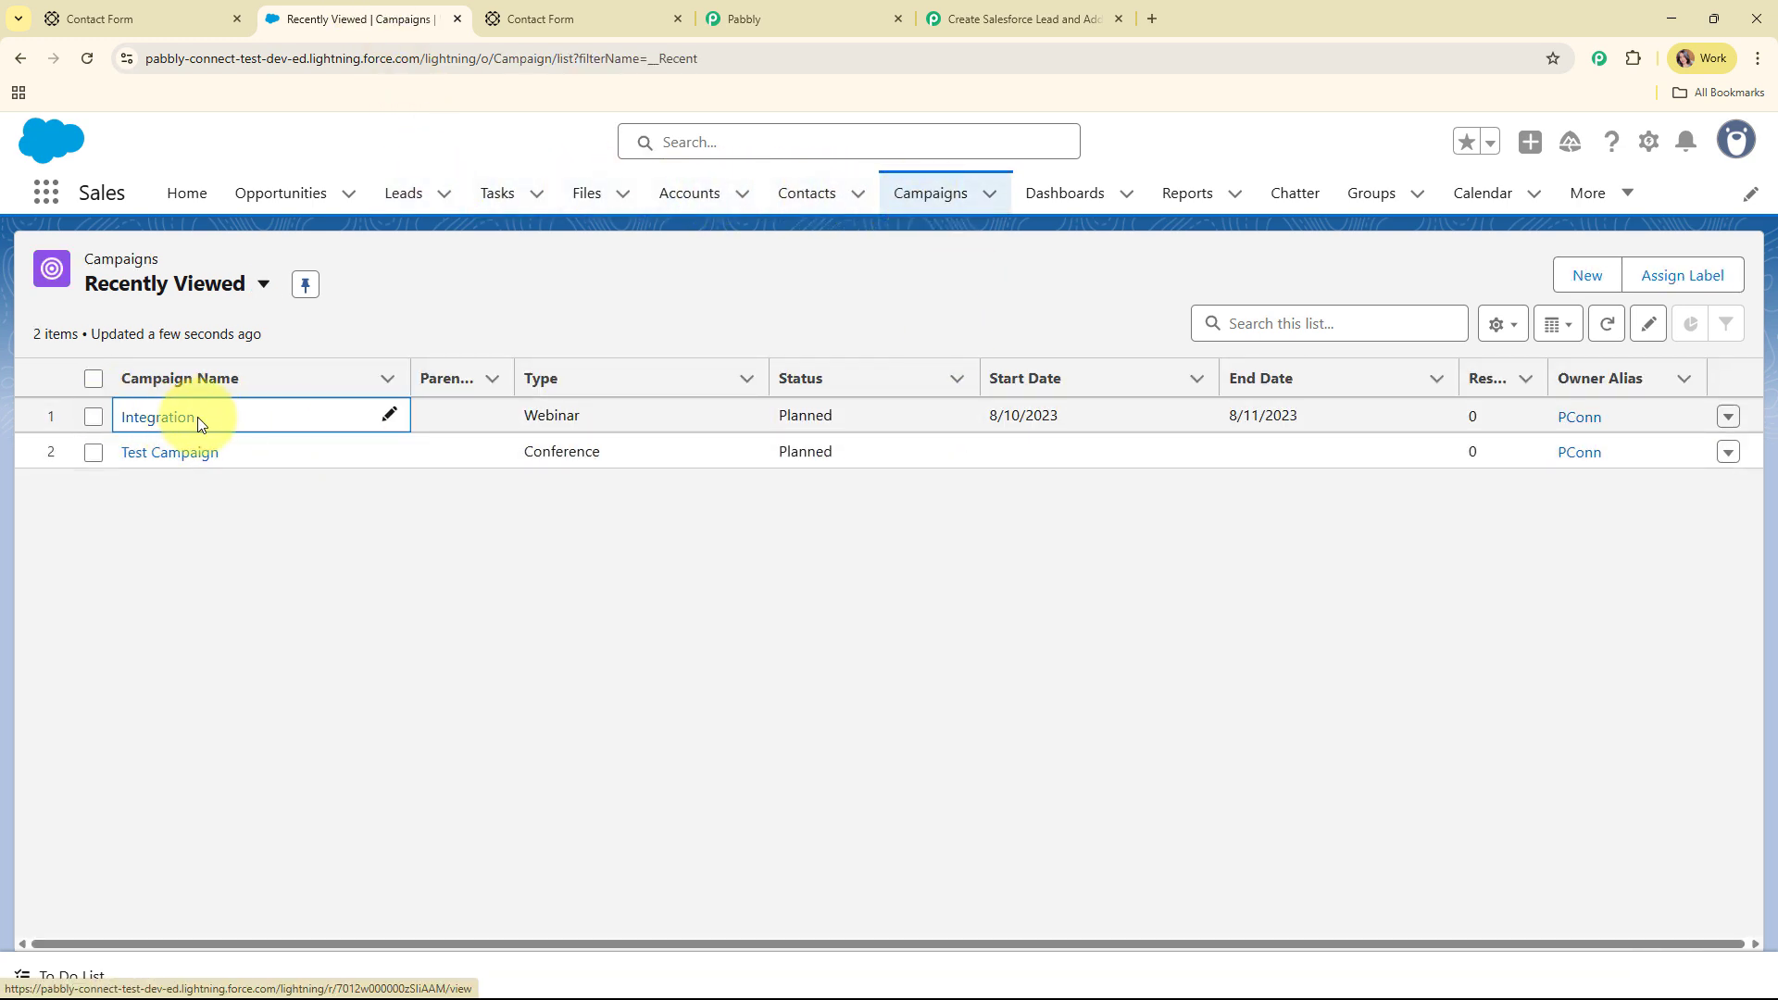
pyautogui.click(997, 16)
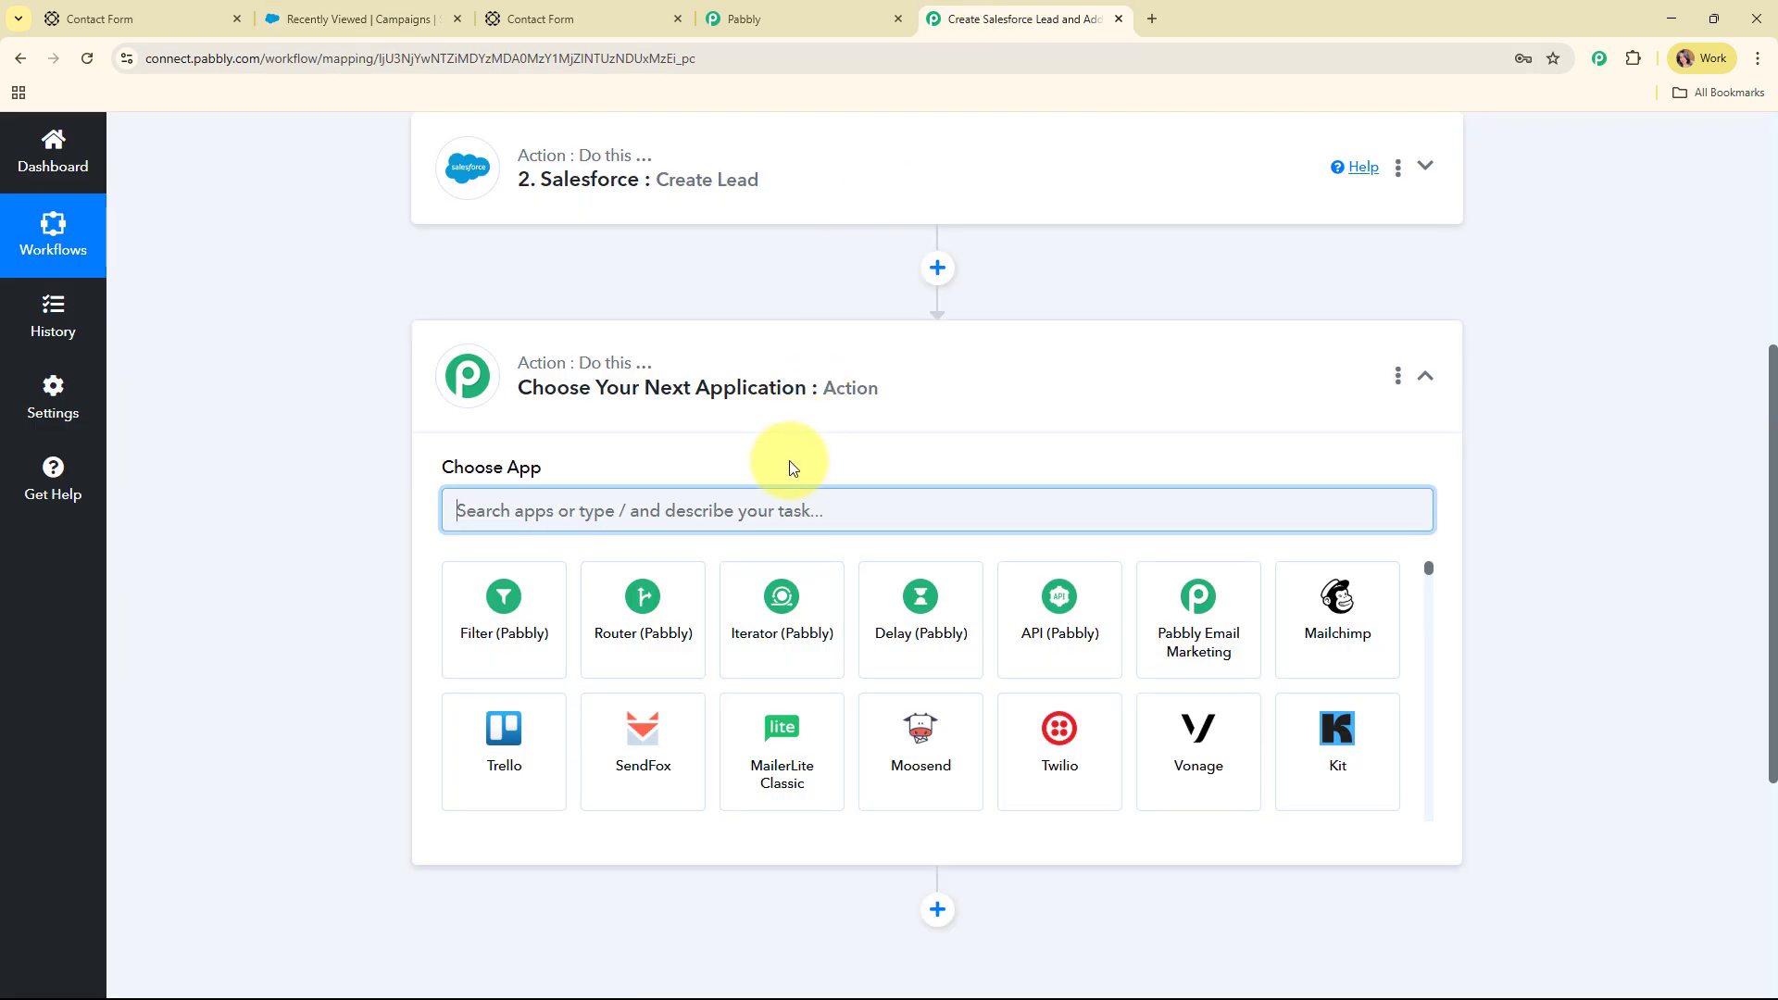
# Search 'sale' to set the new step to Salesforce with Add Lead to a Campaign as its event
pyautogui.write('sale')
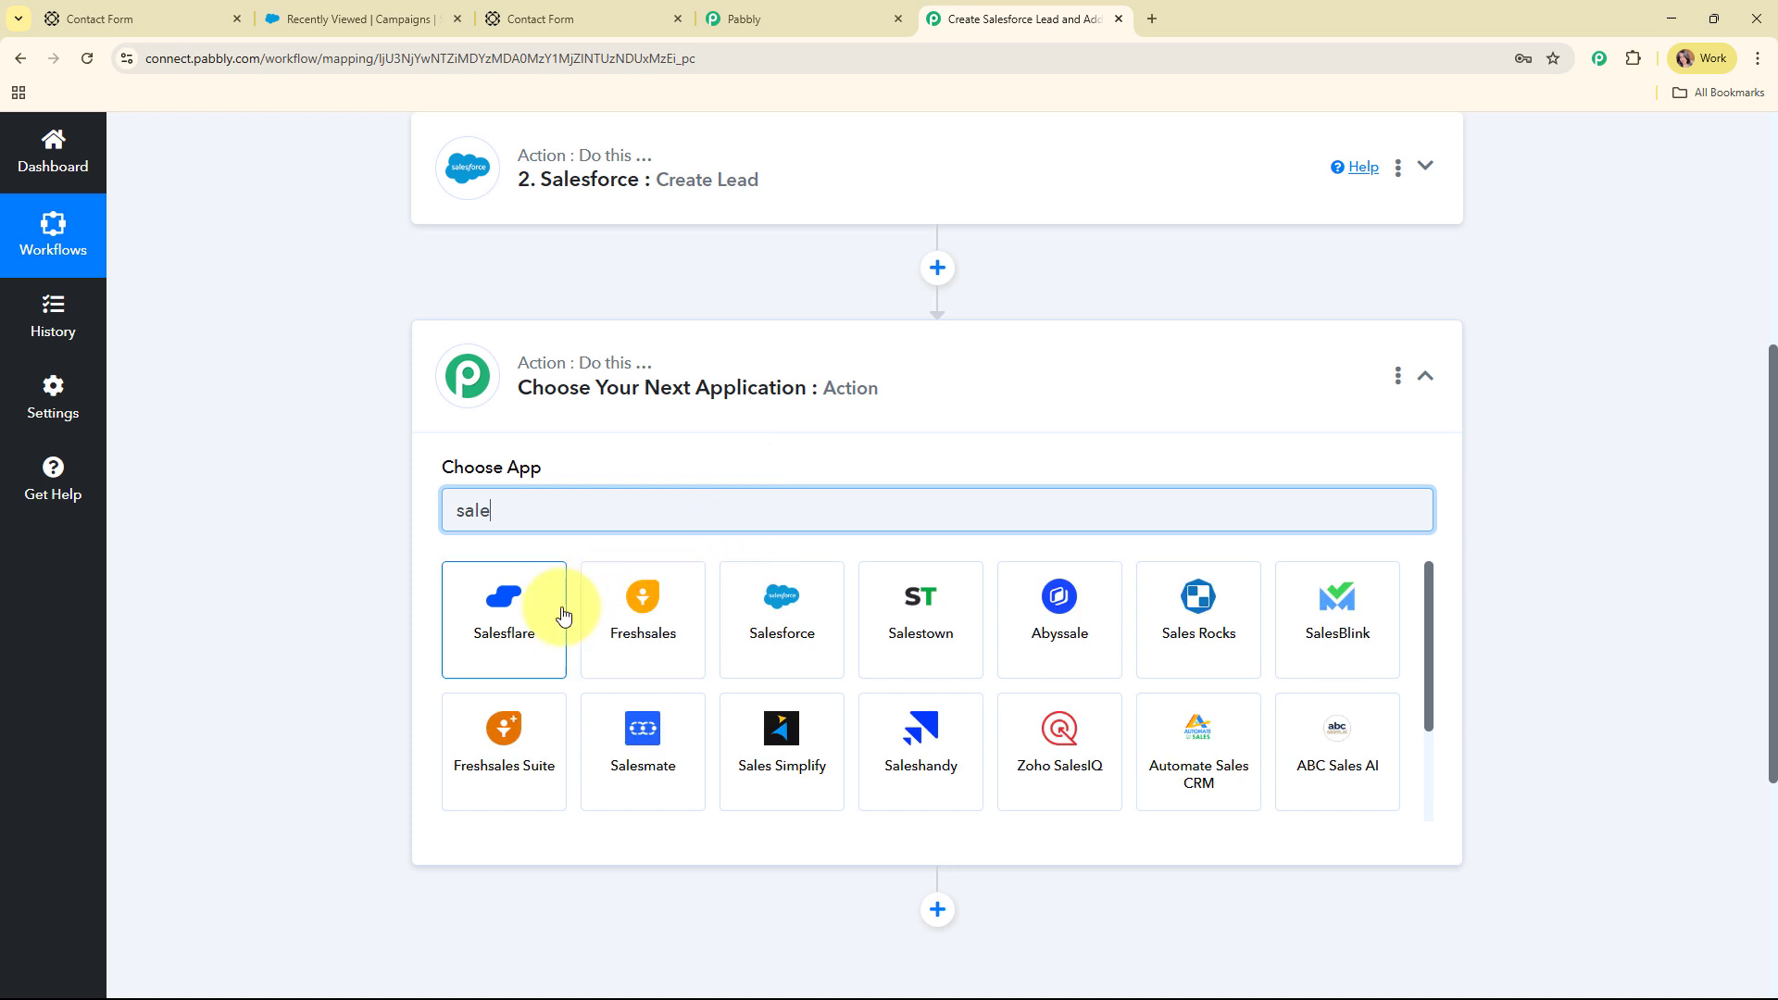
pyautogui.click(792, 602)
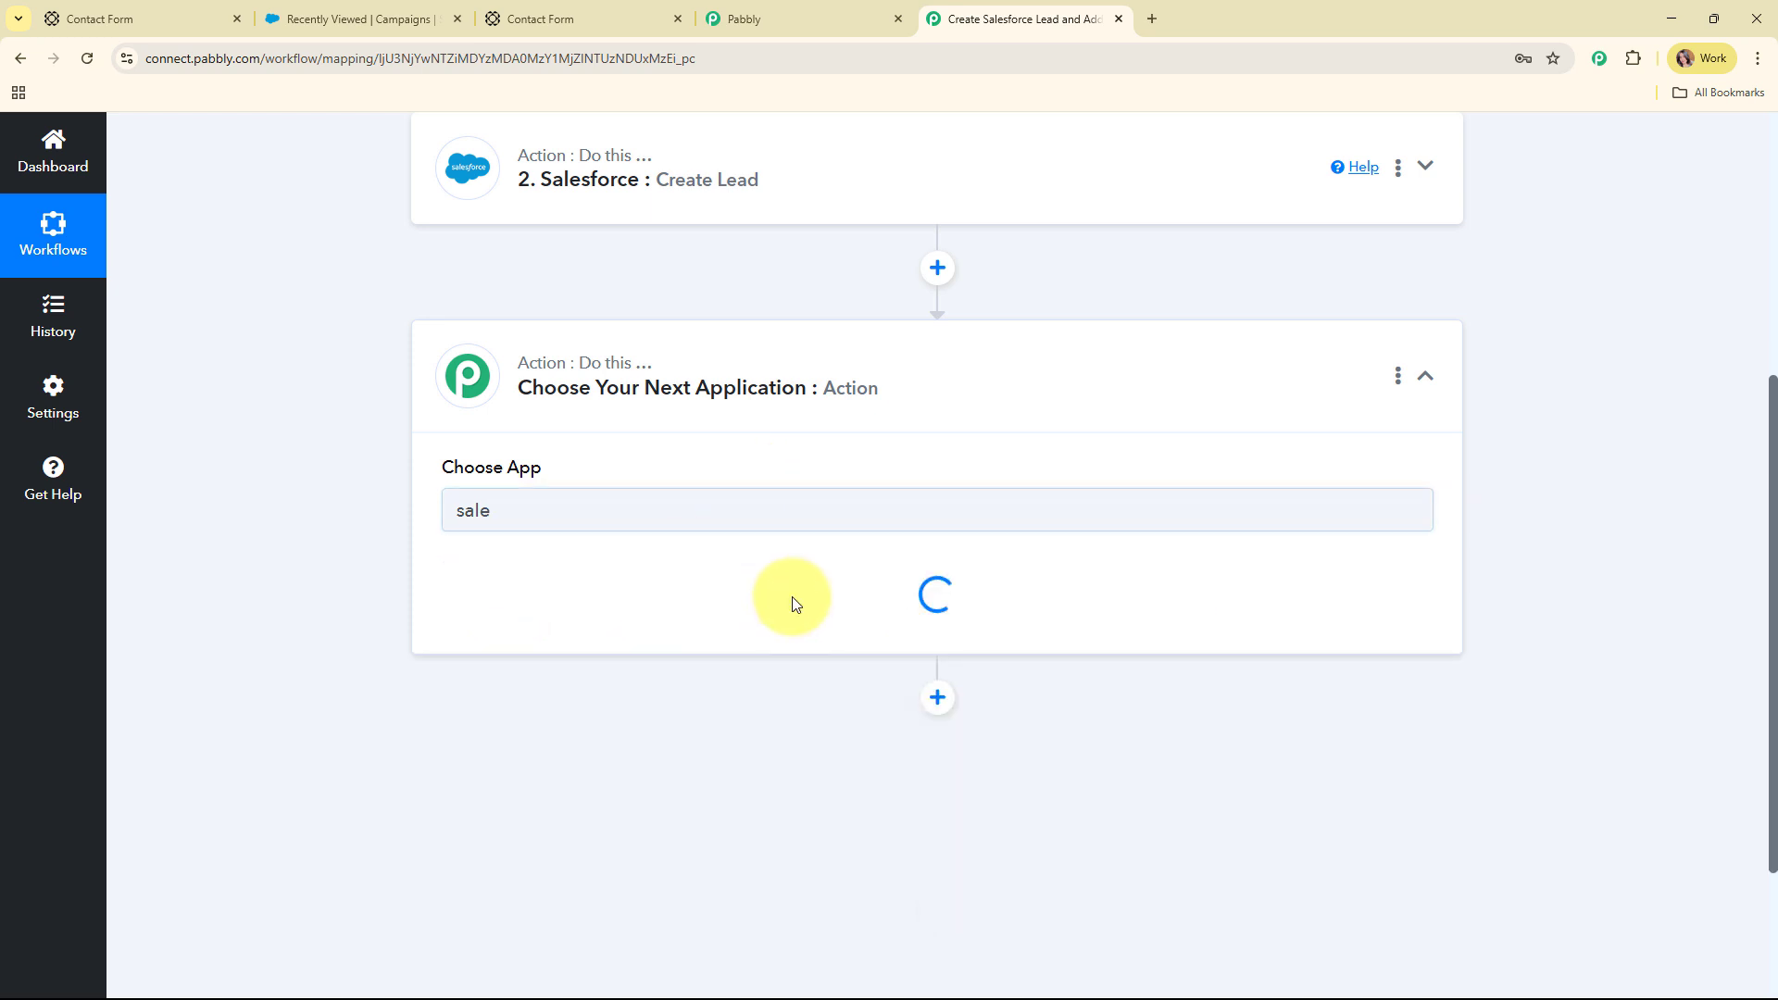
pyautogui.click(568, 601)
pyautogui.scroll(-3, 586, 357)
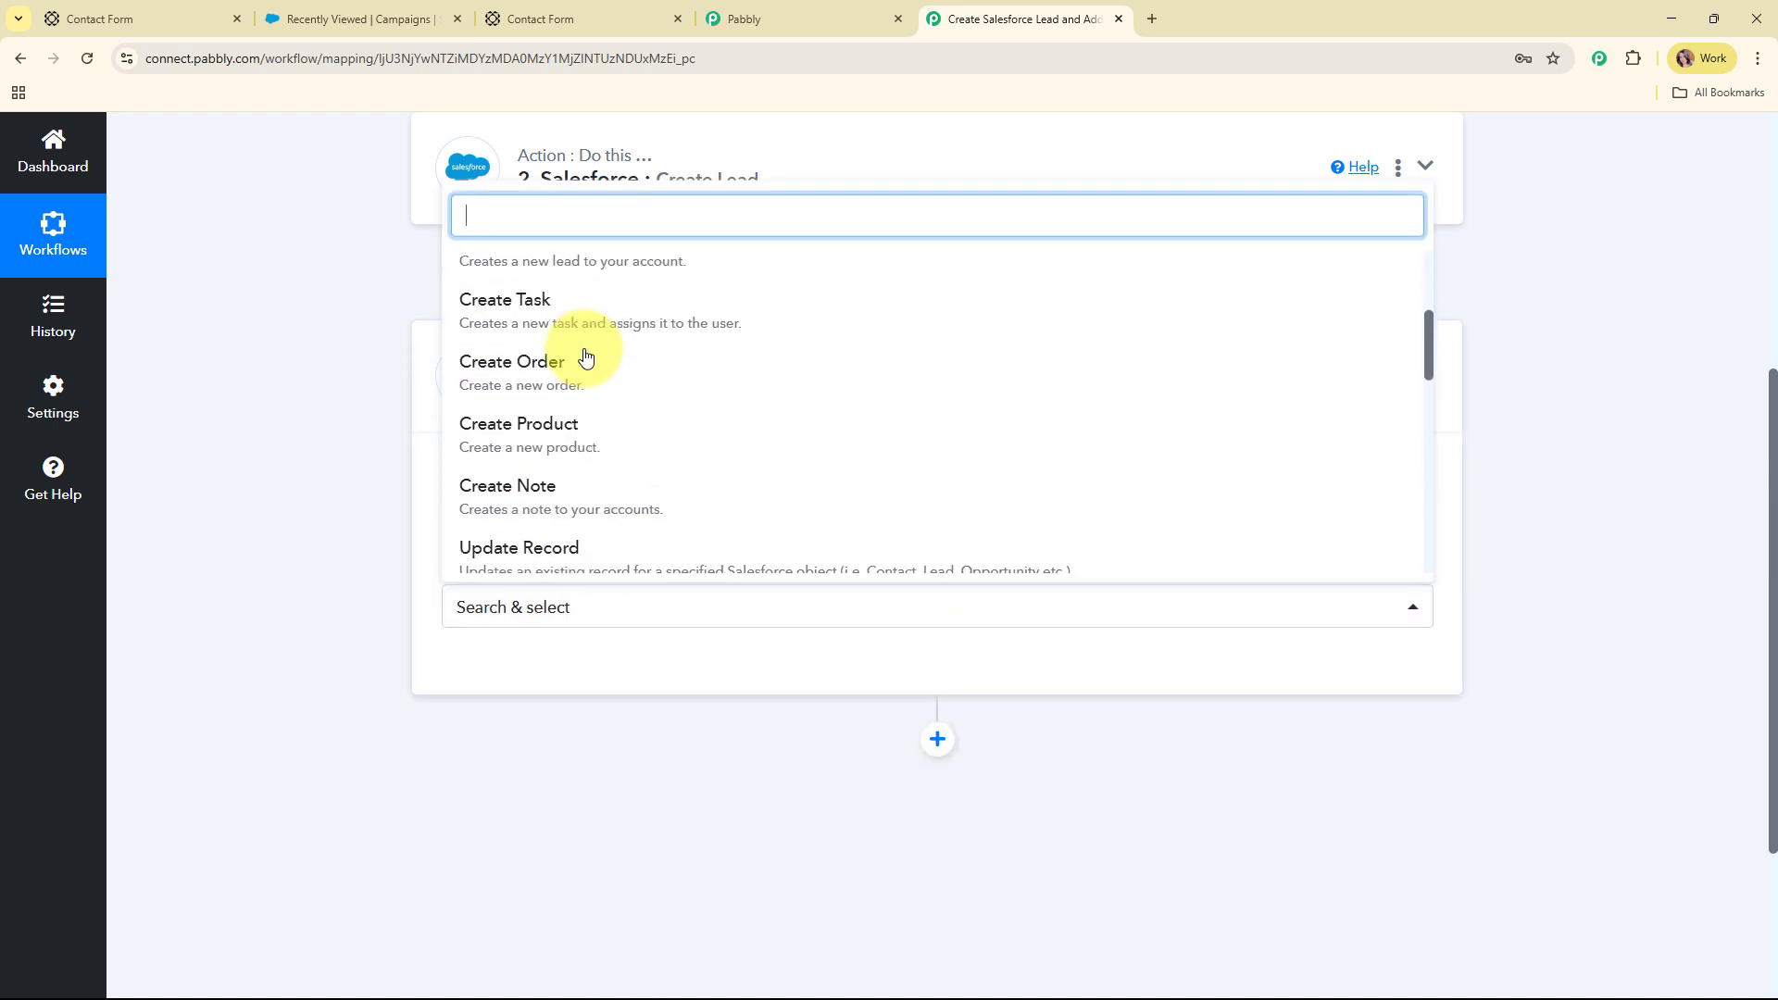
pyautogui.scroll(-5, 603, 401)
pyautogui.click(601, 413)
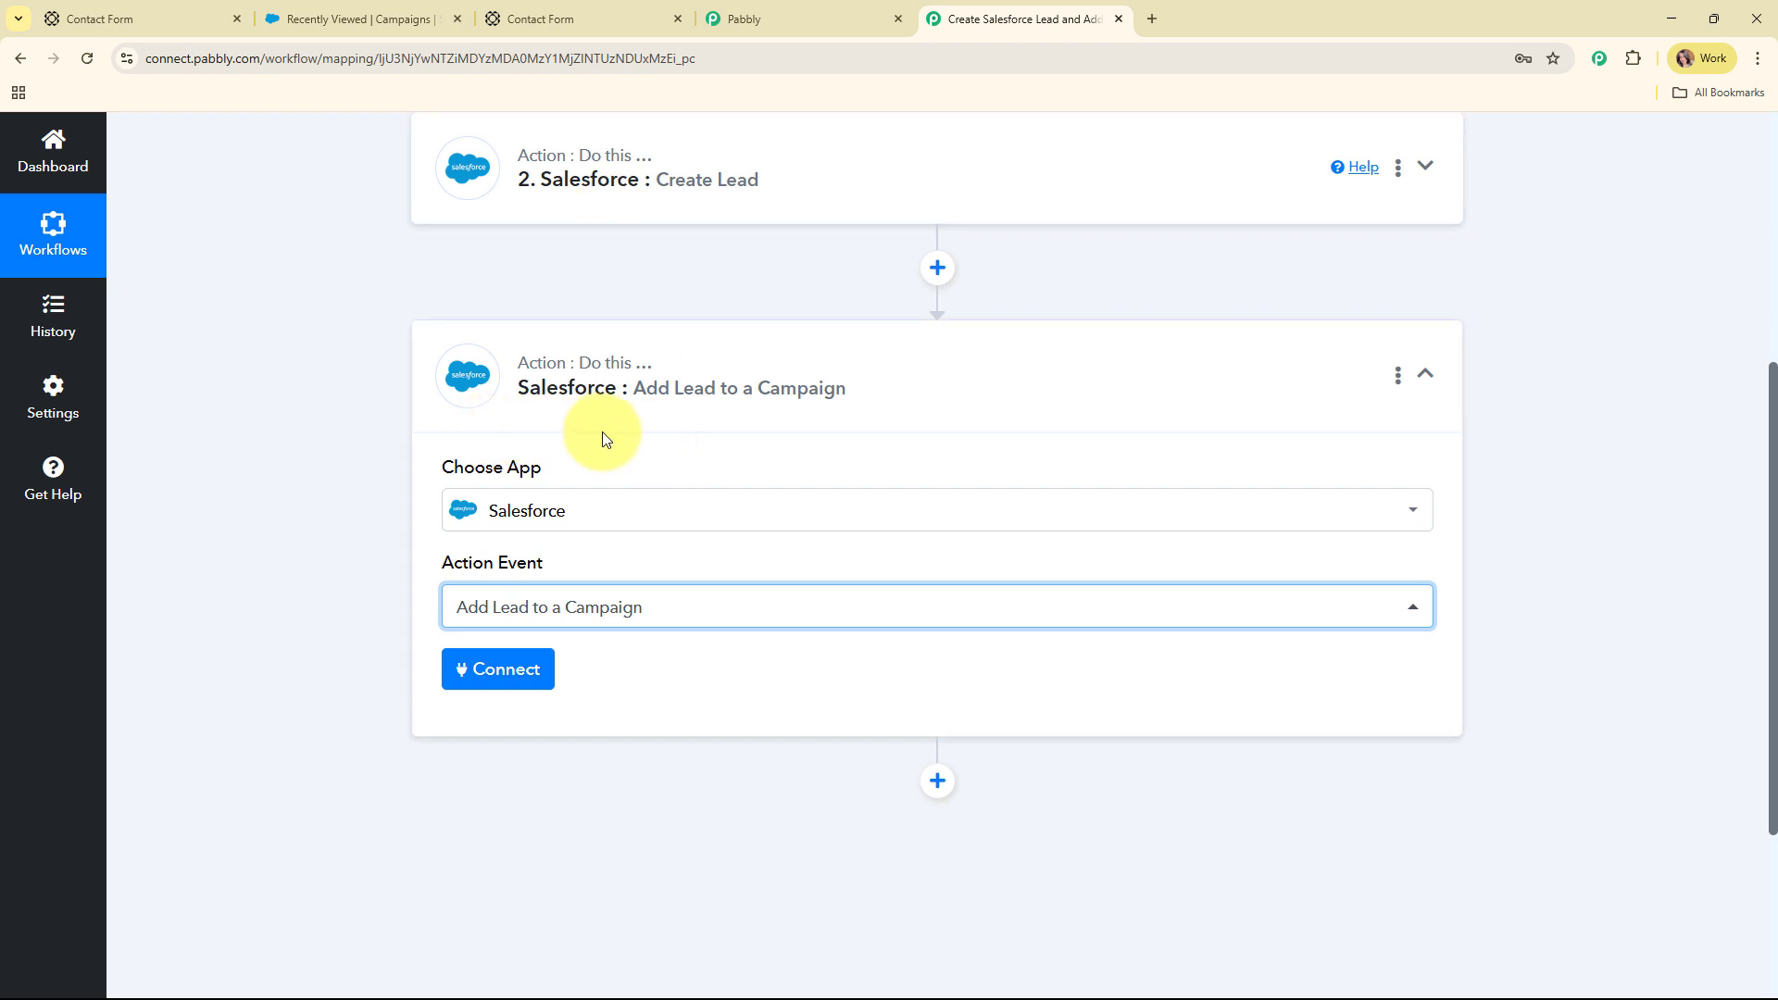
# Keep the existing Salesforce #37 connection for the campaign step and save it
pyautogui.click(526, 676)
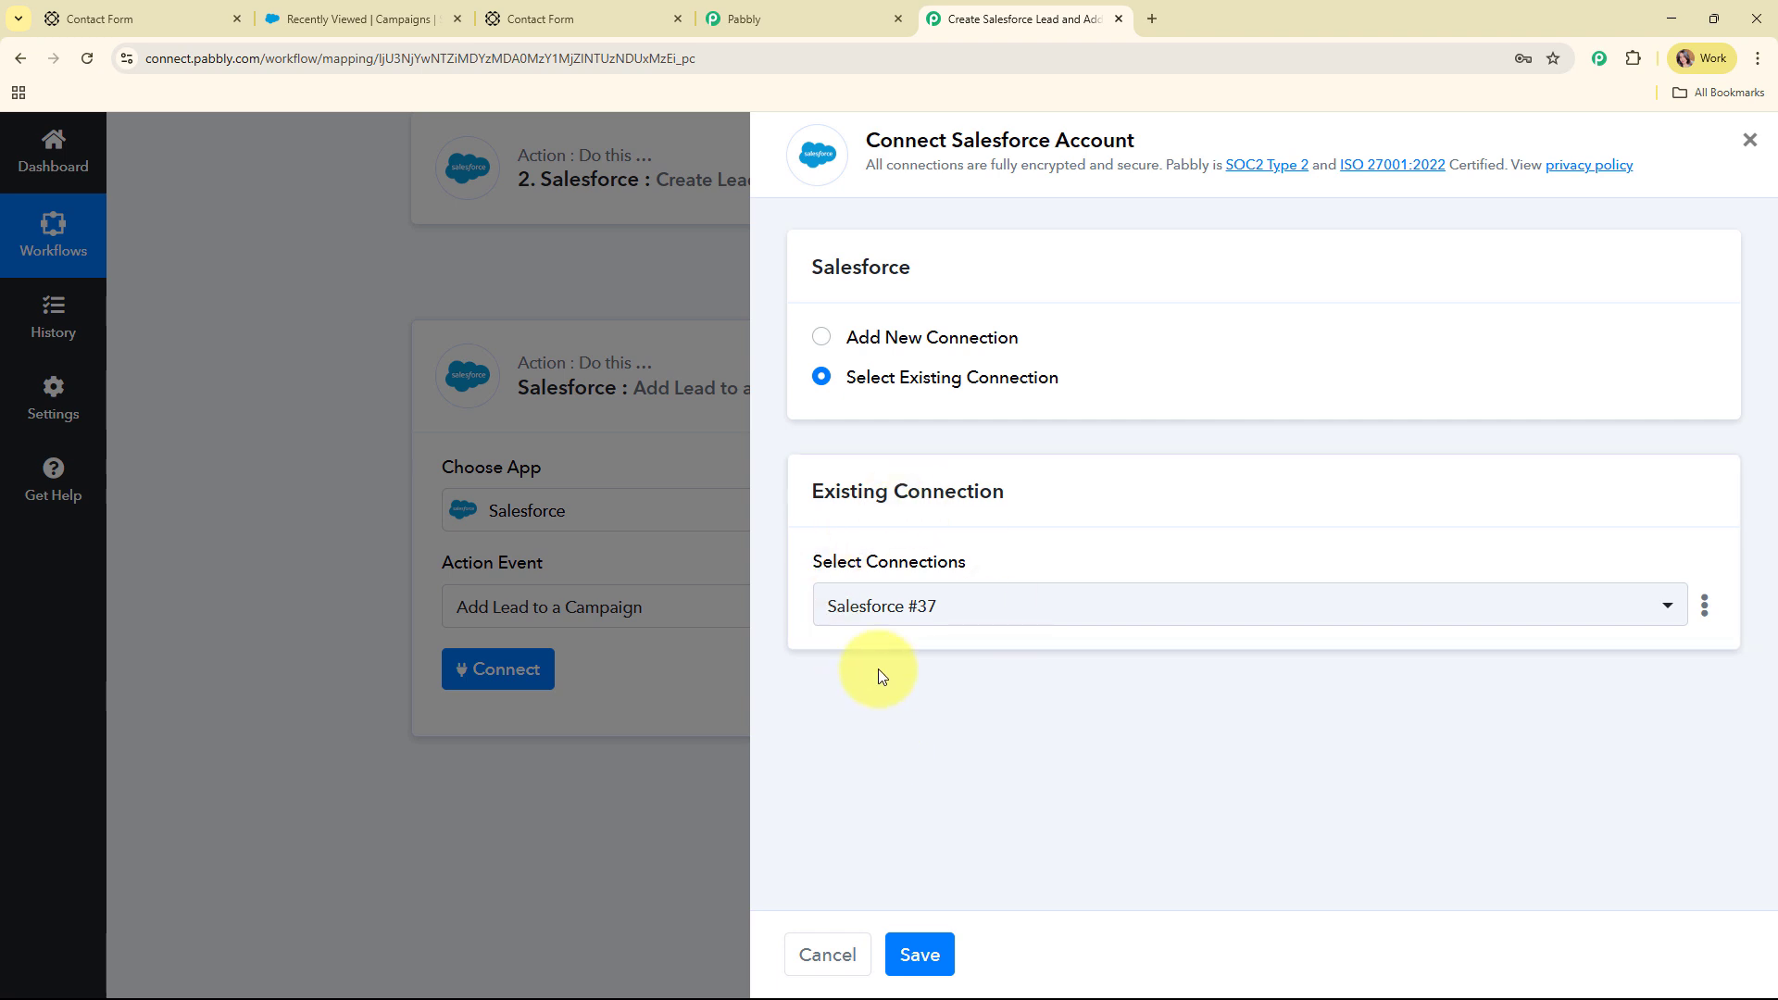
pyautogui.click(916, 952)
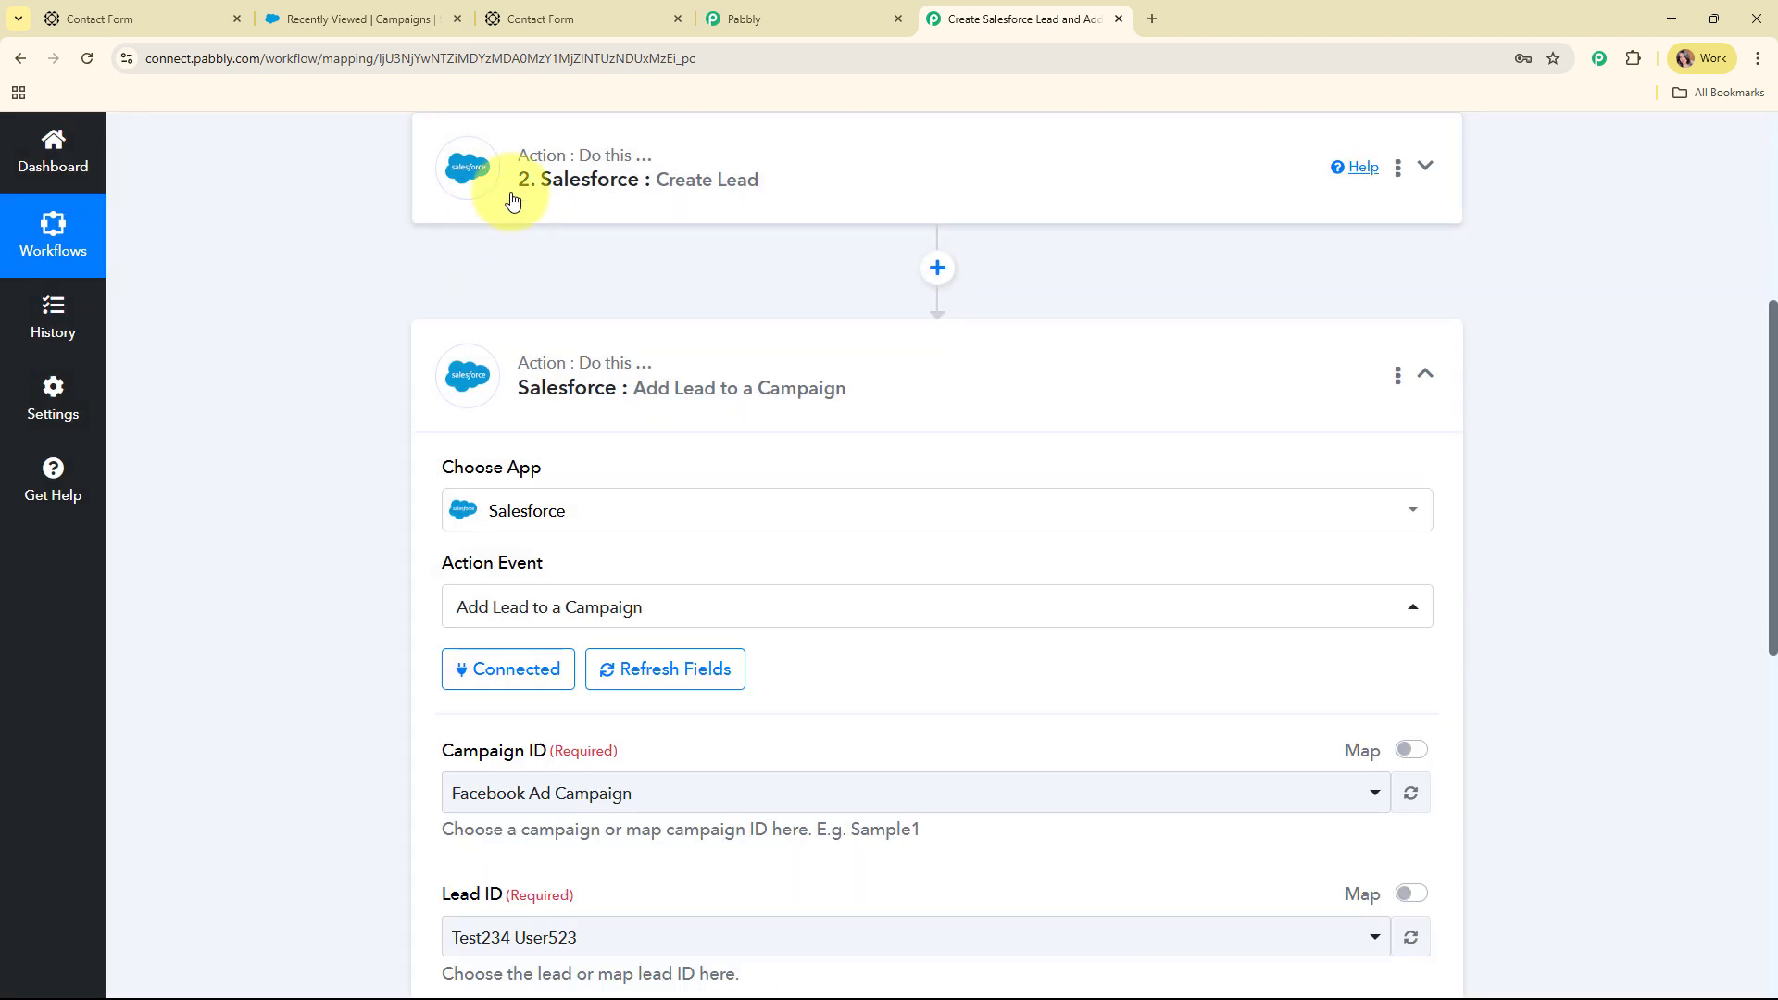
# Review the Campaign ID list and compare it with the campaign names in the Salesforce tab
pyautogui.scroll(-5, 958, 413)
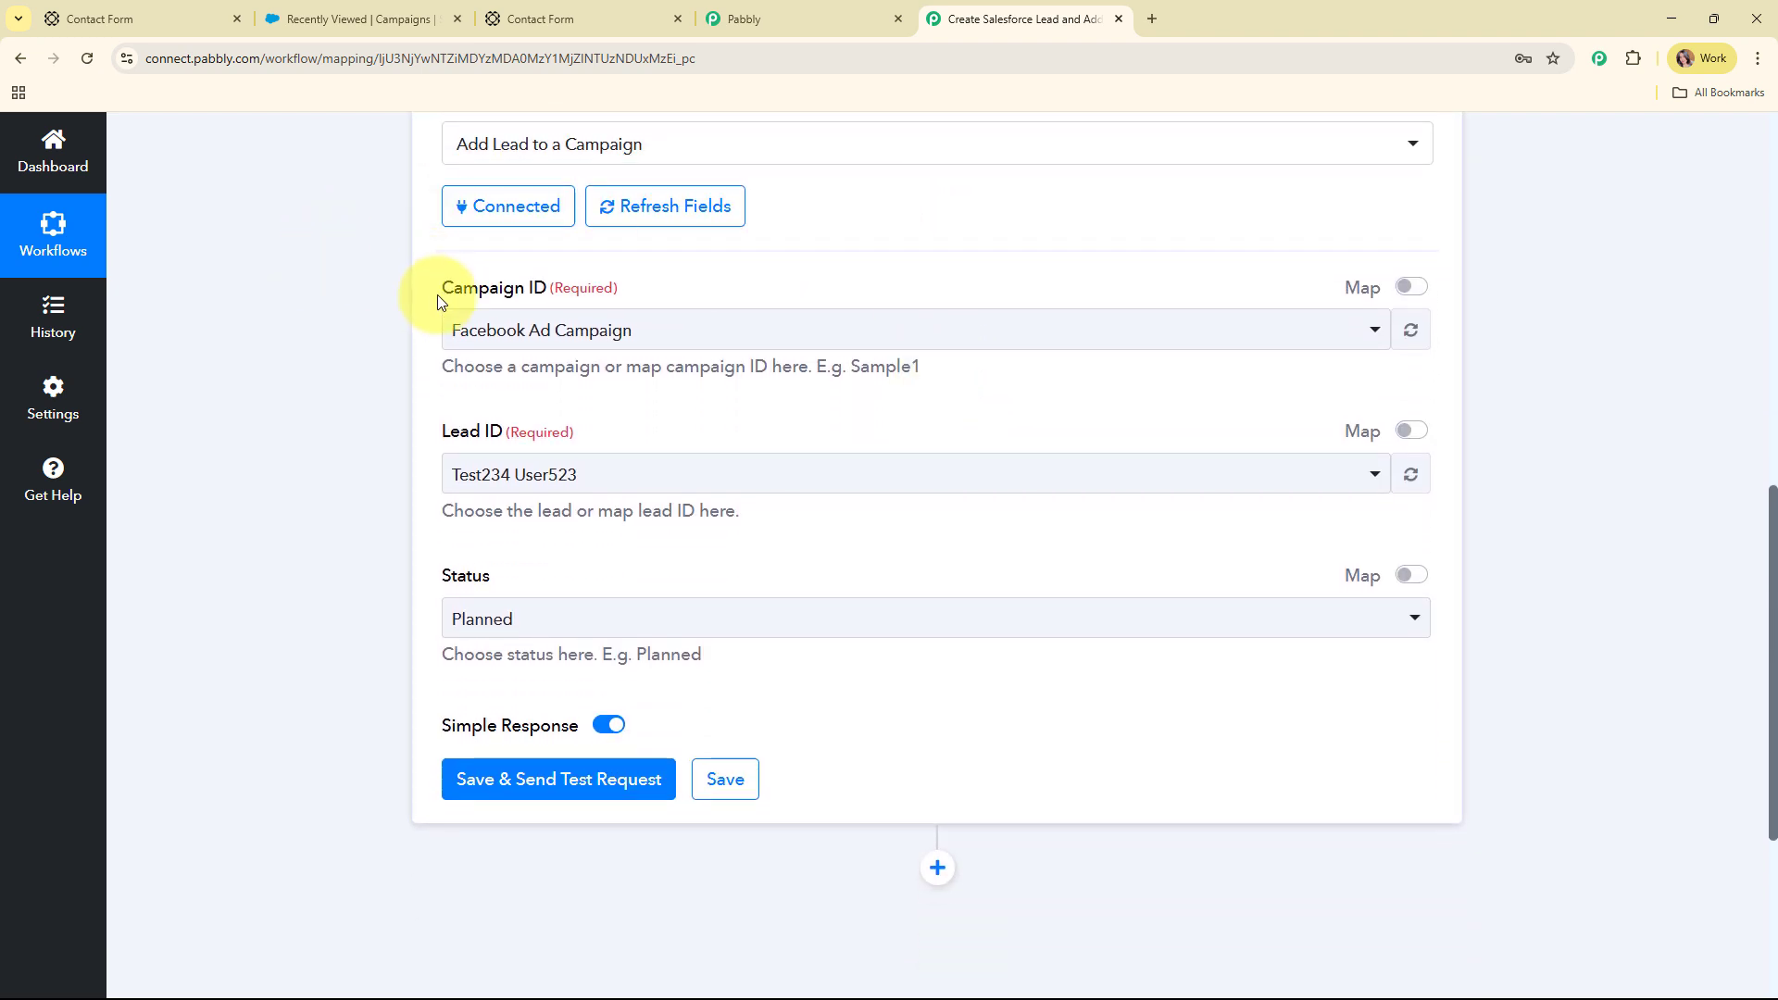
pyautogui.moveTo(437, 295); pyautogui.dragTo(682, 295)
pyautogui.click(575, 391)
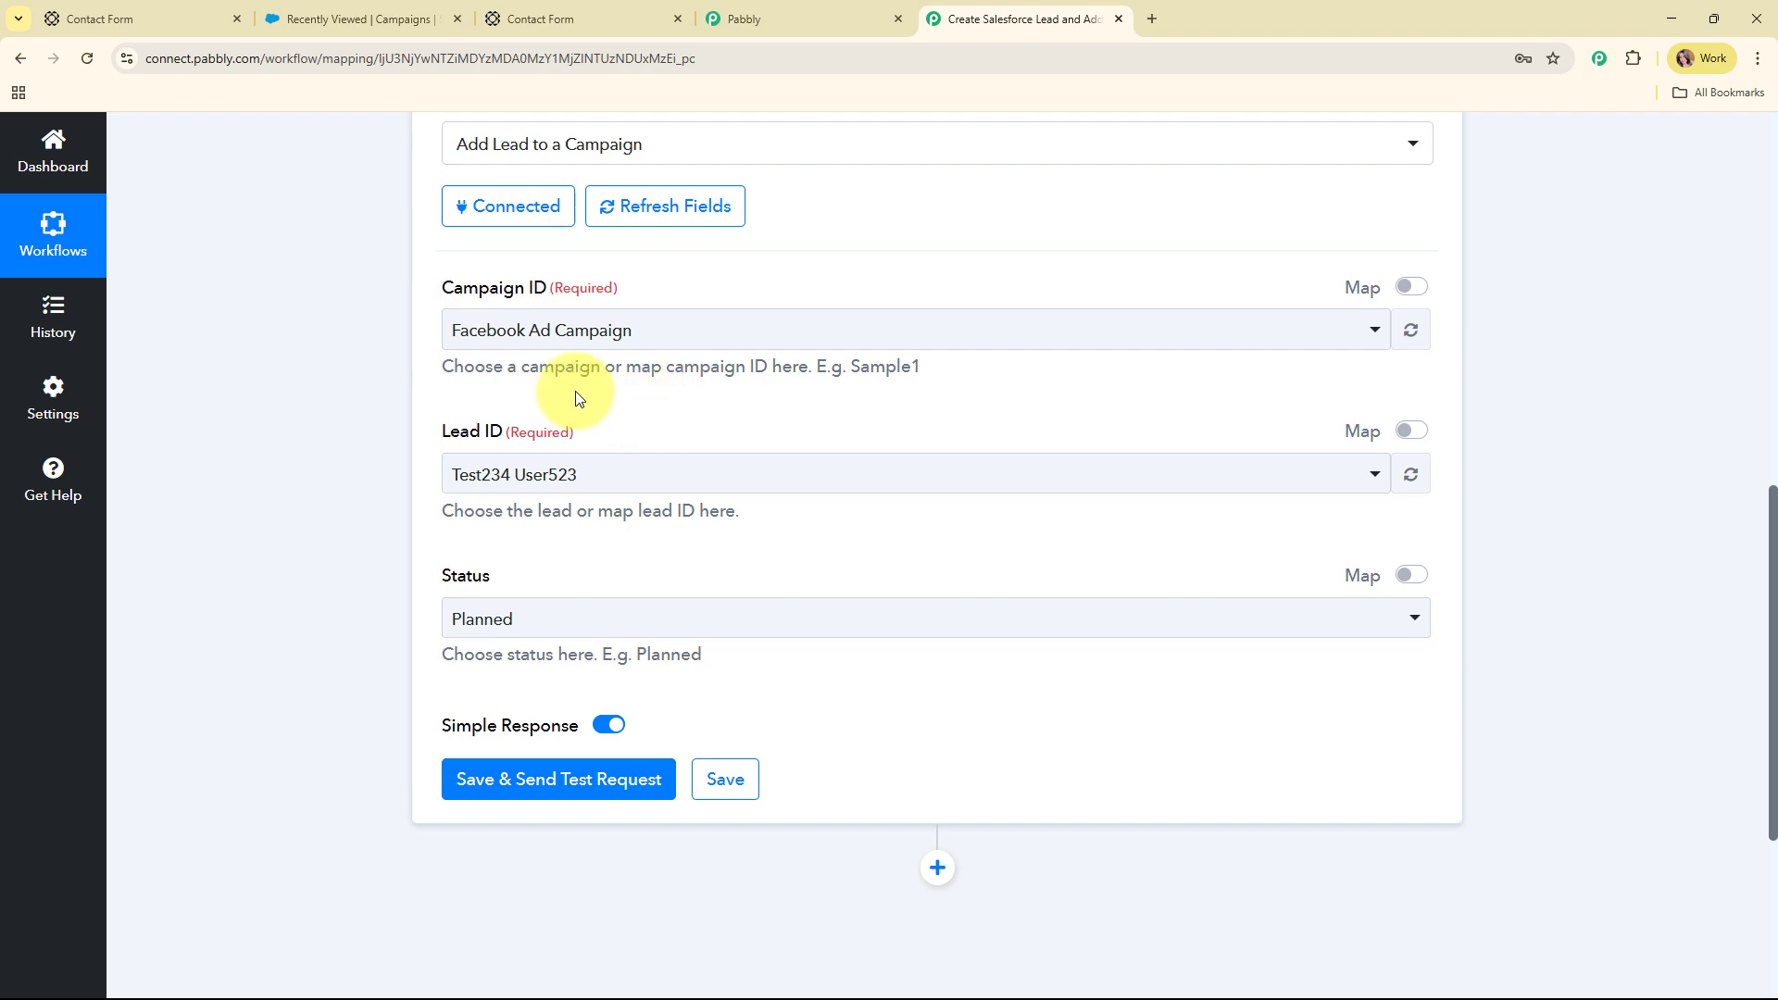
pyautogui.click(927, 335)
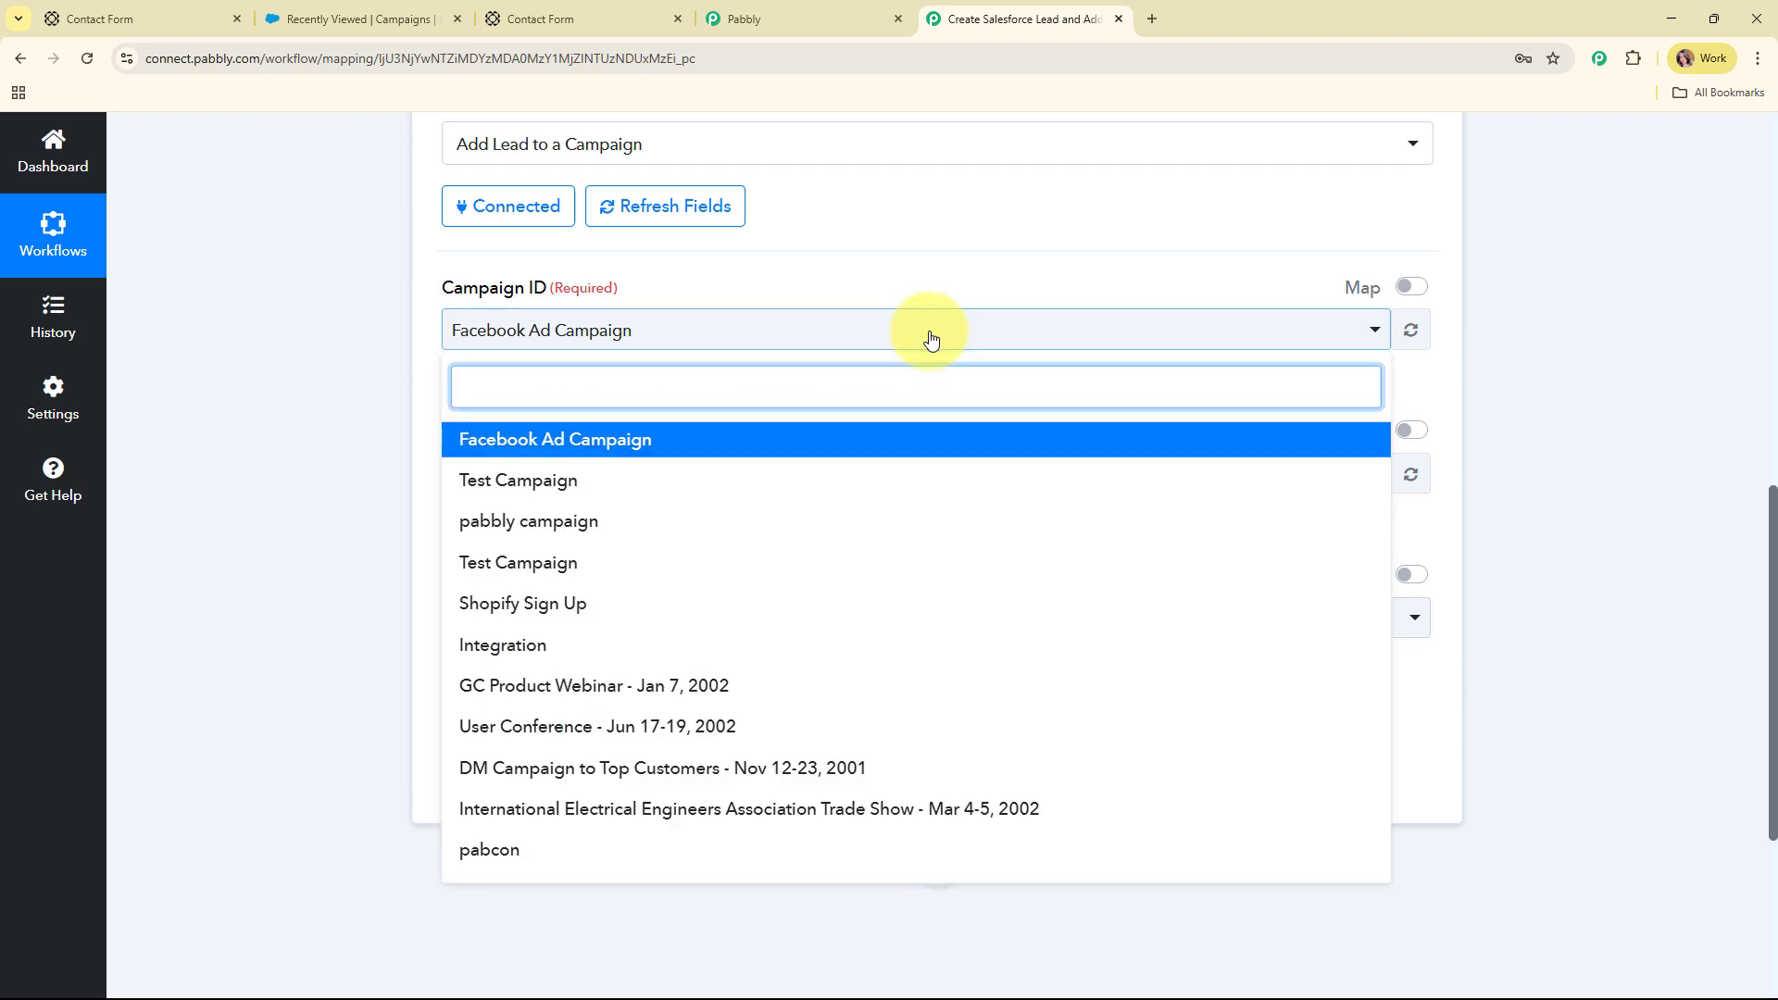
pyautogui.click(931, 338)
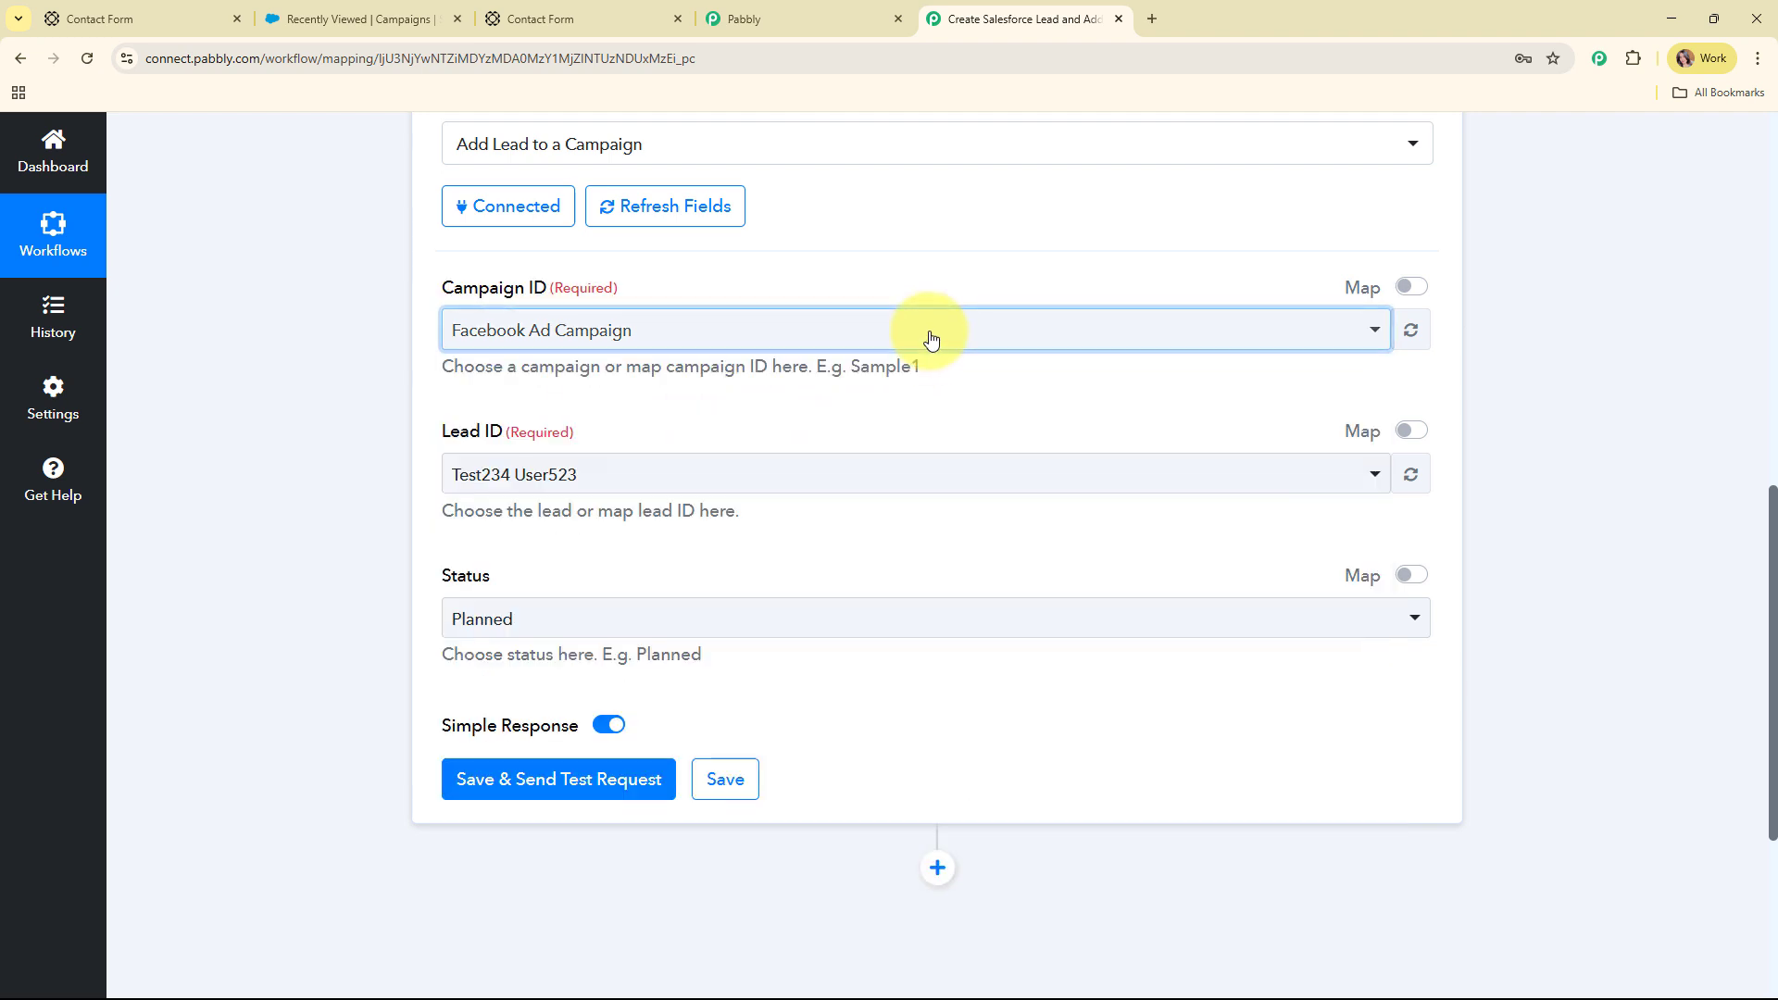
pyautogui.click(358, 12)
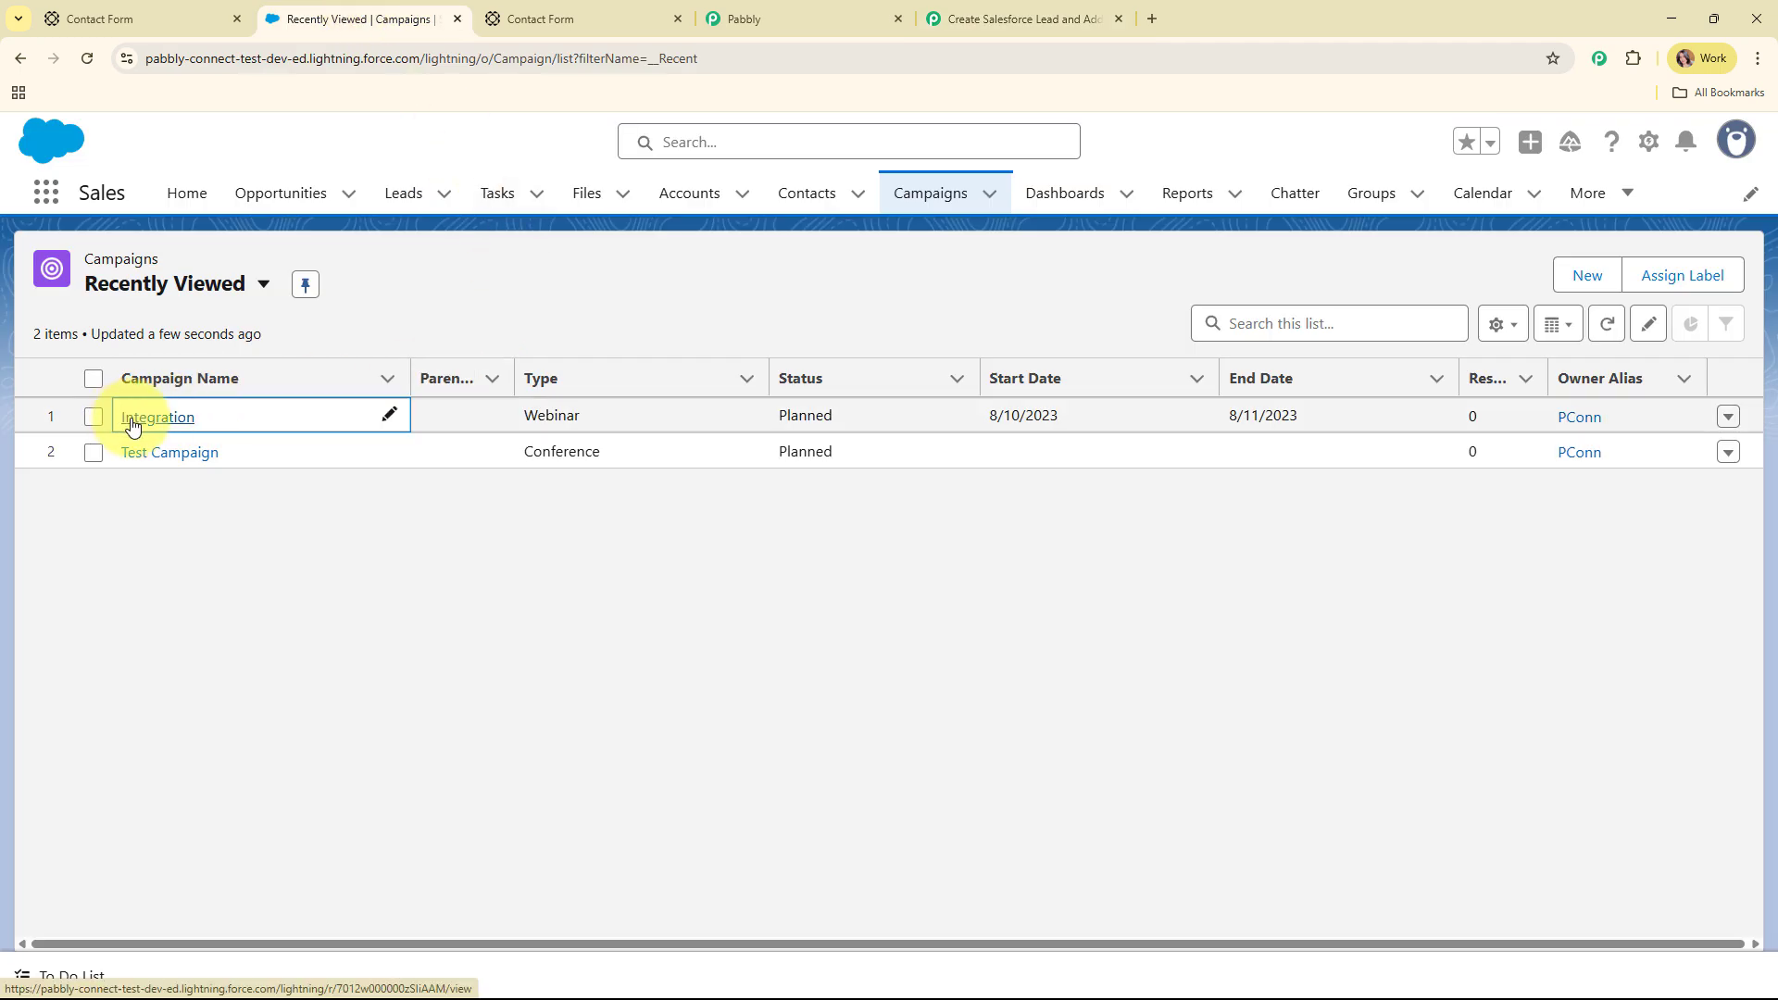
pyautogui.click(1007, 16)
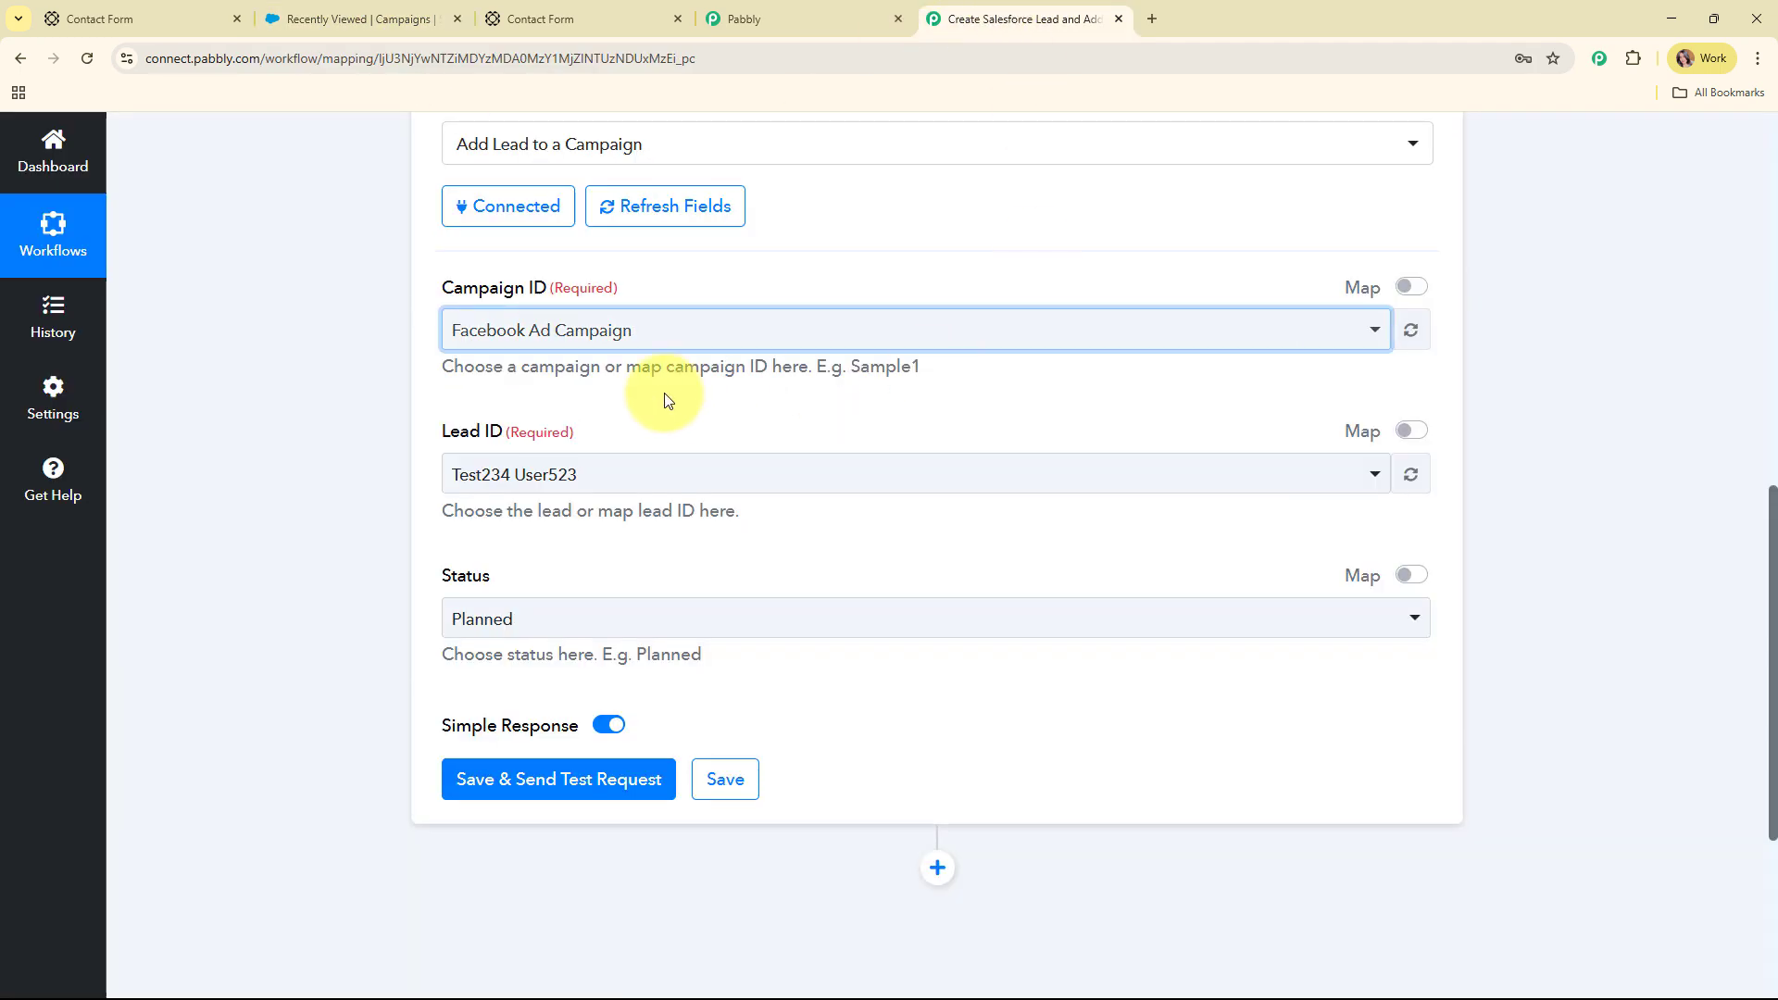
# Set Campaign ID to the Integration campaign instead of Facebook Ad Campaign
pyautogui.click(564, 337)
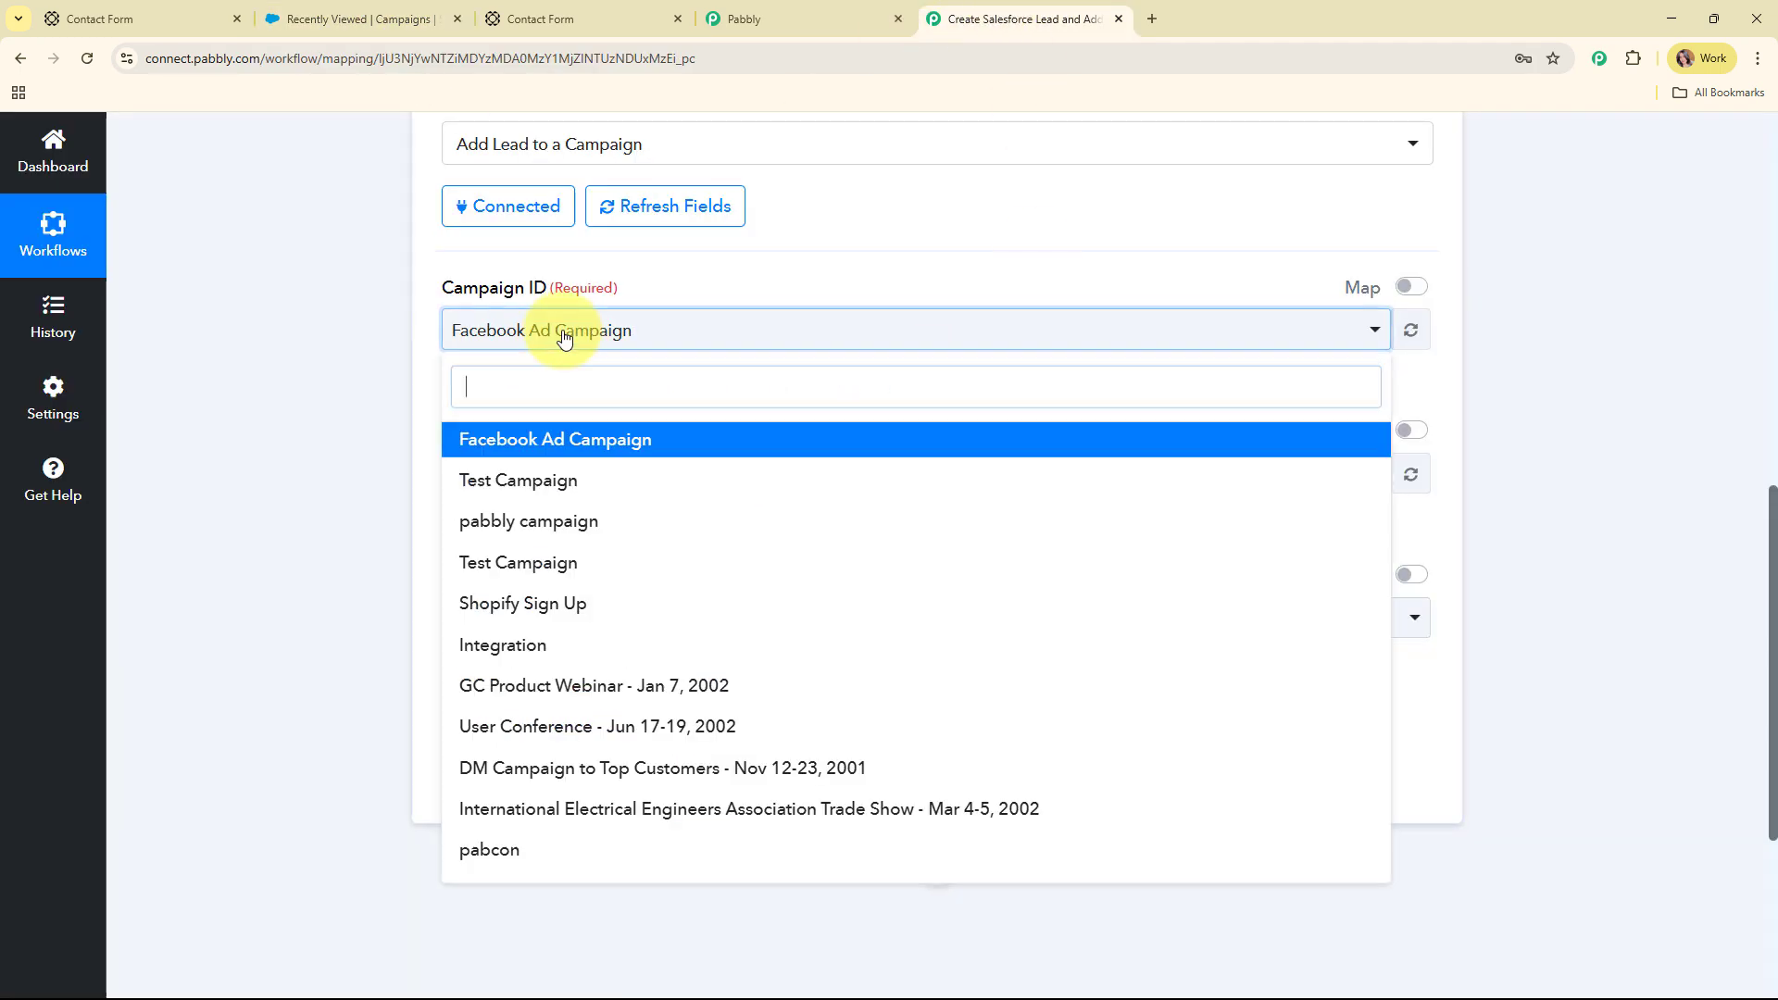
pyautogui.click(568, 643)
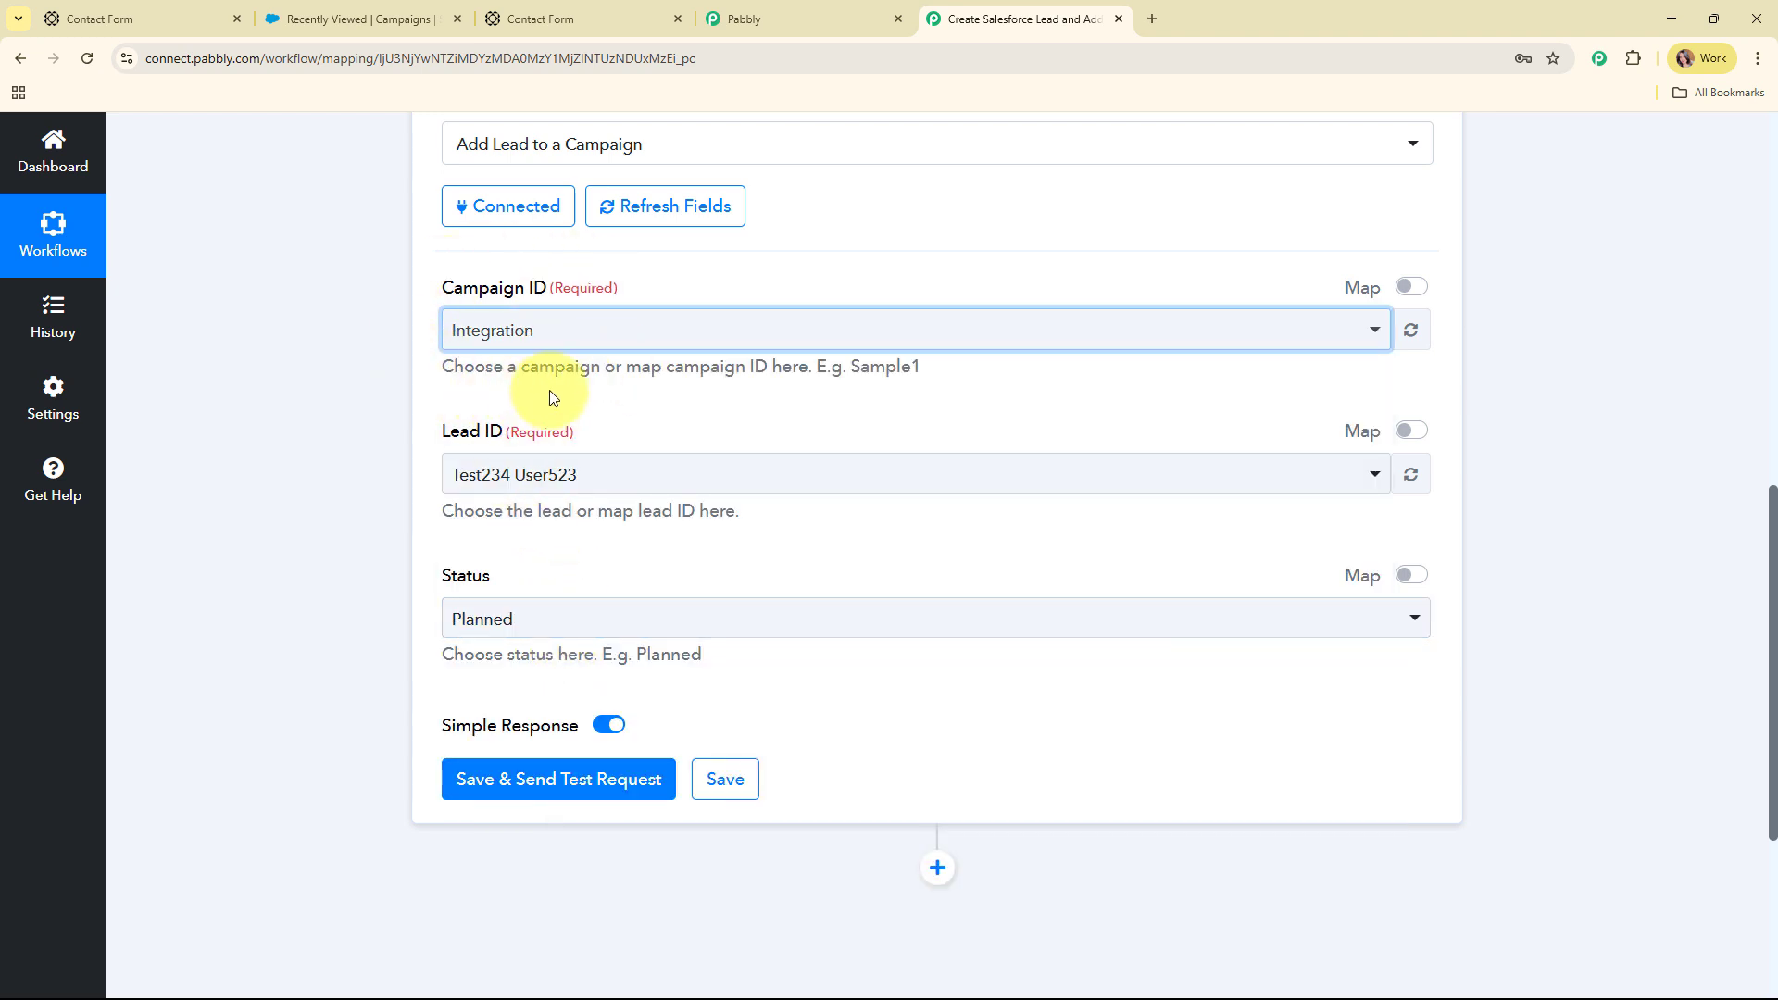
pyautogui.scroll(-1, 749, 389)
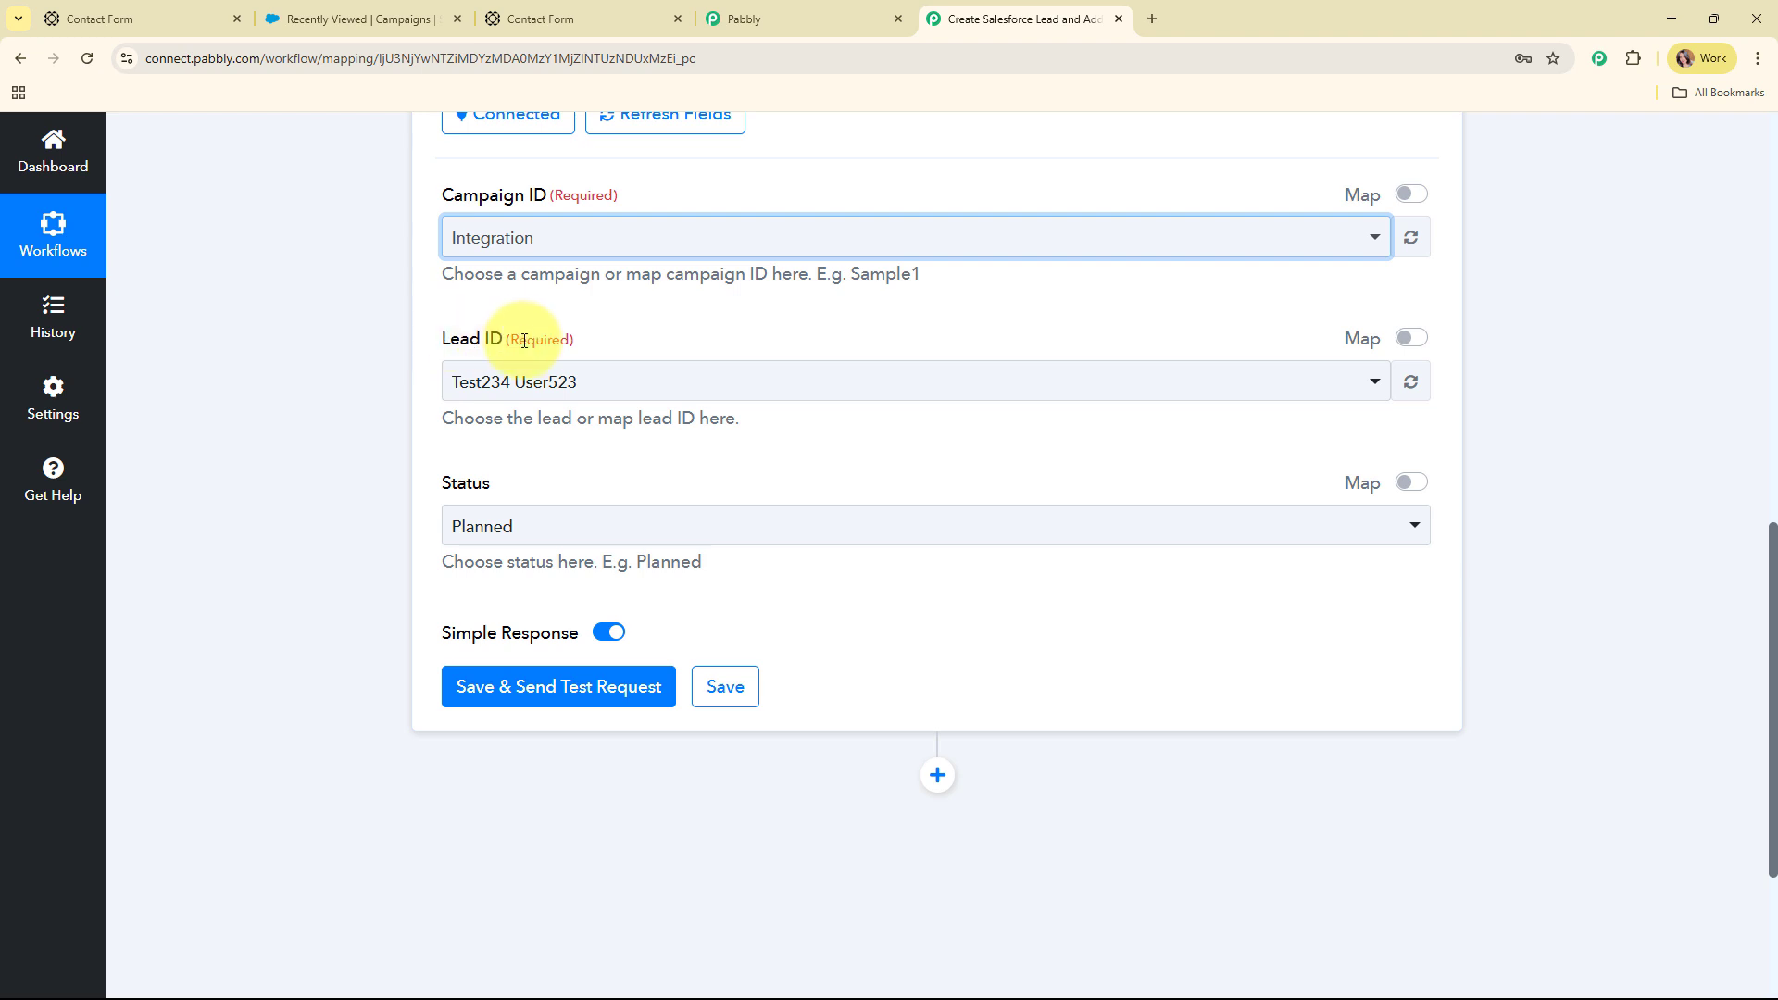
# Switch Lead ID to Map mode and delete the prefilled lead ID
pyautogui.click(907, 387)
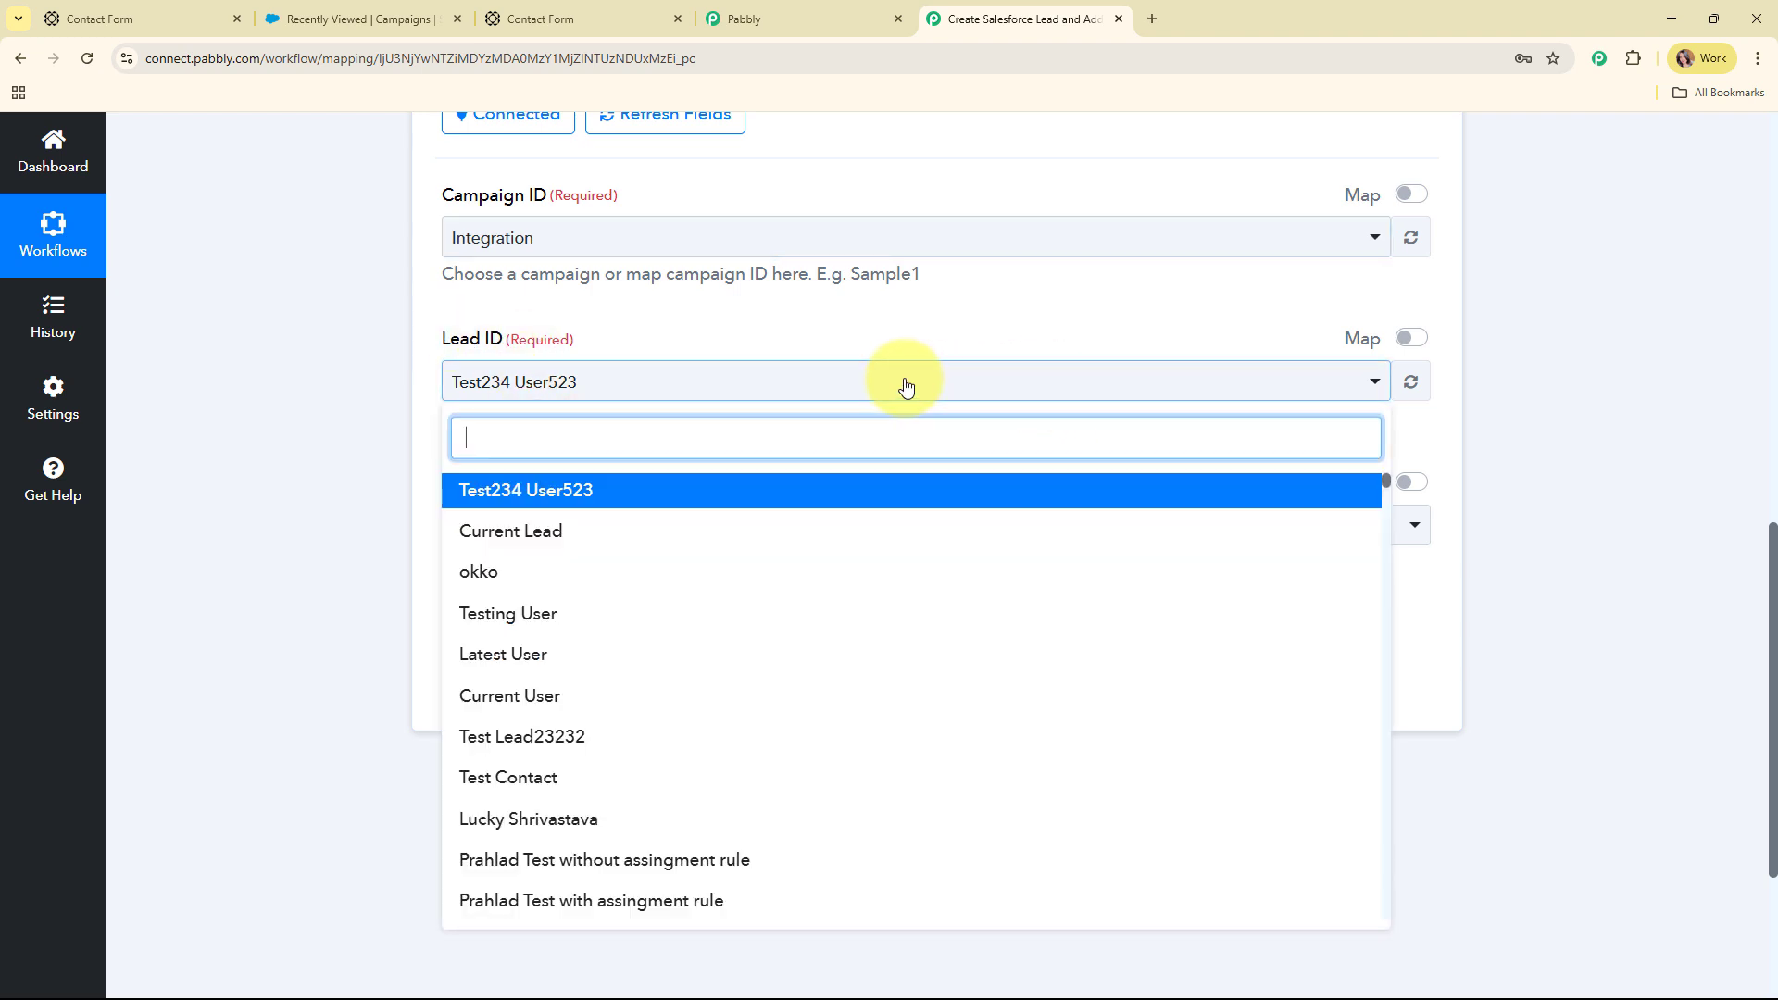
pyautogui.click(906, 385)
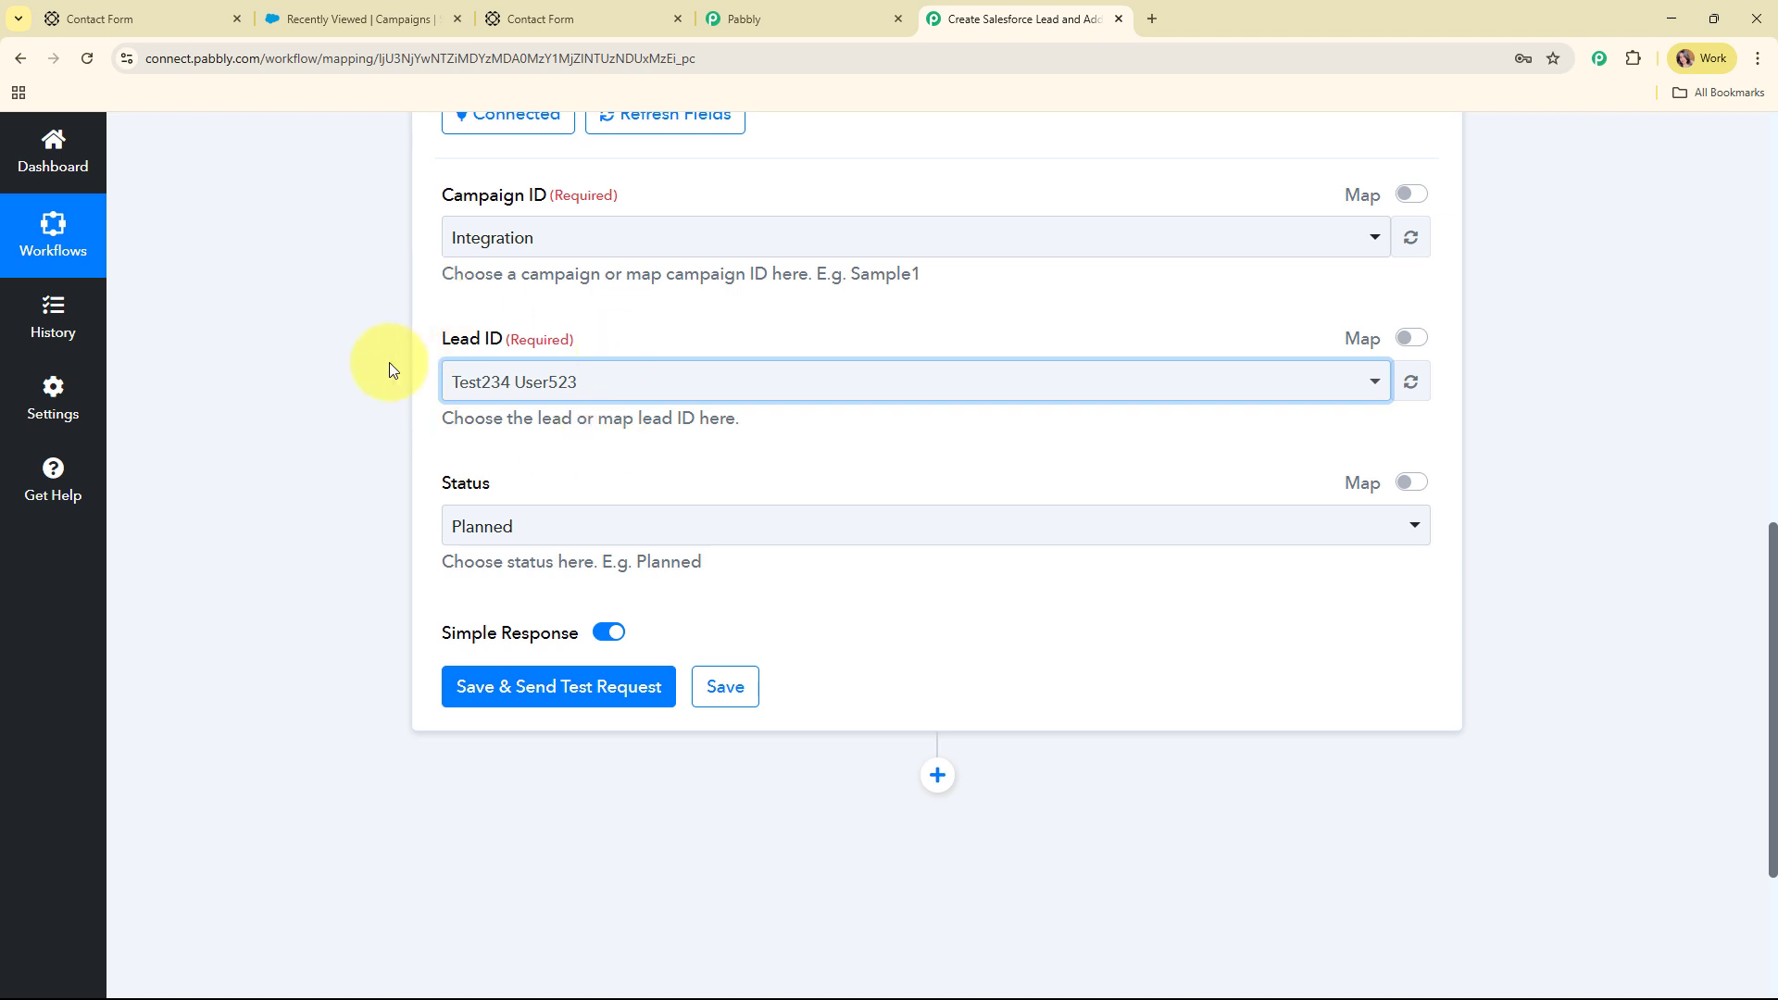
pyautogui.click(1411, 338)
pyautogui.moveTo(781, 377); pyautogui.dragTo(439, 382)
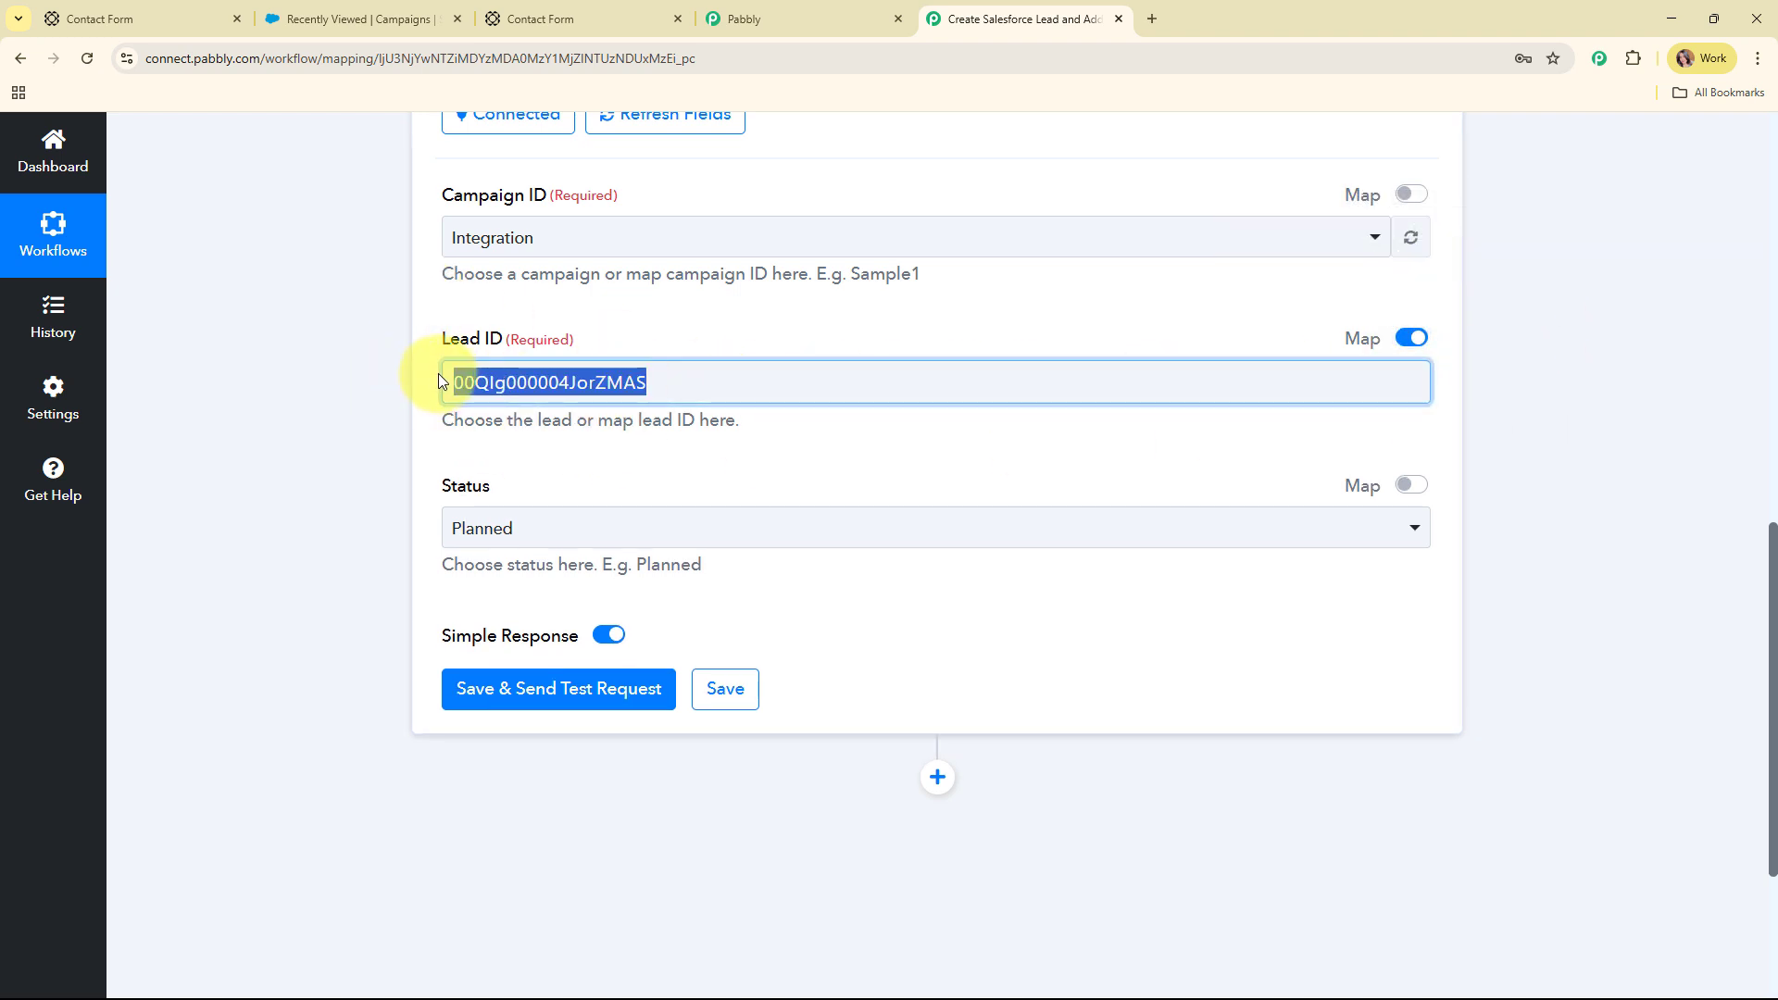
pyautogui.press('BackSpace')
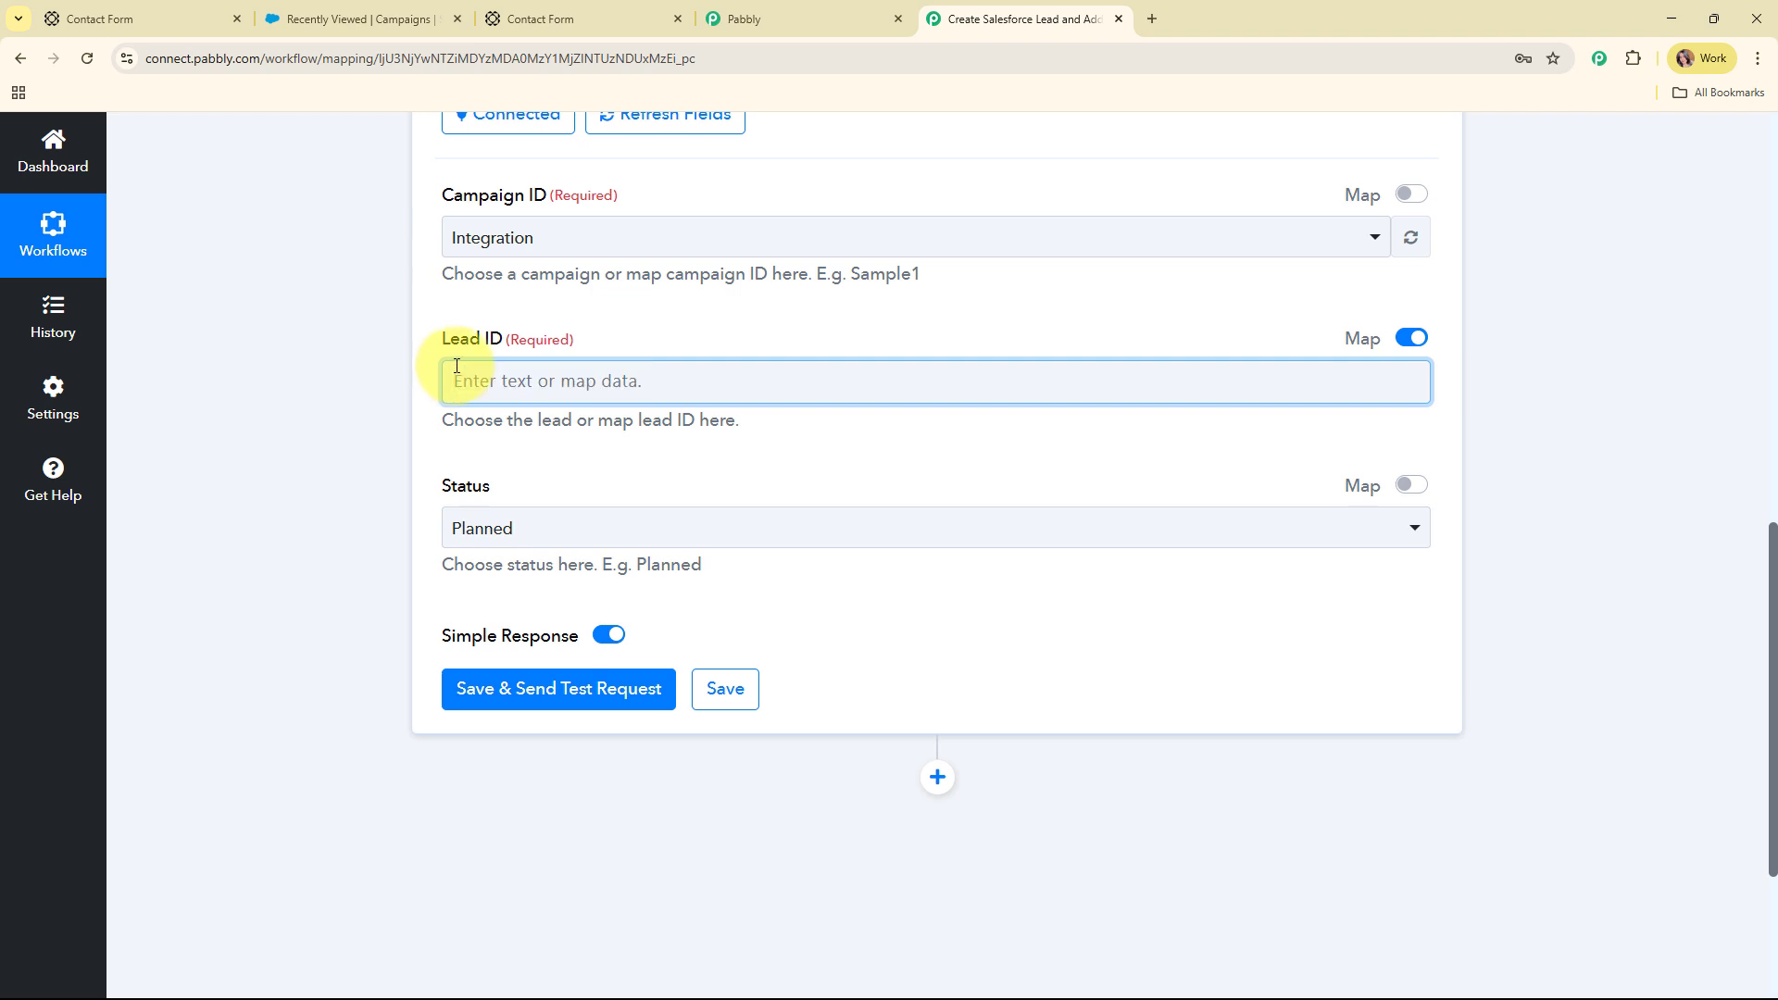
# Map Lead ID to '2. Id' from the 2. Salesforce: Create Lead step
pyautogui.click(669, 137)
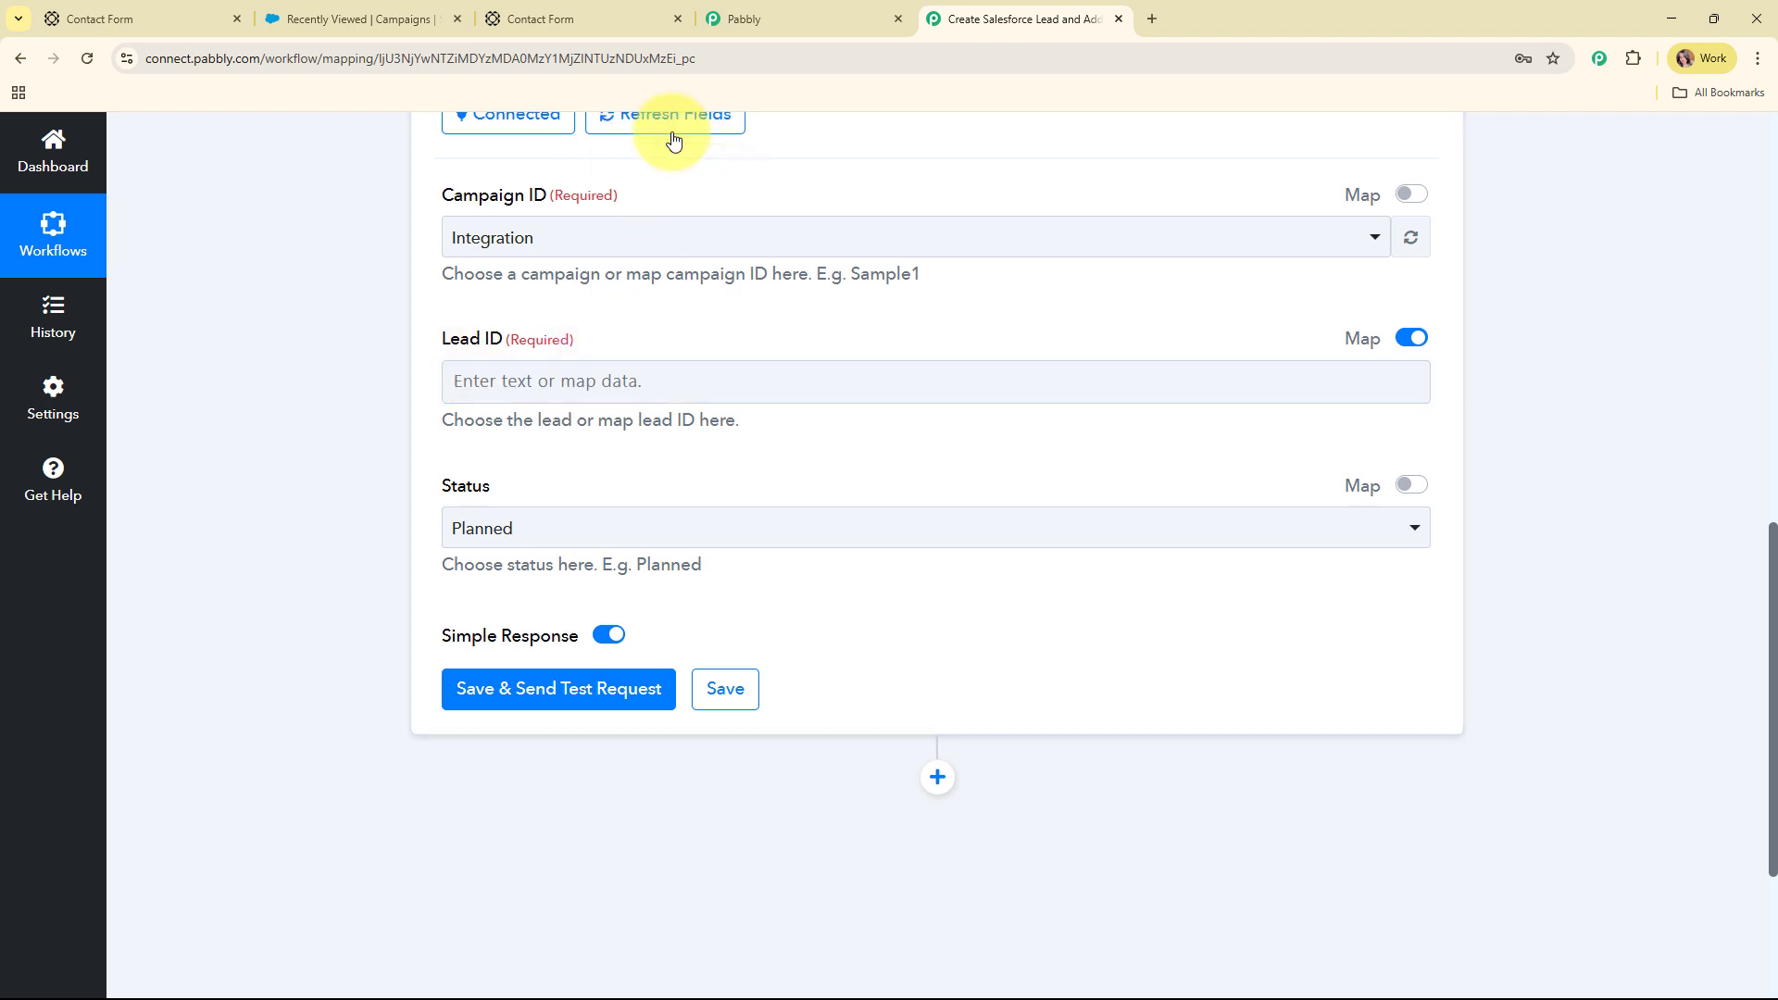
pyautogui.click(494, 383)
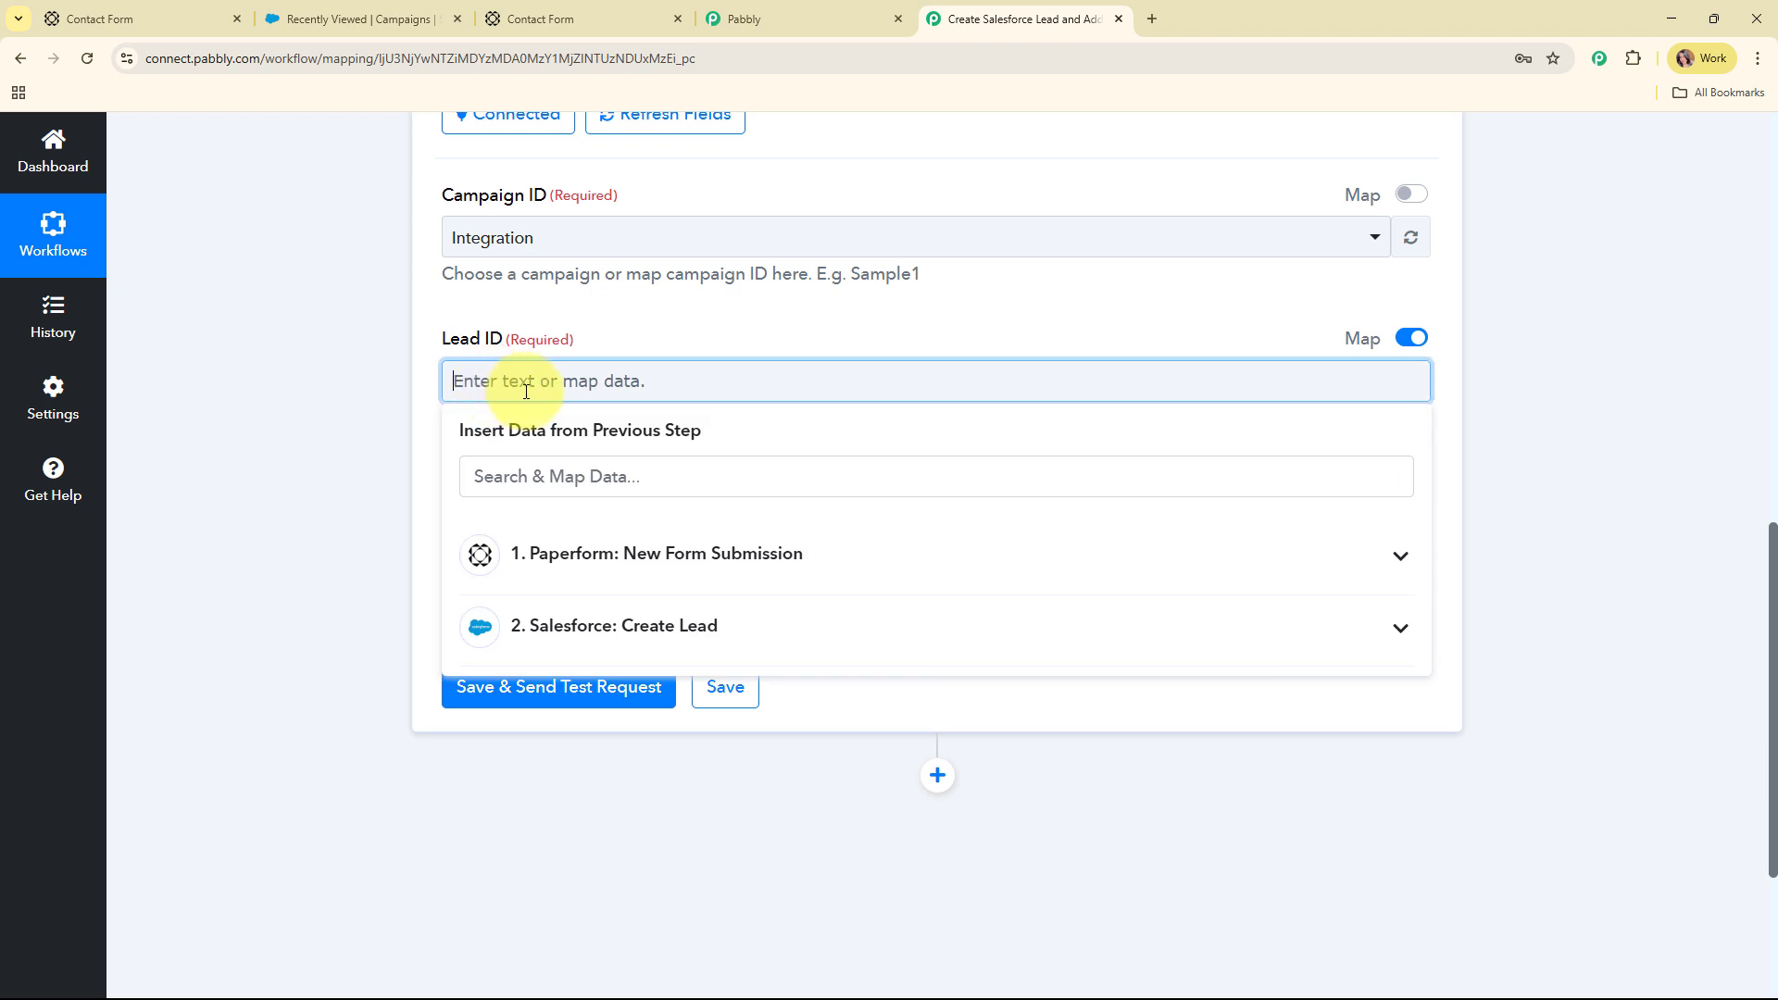
pyautogui.scroll(-1, 972, 417)
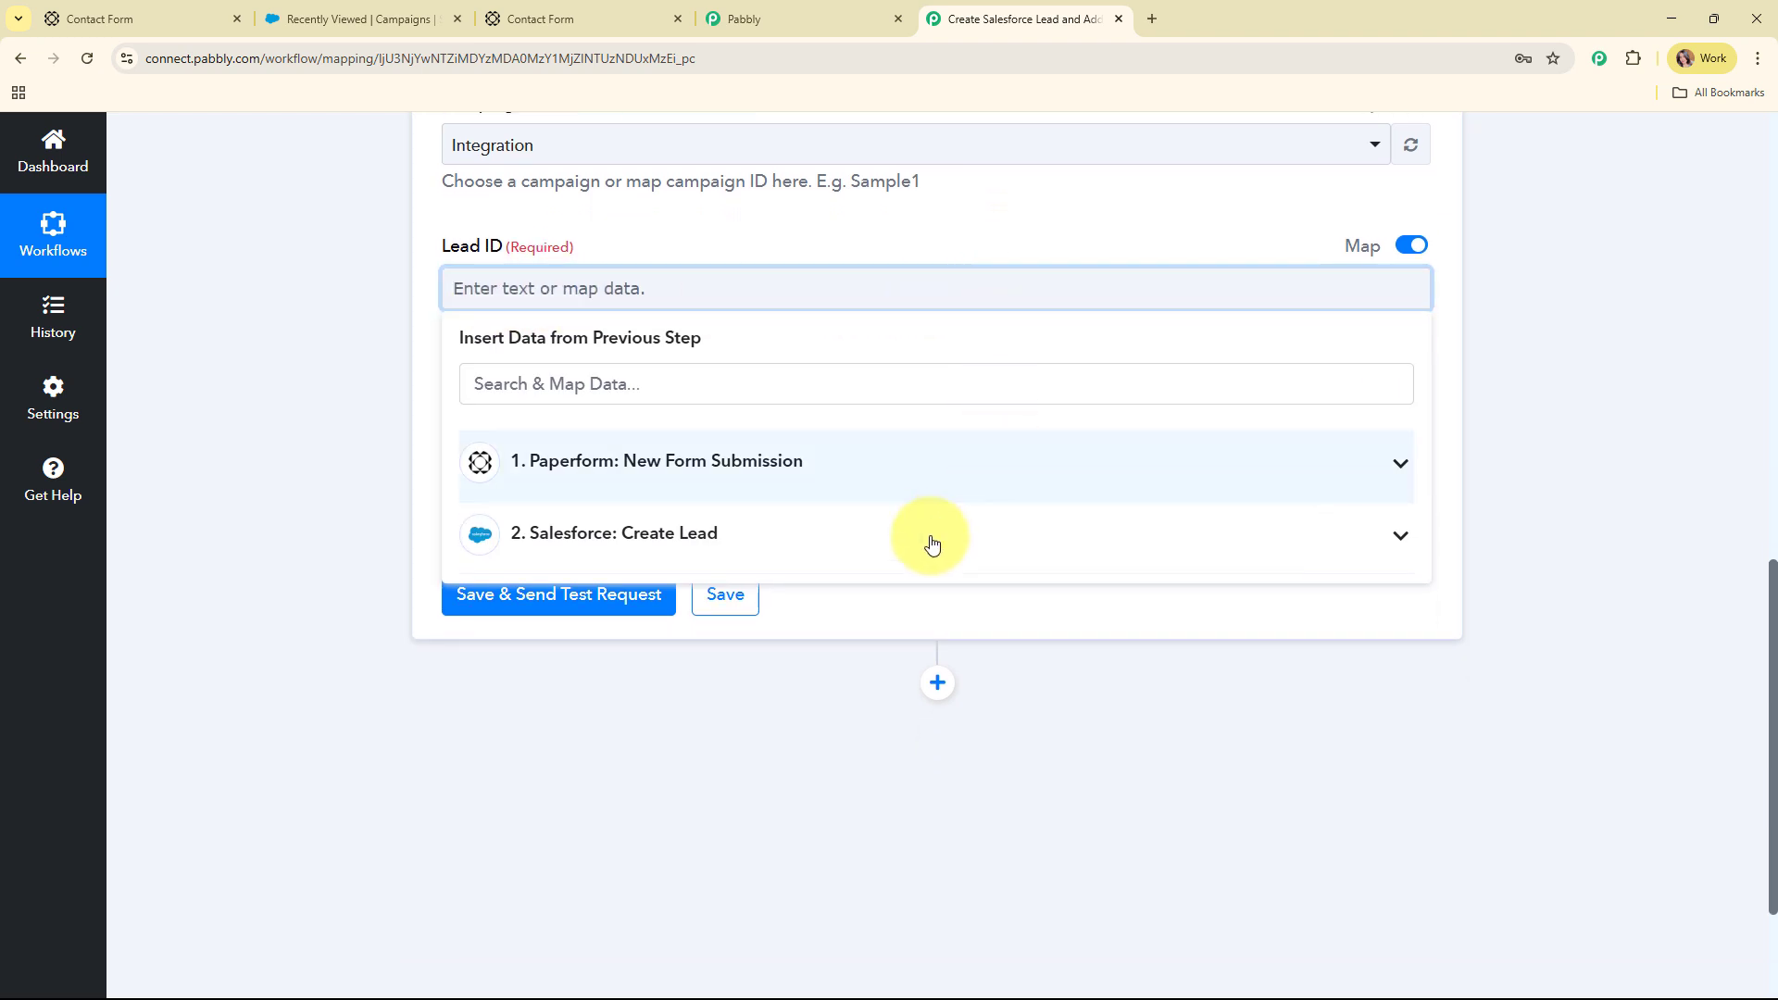
pyautogui.click(603, 552)
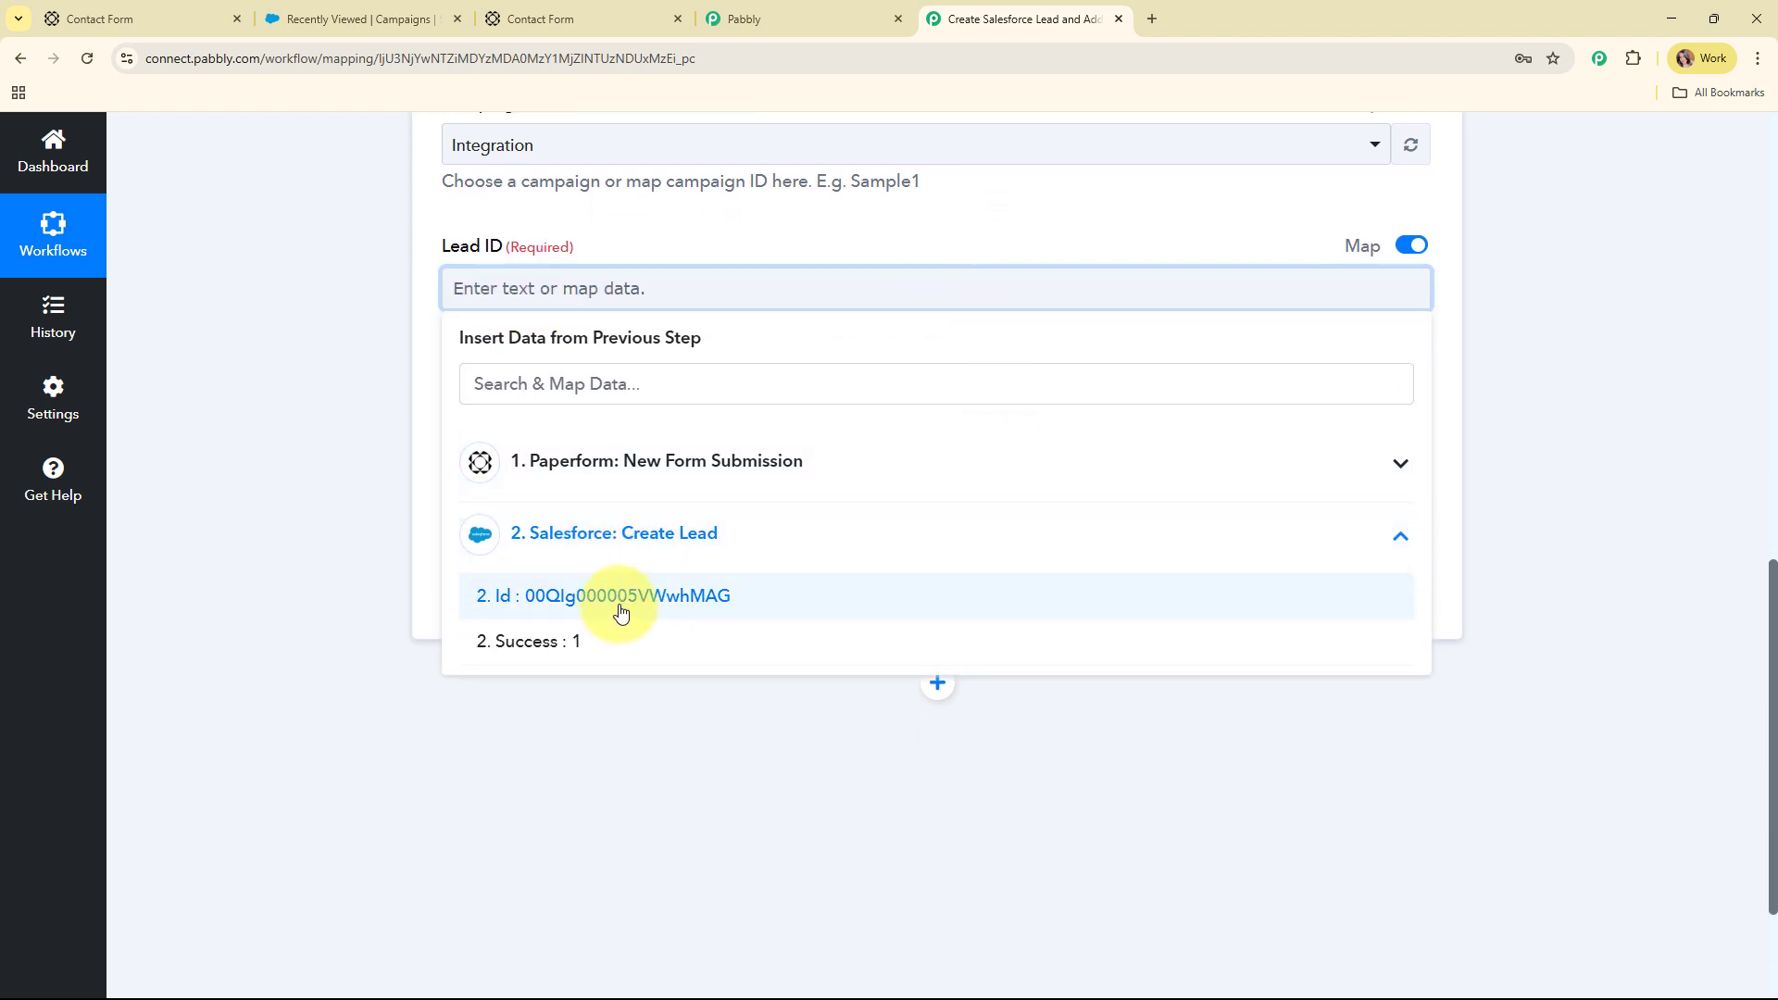
pyautogui.click(619, 604)
pyautogui.click(324, 292)
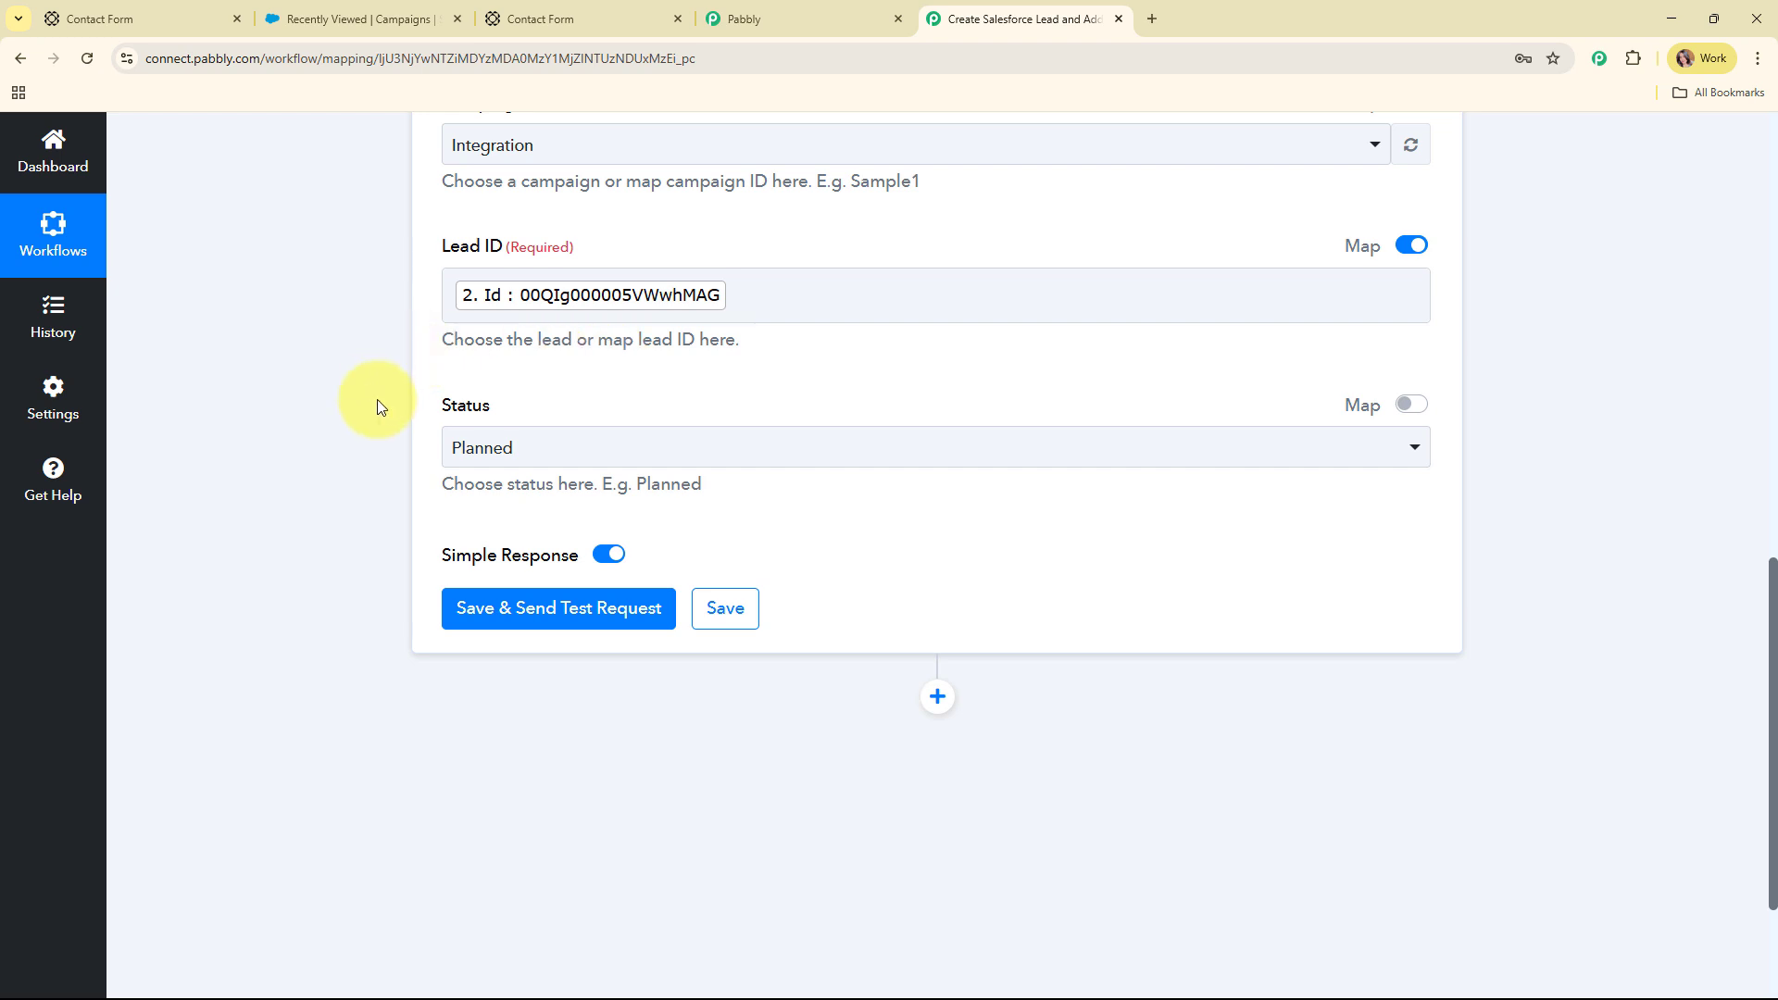
# Set the campaign member Status to Received
pyautogui.click(857, 458)
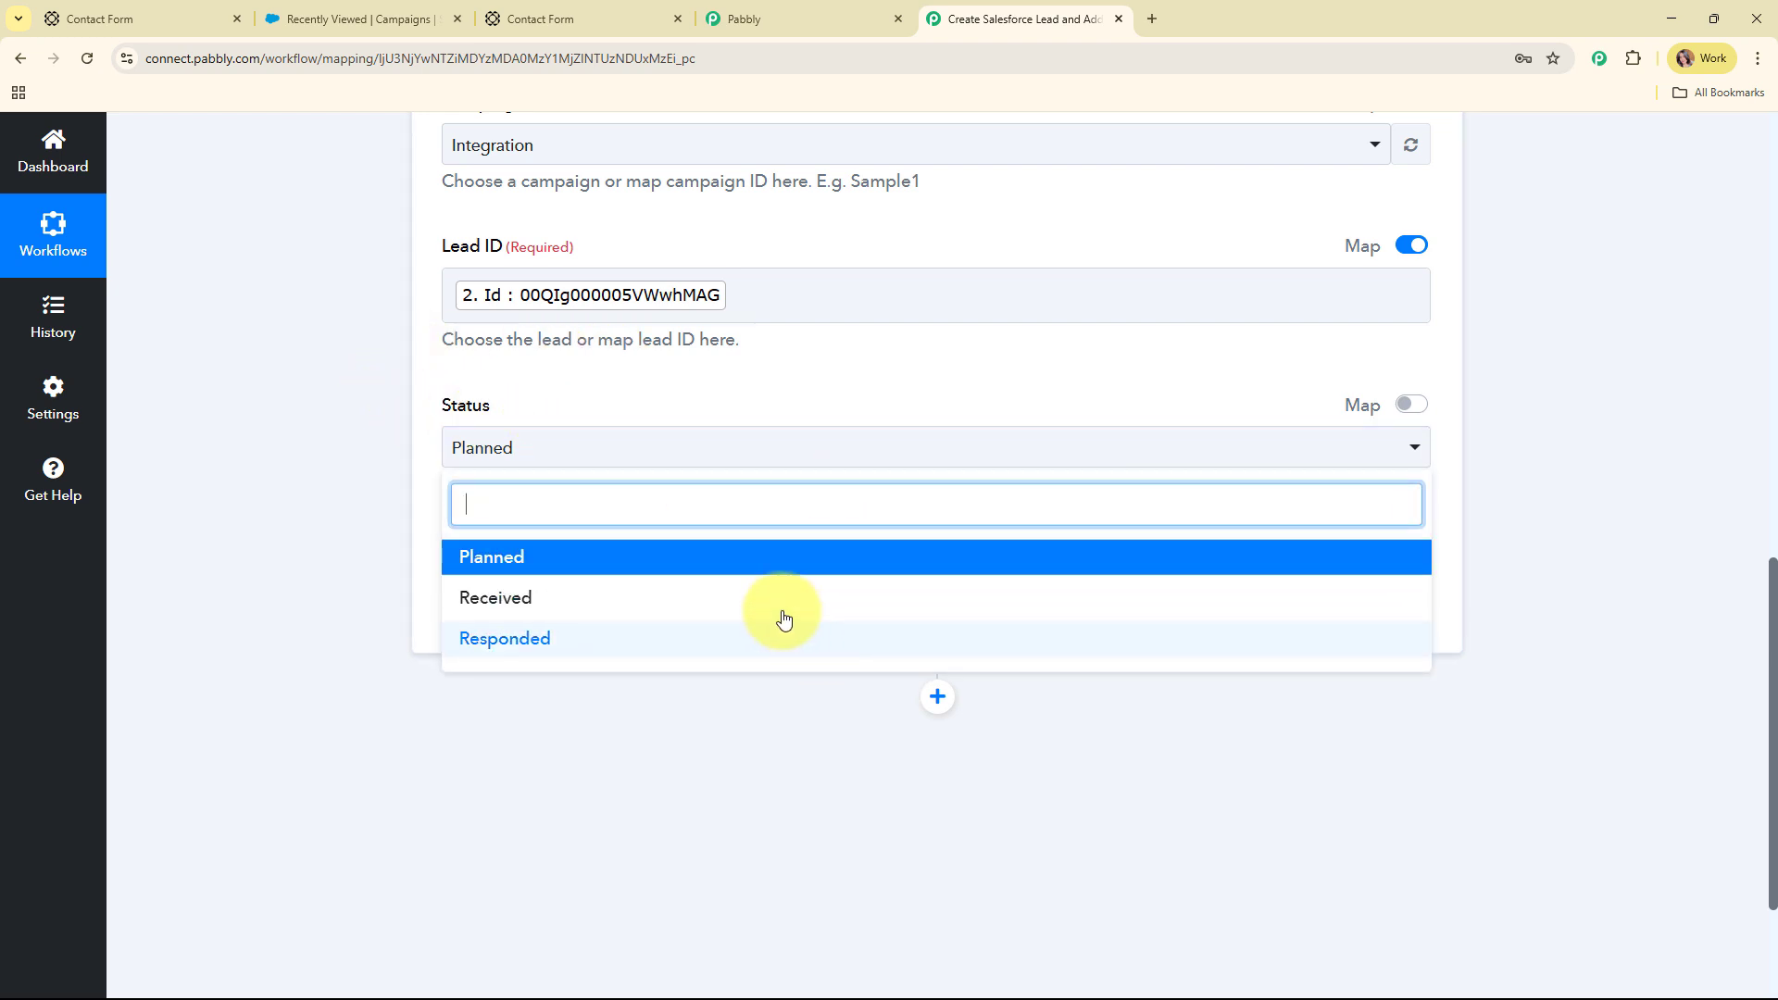
pyautogui.click(484, 602)
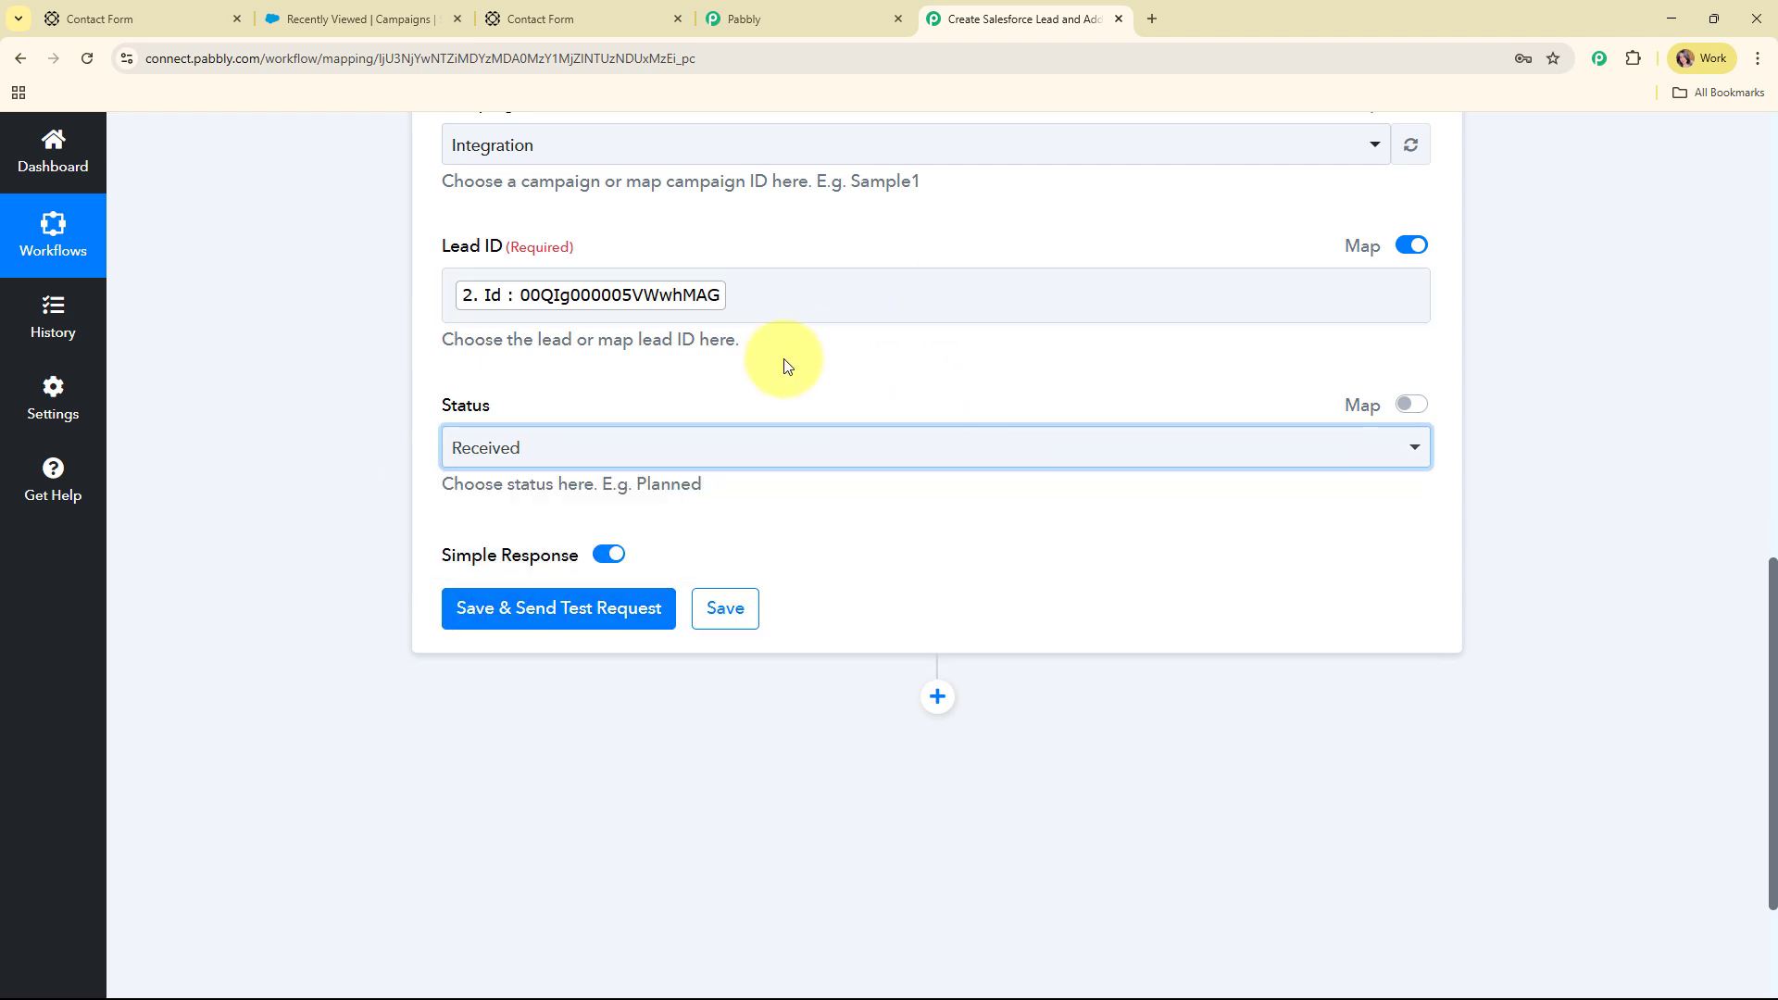
pyautogui.scroll(1, 1081, 313)
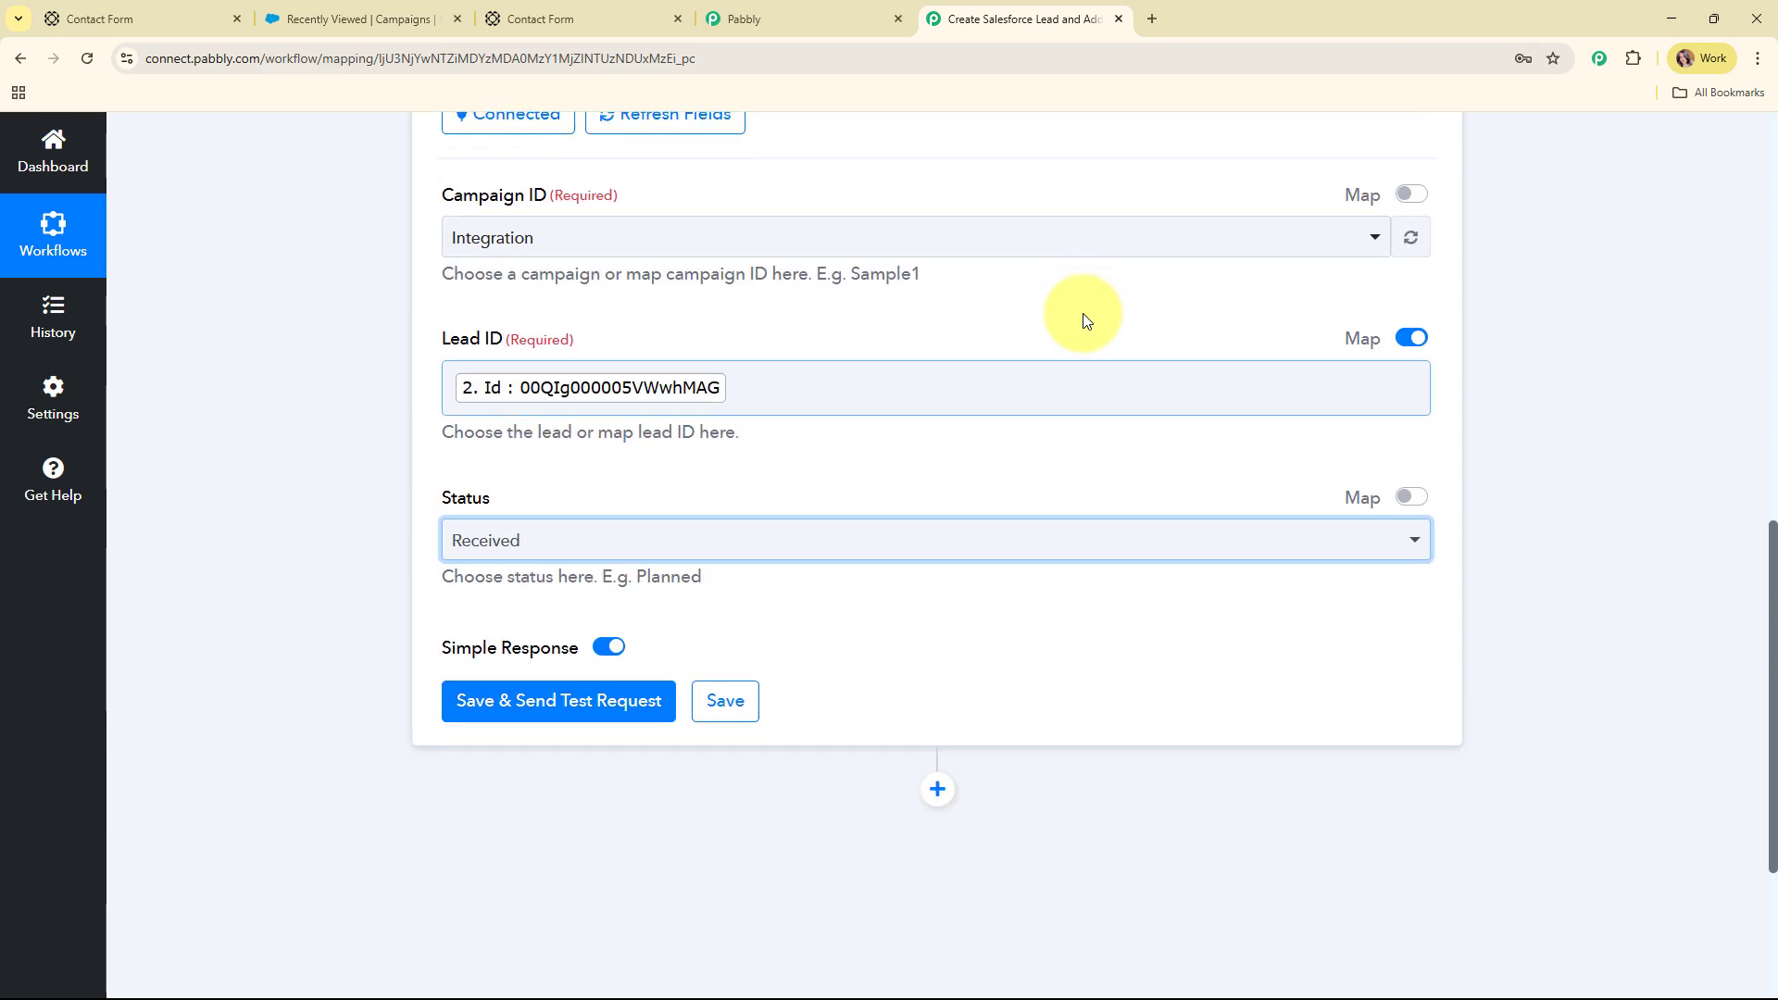
pyautogui.scroll(-3, 508, 457)
# Save the step and send a test request, getting Success 1, then collapse it
pyautogui.click(508, 452)
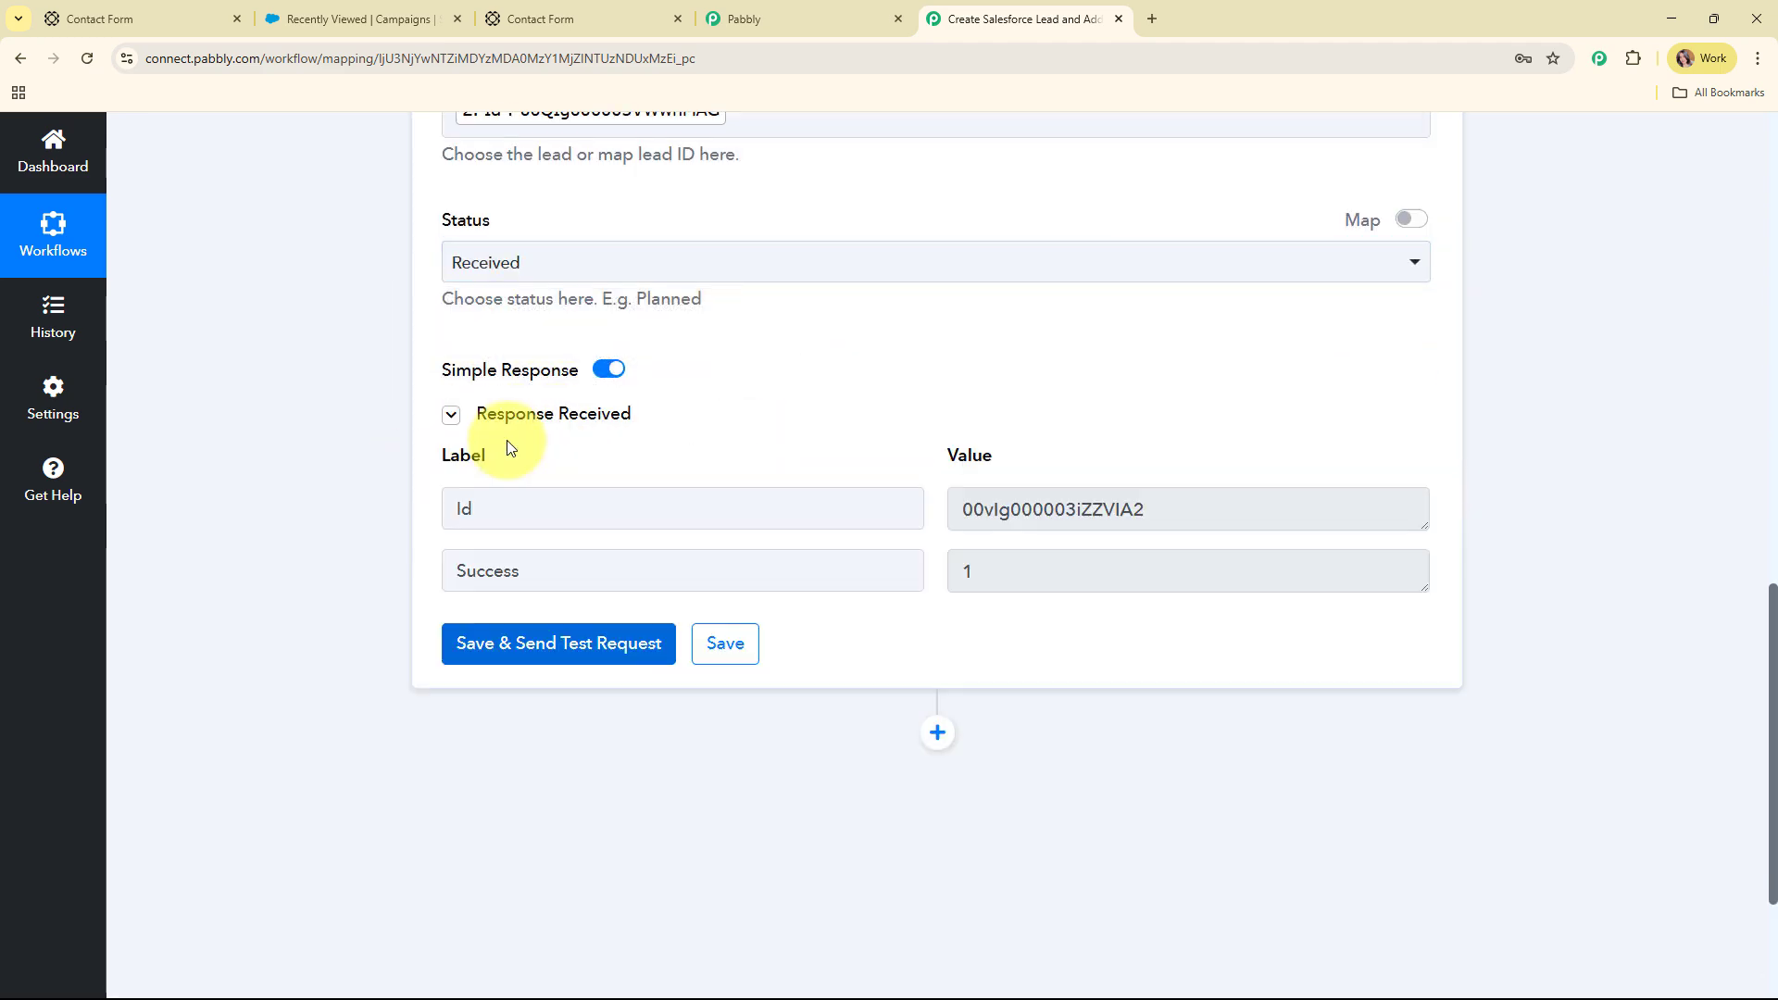
pyautogui.scroll(8, 1578, 436)
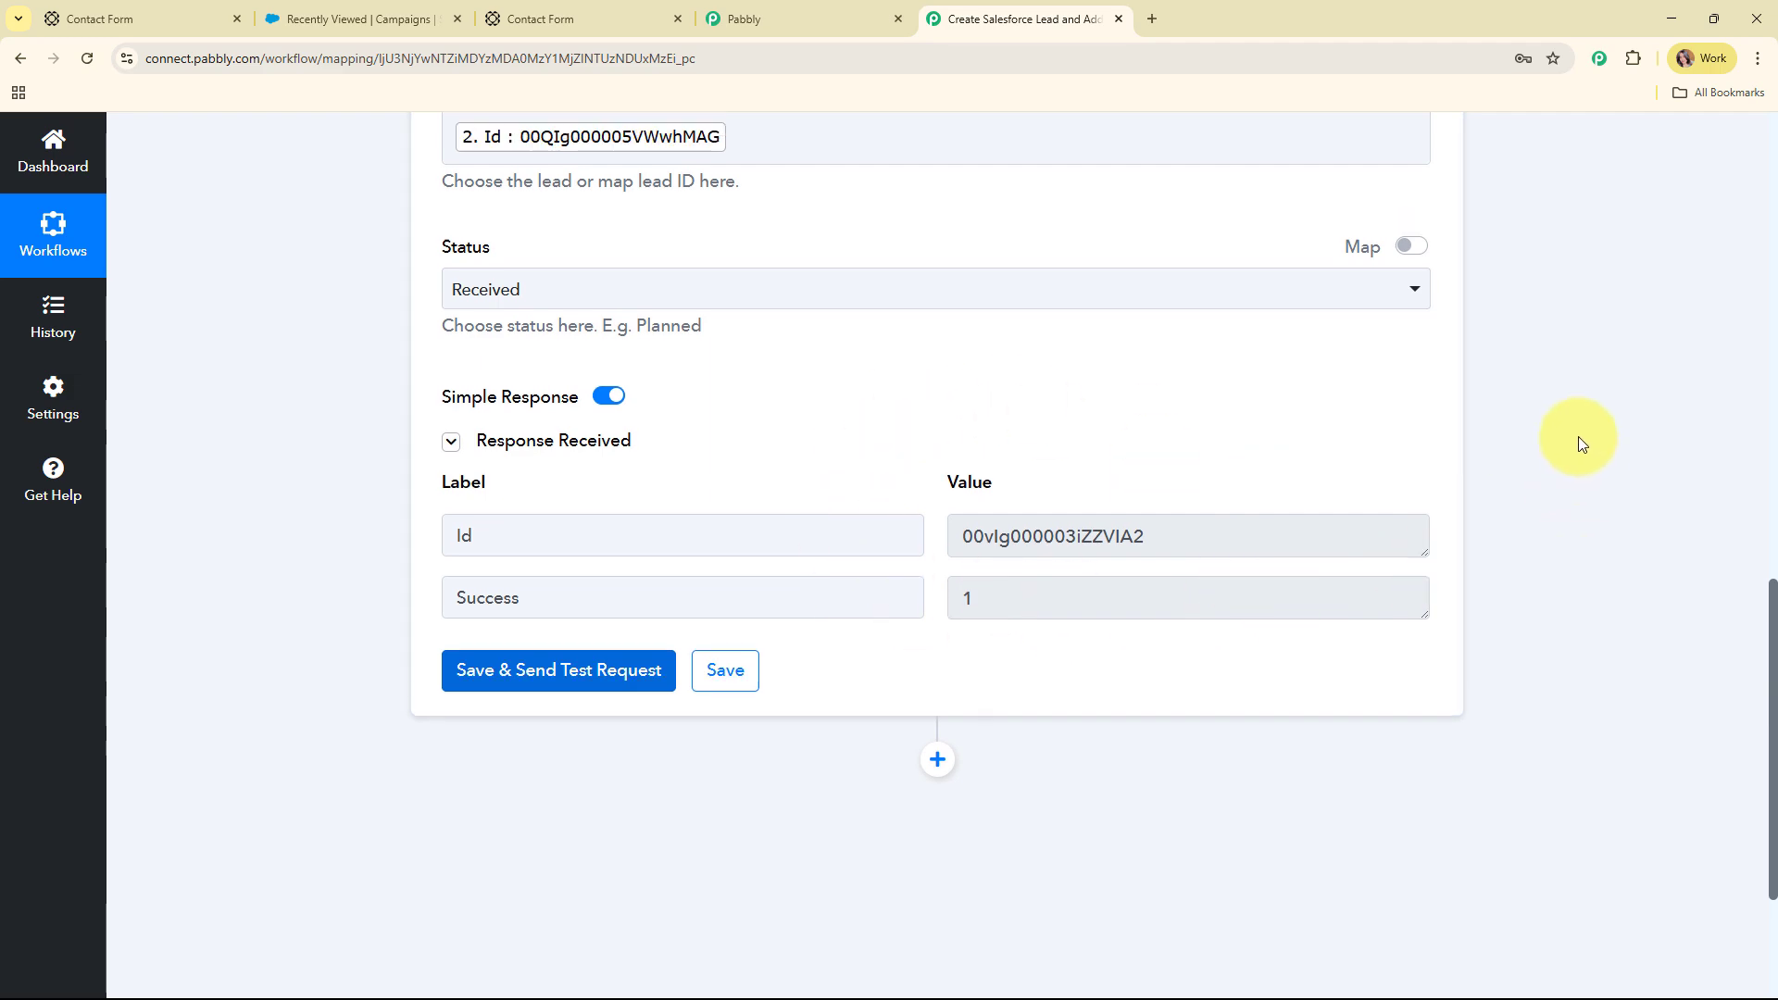
pyautogui.scroll(3, 1442, 415)
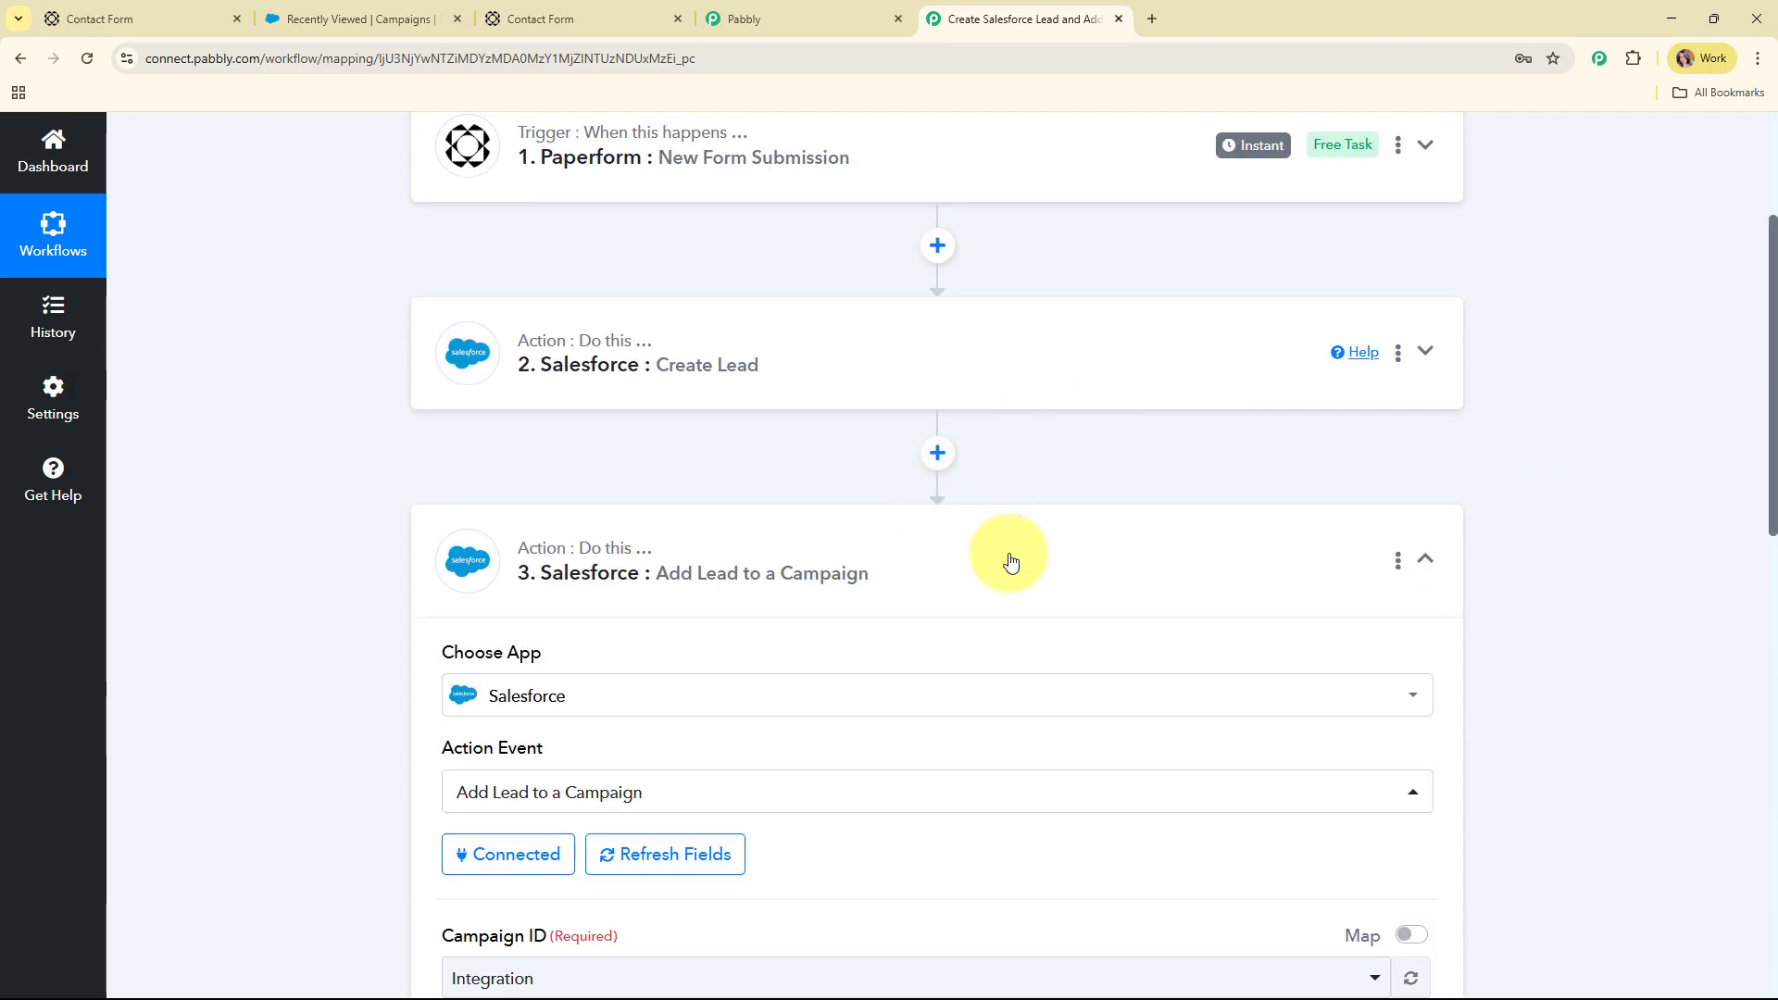
pyautogui.click(1073, 564)
pyautogui.scroll(3, 1018, 375)
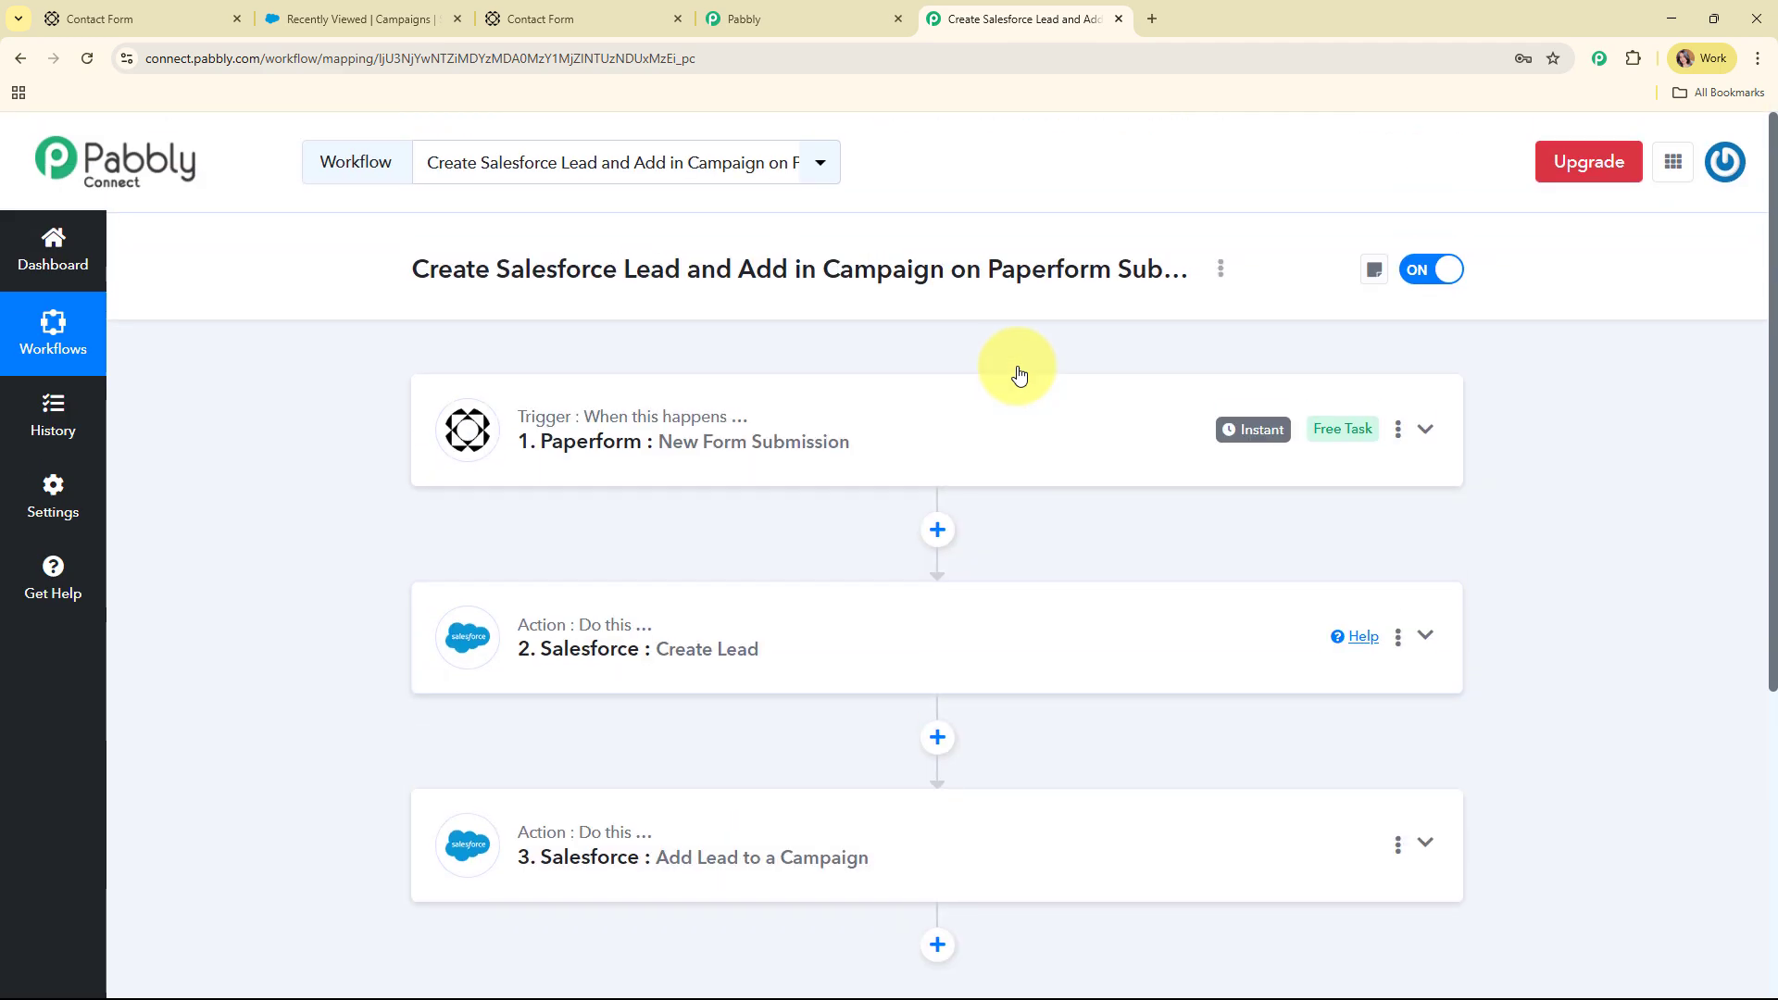
pyautogui.click(407, 17)
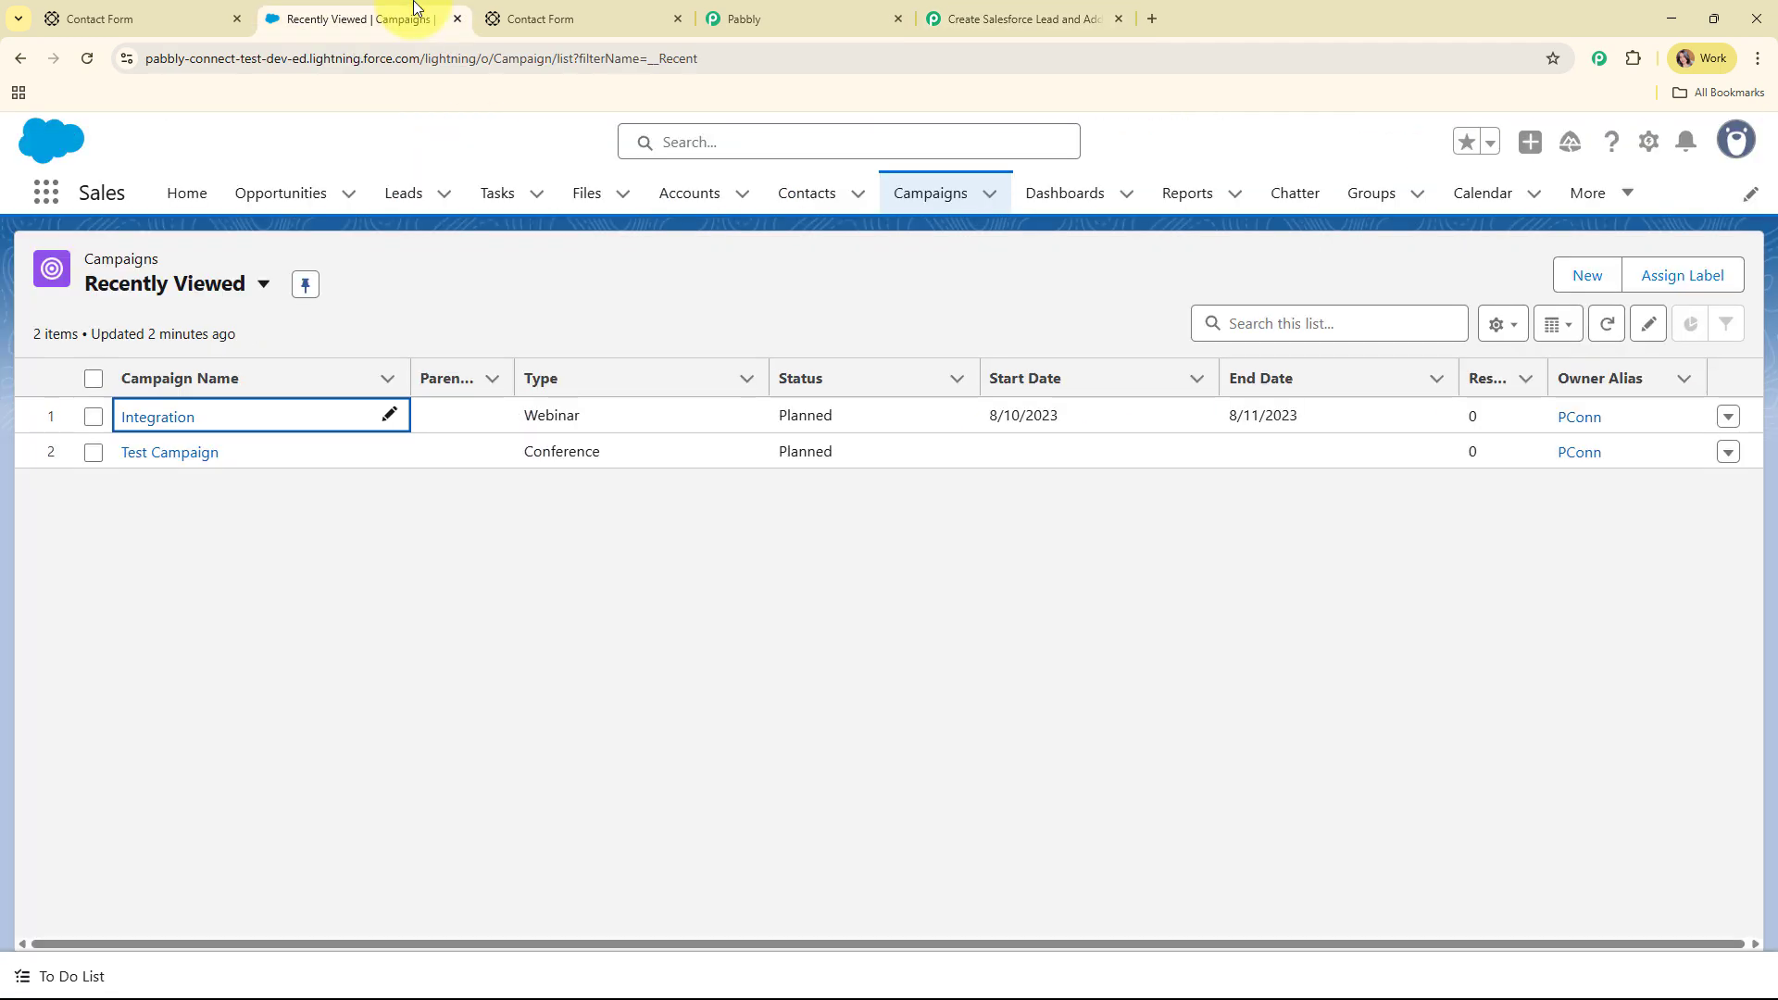
pyautogui.click(150, 428)
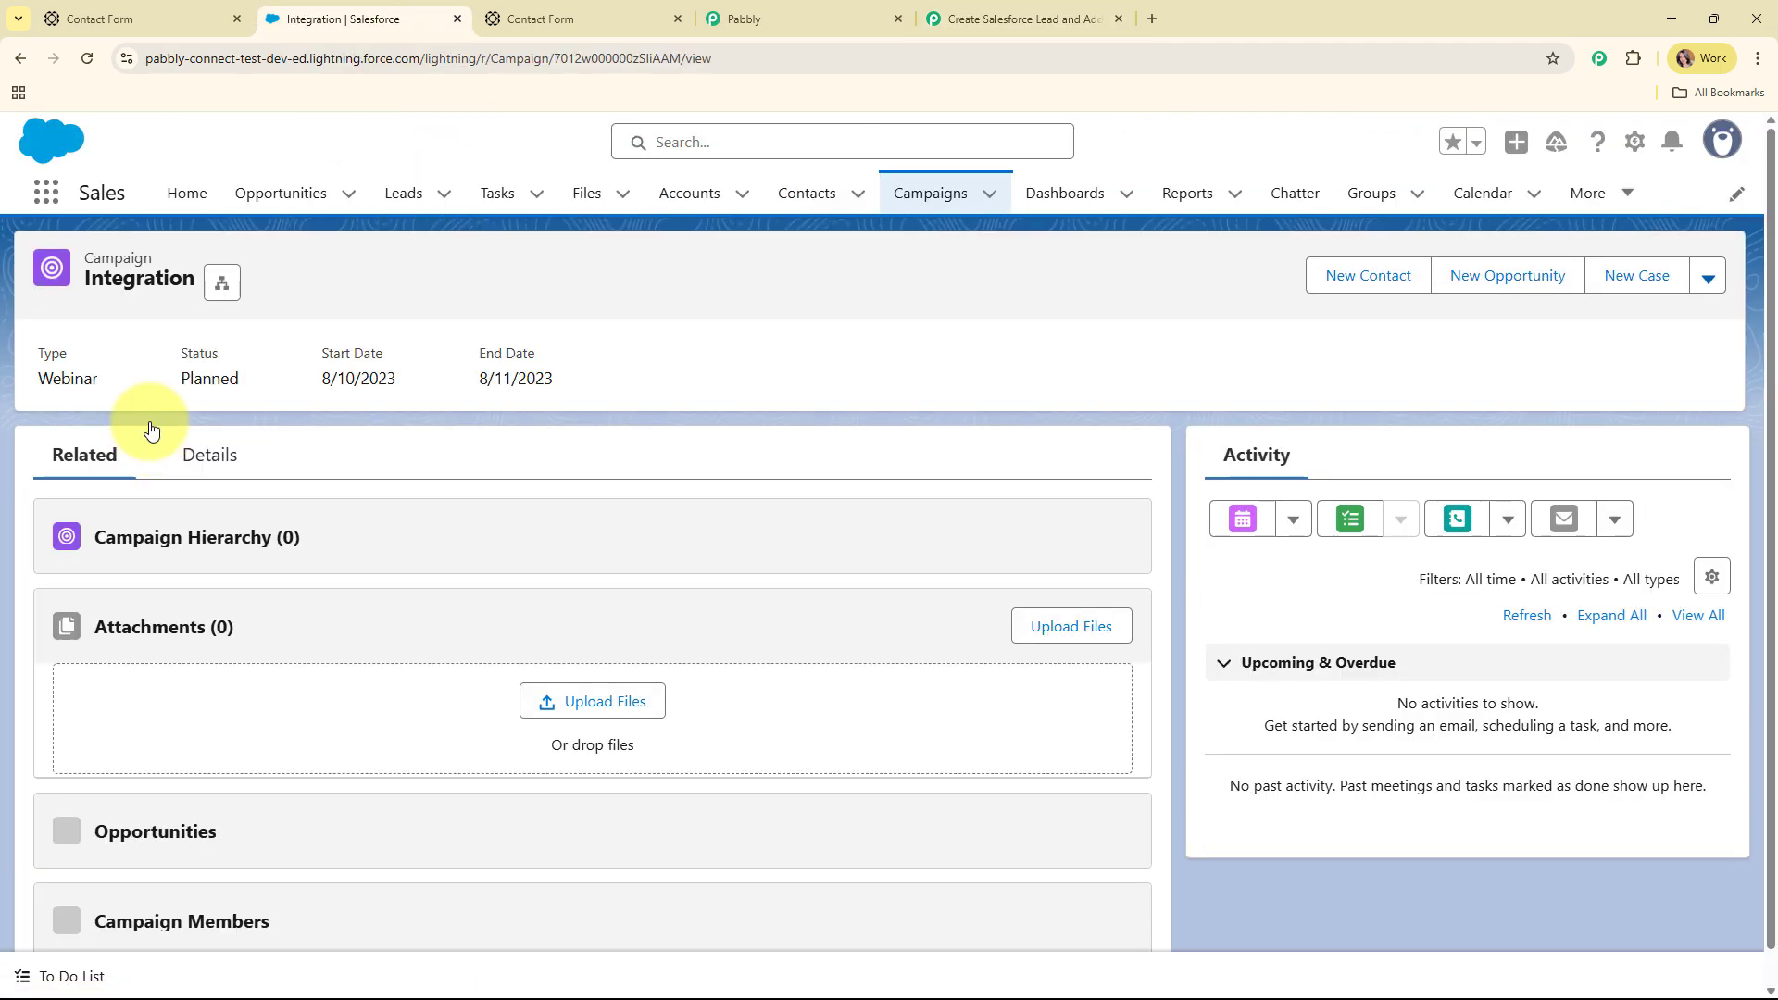
pyautogui.scroll(-3, 933, 350)
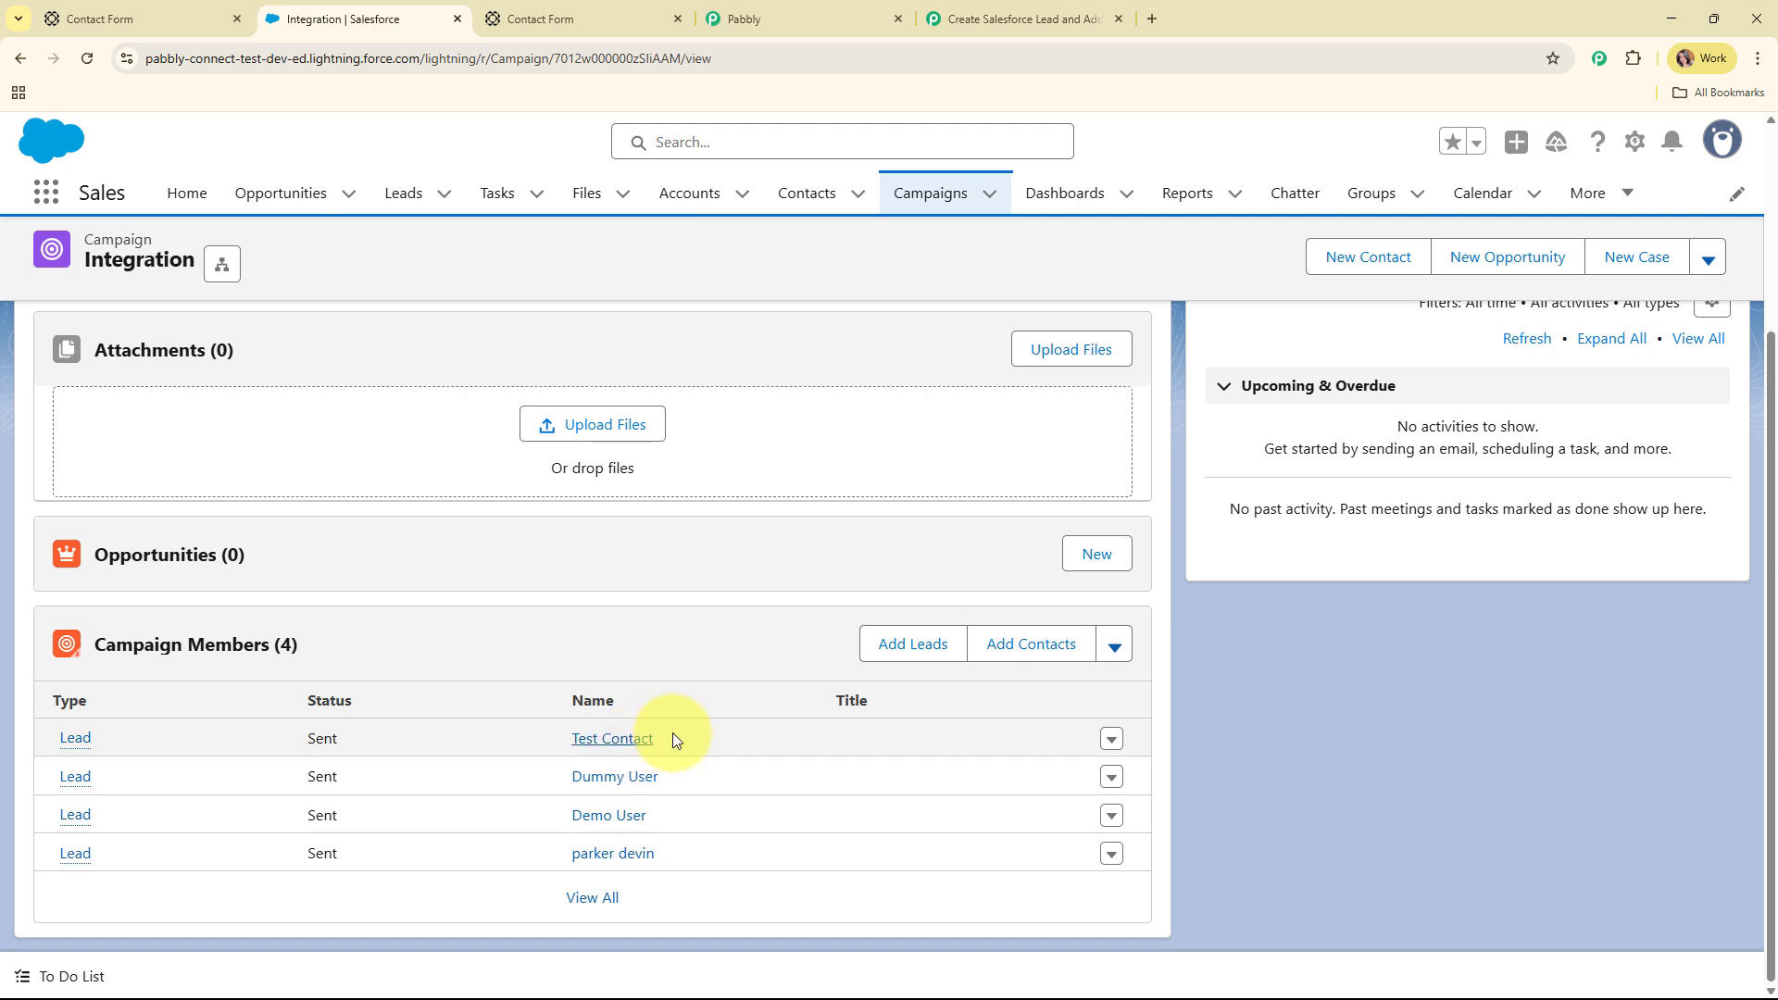
pyautogui.click(989, 11)
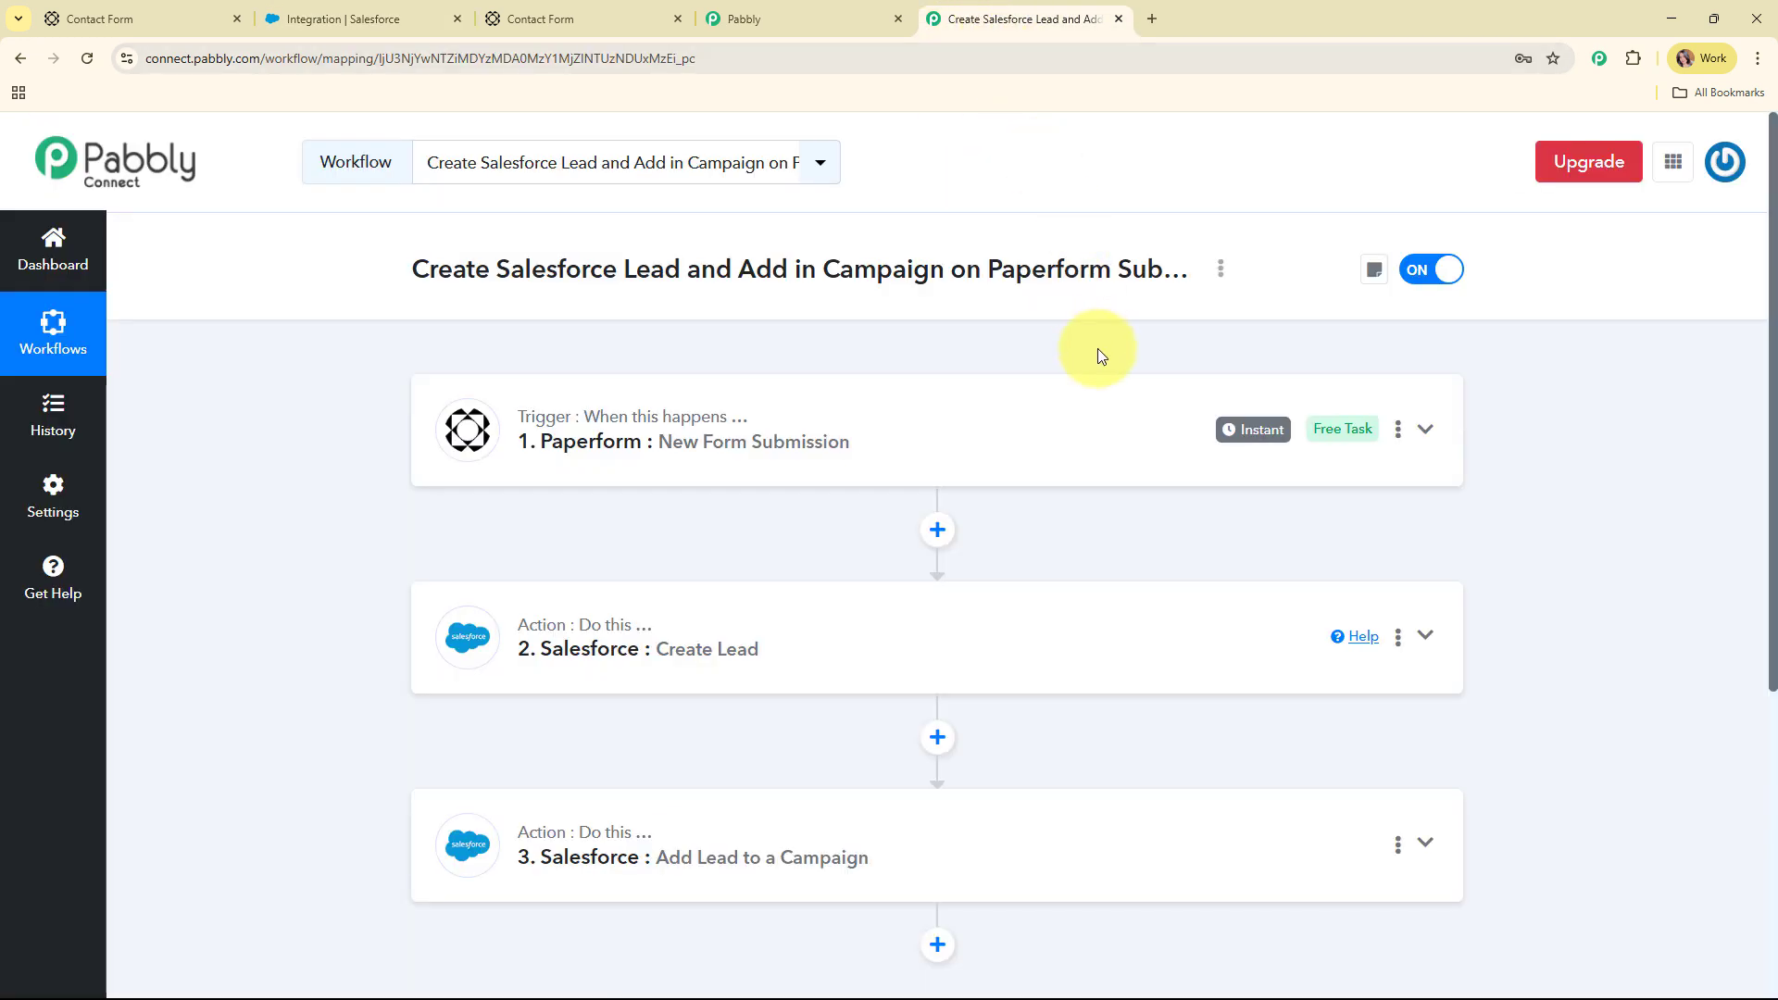